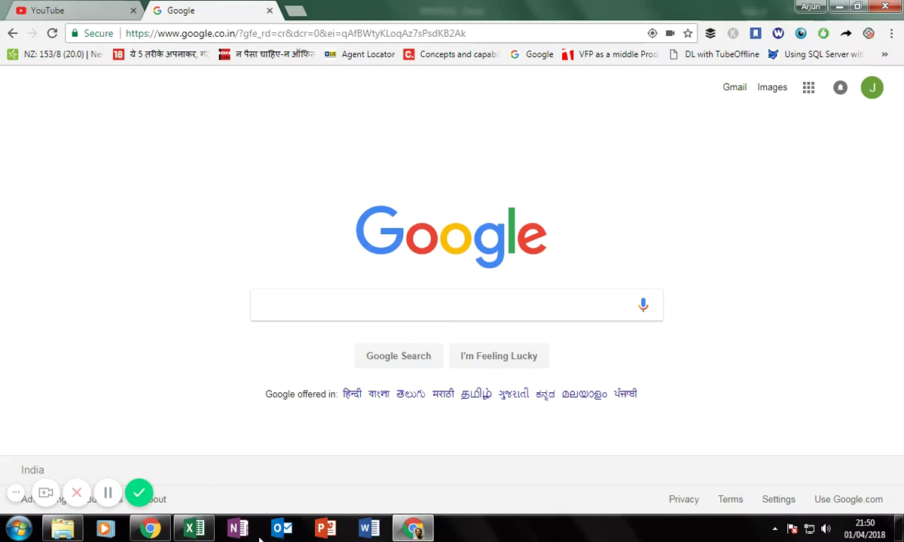
# Switch from Chrome to the INVOICE1 workbook's Invoice sheet in Excel.
pyautogui.click(194, 530)
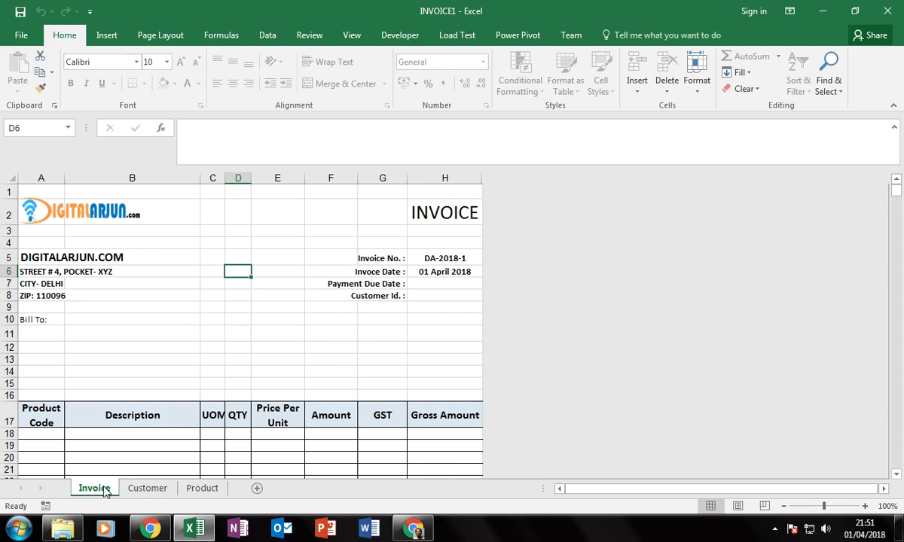
# Unprotect the Invoice sheet by entering its password.
pyautogui.rightClick(96, 491)
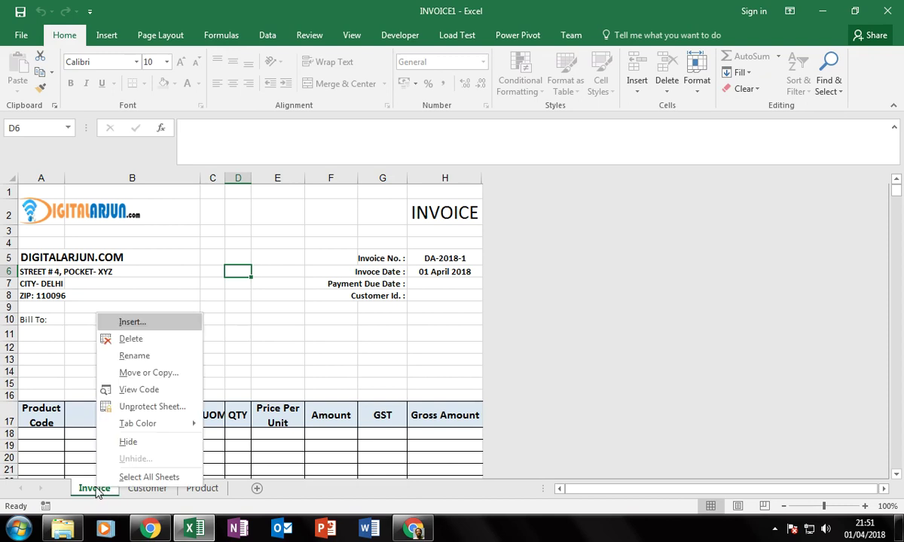
pyautogui.click(140, 407)
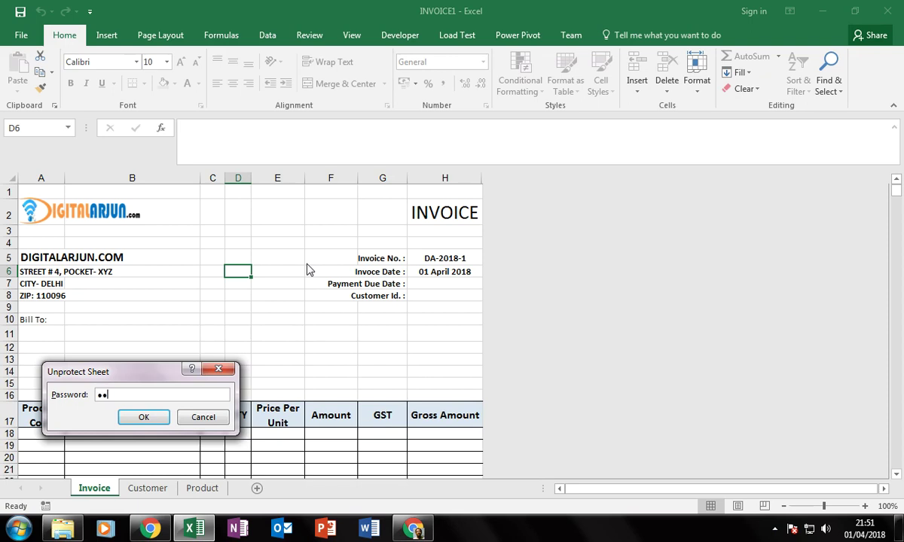
pyautogui.press('Return')
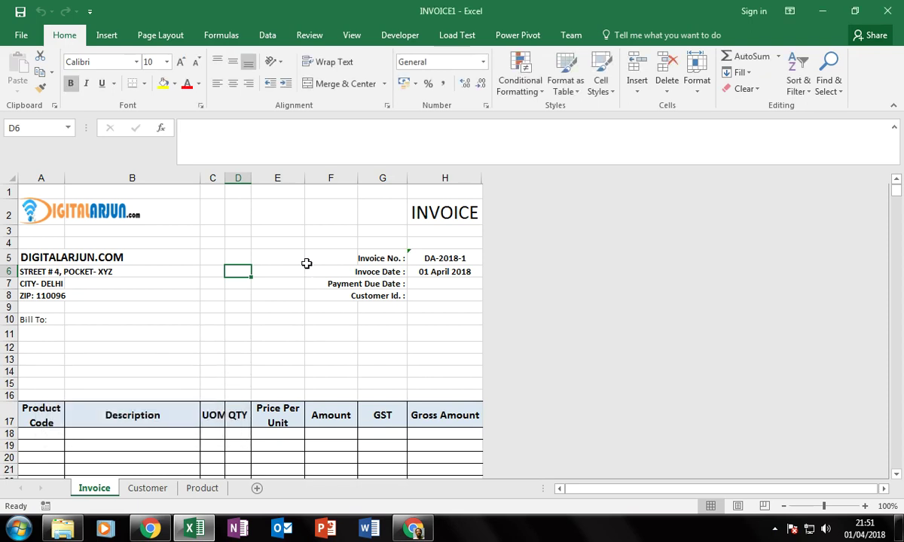
# Delete the old DIGITALARJUN logo picture from the invoice header, leaving B2 selected.
pyautogui.click(134, 330)
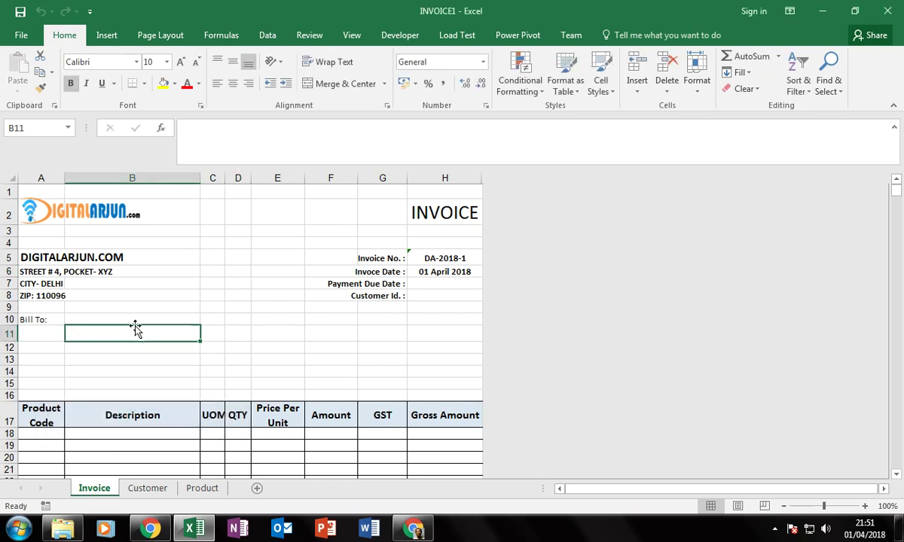
pyautogui.click(83, 201)
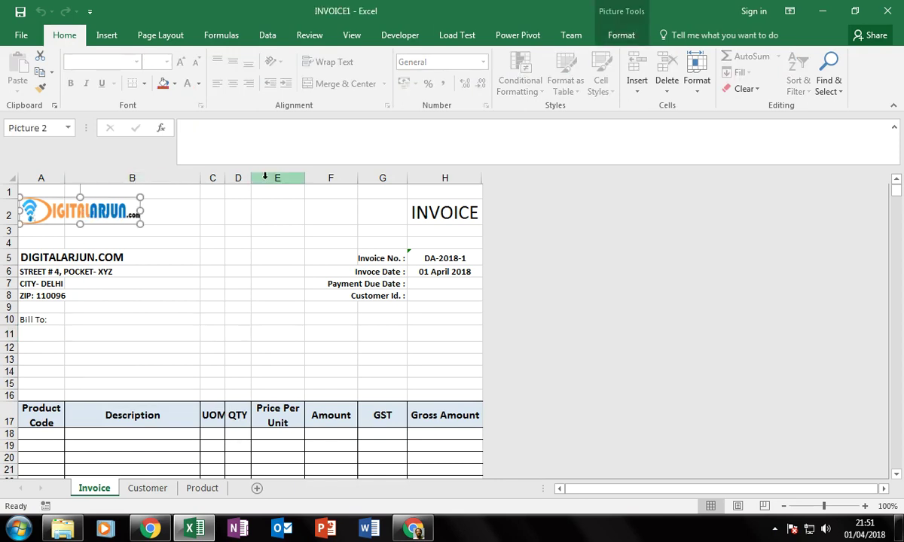
pyautogui.press('Delete')
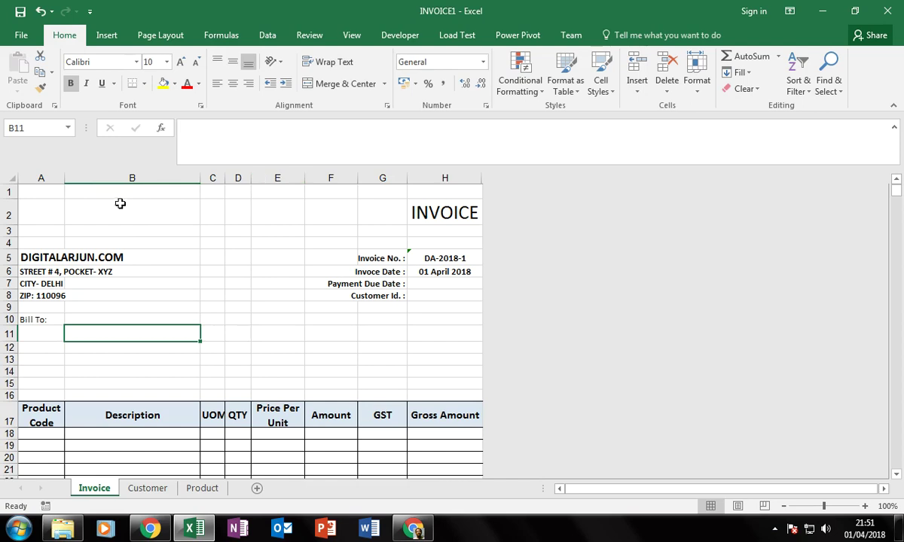
pyautogui.click(66, 212)
pyautogui.click(59, 214)
pyautogui.click(107, 214)
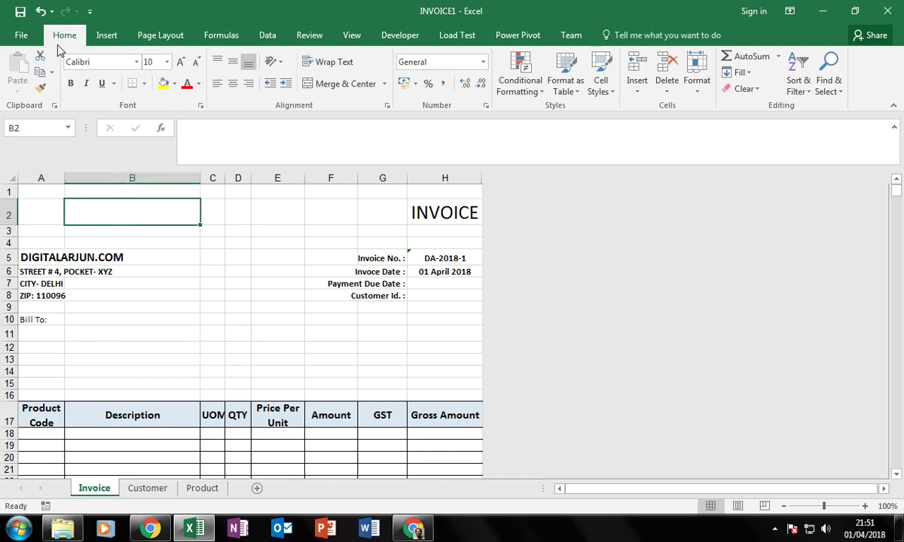
# Insert DIGITALARJUN-logo-TRANSPARENT-key-VER-2-1.png from Documents and size it about 1.06 × 5.93 cm at column A.
pyautogui.click(104, 37)
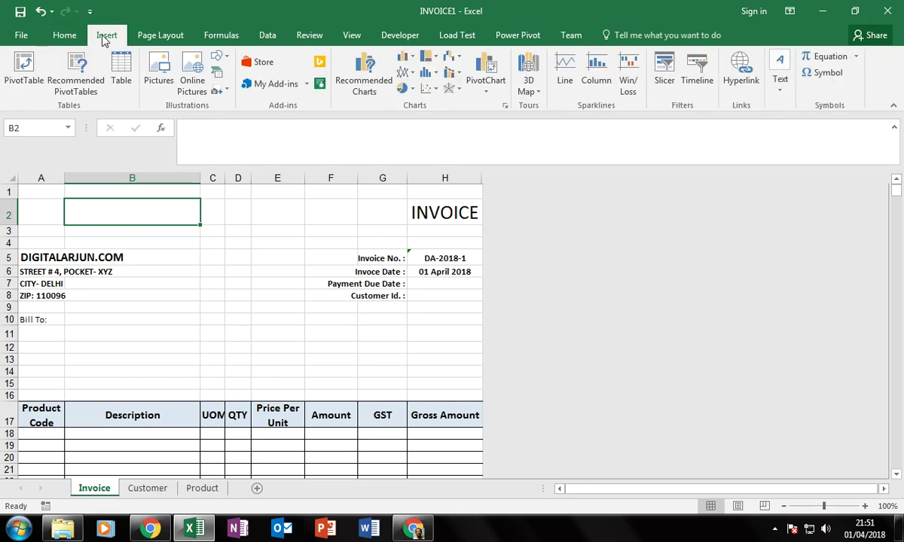
pyautogui.click(160, 73)
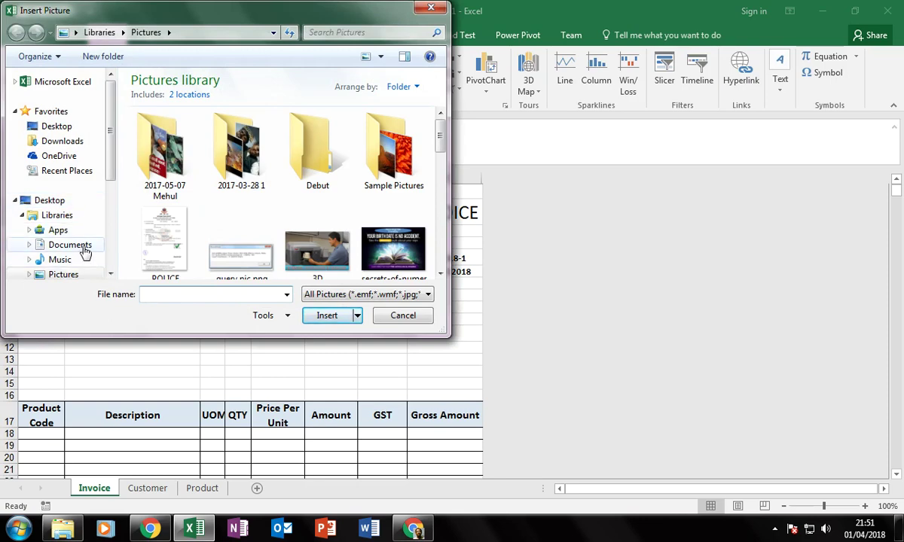
pyautogui.click(70, 245)
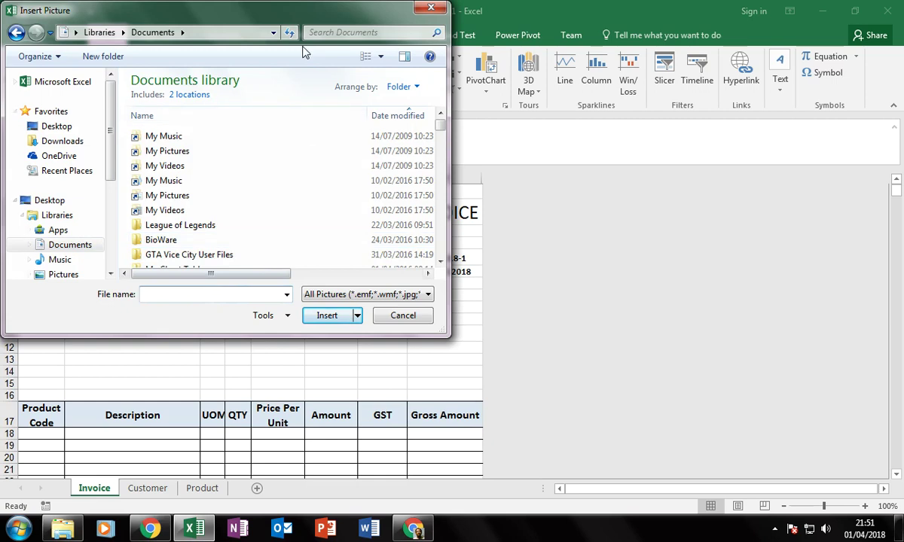
pyautogui.write('digital')
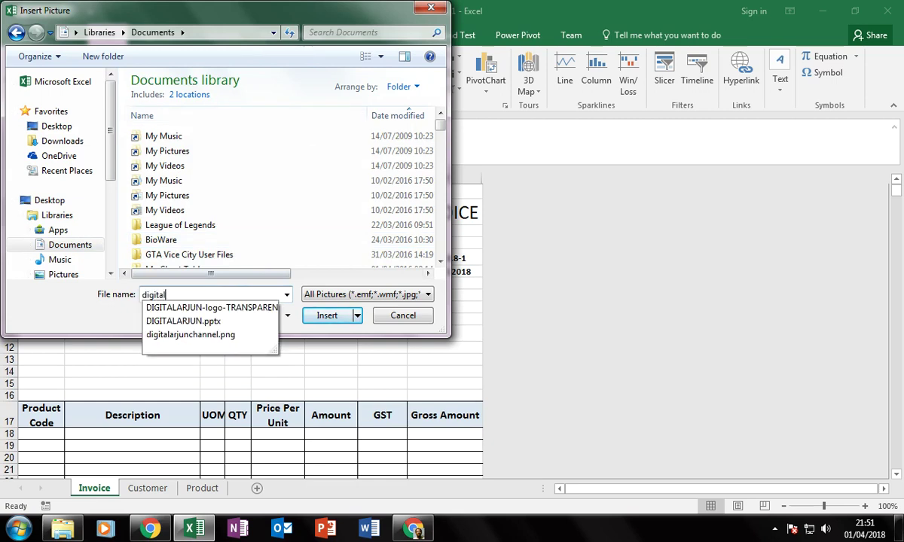
pyautogui.click(230, 308)
pyautogui.click(324, 315)
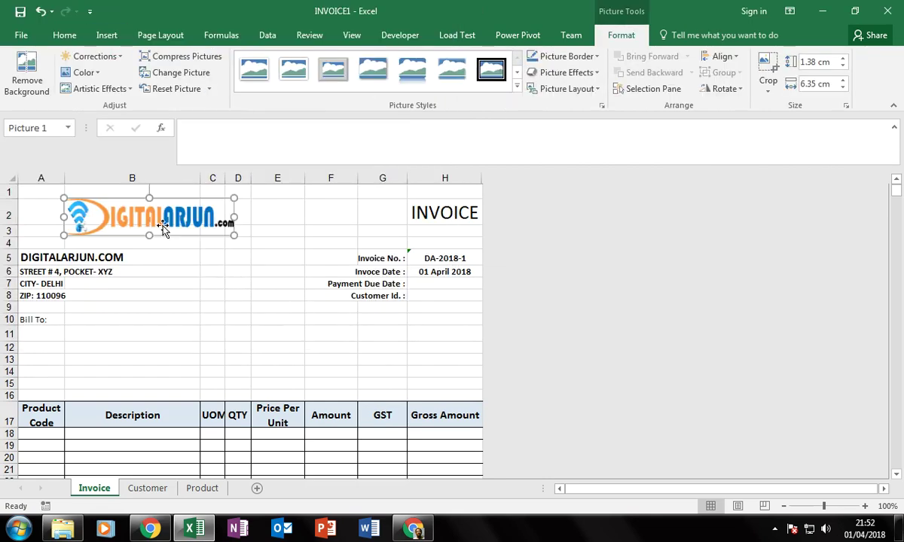
pyautogui.moveTo(151, 224); pyautogui.dragTo(106, 223)
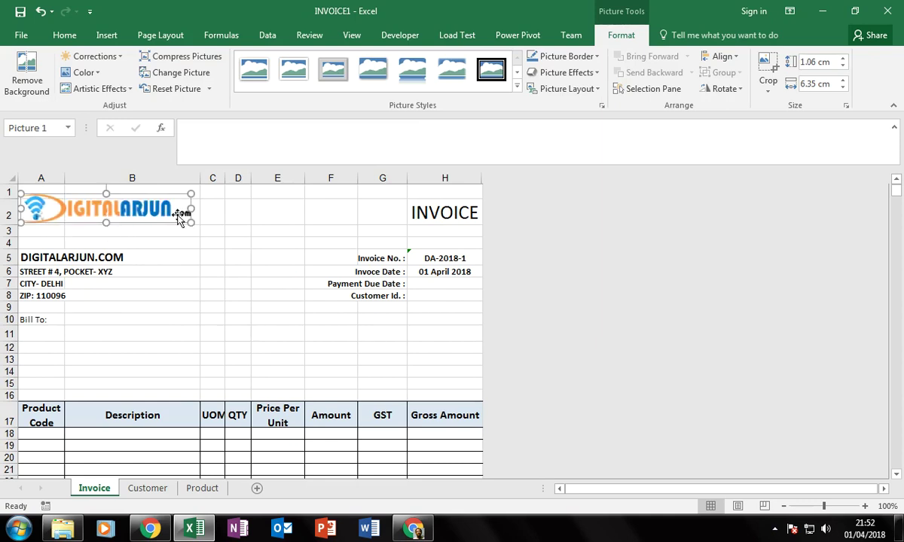
pyautogui.moveTo(191, 206); pyautogui.dragTo(180, 207)
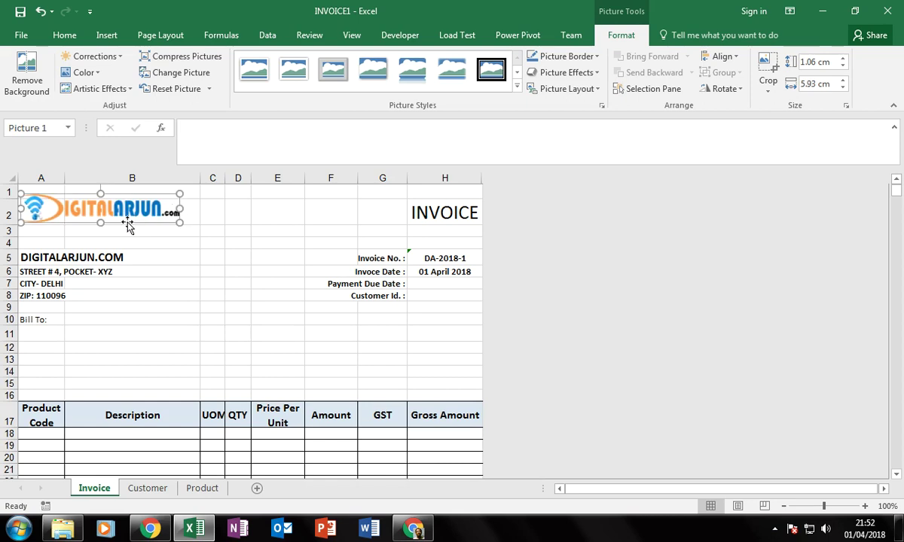
pyautogui.moveTo(98, 208); pyautogui.dragTo(106, 212)
# Format the INVOICE title in H2 as bold 21-point Calibri.
pyautogui.click(259, 253)
pyautogui.click(264, 219)
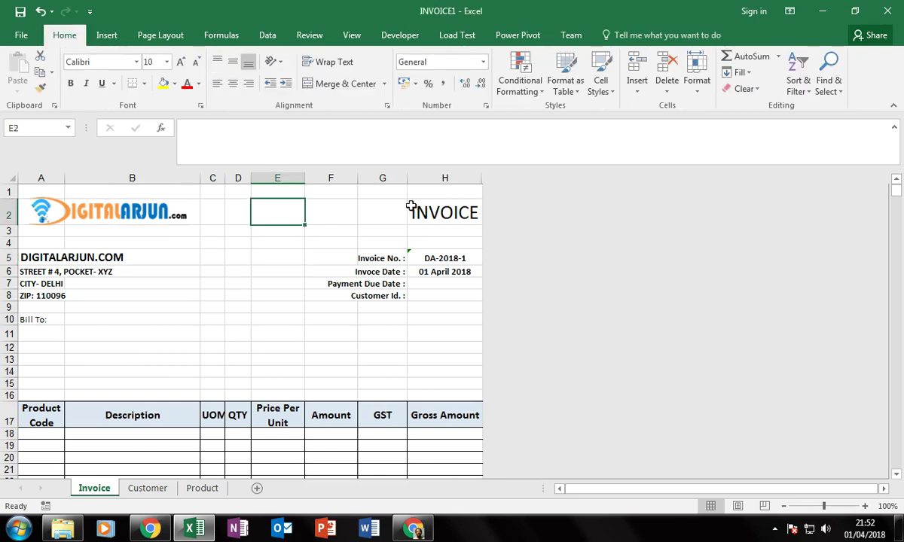
pyautogui.click(413, 207)
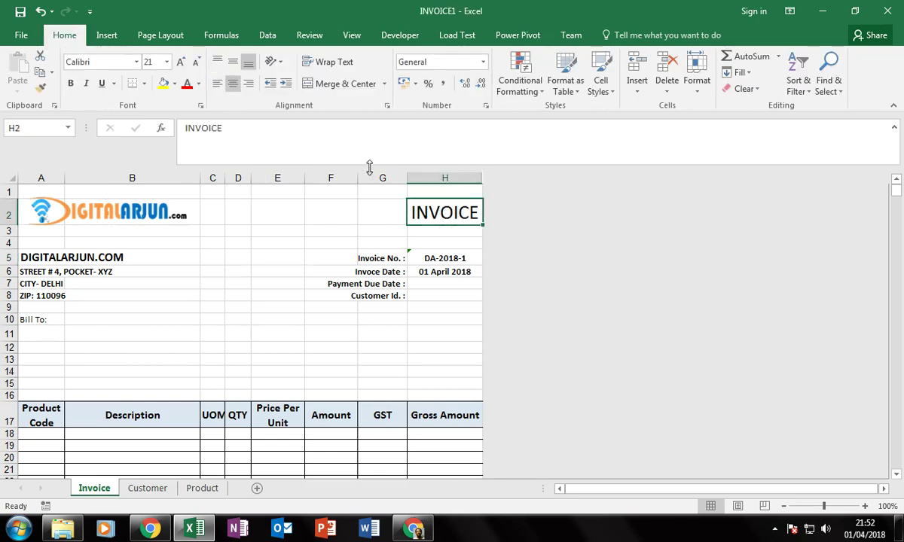
pyautogui.click(167, 64)
pyautogui.click(168, 64)
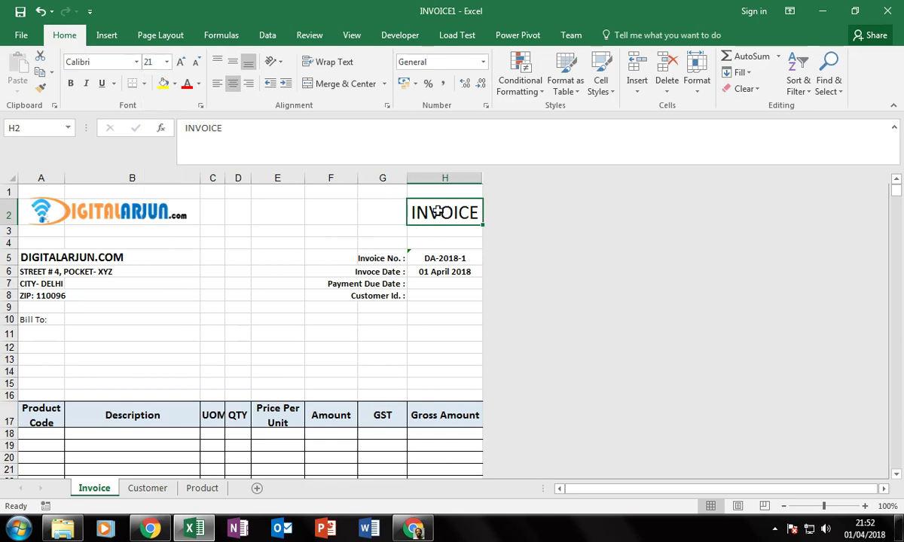
pyautogui.click(166, 64)
pyautogui.click(113, 62)
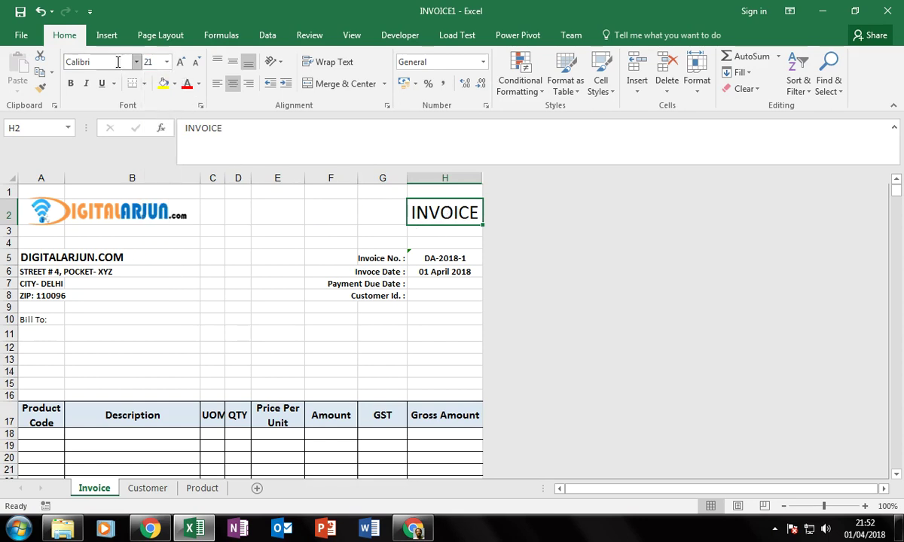
pyautogui.click(113, 61)
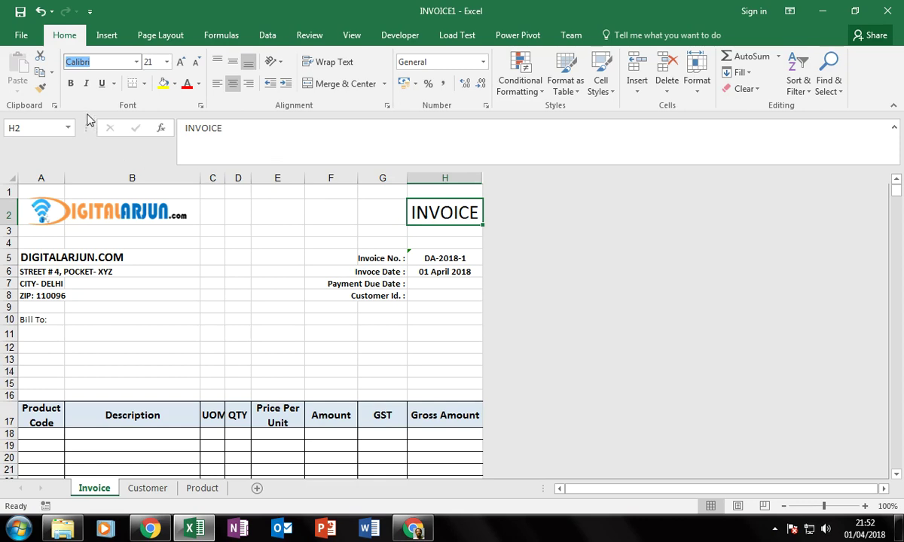
pyautogui.click(70, 84)
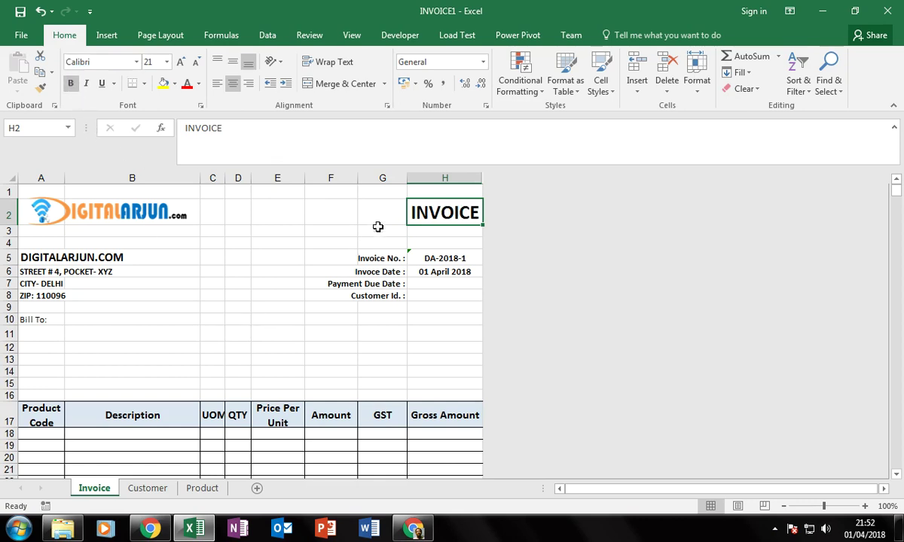
# Review the company address cells A5–A8 and the Bill To dropdown and lookup formula in A11–A12.
pyautogui.click(368, 204)
pyautogui.click(48, 257)
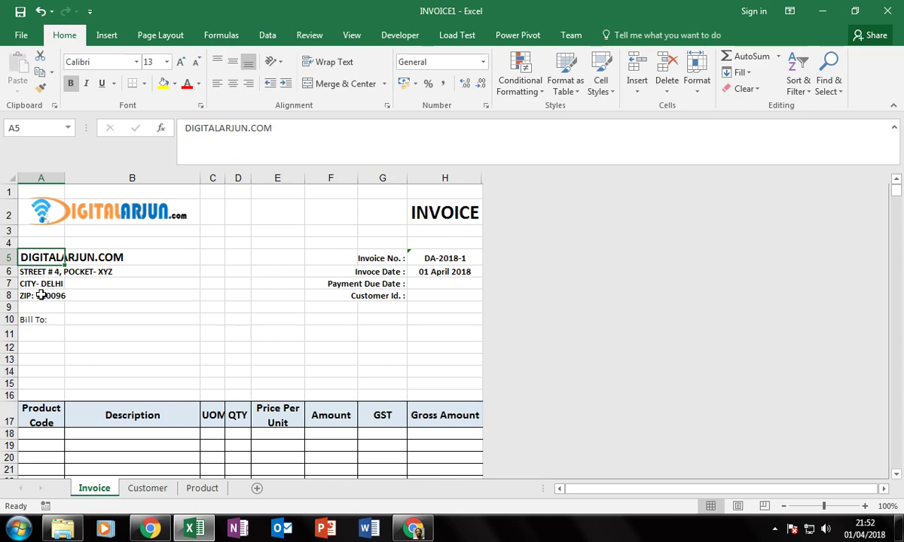
pyautogui.click(43, 270)
pyautogui.click(43, 285)
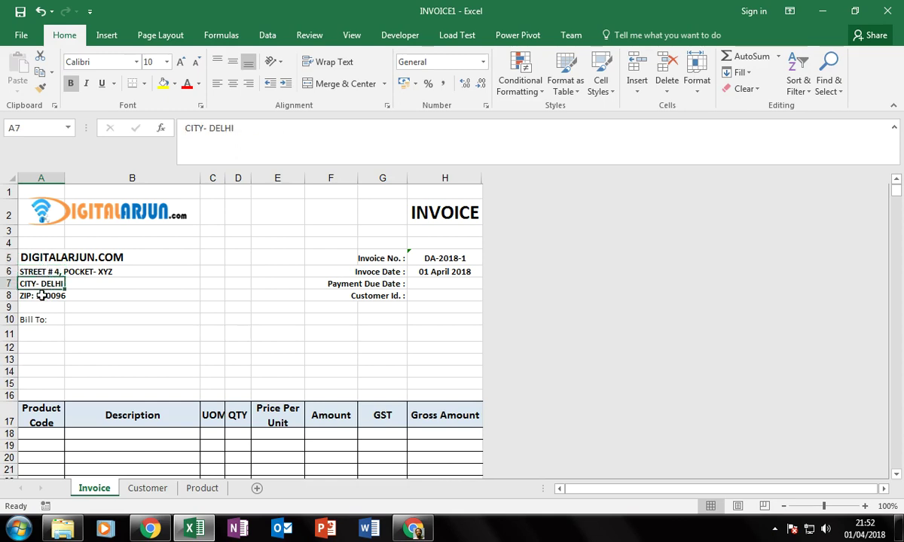
pyautogui.click(42, 296)
pyautogui.click(33, 321)
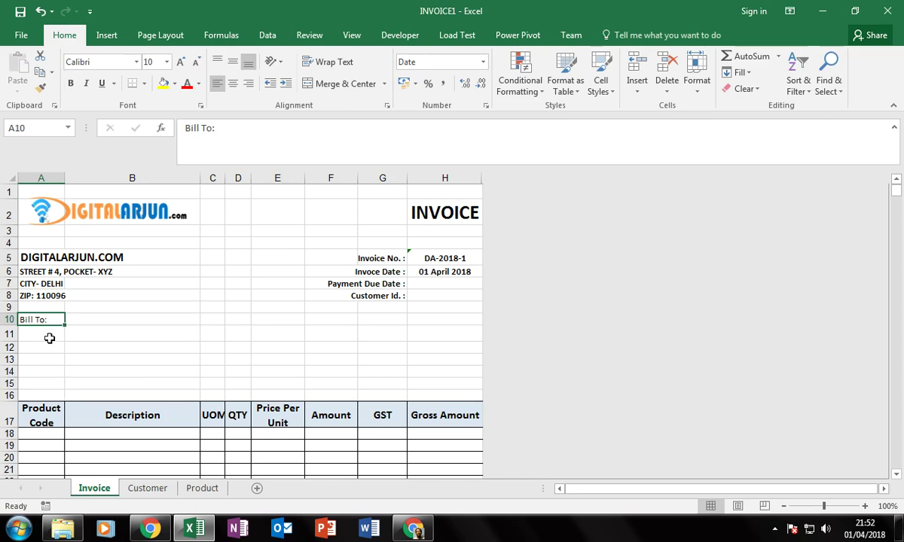
pyautogui.click(51, 336)
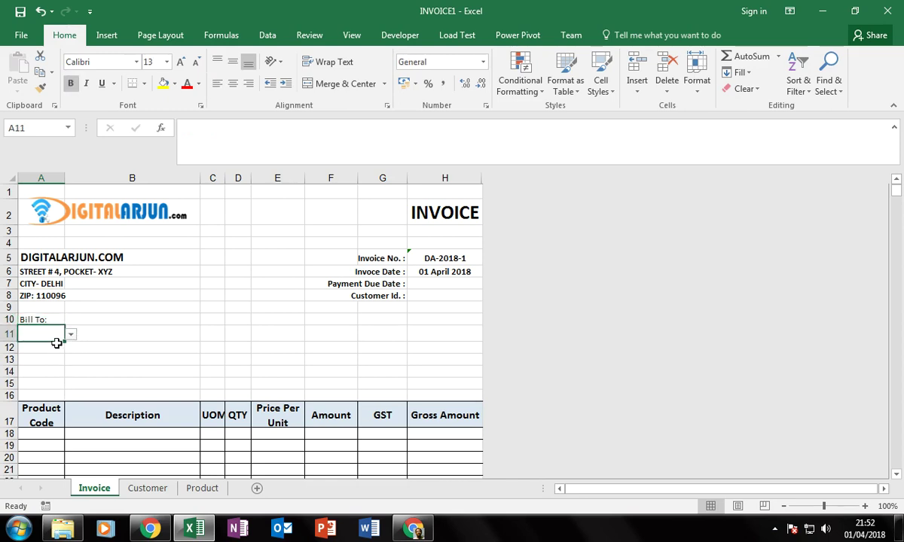
pyautogui.click(50, 347)
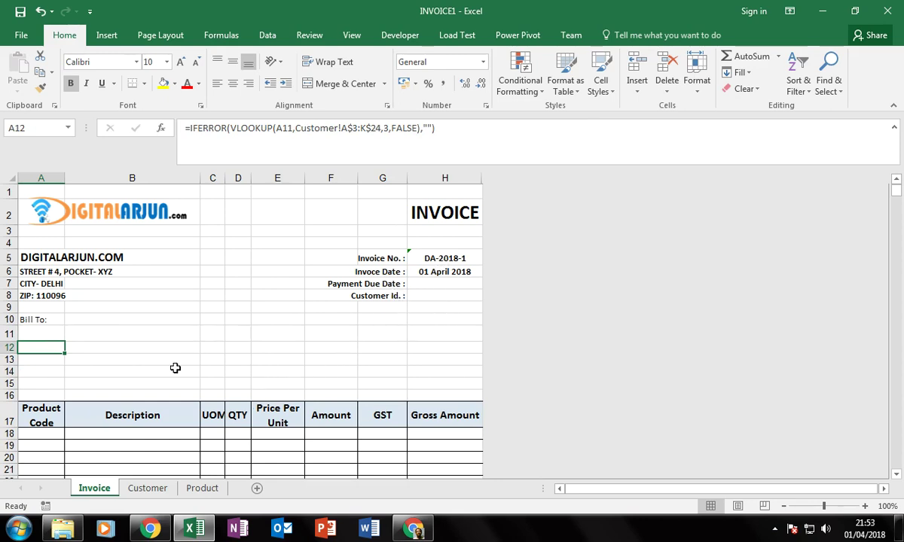
# Check column A's width and set it to 8.5.
pyautogui.scroll(-1, 236, 365)
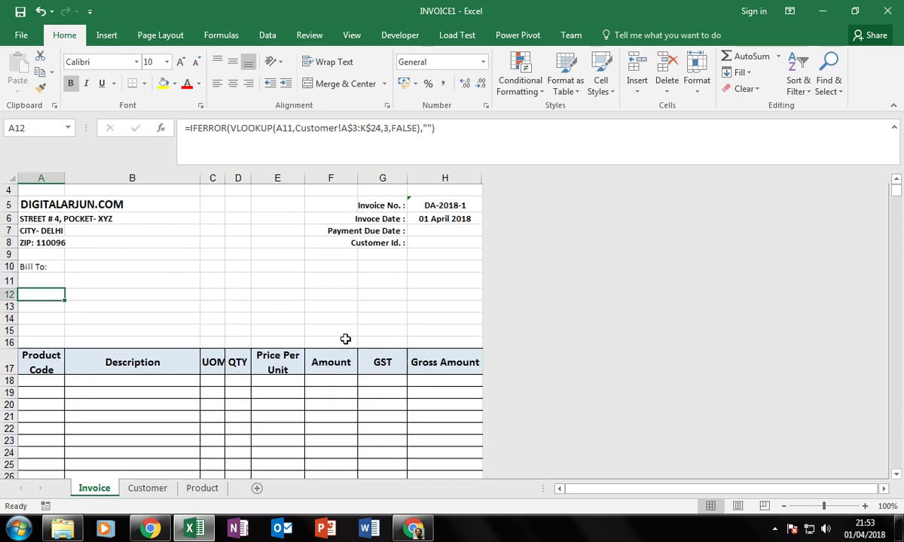
pyautogui.click(95, 357)
pyautogui.click(53, 289)
pyautogui.click(46, 343)
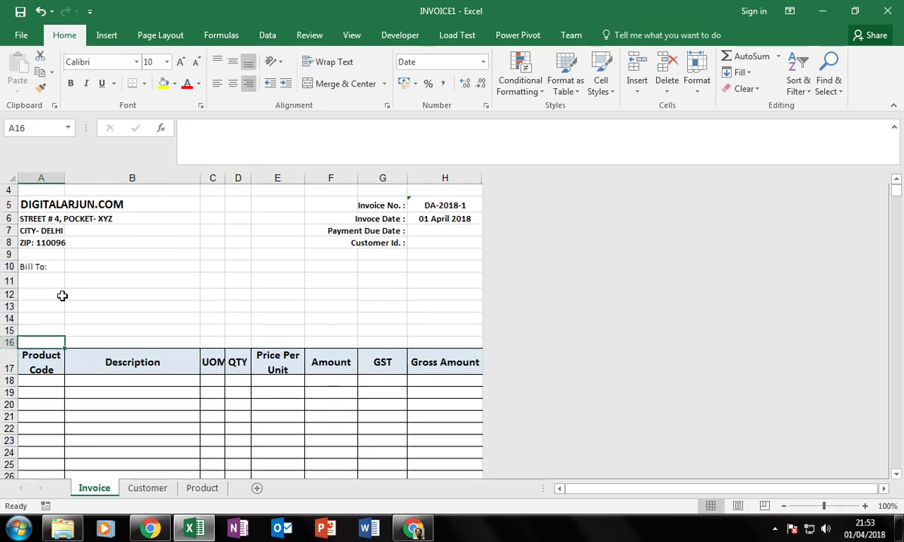
pyautogui.moveTo(66, 178)
pyautogui.mouseDown()
pyautogui.moveTo(81, 180)
pyautogui.moveTo(67, 179)
pyautogui.mouseUp()
pyautogui.rightClick(42, 182)
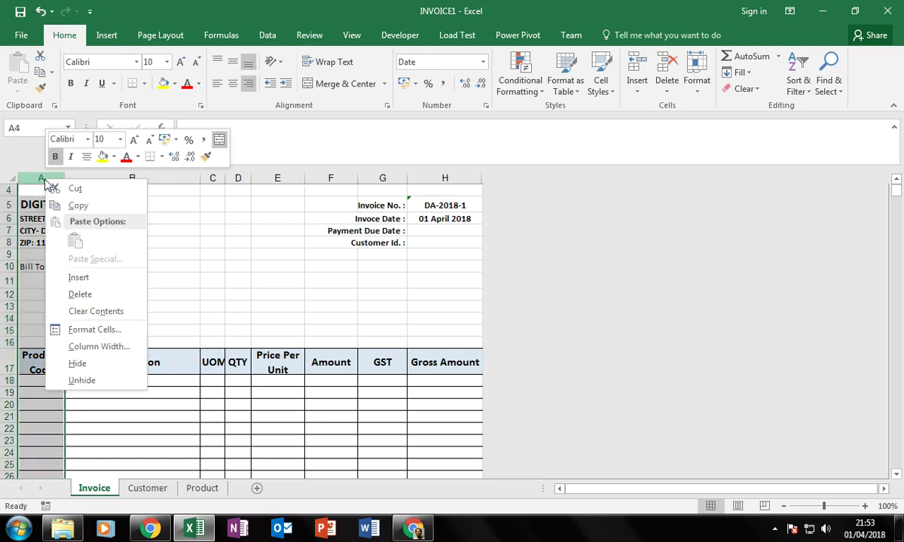
pyautogui.click(97, 346)
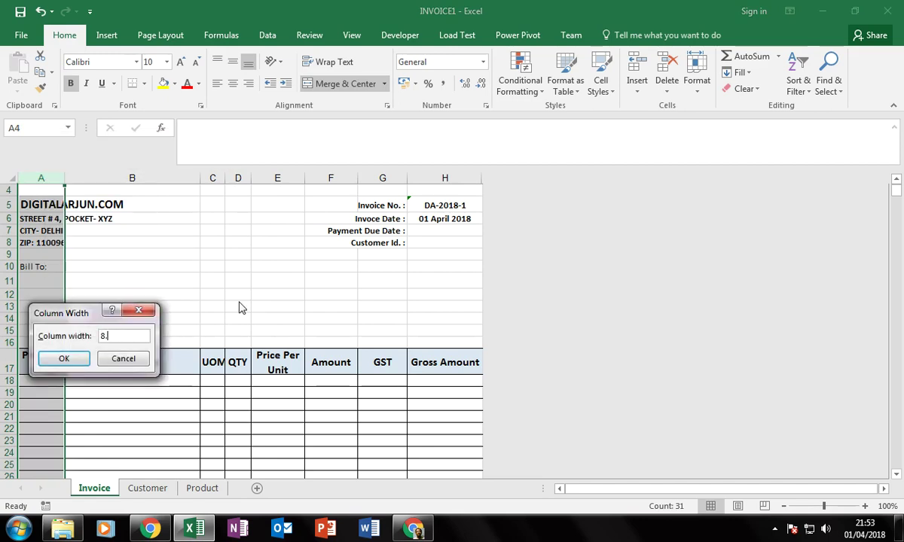
pyautogui.write('8.5')
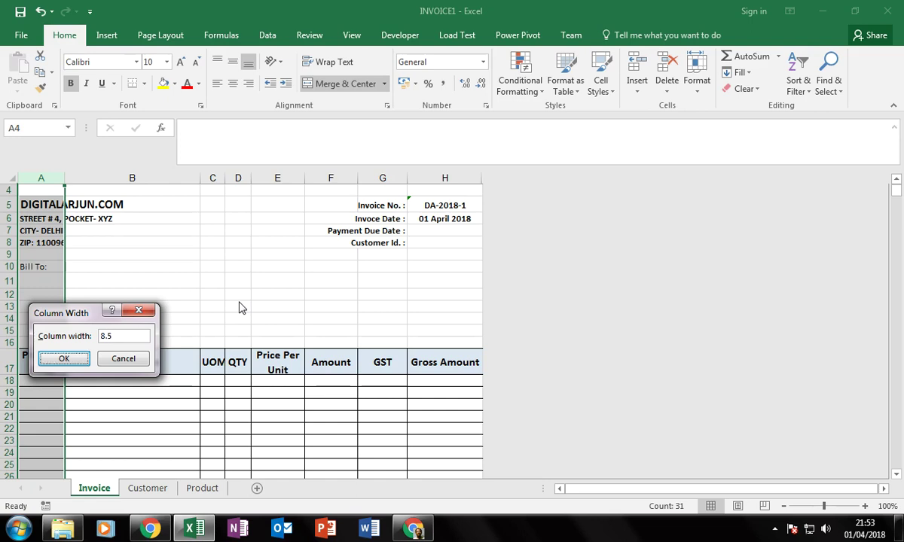
pyautogui.press('Return')
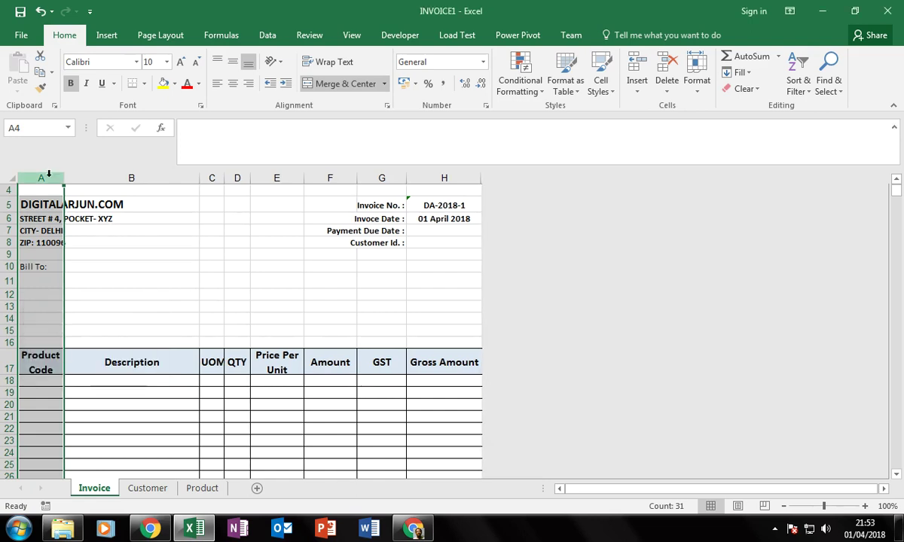
# Widen column A further to 8.7 so the address lines show in full.
pyautogui.rightClick(45, 179)
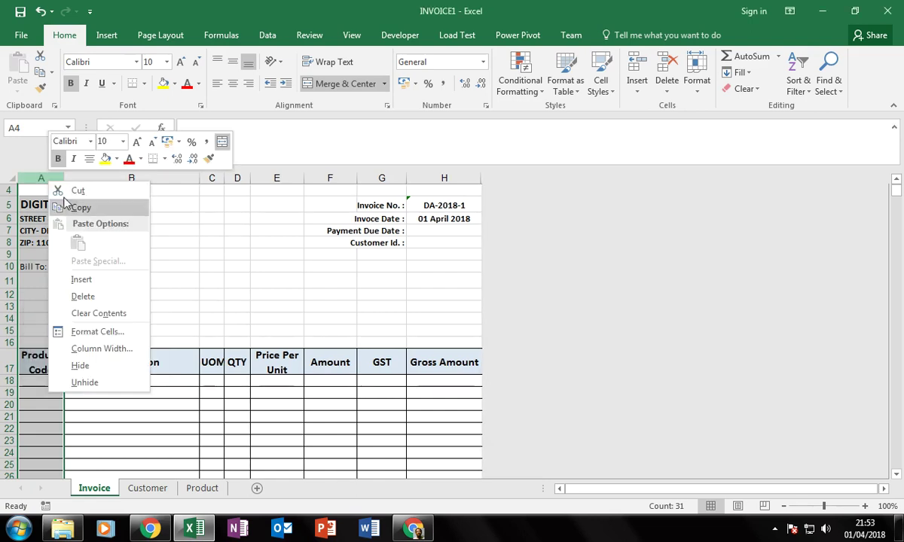
pyautogui.click(100, 349)
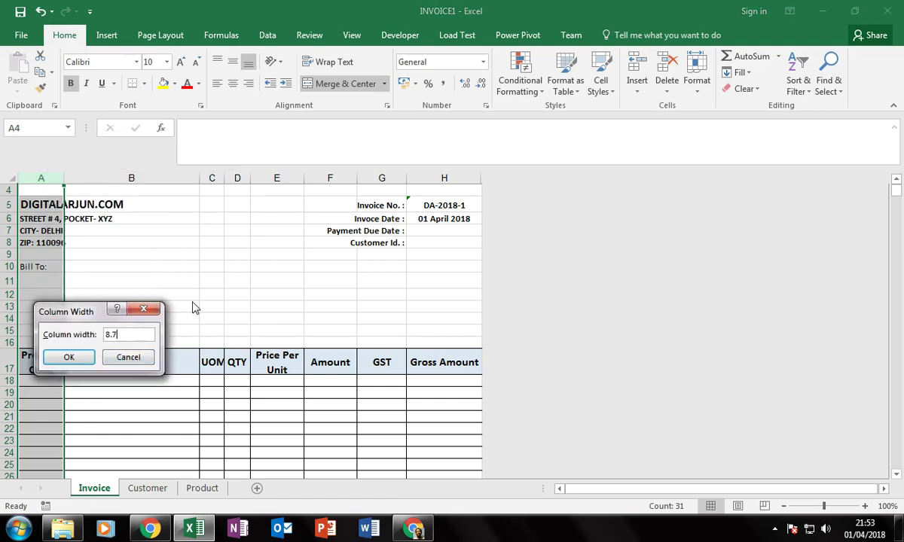
pyautogui.write('8.7')
pyautogui.press('Return')
pyautogui.click(123, 305)
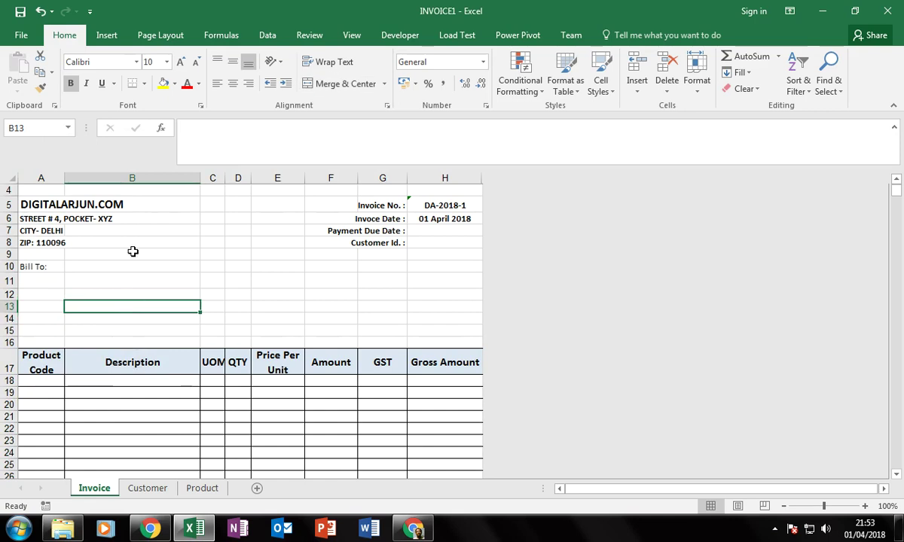
pyautogui.click(113, 403)
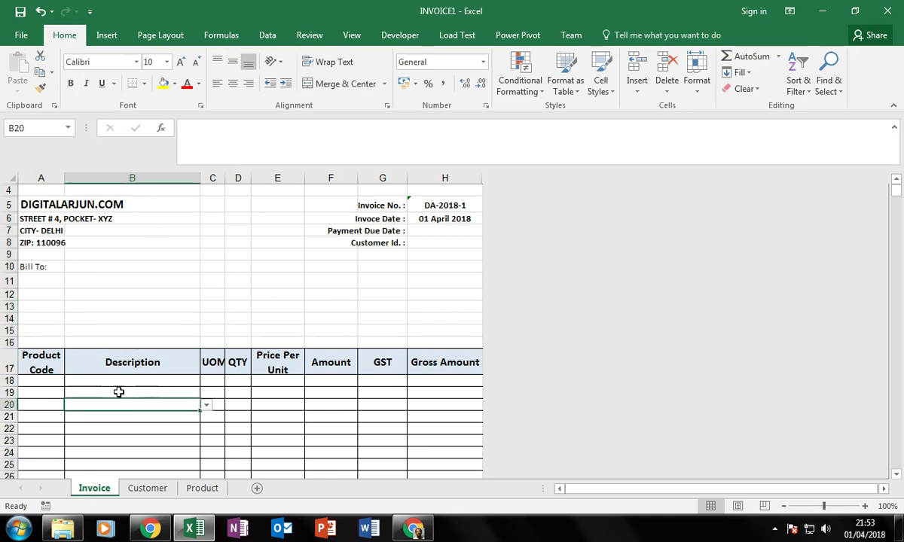
# Check the description dropdowns in B19–B23 and the UOM lookup formulas in C19 and C21.
pyautogui.click(145, 440)
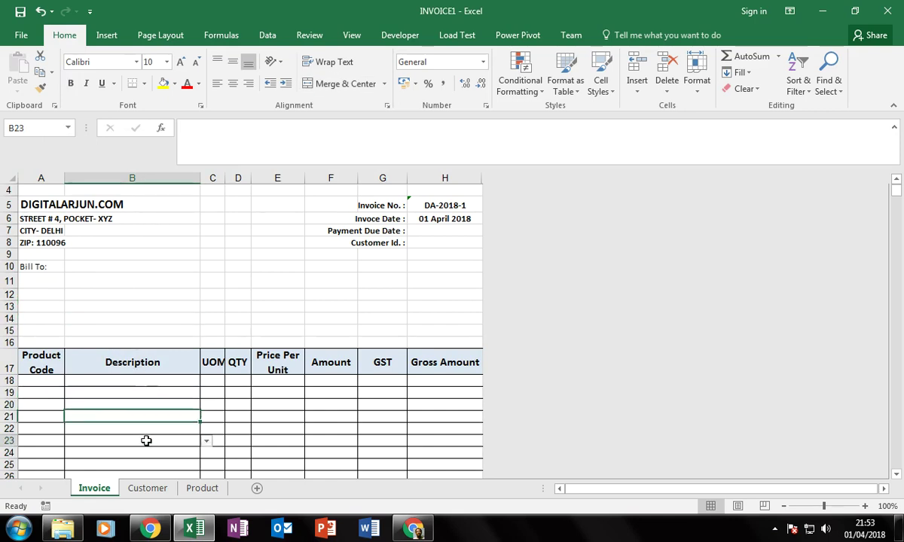
pyautogui.click(149, 392)
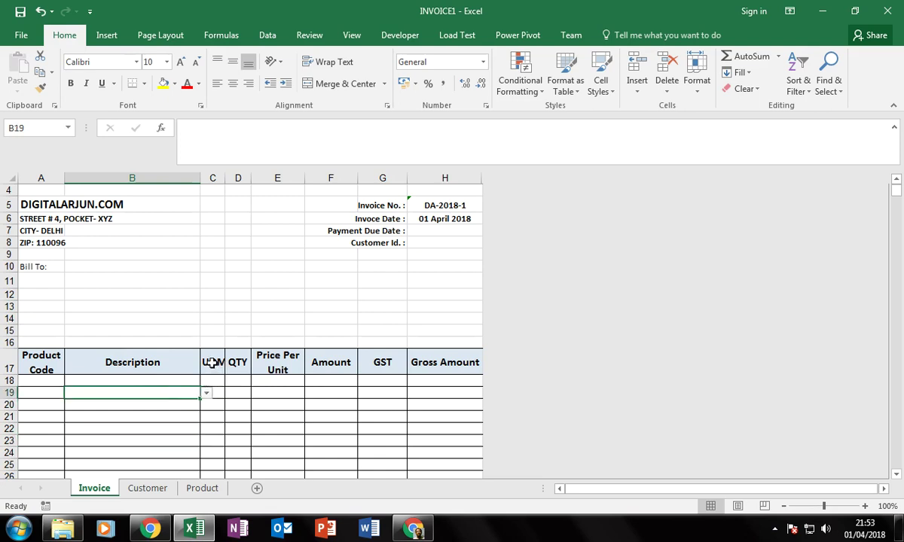
pyautogui.click(212, 363)
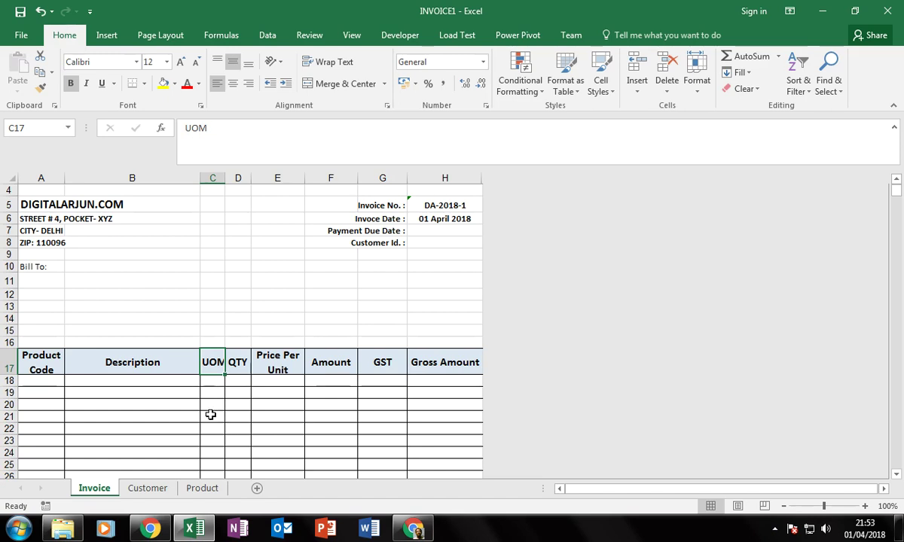
pyautogui.click(210, 415)
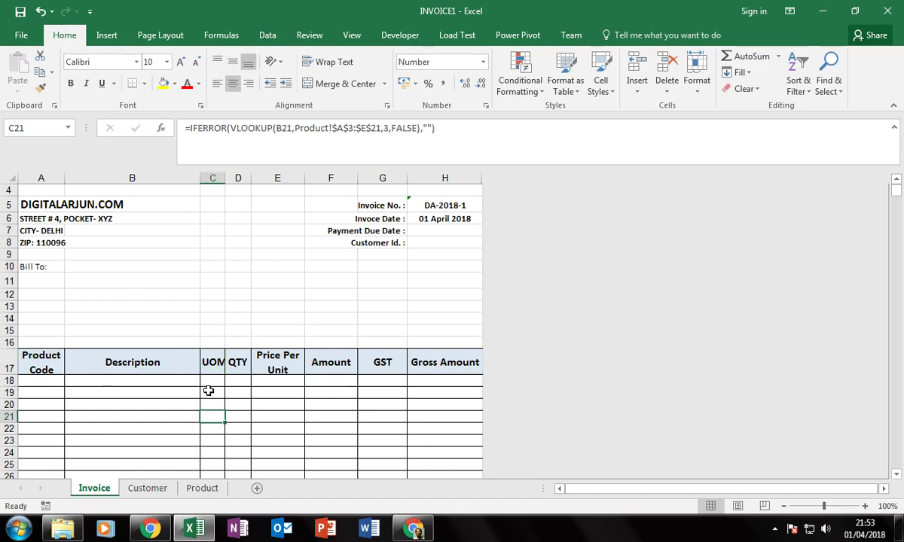
pyautogui.click(210, 391)
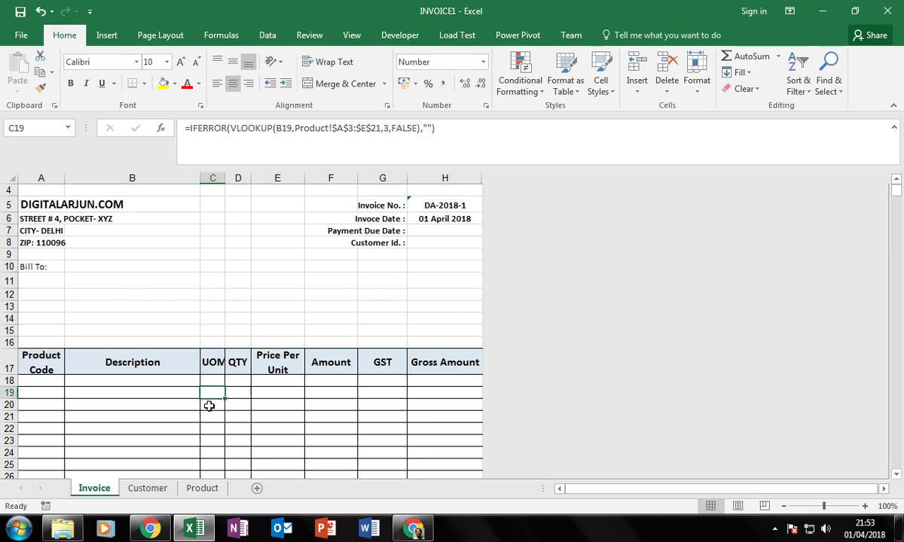
# Widen column C slightly so the UOM header fits.
pyautogui.moveTo(228, 177); pyautogui.dragTo(229, 178)
pyautogui.click(238, 366)
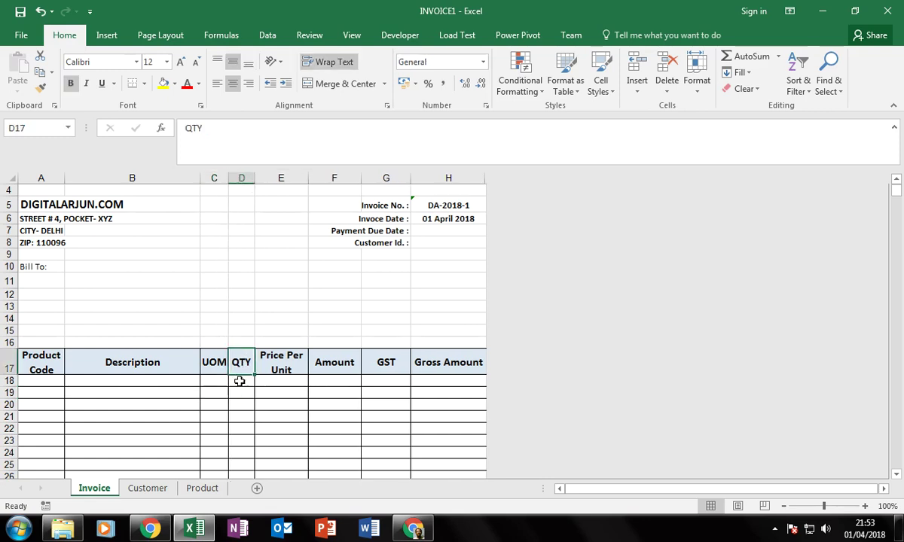
pyautogui.click(243, 393)
pyautogui.click(245, 392)
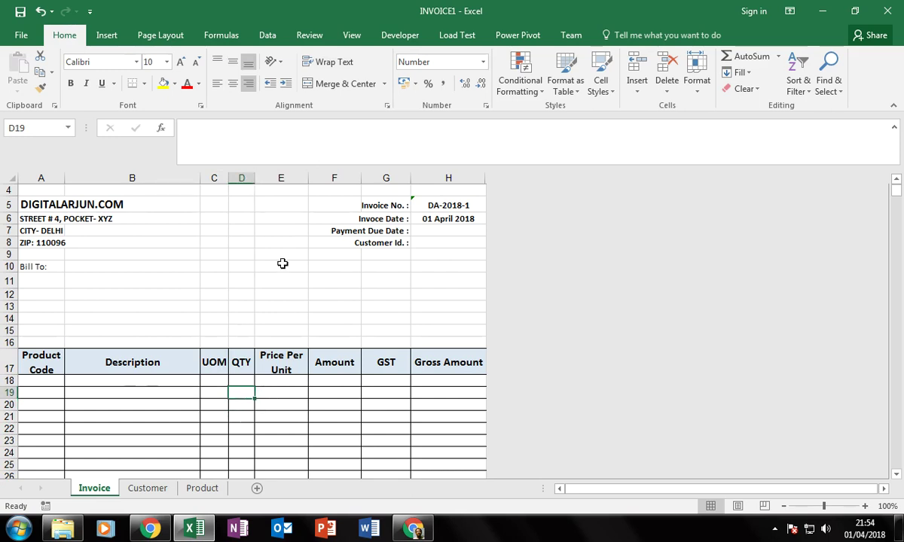
# Inspect the price, amount, GST and gross amount formulas in the first item row.
pyautogui.click(284, 368)
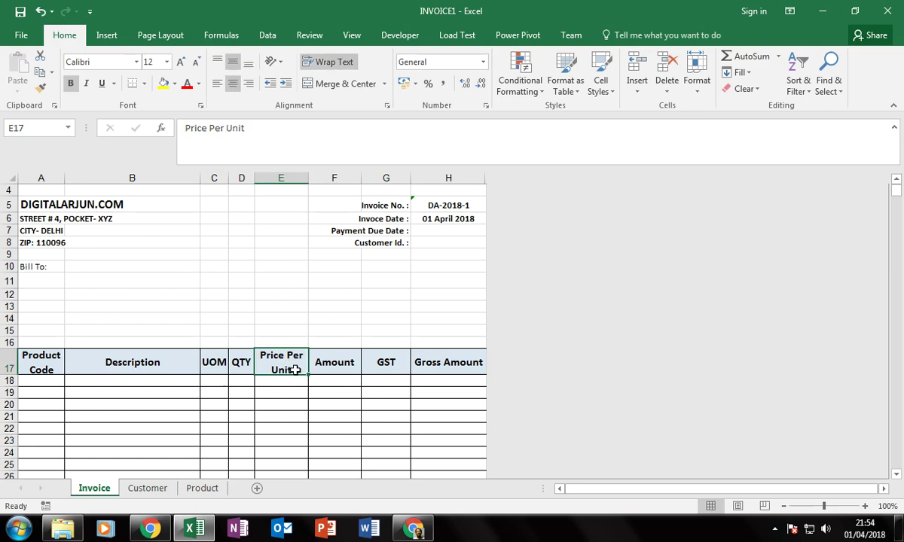
pyautogui.click(282, 379)
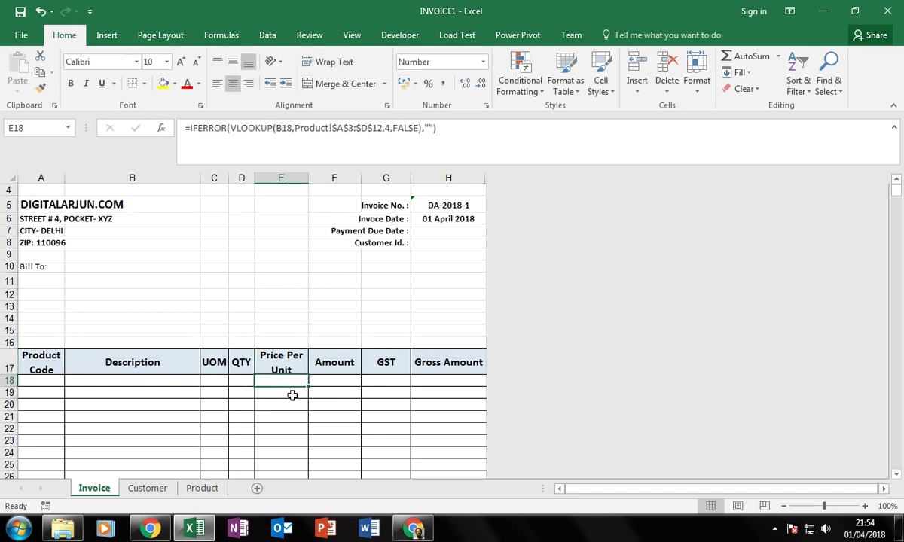
pyautogui.click(338, 384)
pyautogui.click(388, 390)
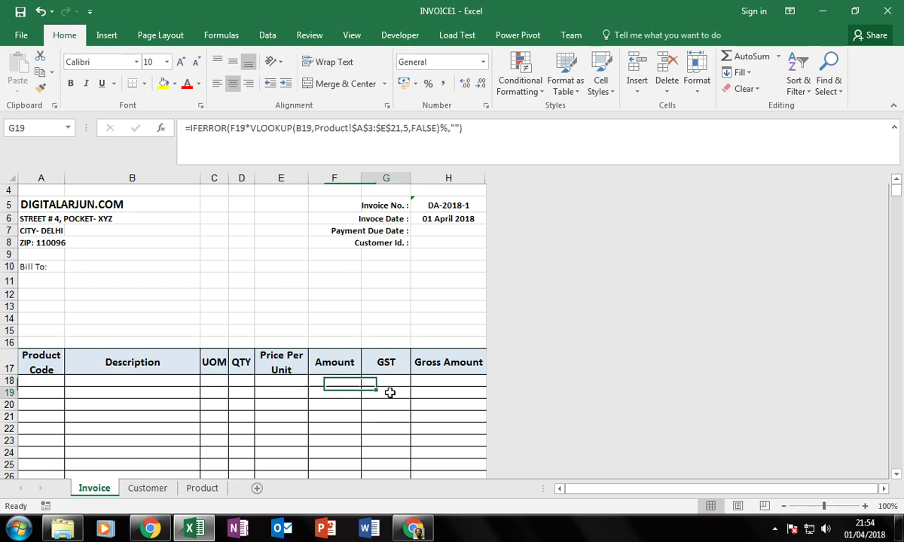
pyautogui.click(437, 380)
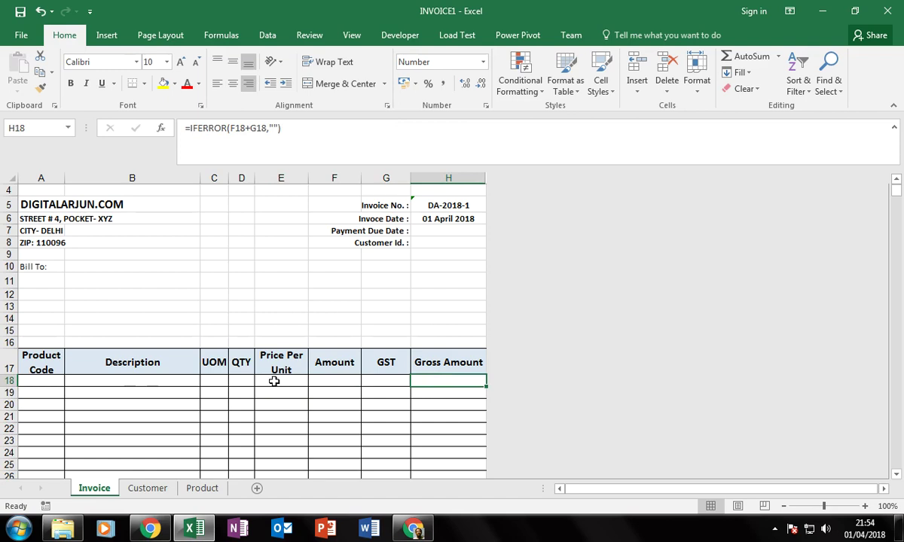
pyautogui.click(240, 382)
pyautogui.click(293, 386)
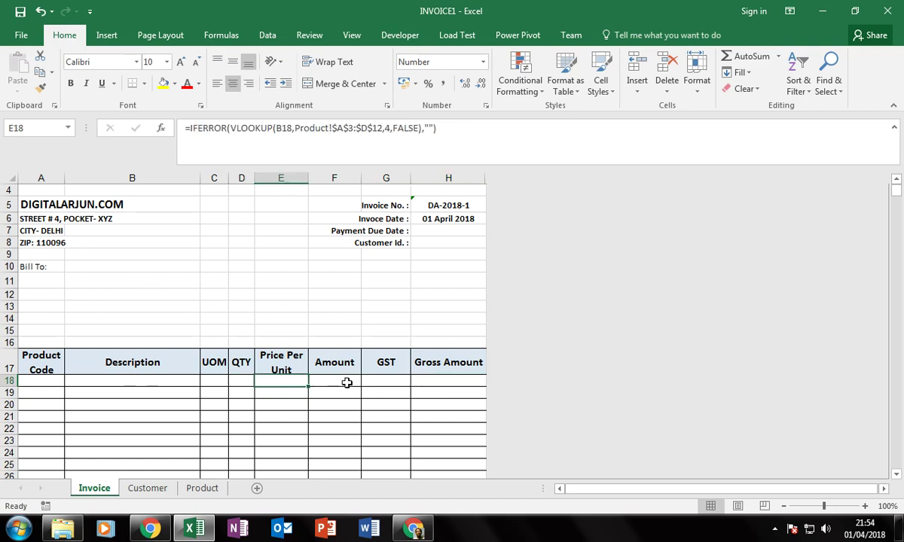
pyautogui.click(346, 382)
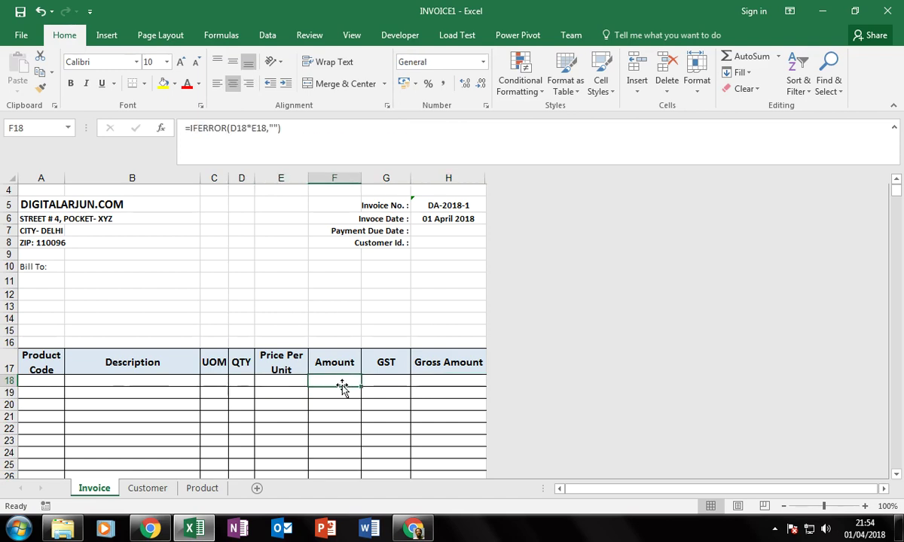
pyautogui.click(239, 379)
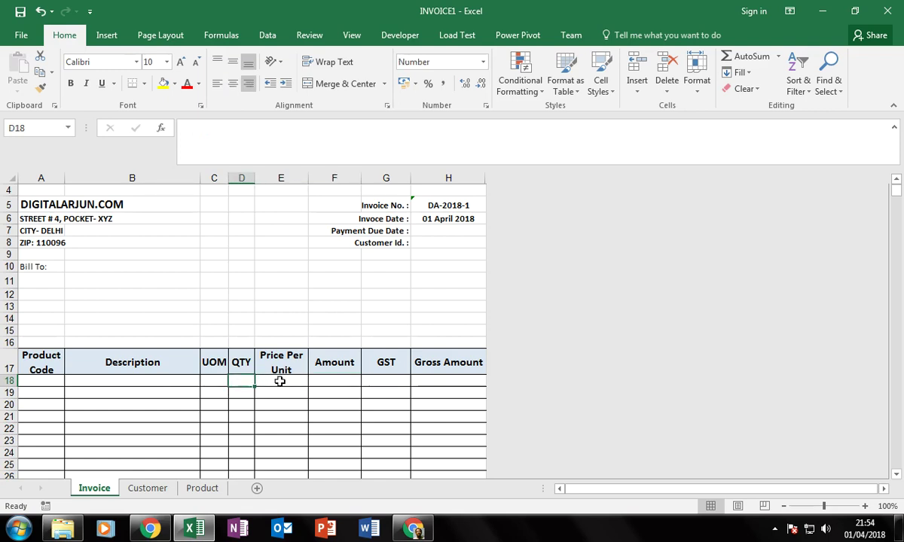
pyautogui.click(286, 382)
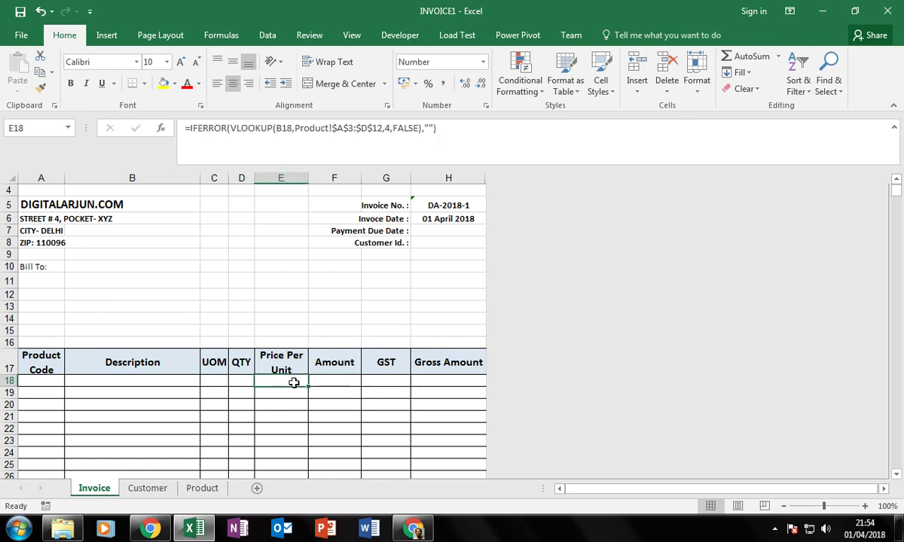
pyautogui.click(340, 379)
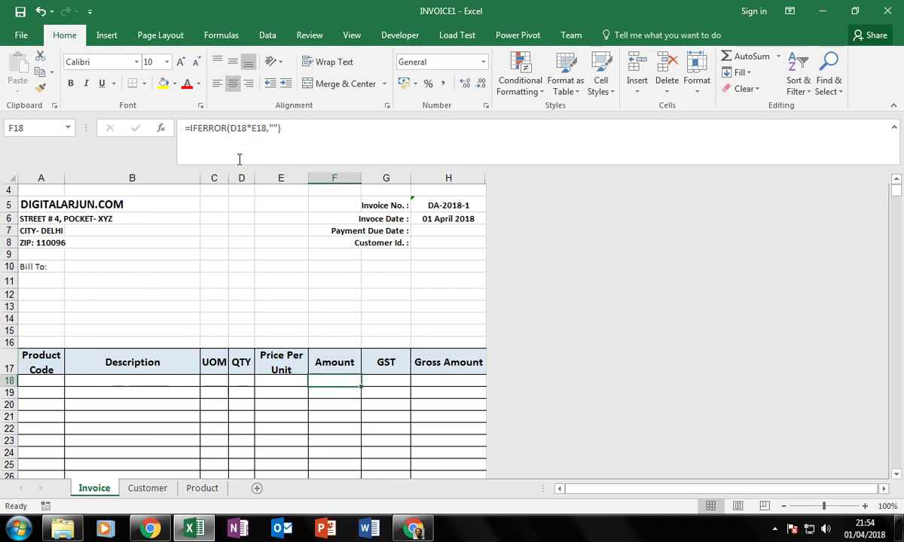
# Edit the F18 amount formula, then review the G18 GST and H18 =IFERROR(F18+G18,"") formulas.
pyautogui.click(289, 128)
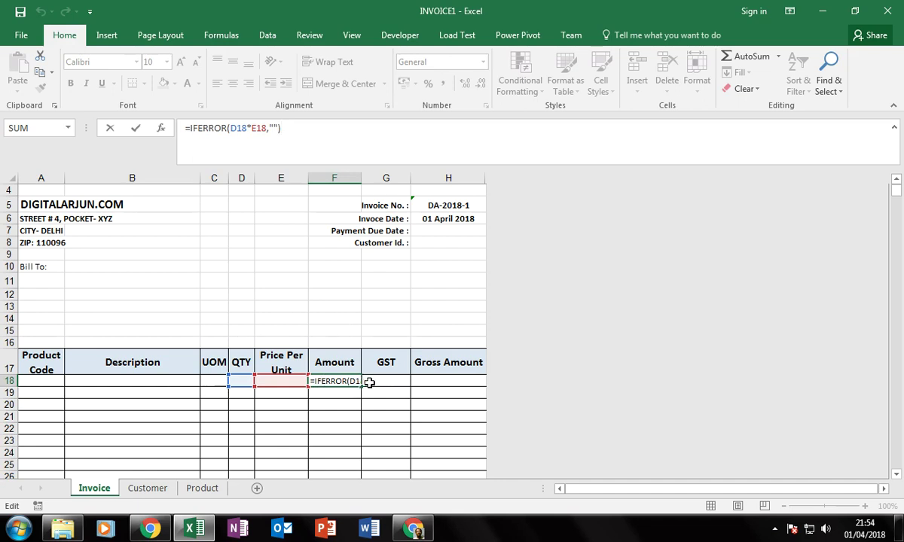
pyautogui.click(370, 381)
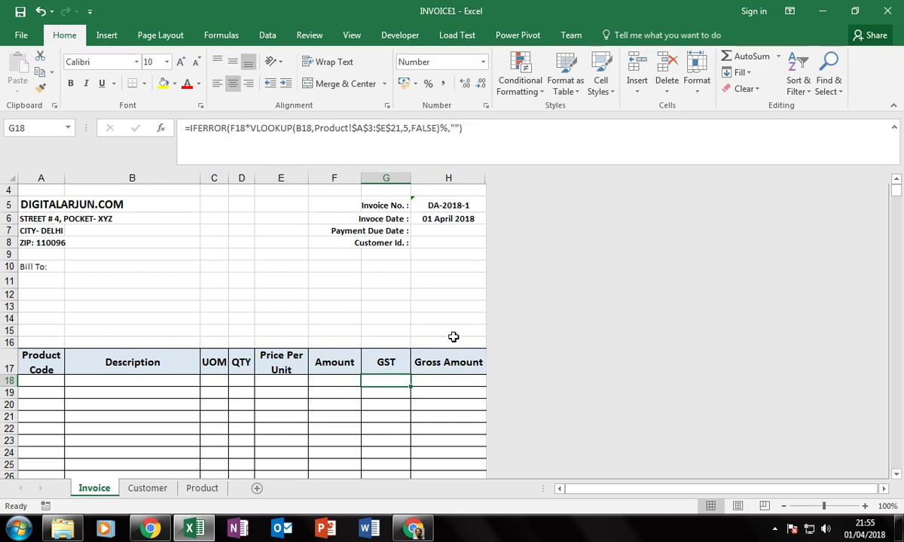
pyautogui.click(442, 384)
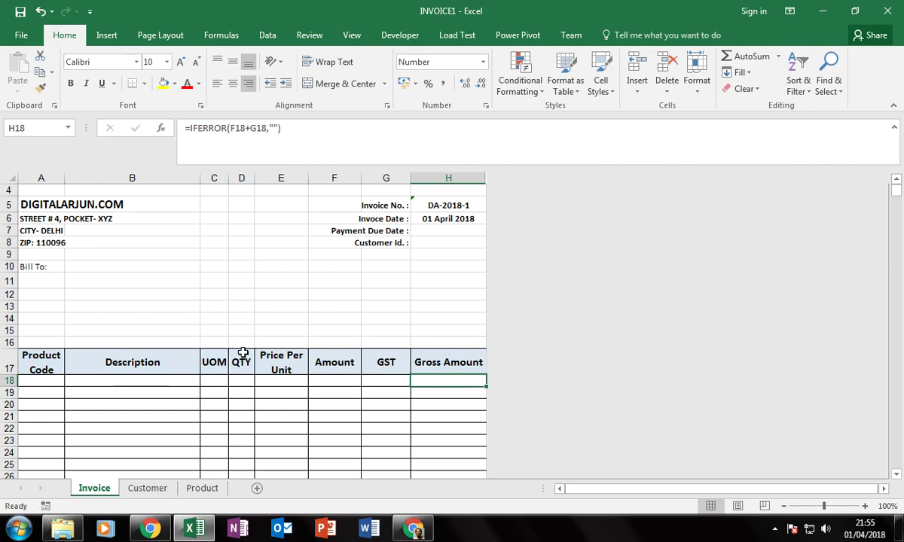
pyautogui.scroll(1, 158, 301)
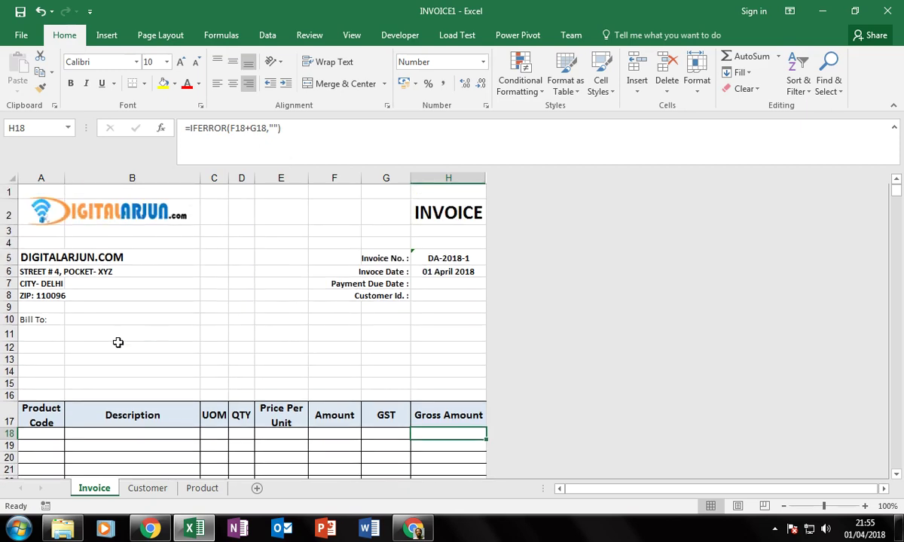
# View the eight-company table on the Customer sheet, then bring Chrome to the front.
pyautogui.click(34, 334)
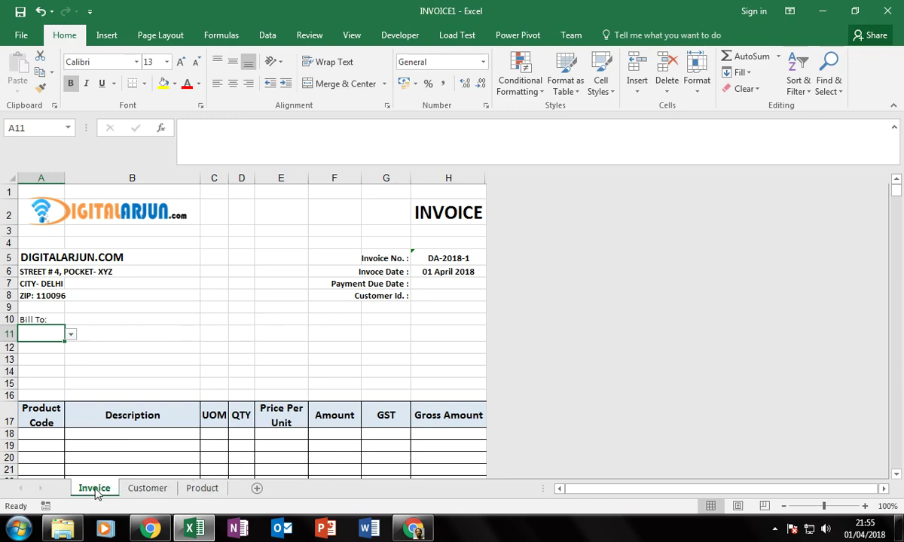
pyautogui.click(148, 489)
pyautogui.click(202, 488)
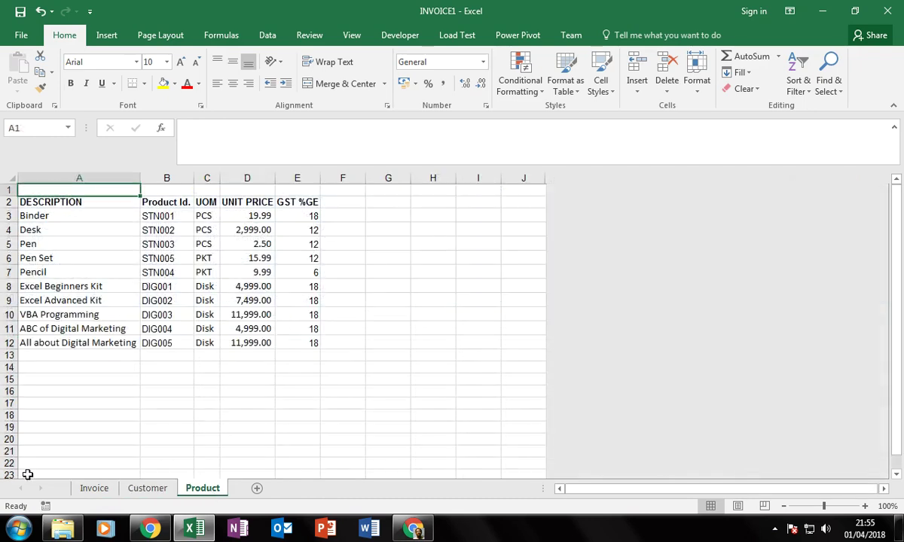
pyautogui.click(145, 489)
pyautogui.click(136, 332)
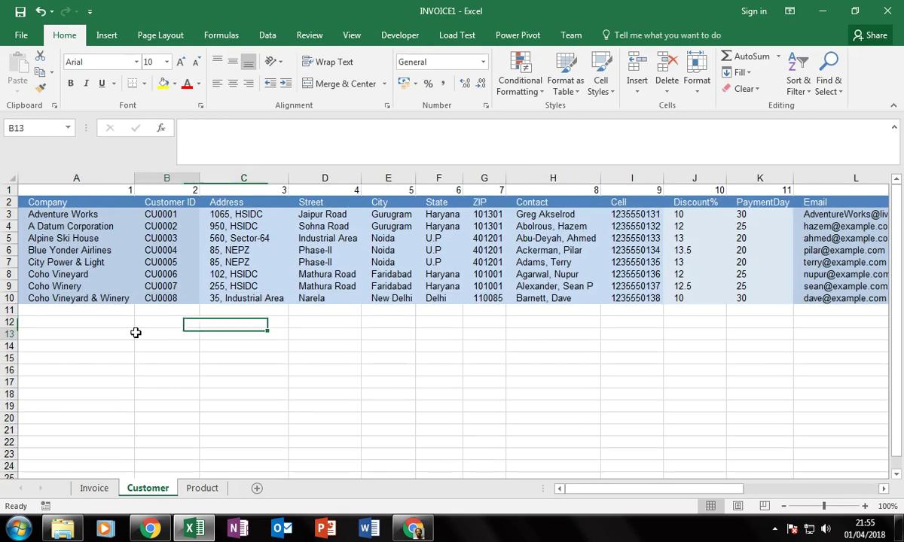
pyautogui.click(51, 204)
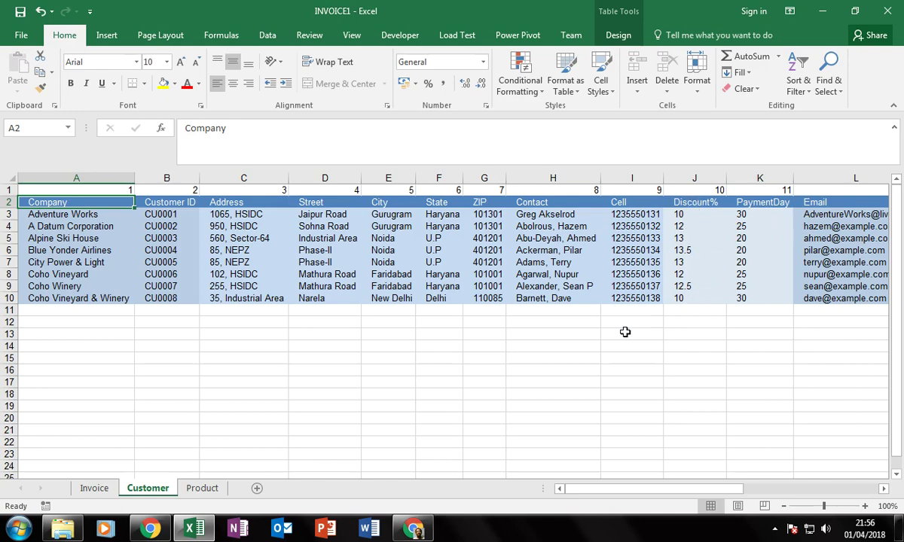
pyautogui.click(412, 529)
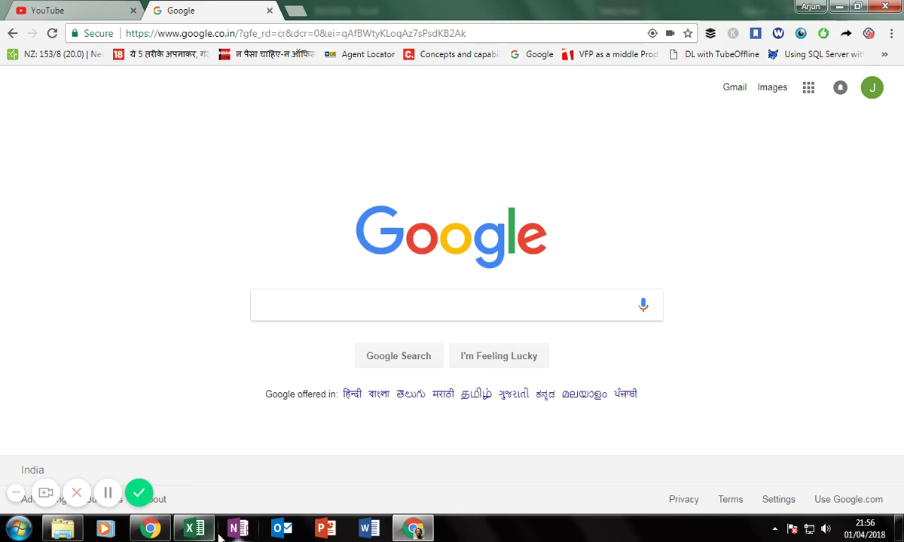
# Return to the INVOICE1 workbook and check the first customer's discount of 10.
pyautogui.click(194, 528)
pyautogui.click(689, 215)
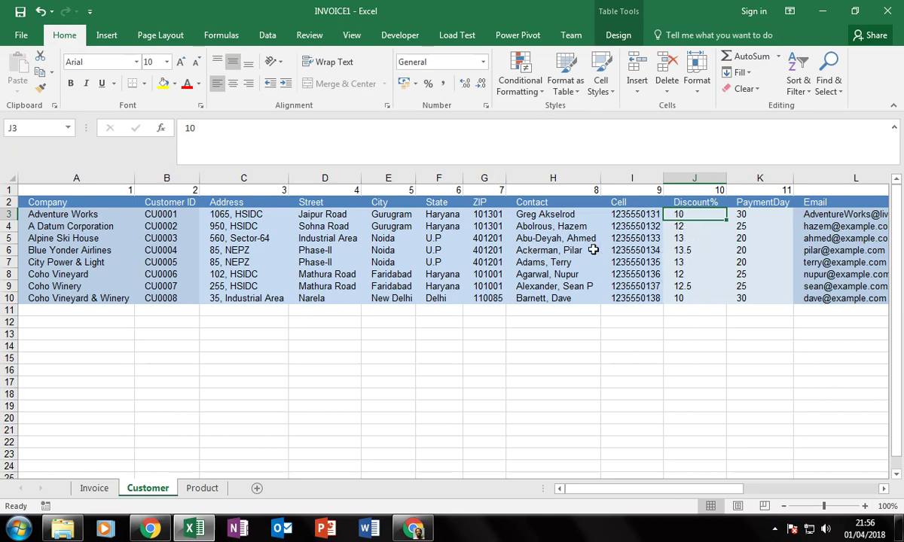
# Review customer discounts (10–13.5) and payment days (20–30), then open the Product sheet.
pyautogui.click(559, 251)
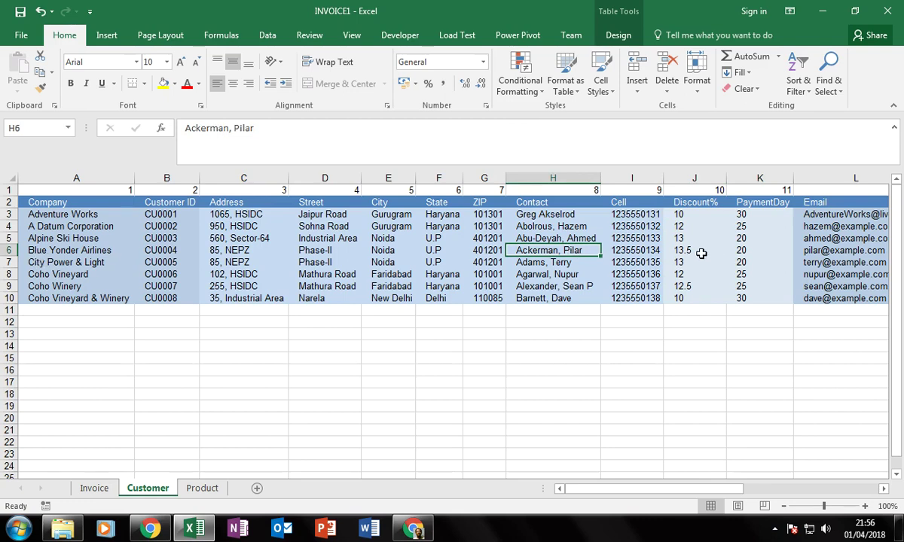
pyautogui.click(700, 254)
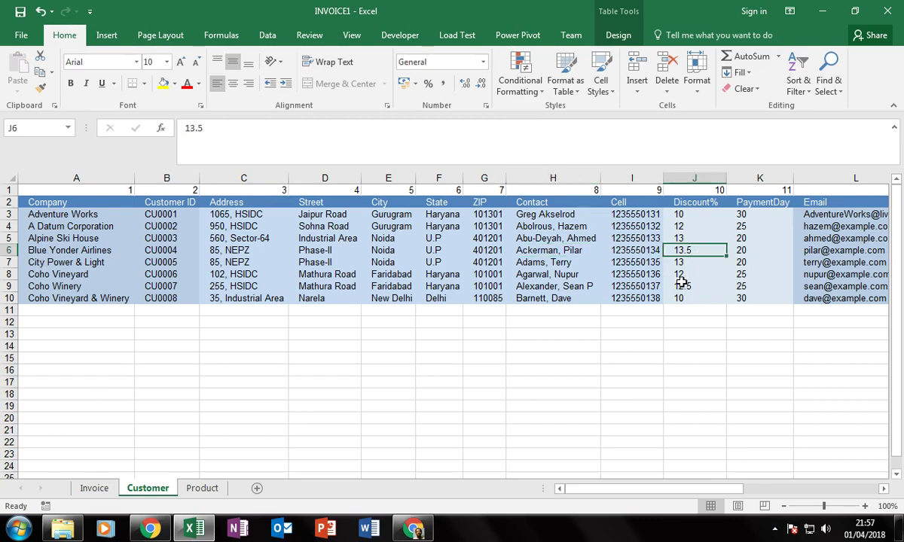
pyautogui.click(687, 299)
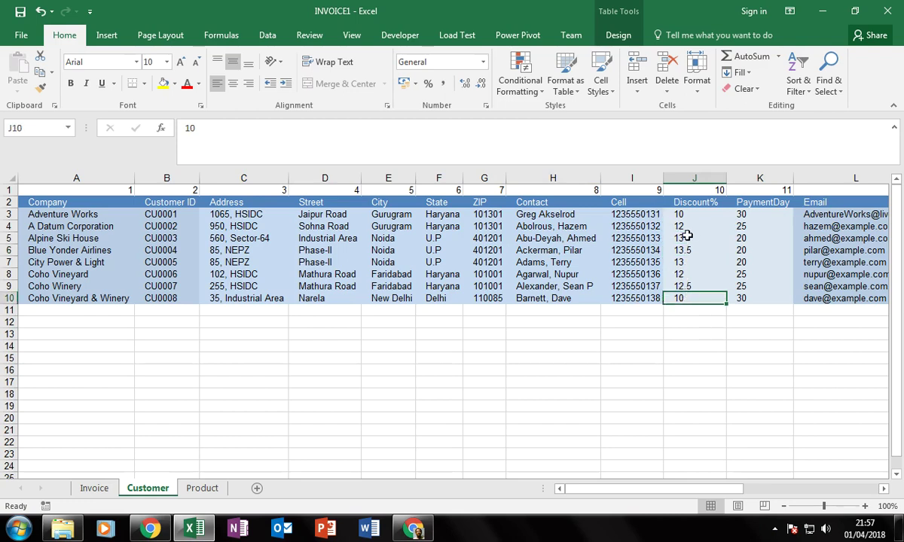
pyautogui.click(748, 251)
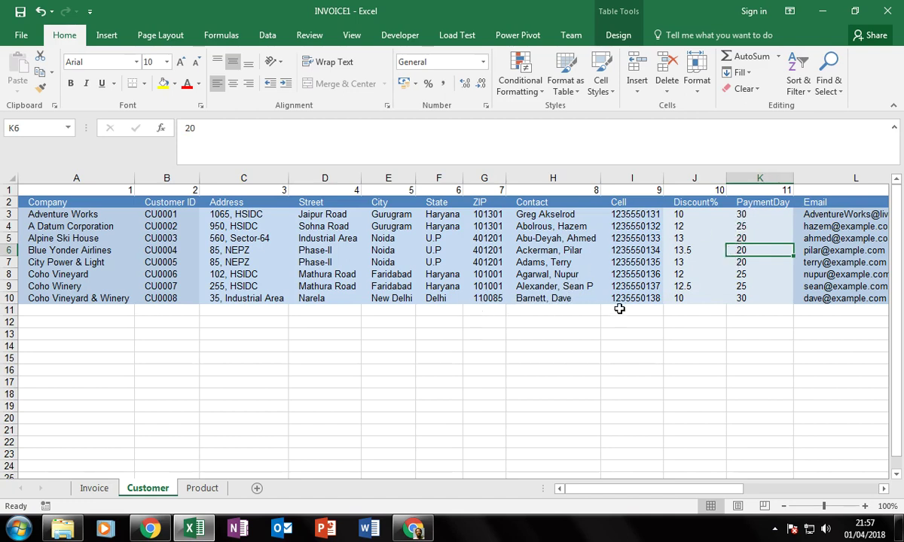
pyautogui.click(751, 217)
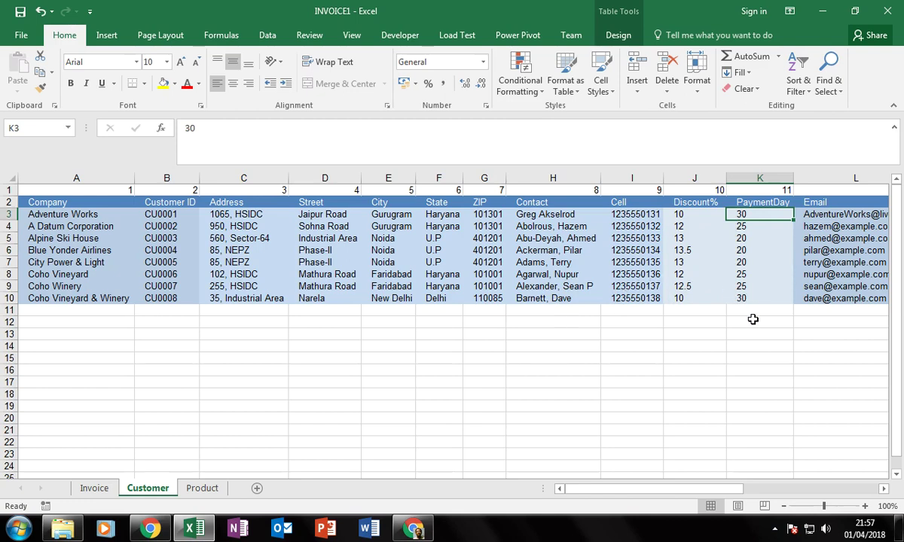
pyautogui.click(743, 262)
pyautogui.click(743, 274)
pyautogui.click(743, 238)
pyautogui.click(743, 276)
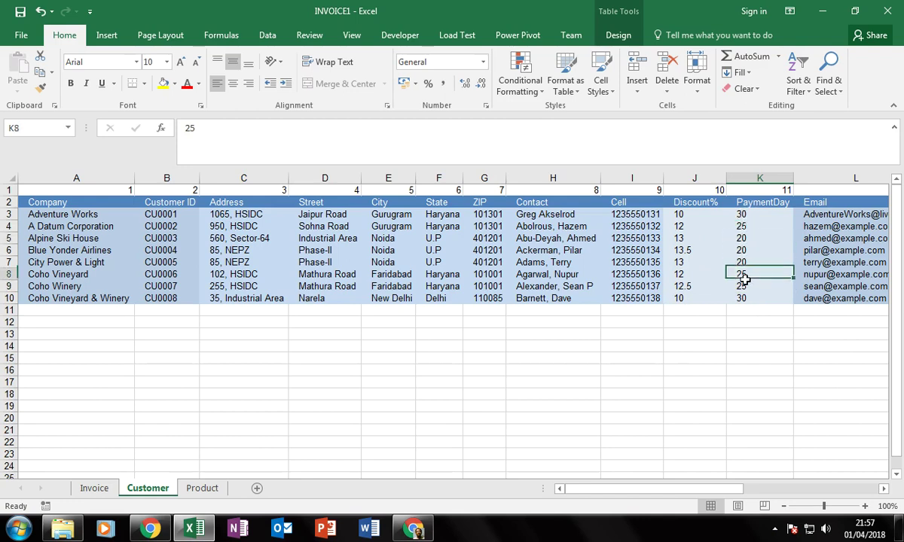
pyautogui.click(201, 490)
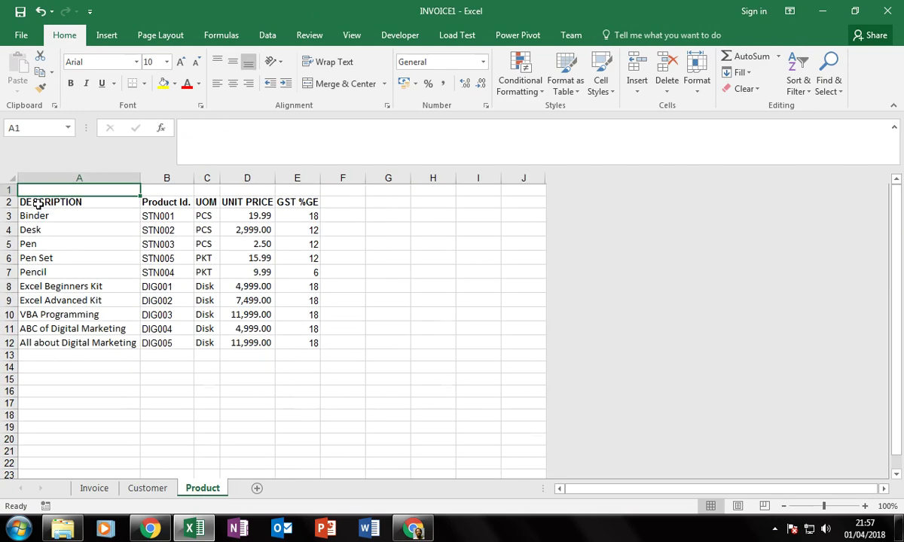
# Check the GST rates for Binder (18), Desk (12) and Pen (12), then return to the Invoice sheet.
pyautogui.click(37, 202)
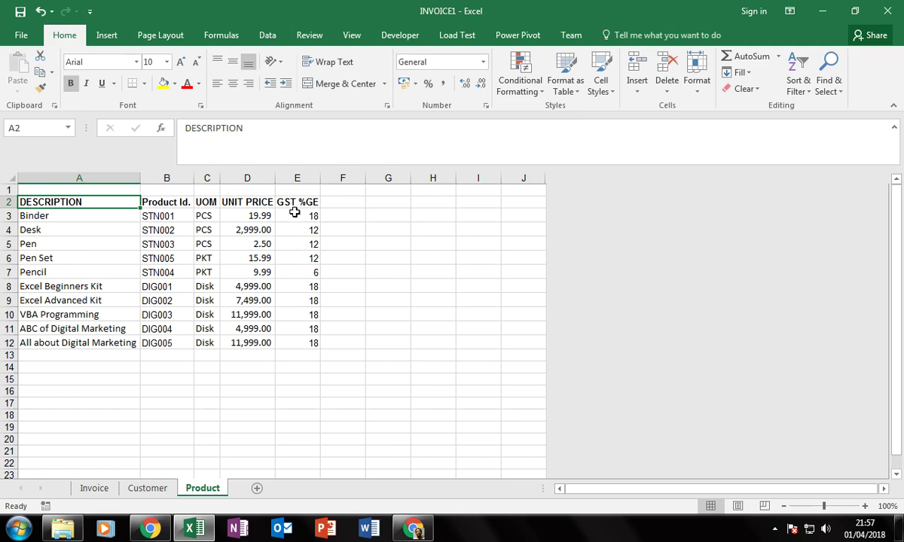
pyautogui.click(302, 215)
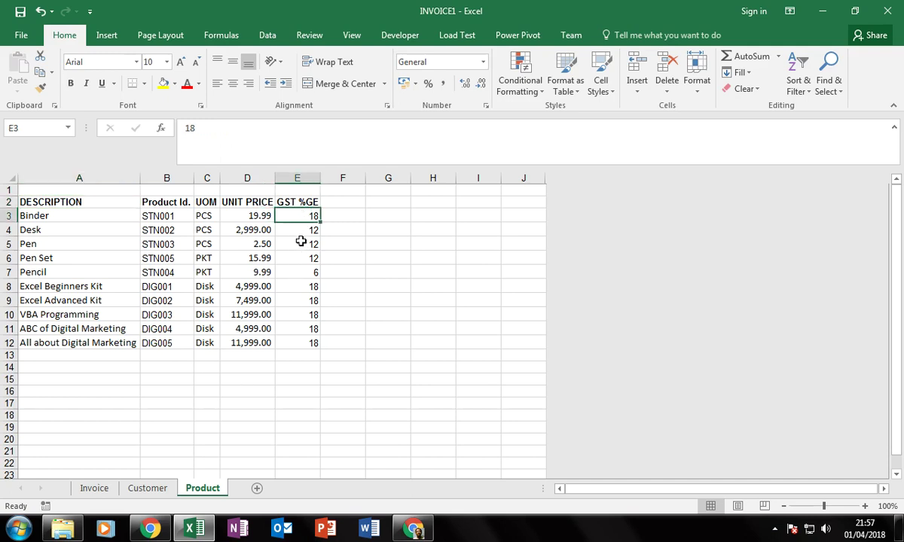
pyautogui.click(293, 230)
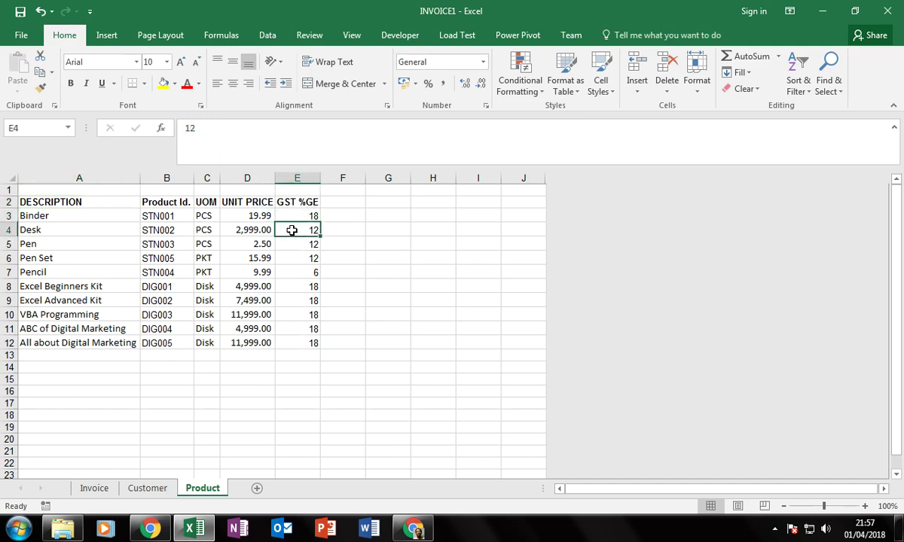
pyautogui.click(300, 249)
pyautogui.click(226, 379)
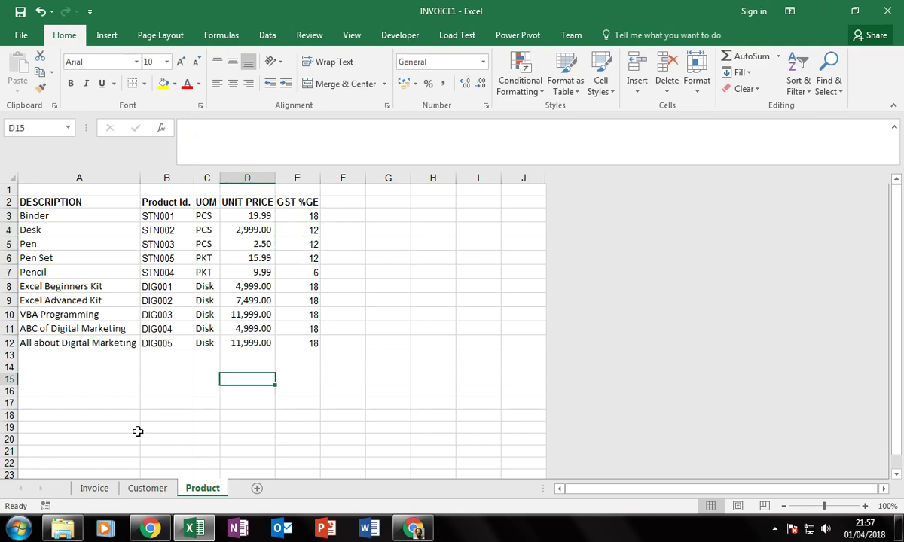
pyautogui.click(102, 491)
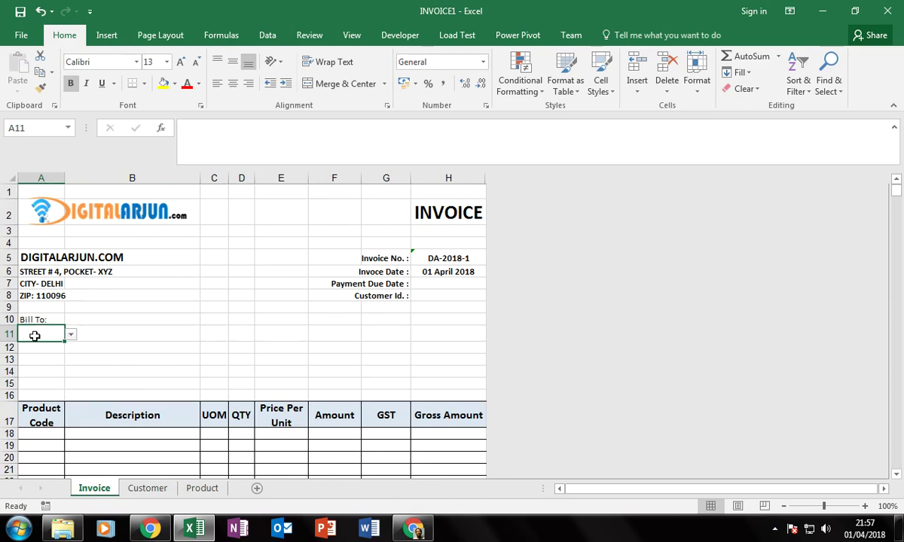
pyautogui.click(140, 493)
pyautogui.click(94, 345)
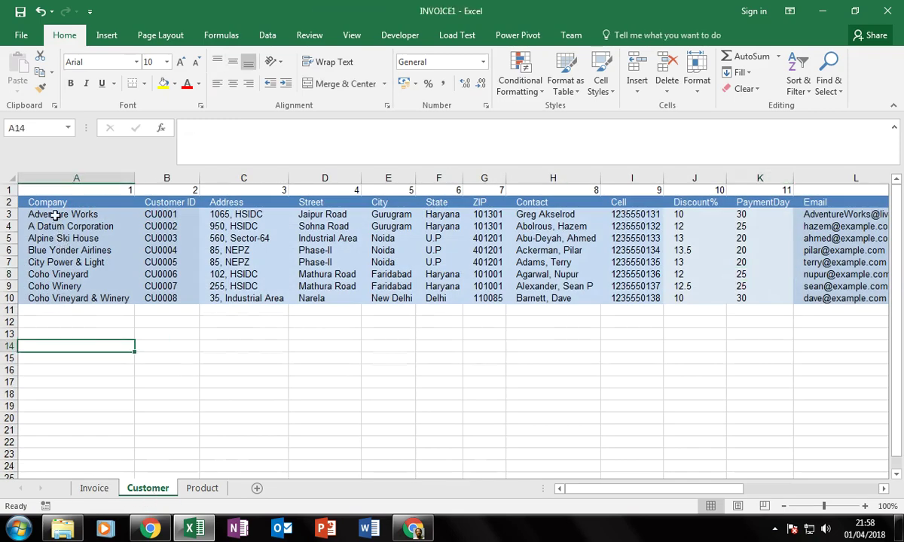
pyautogui.click(54, 213)
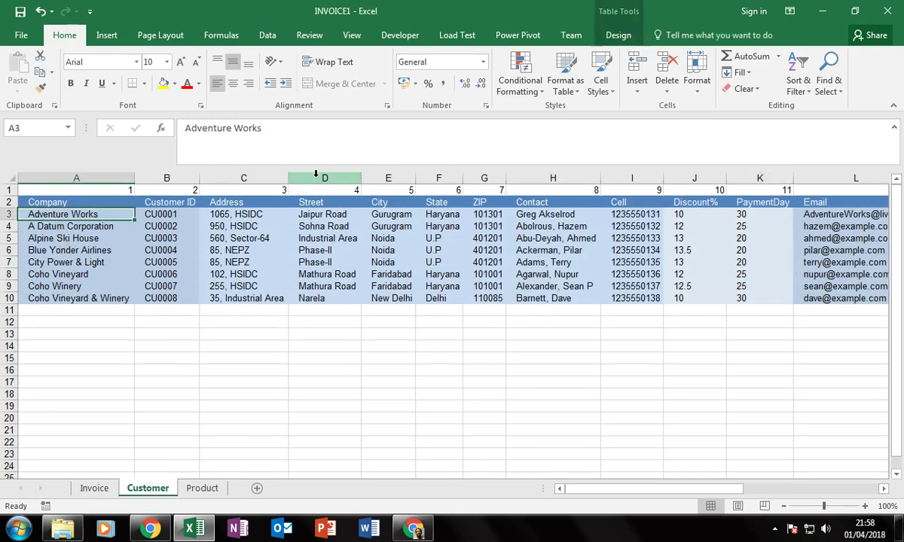
pyautogui.hotkey('shift', 'Down')
pyautogui.hotkey('shift', 'Down')
pyautogui.hotkey('shift', 'Down')
pyautogui.hotkey('shift', 'Down')
pyautogui.hotkey('shift', 'Down')
pyautogui.hotkey('shift', 'Down')
pyautogui.hotkey('shift', 'Down')
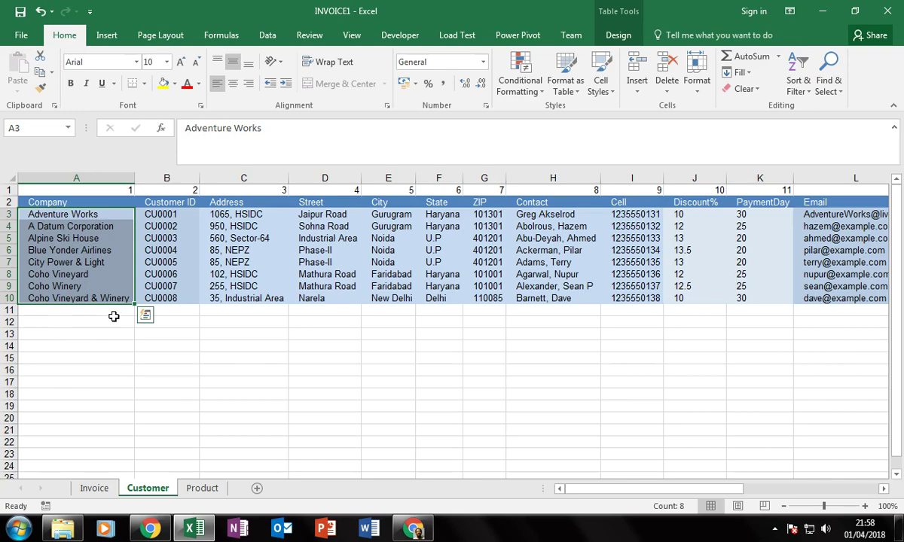
pyautogui.moveTo(136, 304); pyautogui.dragTo(121, 418)
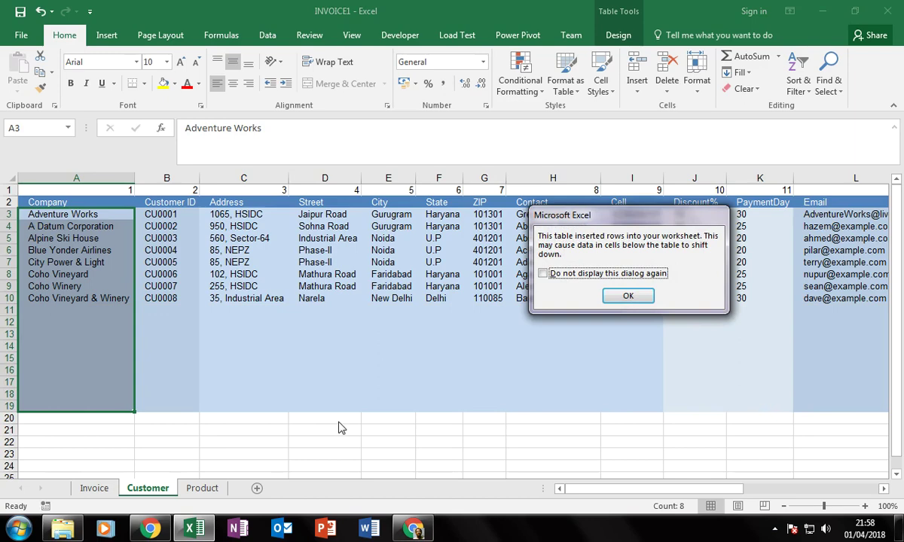
pyautogui.click(629, 296)
pyautogui.moveTo(194, 529)
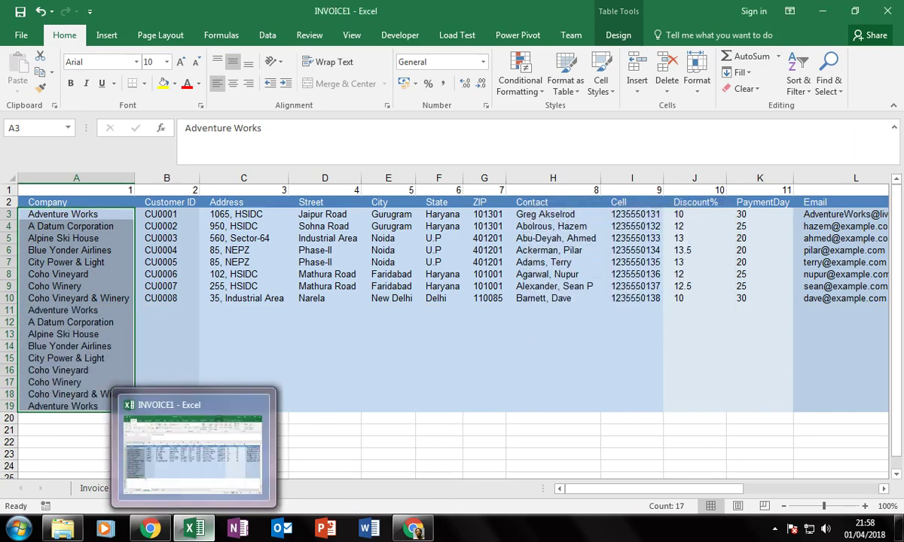
pyautogui.hotkey('ctrl', 'z')
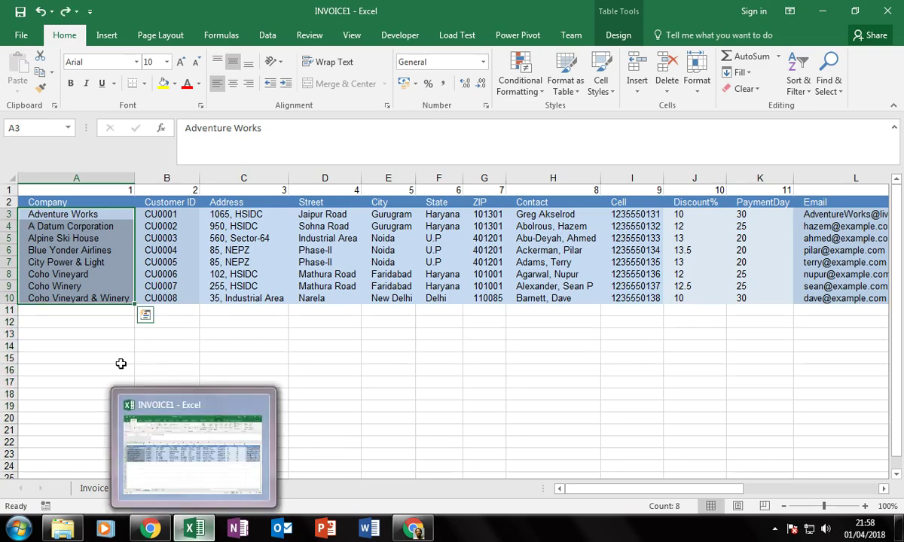
pyautogui.click(84, 332)
pyautogui.click(89, 214)
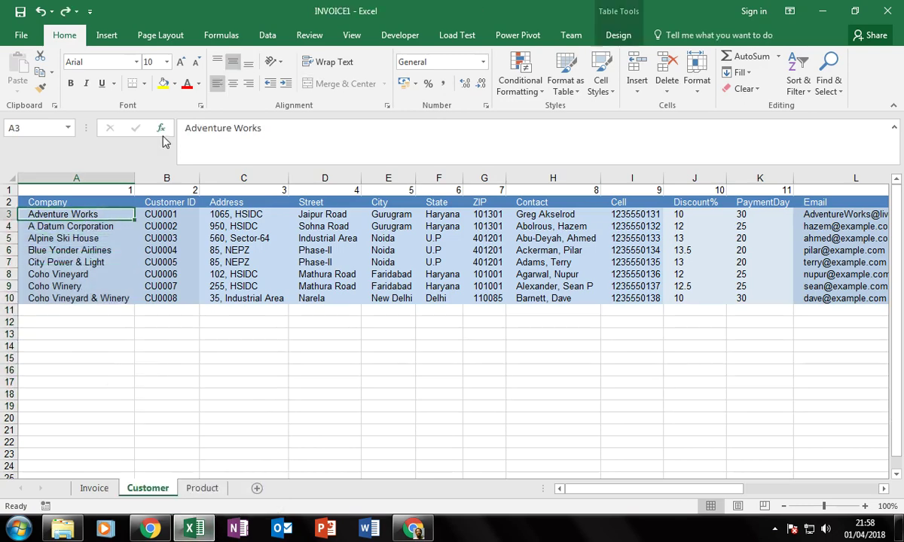
pyautogui.hotkey('shift', 'Down')
pyautogui.hotkey('shift', 'Down')
pyautogui.hotkey('shift', 'Down')
pyautogui.hotkey('shift', 'Down')
pyautogui.hotkey('shift', 'Down')
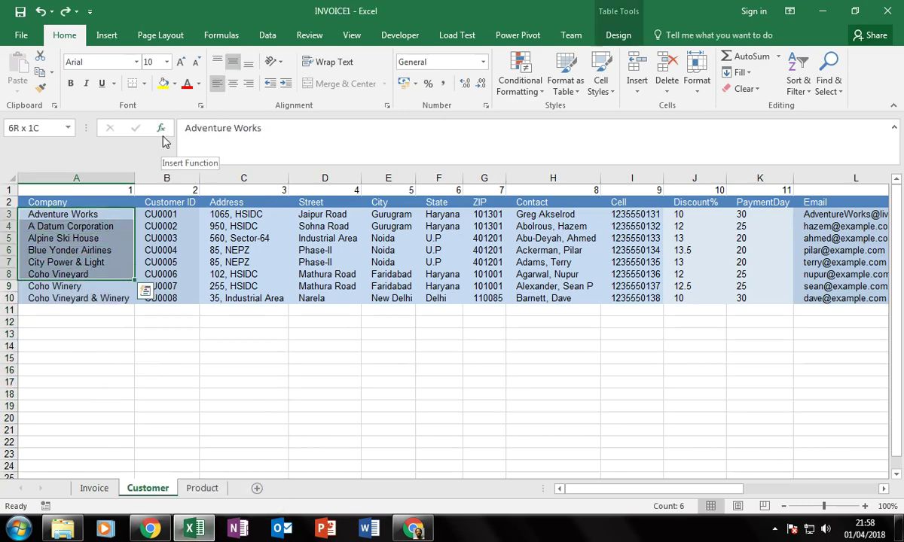
pyautogui.click(111, 417)
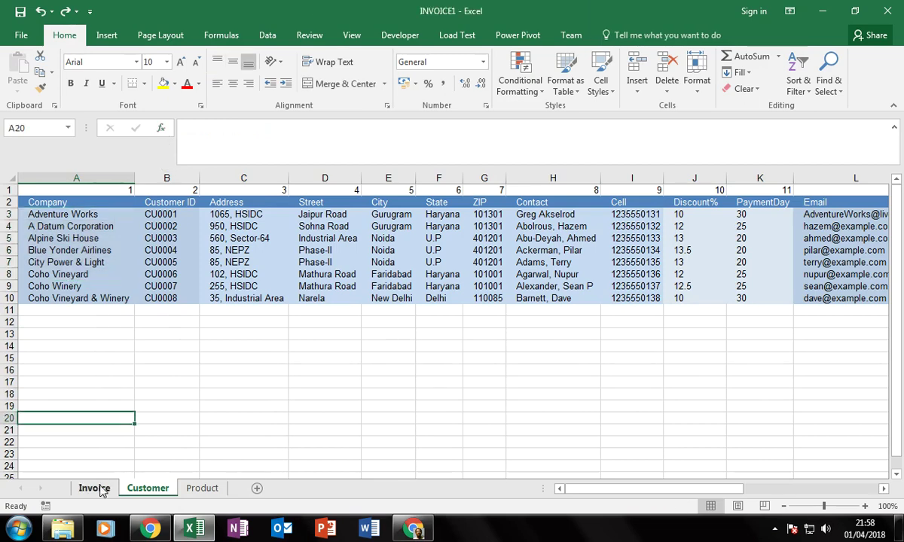
pyautogui.click(95, 489)
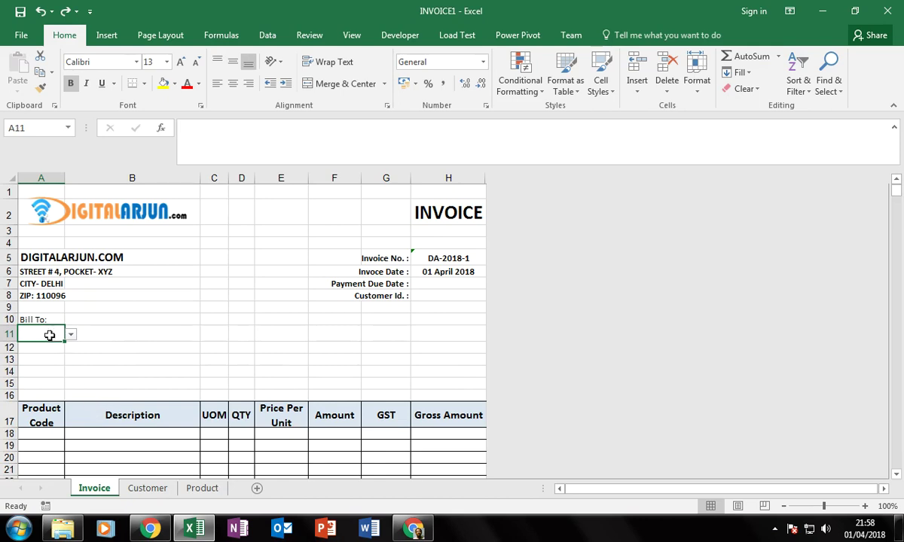
# Restrict Bill To cell A11 to a List in Data Validation.
pyautogui.click(267, 35)
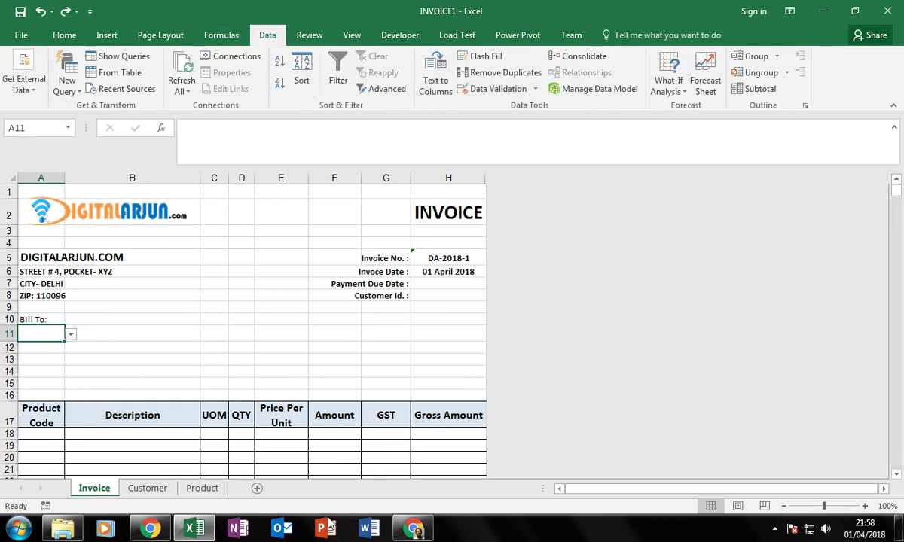
pyautogui.click(413, 529)
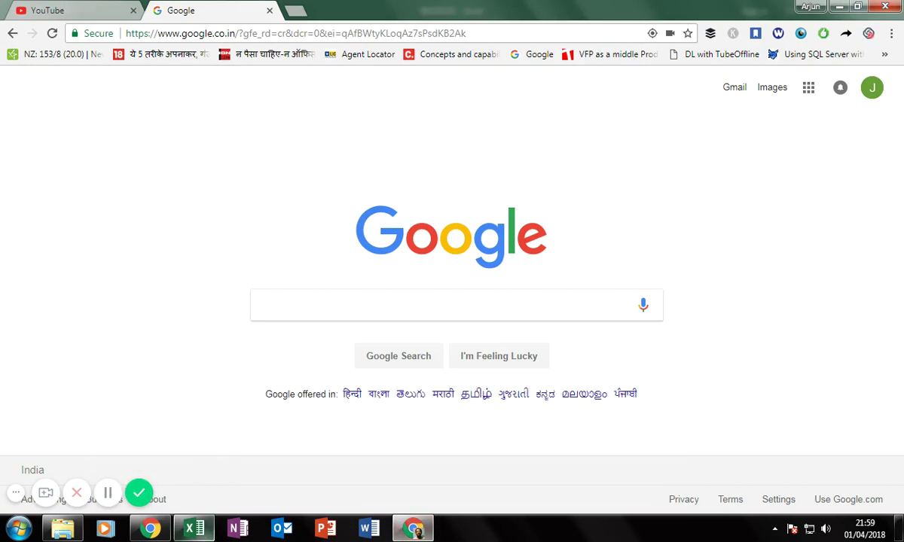
pyautogui.click(194, 529)
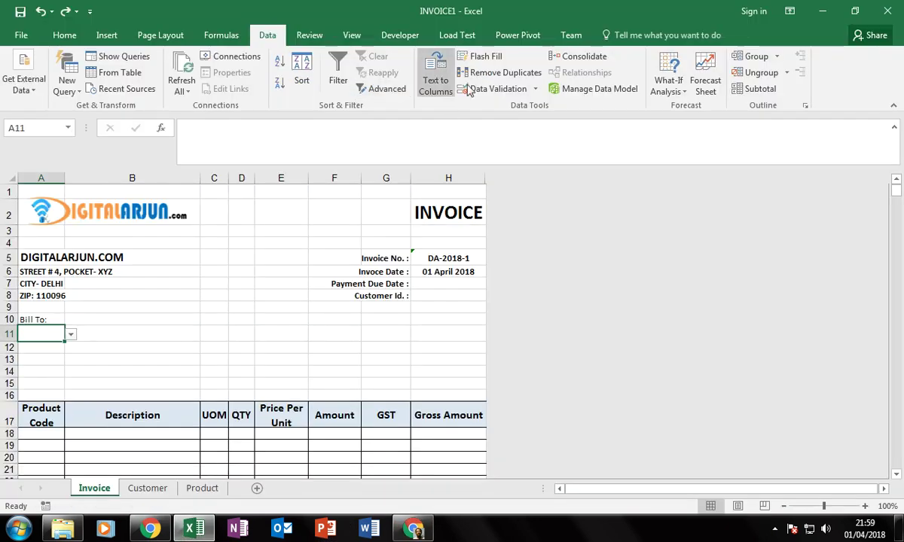
pyautogui.click(535, 89)
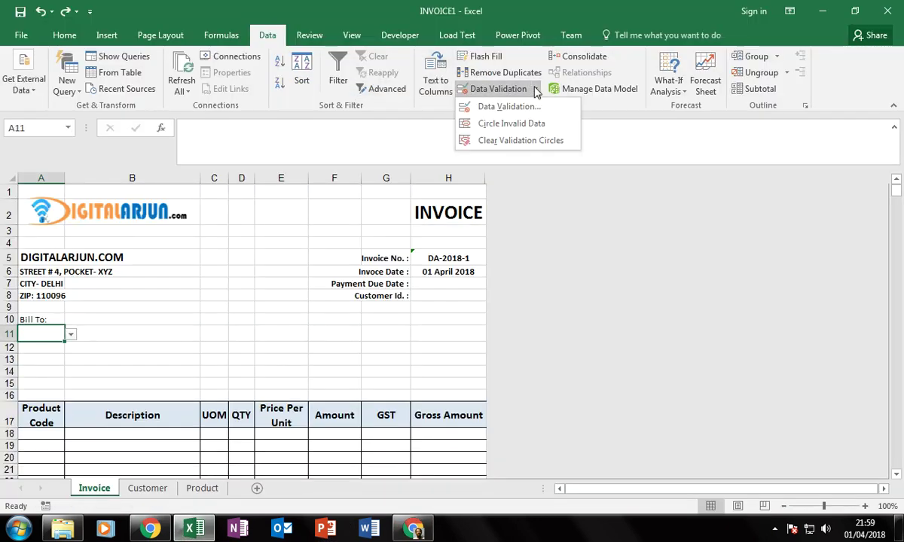
pyautogui.click(515, 106)
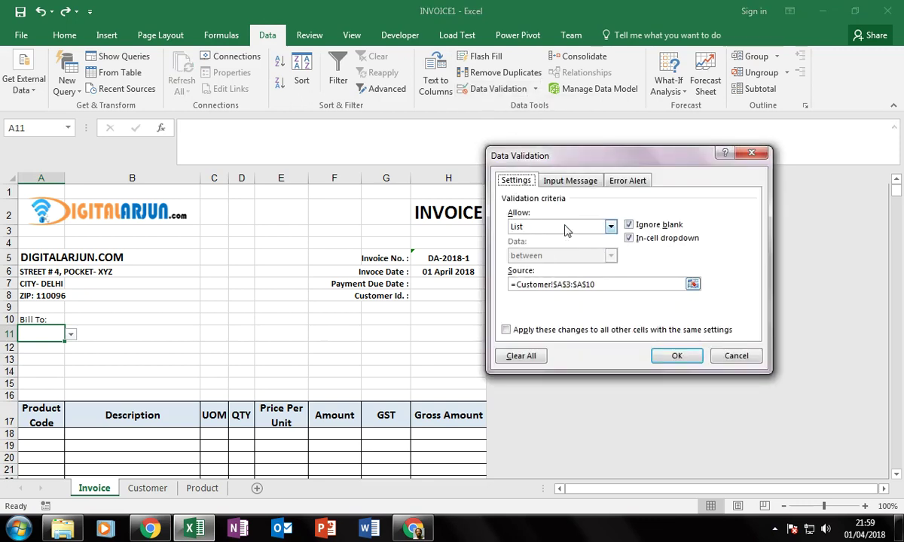
pyautogui.click(567, 227)
pyautogui.click(569, 239)
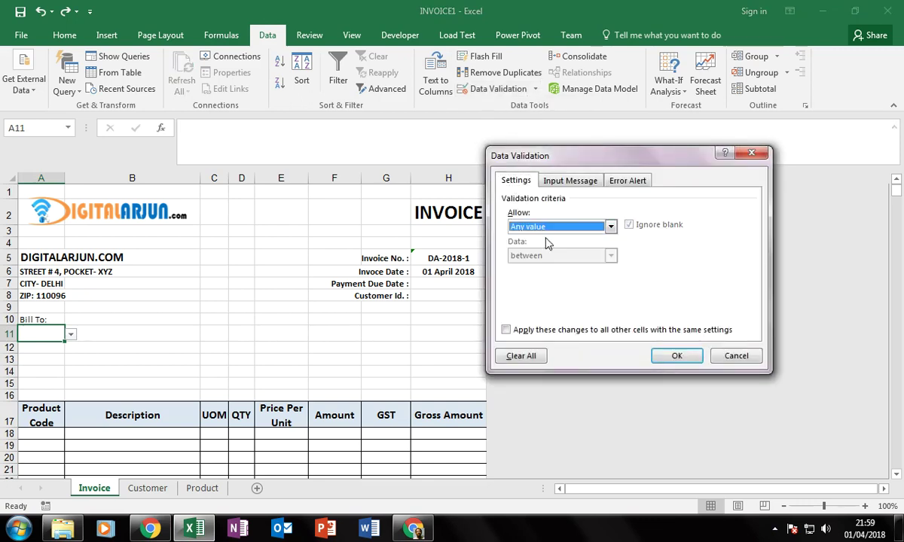
pyautogui.click(610, 227)
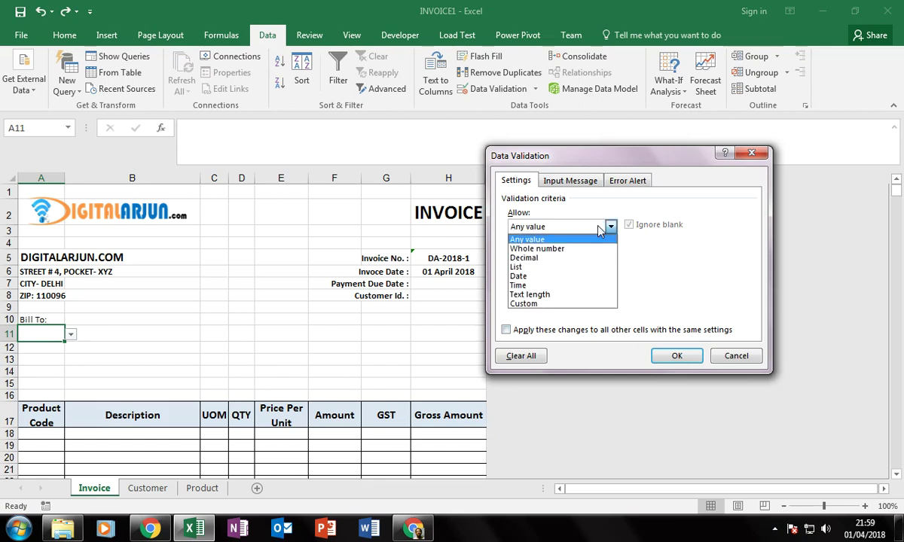
pyautogui.click(518, 267)
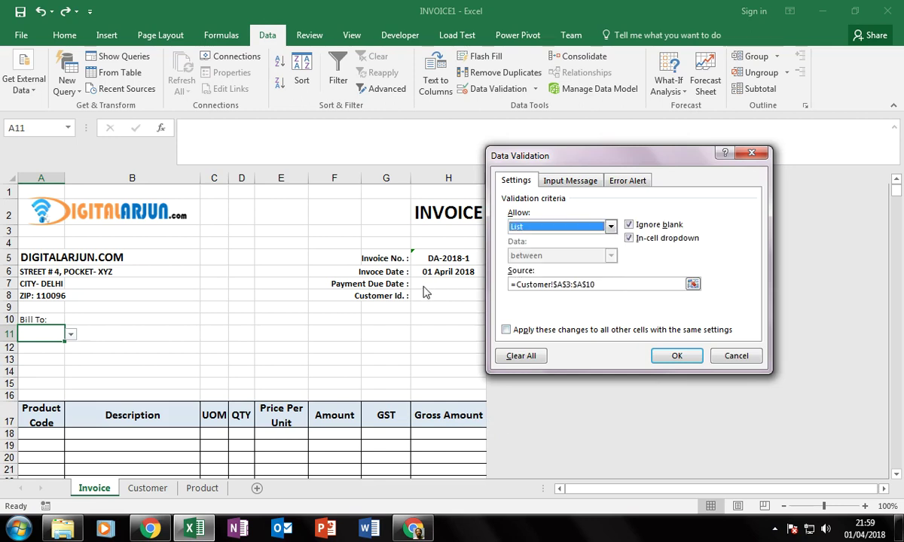
# Source A11's list from Customer!A3 down to the column's last row, and apply it.
pyautogui.click(535, 285)
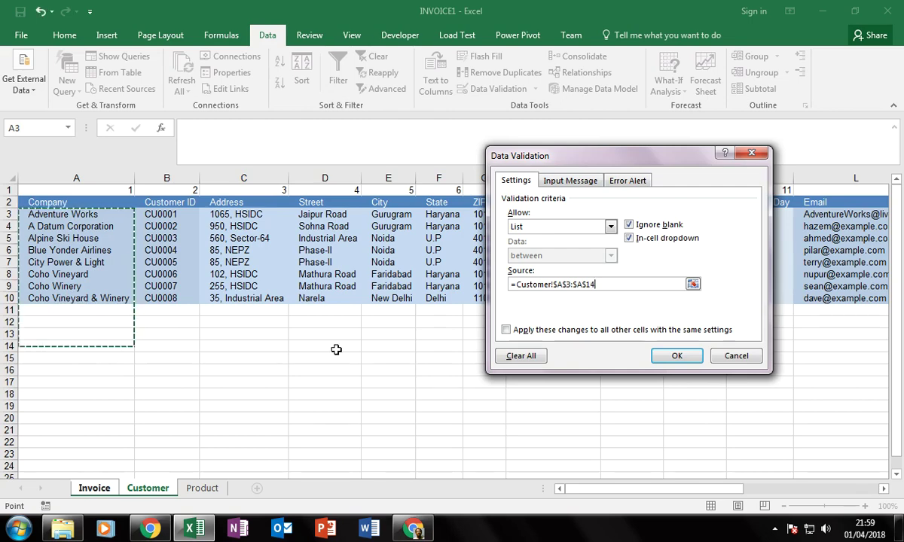
pyautogui.hotkey('ctrl', 'shift', 'Down')
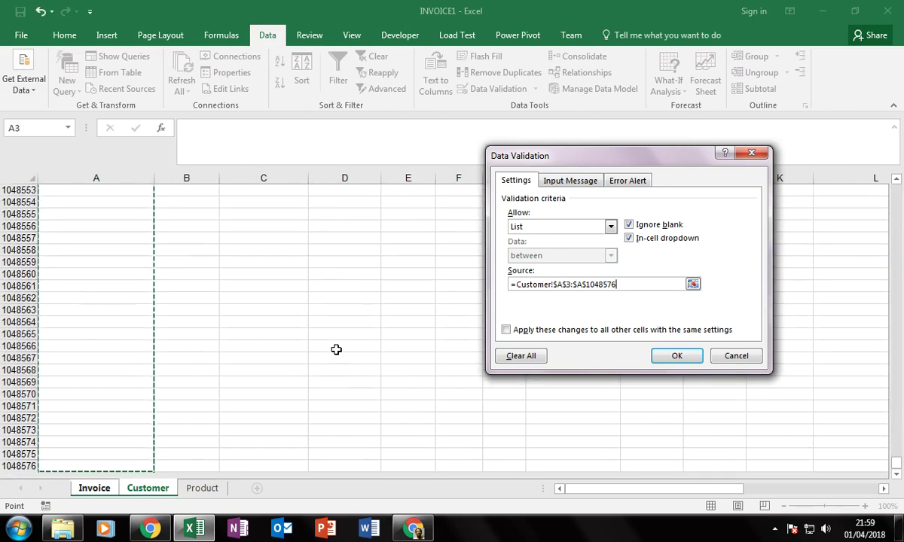
pyautogui.click(692, 285)
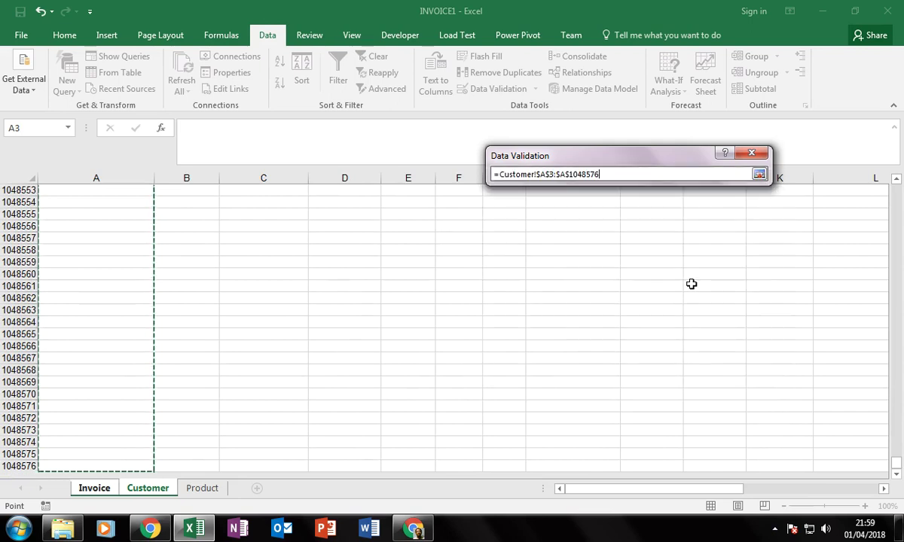
pyautogui.click(759, 175)
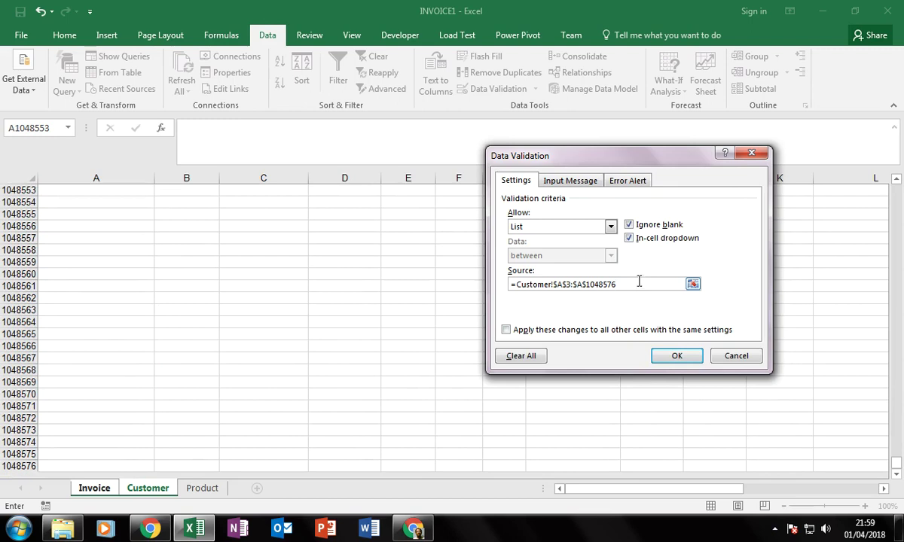
pyautogui.moveTo(618, 285); pyautogui.dragTo(475, 304)
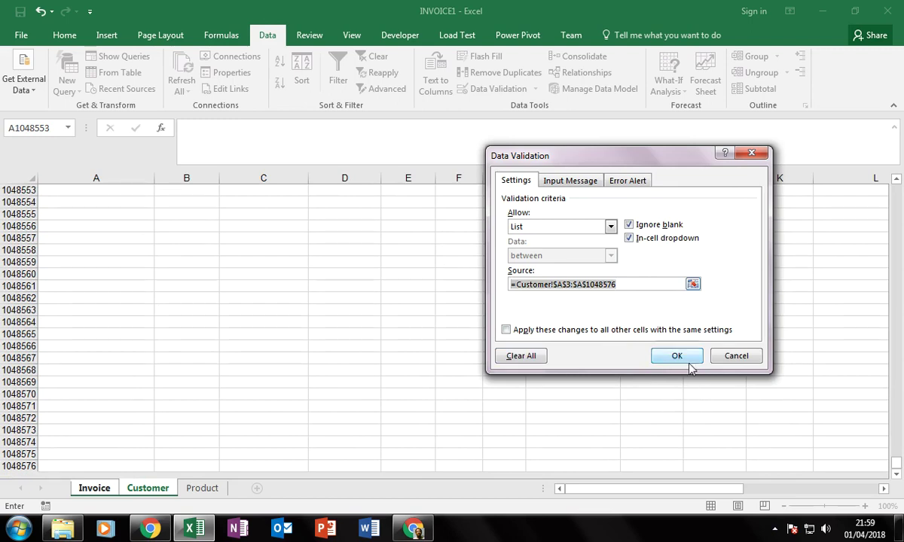
pyautogui.click(652, 284)
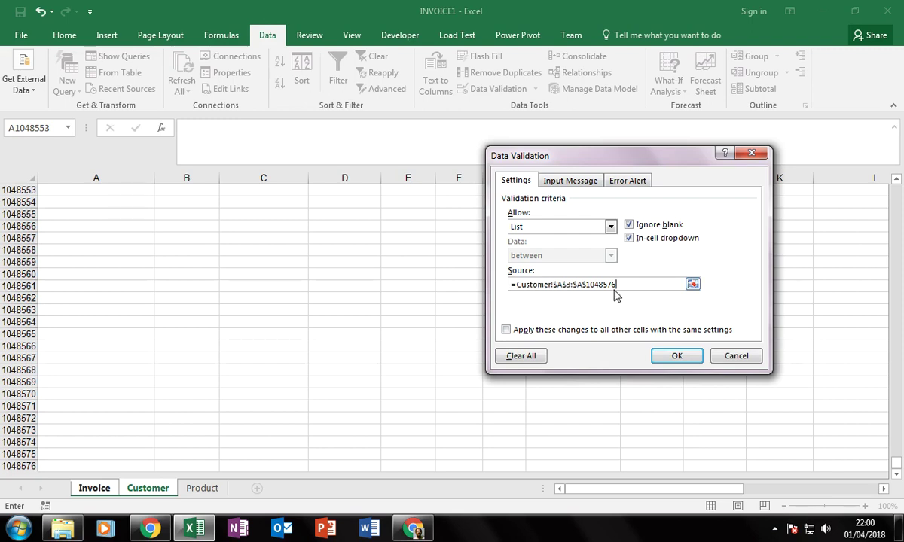
pyautogui.click(677, 356)
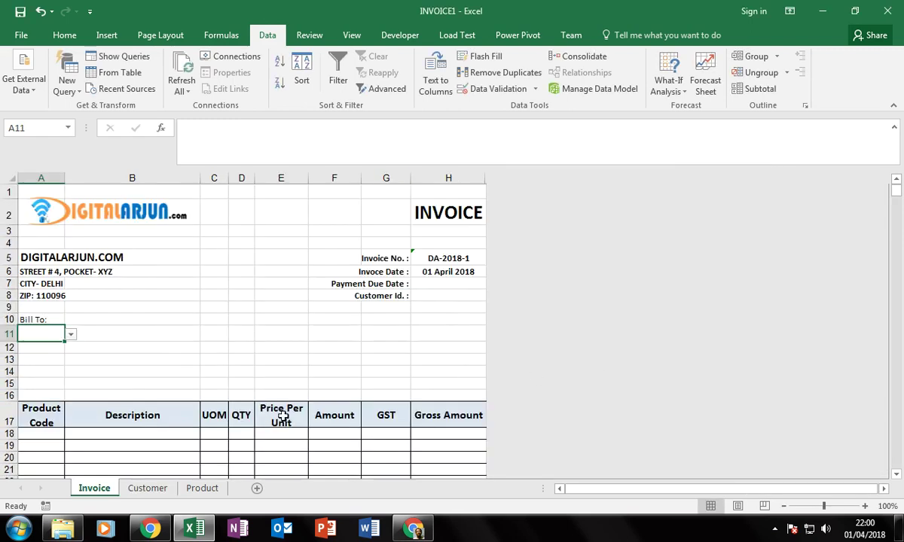
# Check the Customer sheet's company names, then choose Blue Yonder Airlines in A11's dropdown.
pyautogui.click(70, 335)
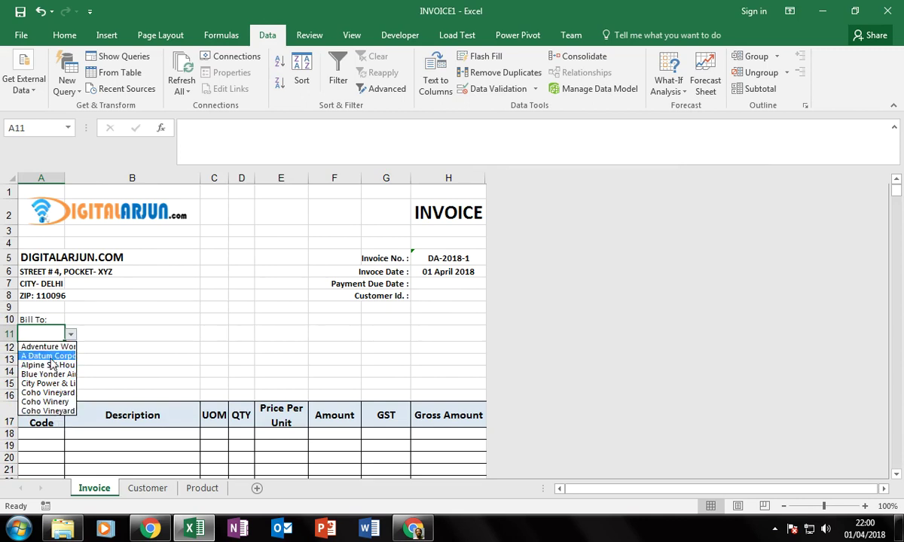
pyautogui.click(146, 493)
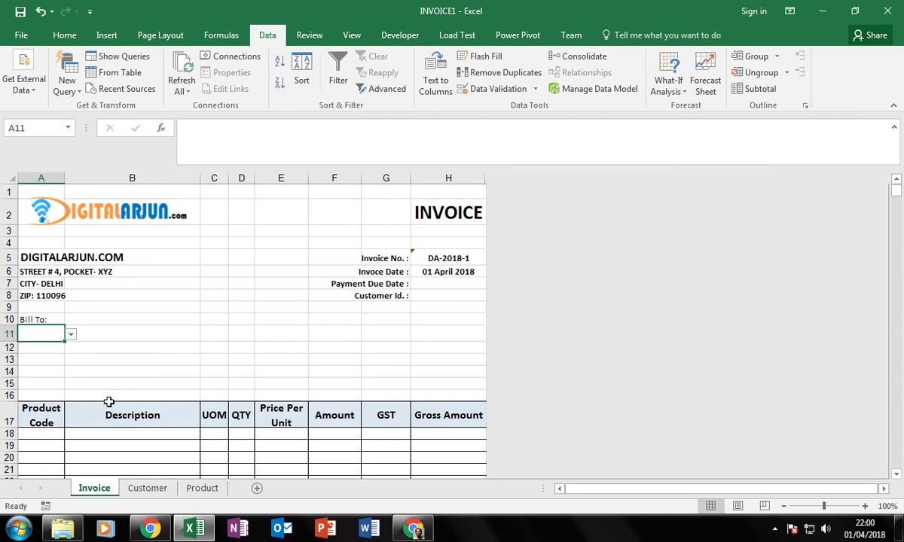
pyautogui.click(151, 488)
pyautogui.click(66, 332)
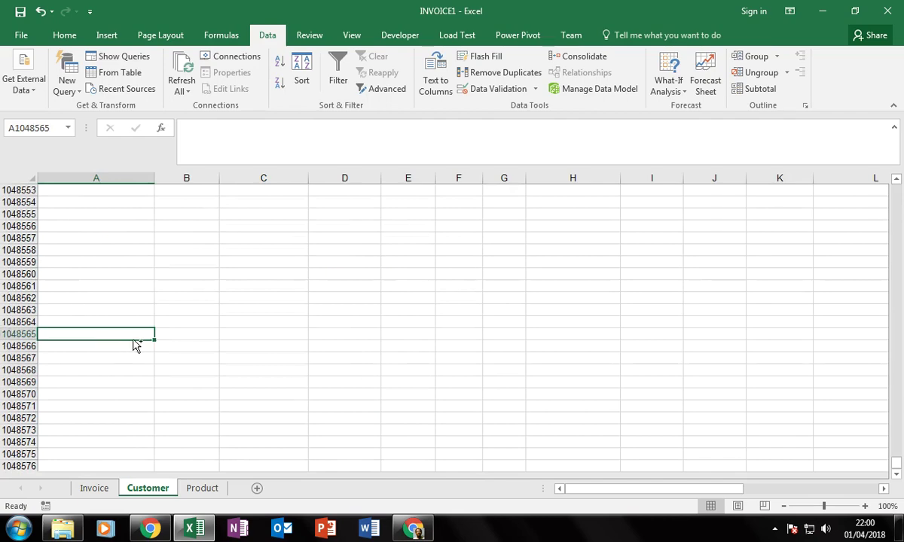
pyautogui.hotkey('ctrl', 'Up')
pyautogui.scroll(3, 129, 349)
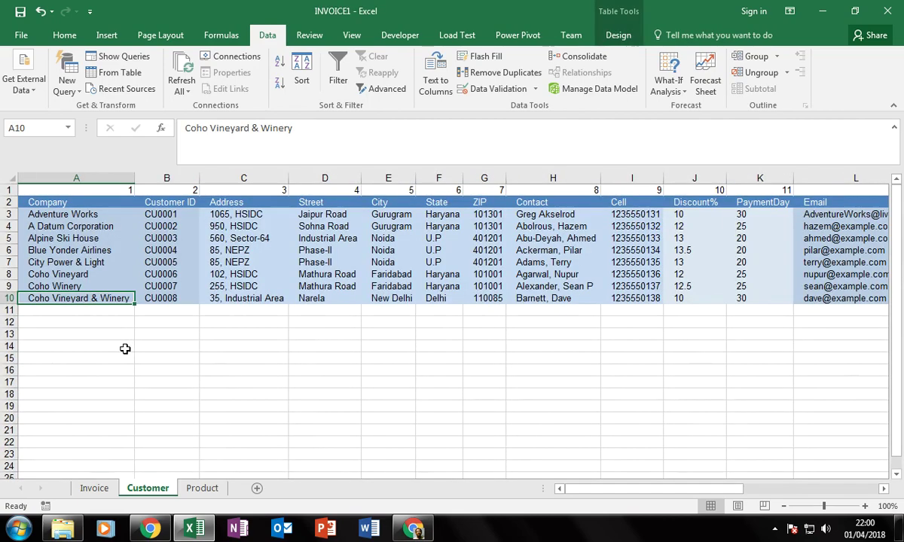
pyautogui.click(60, 226)
pyautogui.click(84, 488)
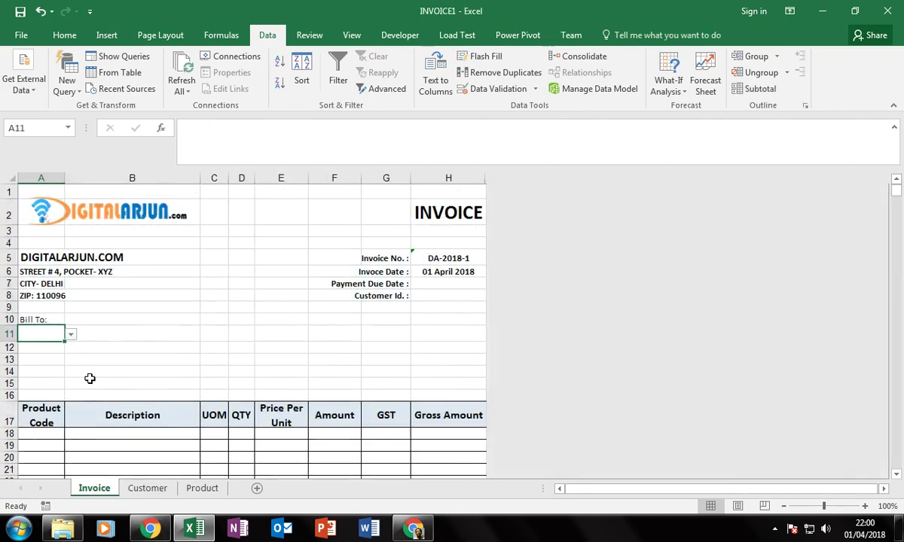
pyautogui.click(71, 336)
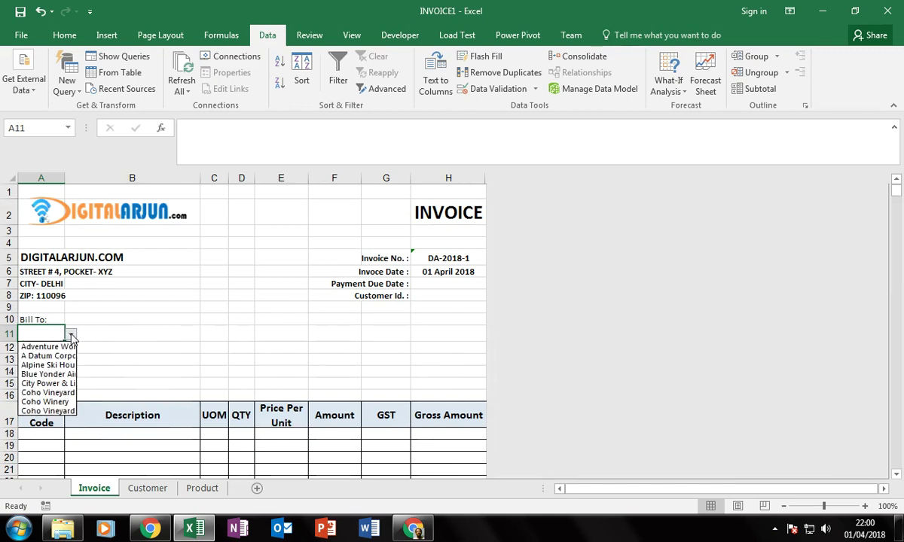
pyautogui.click(45, 375)
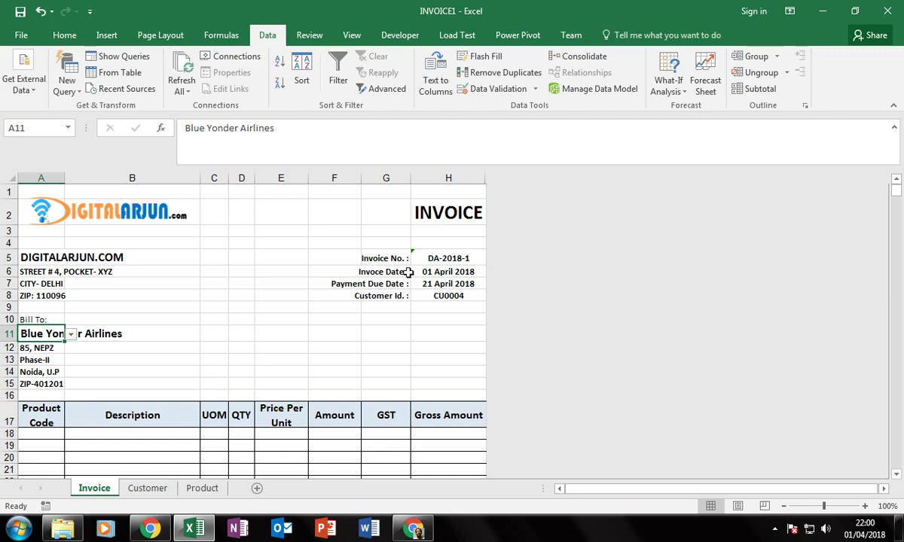
# Edit the H5 invoice number formula to drop the +H11 reference so it ends &1.
pyautogui.click(452, 272)
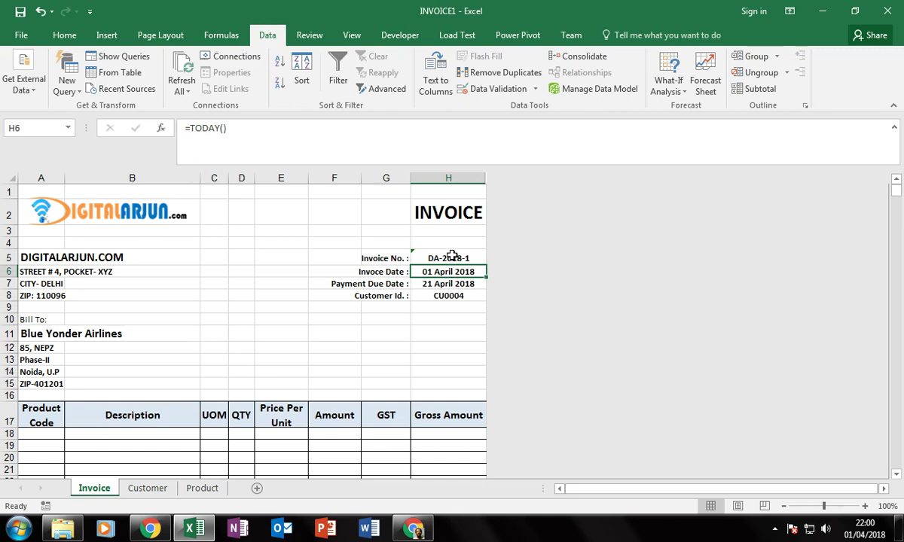
pyautogui.click(452, 256)
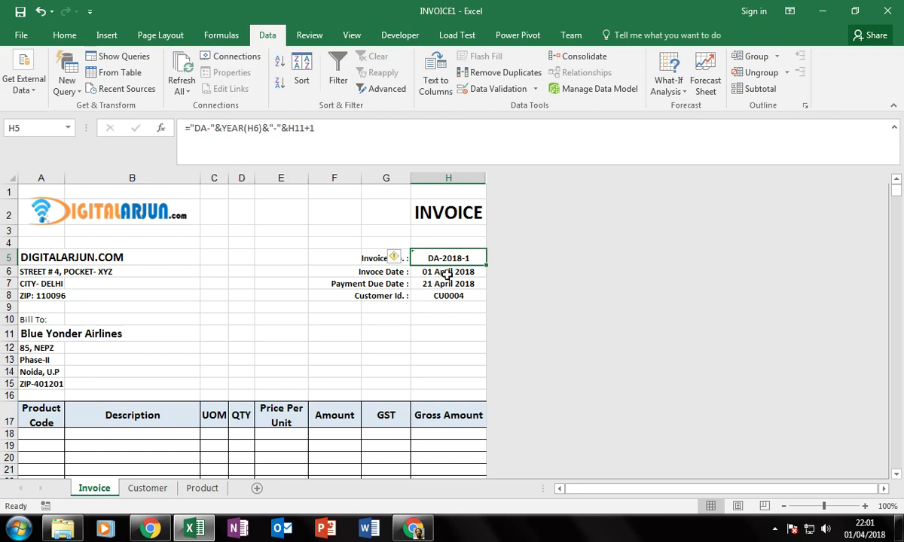
pyautogui.click(290, 129)
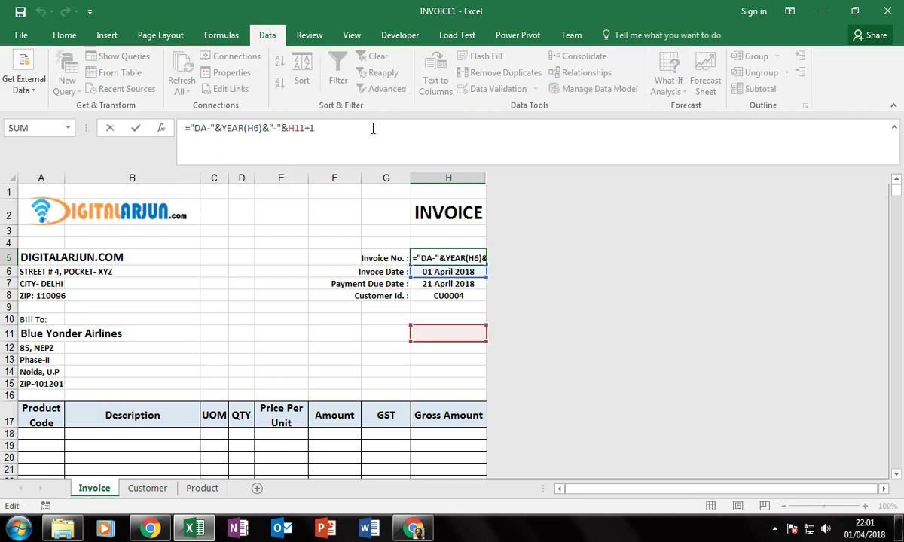
pyautogui.press('Delete')
pyautogui.press('Delete')
pyautogui.press('Delete')
pyautogui.press('BackSpace')
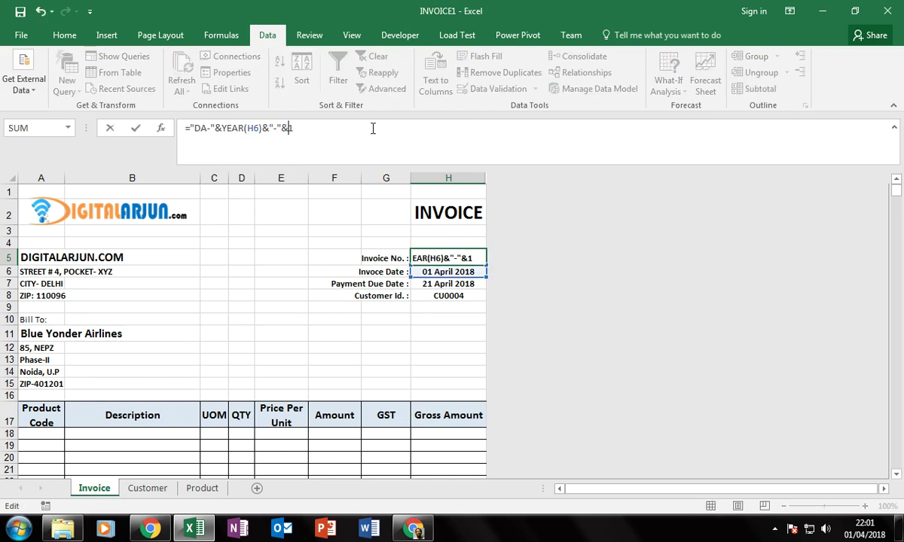
pyautogui.press('Return')
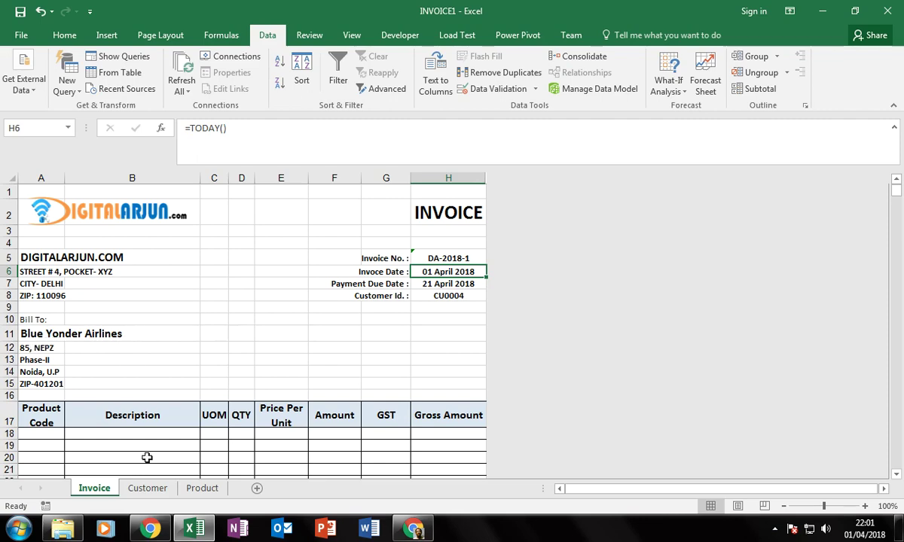
pyautogui.click(149, 489)
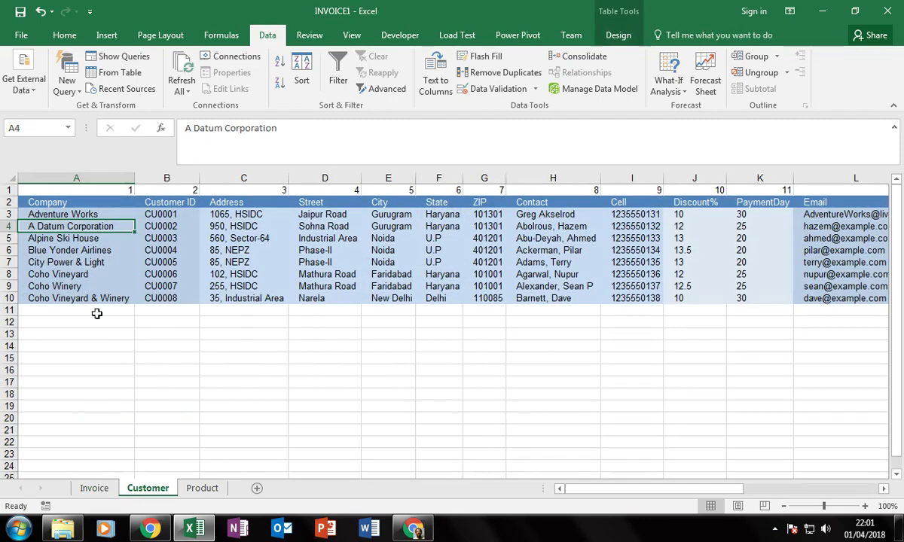
pyautogui.click(60, 253)
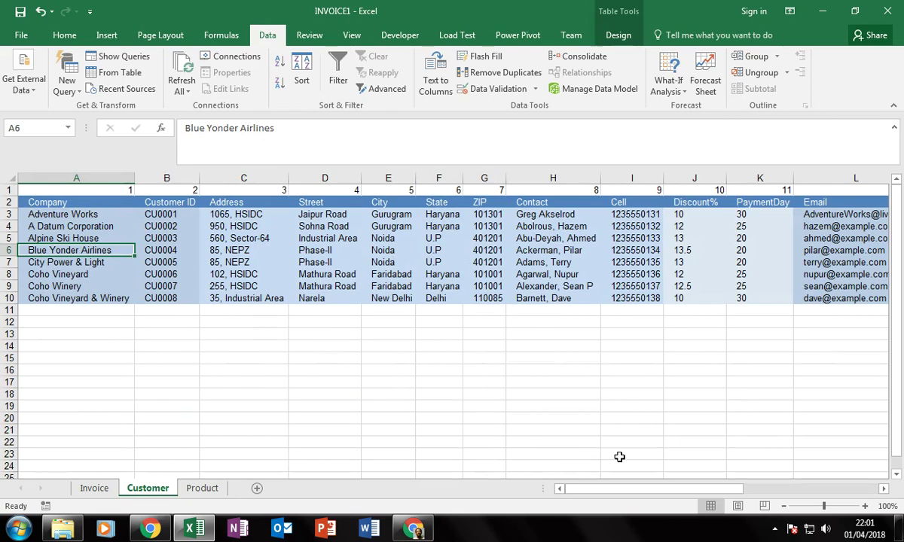
pyautogui.press('Right')
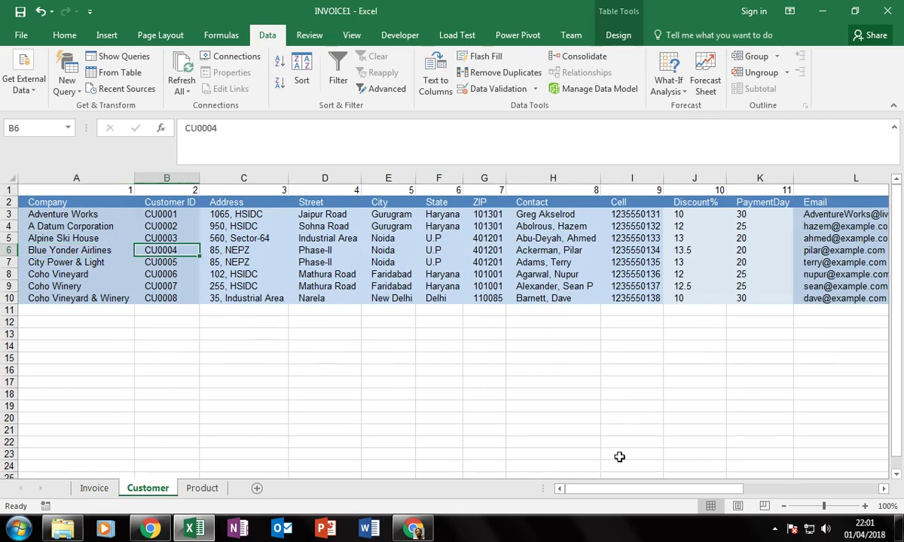
pyautogui.press('Right')
pyautogui.press('Right')
pyautogui.press('Right')
pyautogui.press('Right')
pyautogui.press('Right')
pyautogui.press('Right')
pyautogui.press('Right')
pyautogui.press('Right')
pyautogui.press('Right')
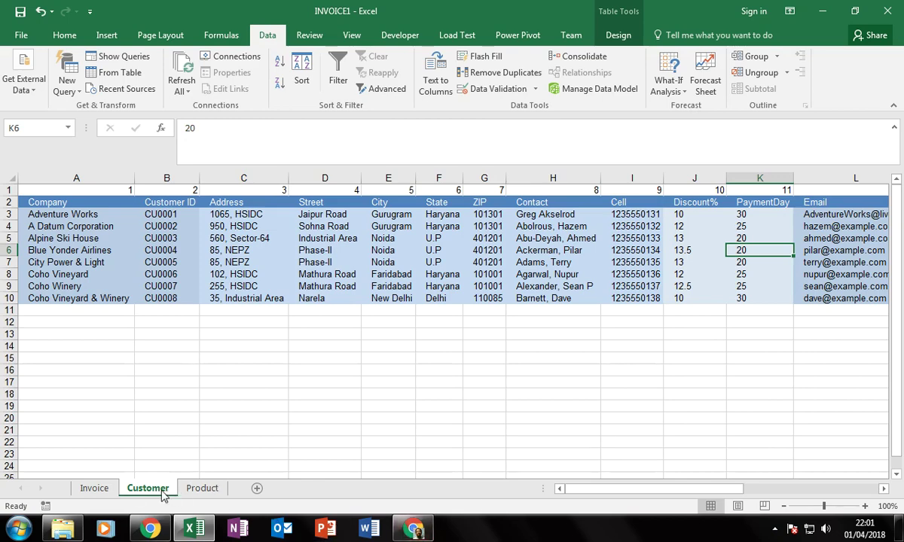
pyautogui.click(95, 489)
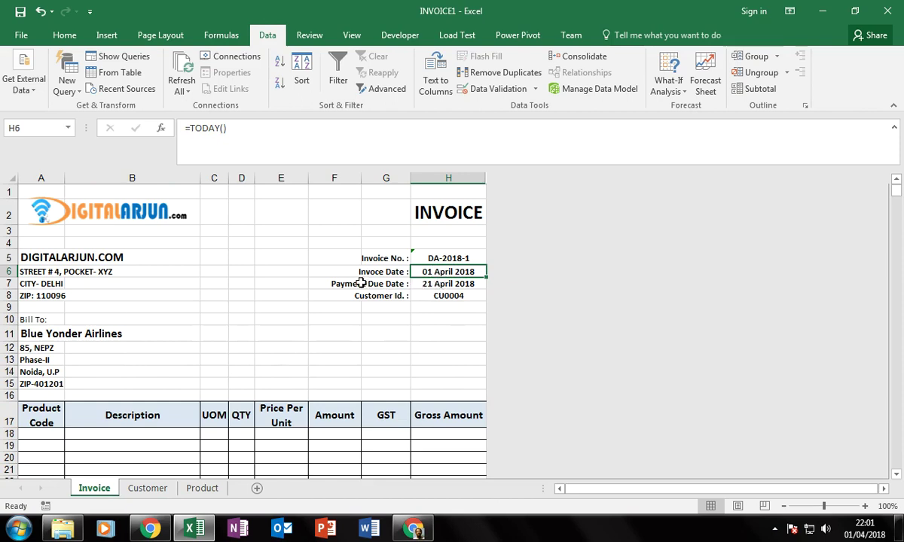
pyautogui.click(469, 285)
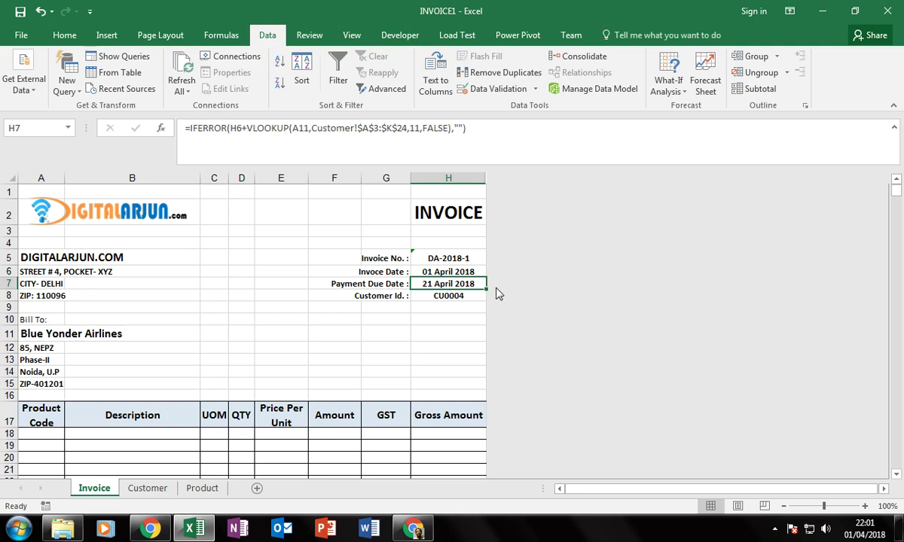
pyautogui.click(43, 347)
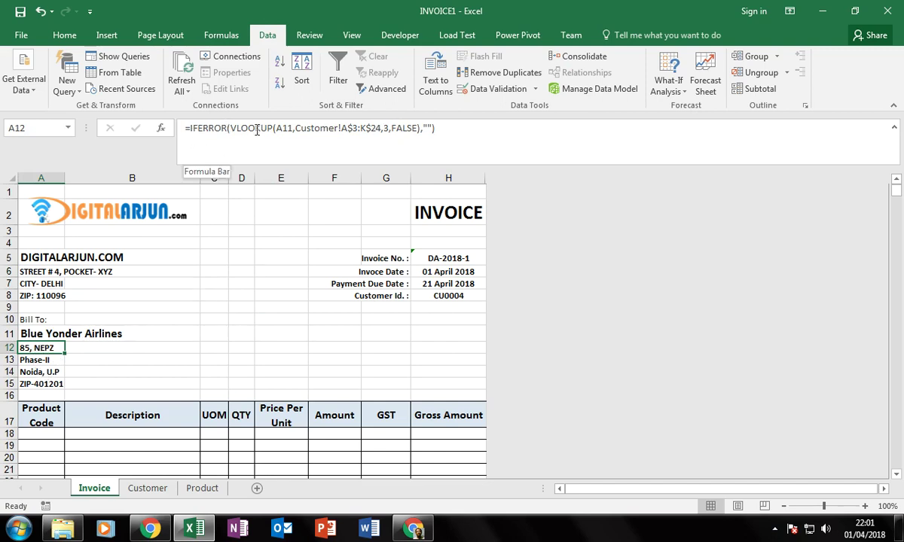
pyautogui.click(230, 128)
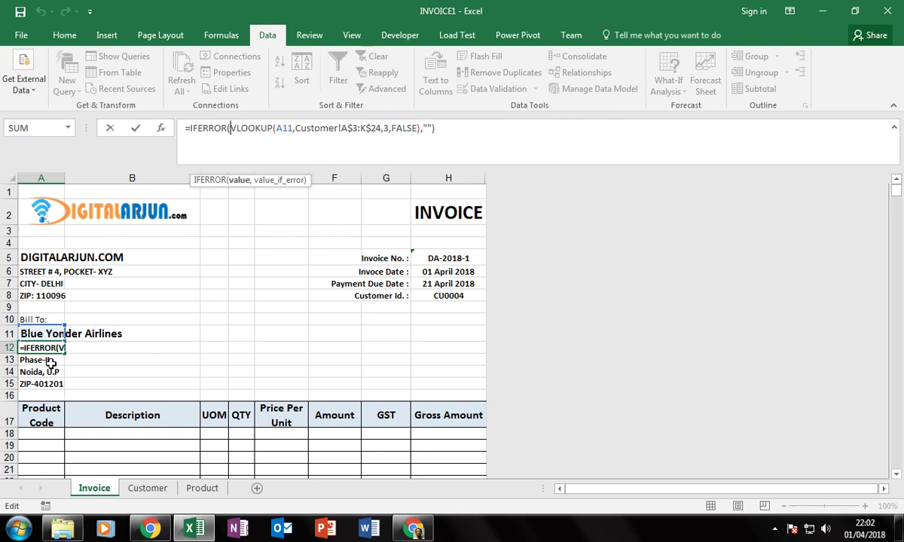
pyautogui.click(48, 360)
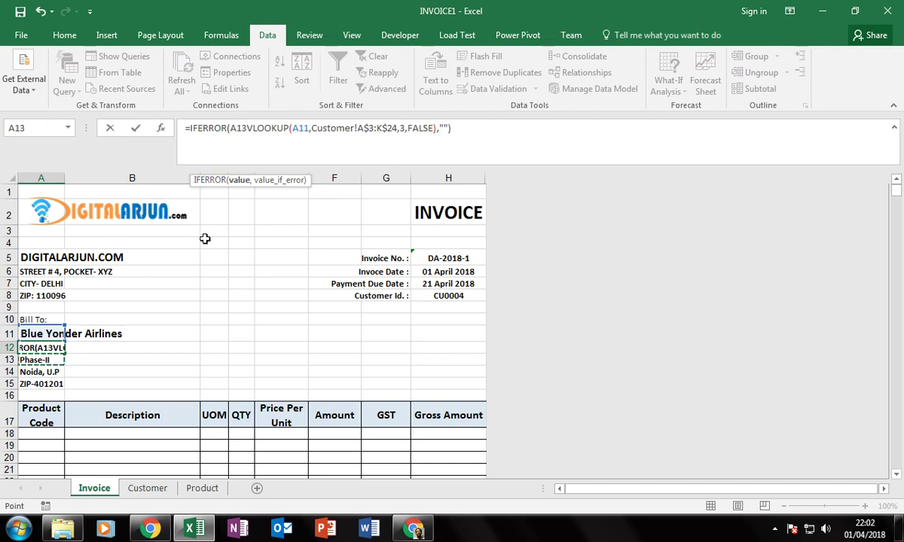
pyautogui.press('Escape')
pyautogui.press('Down')
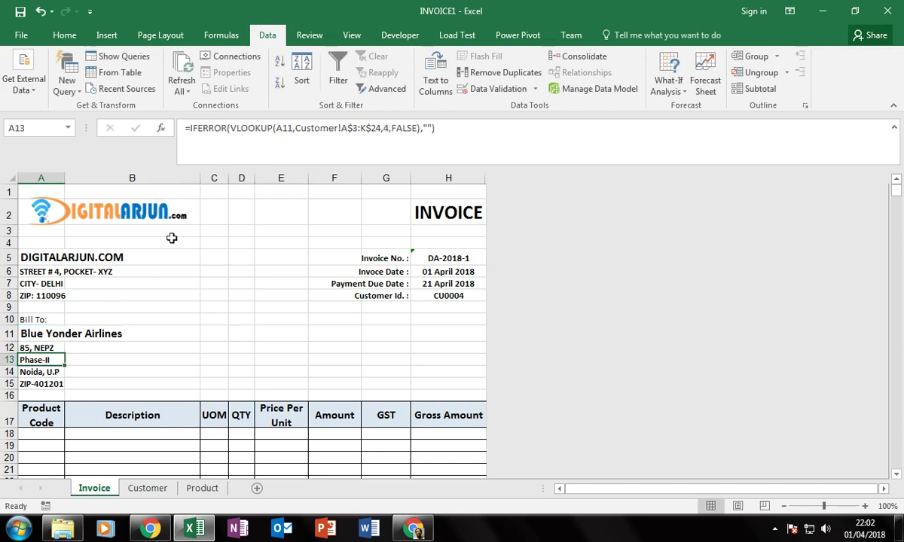
pyautogui.click(60, 384)
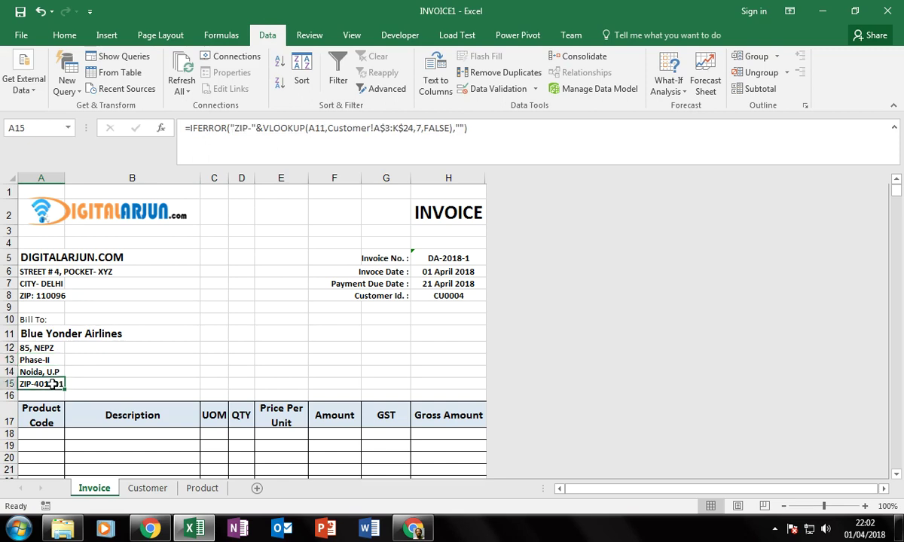
pyautogui.click(46, 347)
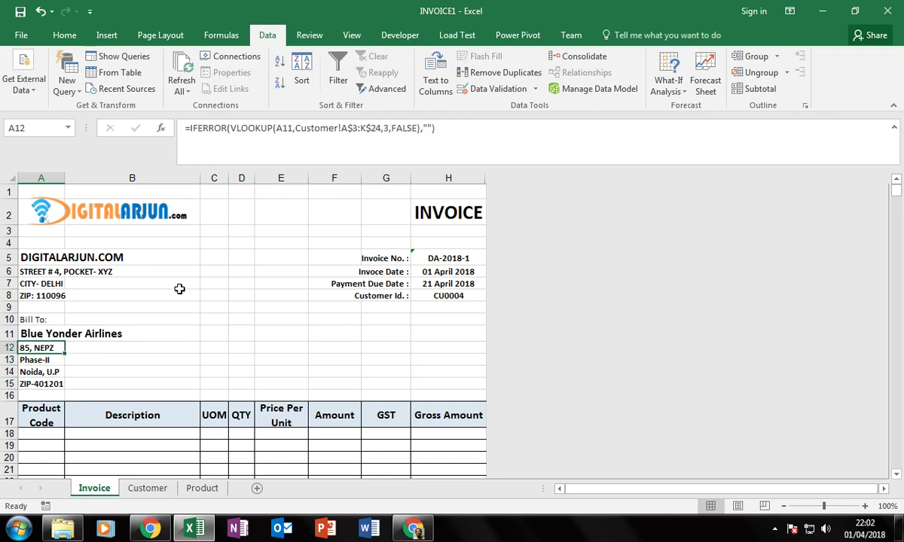
pyautogui.click(251, 129)
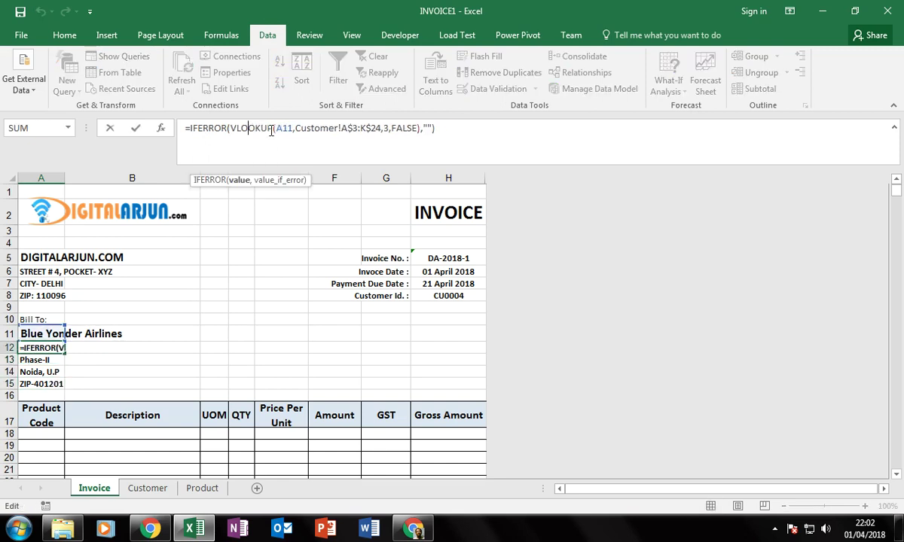
pyautogui.click(285, 128)
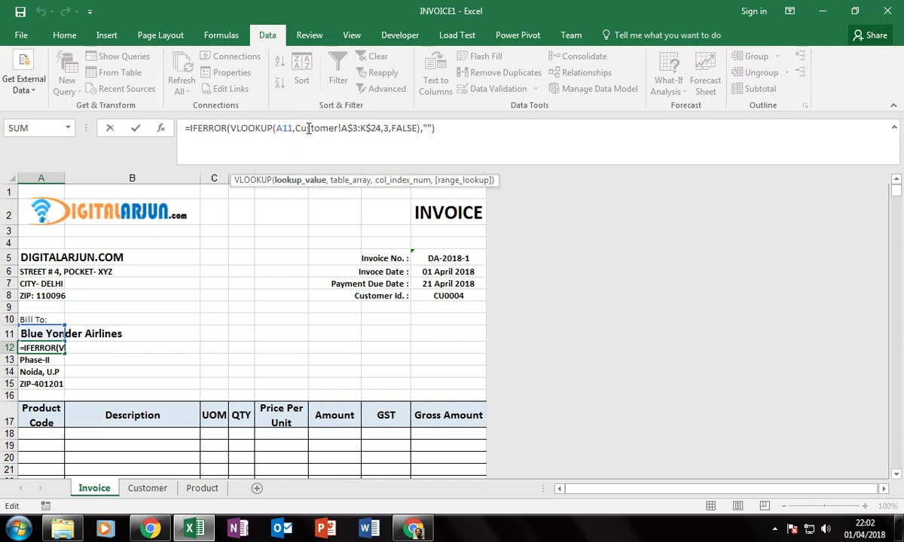
pyautogui.click(312, 128)
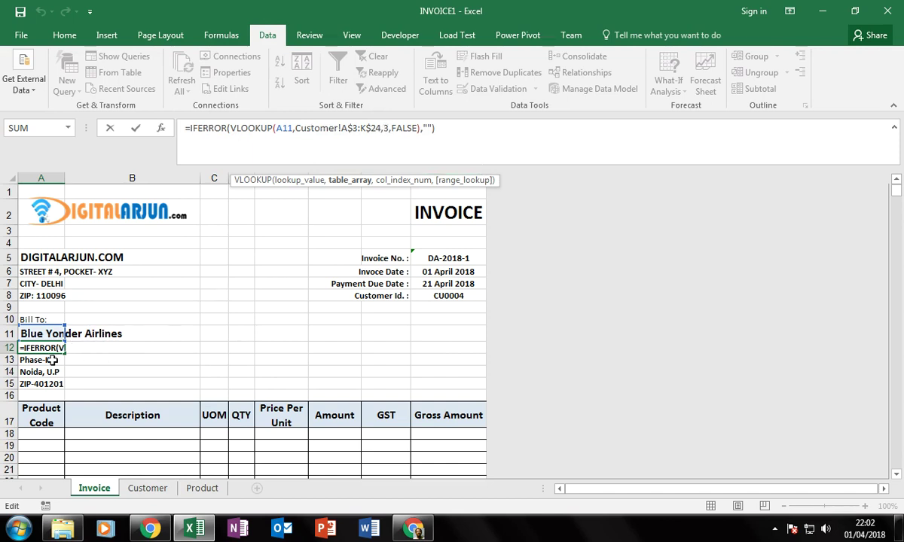
pyautogui.click(405, 127)
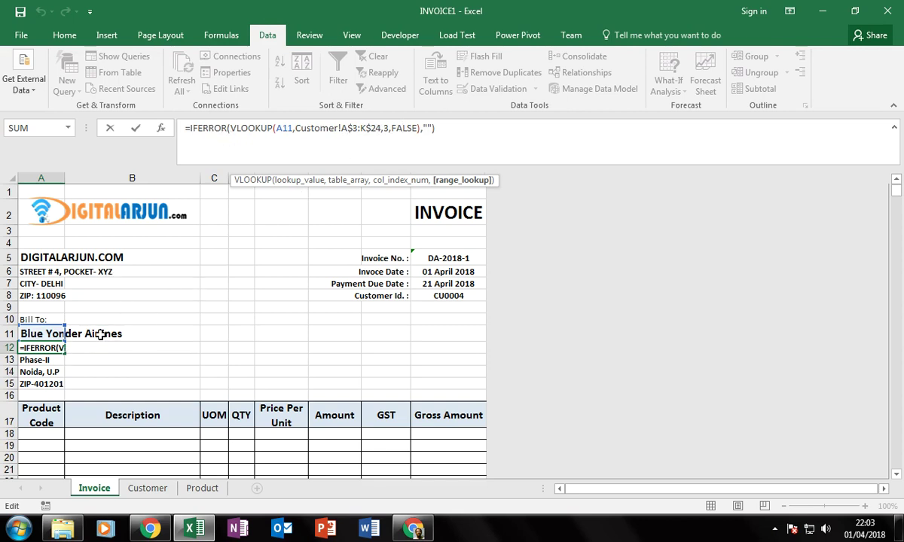
pyautogui.click(46, 360)
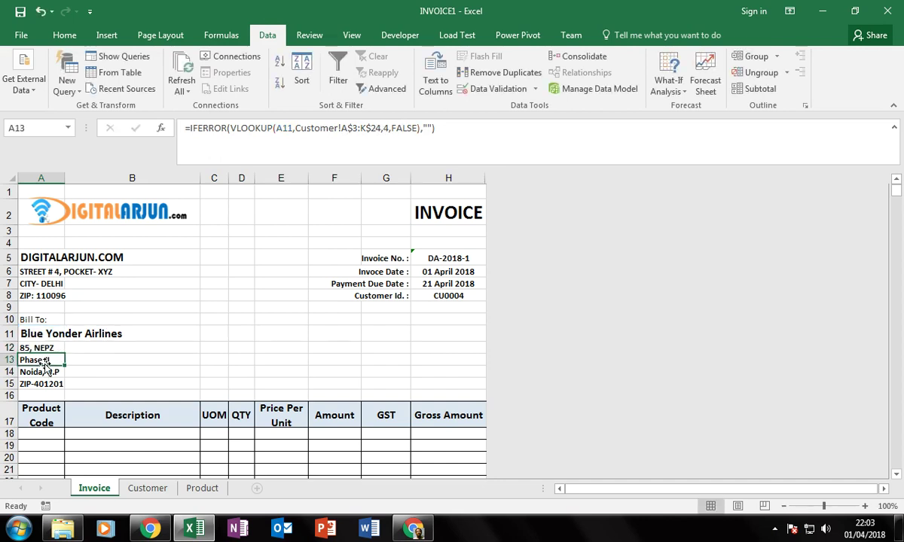
pyautogui.click(387, 128)
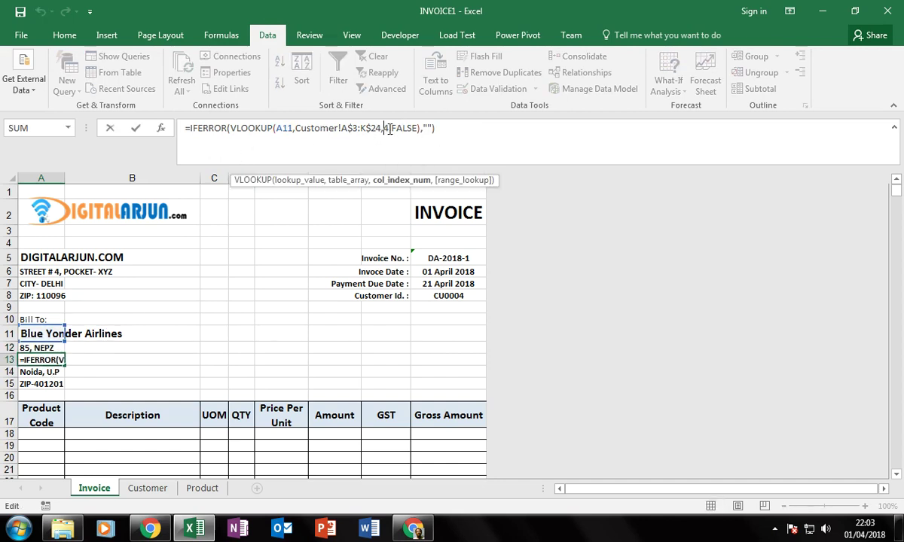
pyautogui.click(77, 358)
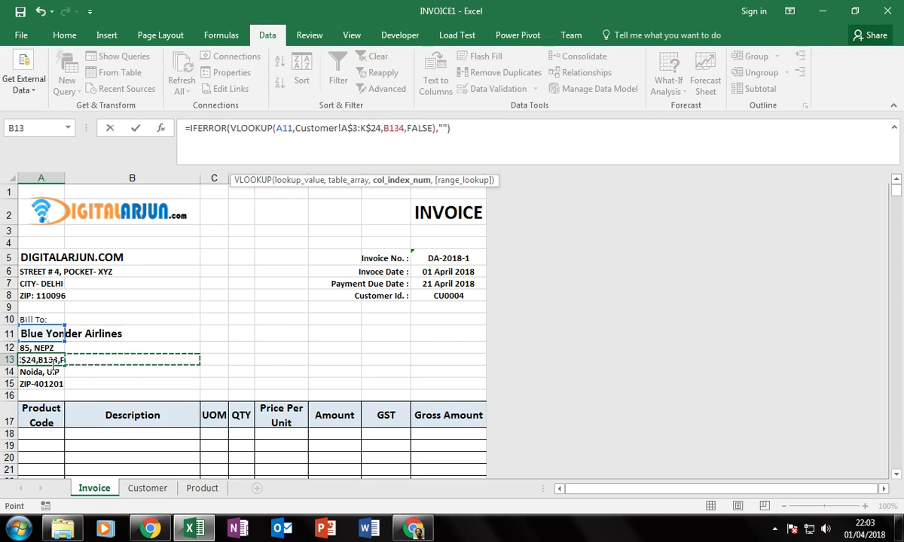
pyautogui.press('Escape')
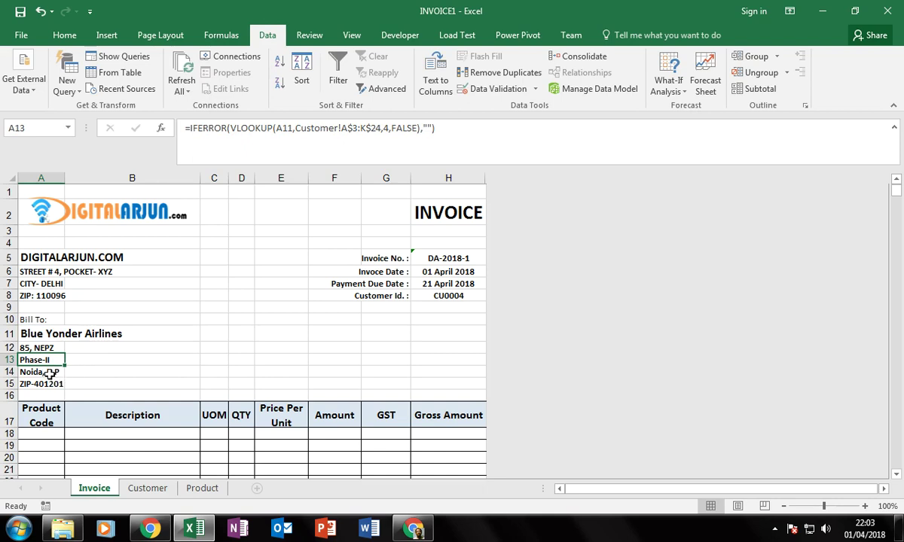
pyautogui.click(49, 373)
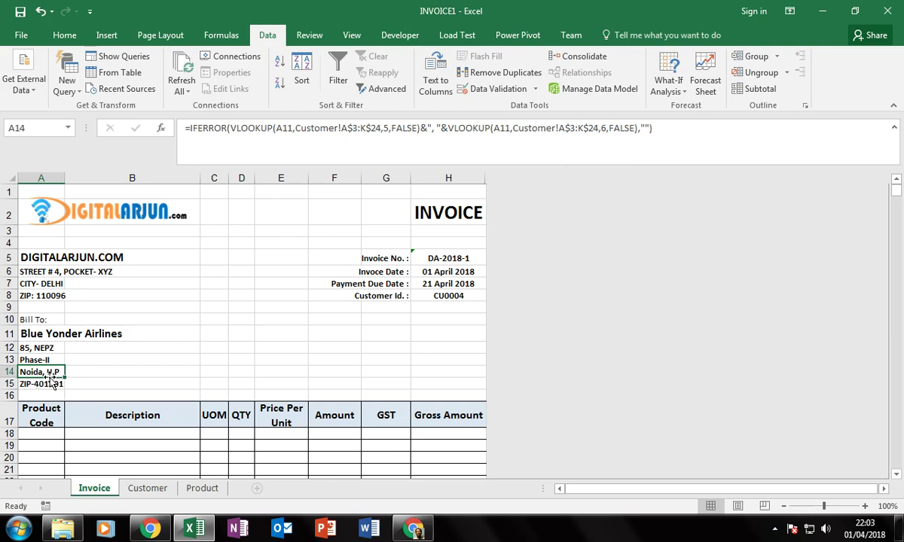
pyautogui.click(423, 128)
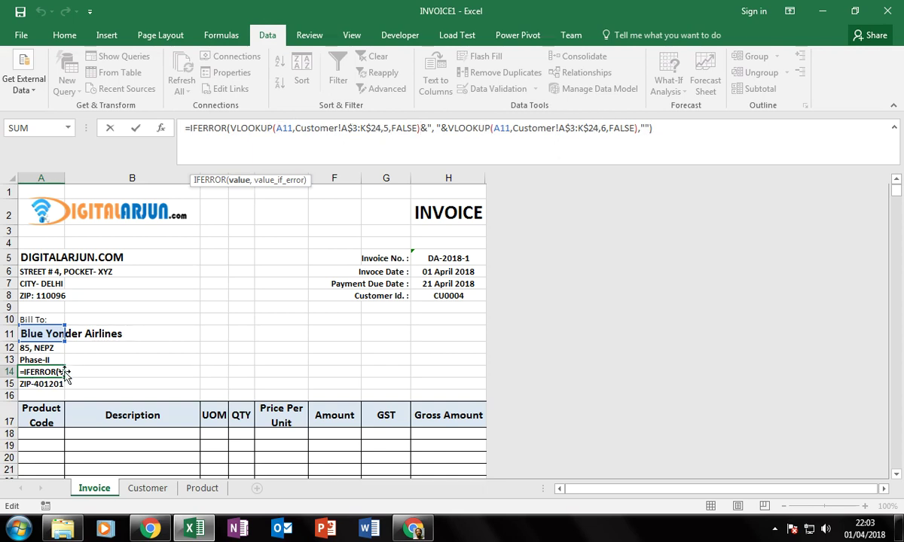
pyautogui.hotkey('ctrl', 'Return')
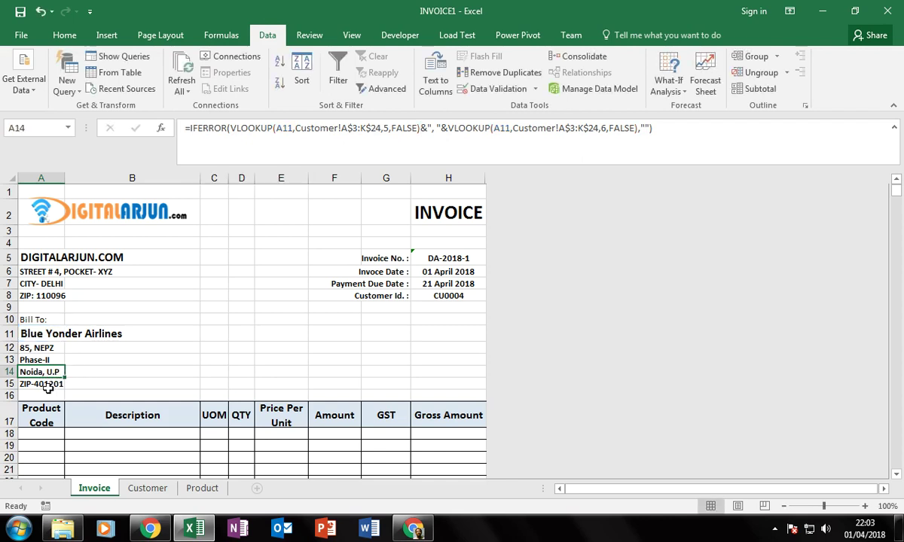
pyautogui.click(48, 388)
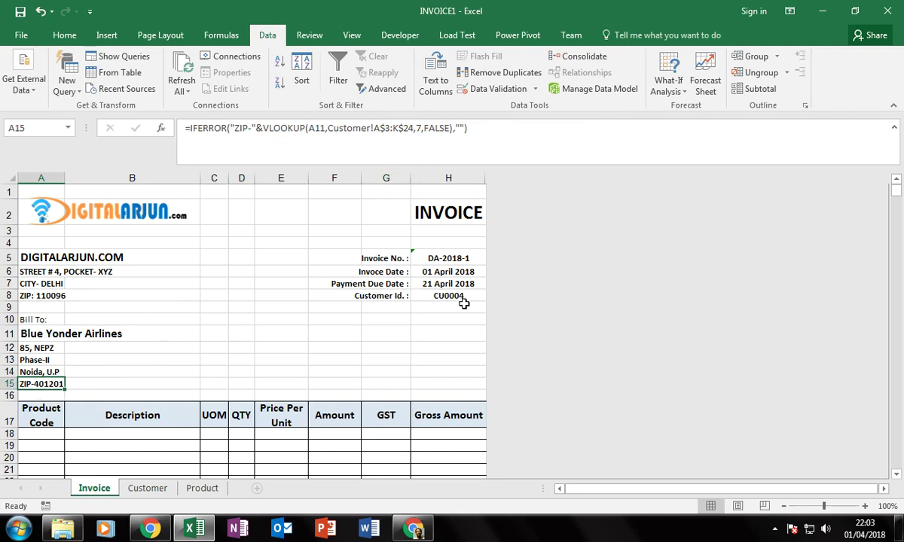
pyautogui.click(441, 285)
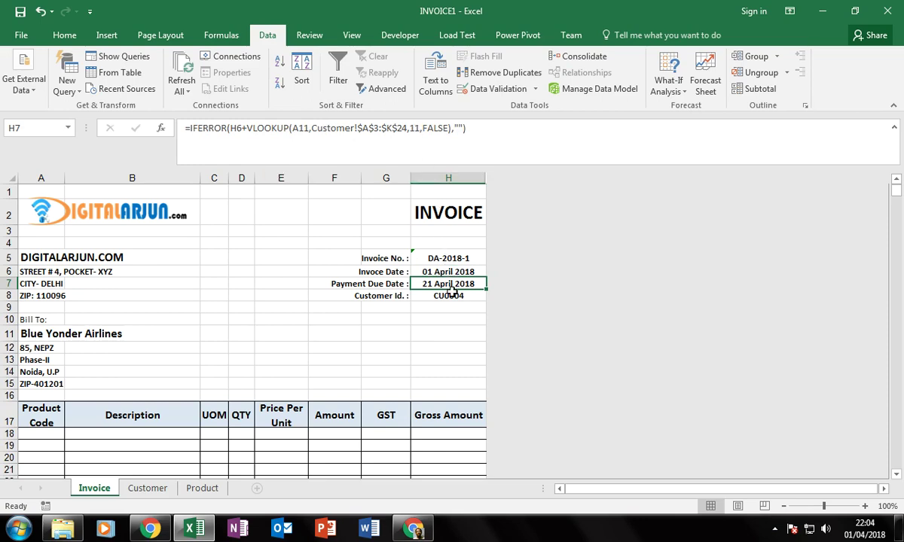
pyautogui.click(149, 489)
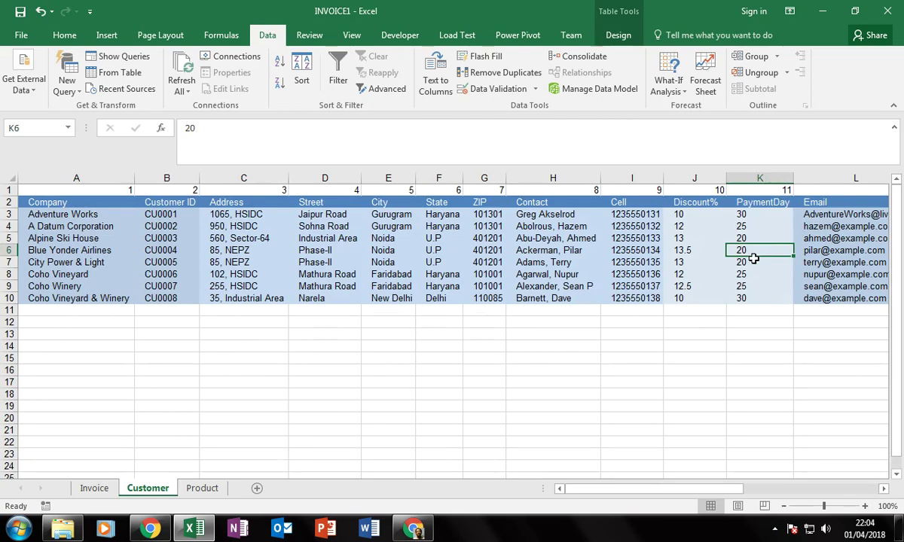
pyautogui.click(92, 489)
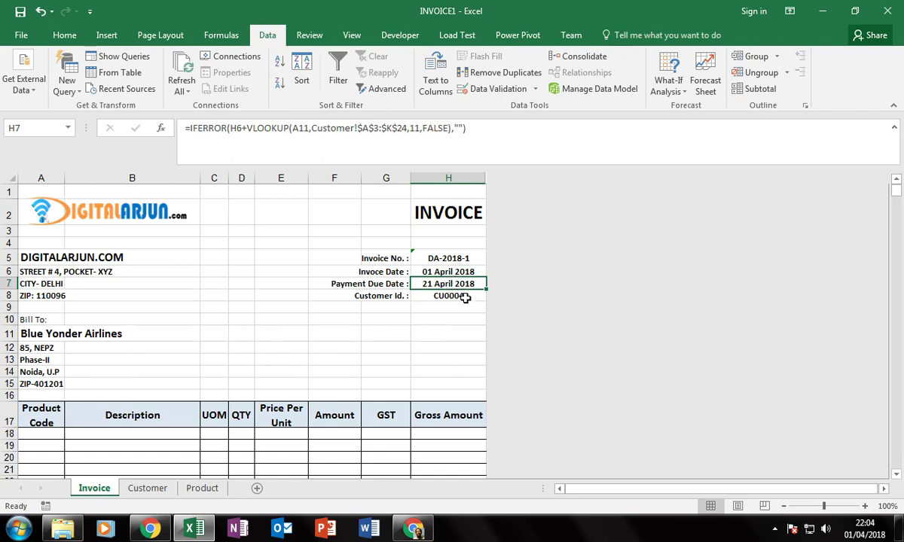
pyautogui.click(460, 296)
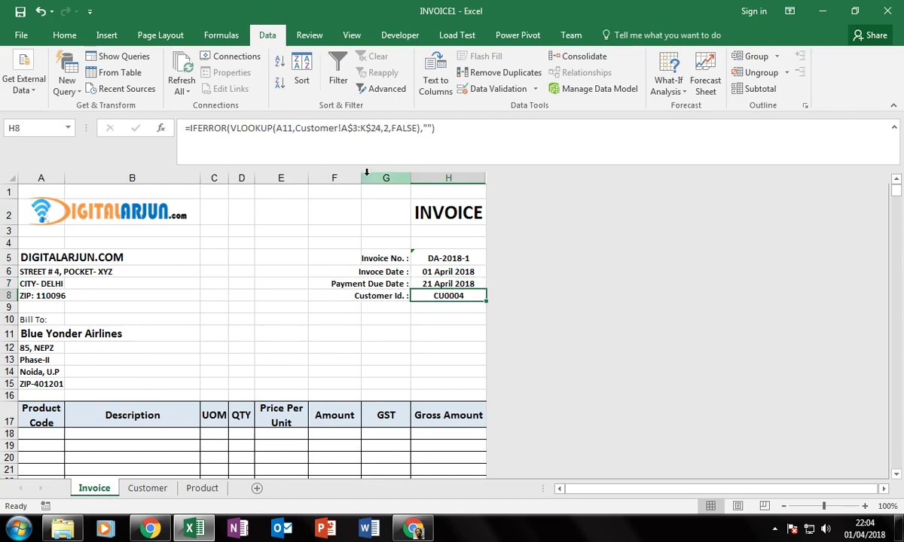
pyautogui.click(148, 488)
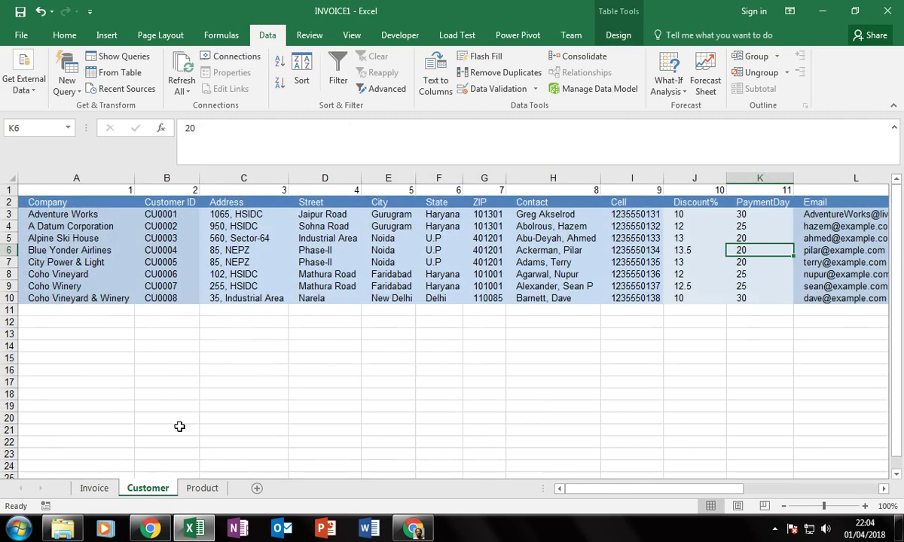
pyautogui.click(92, 488)
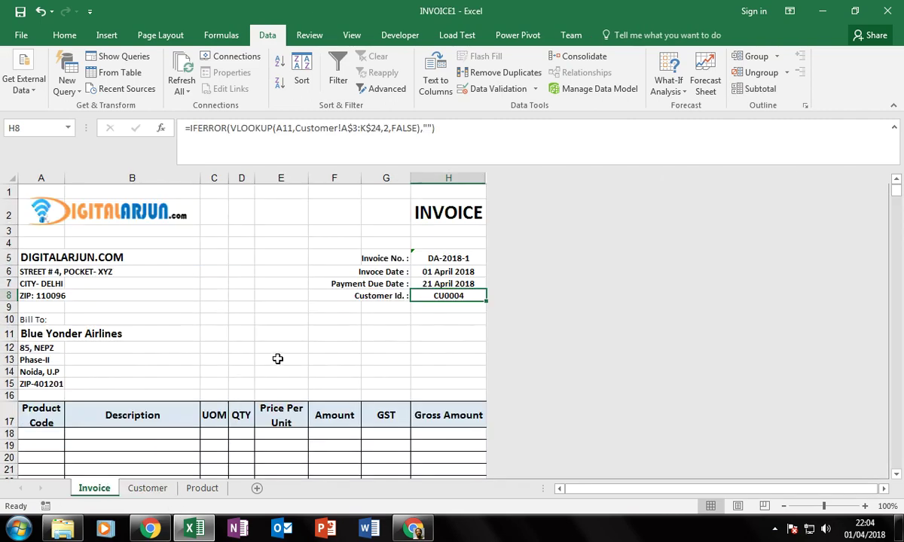
pyautogui.scroll(-3, 280, 357)
# Fill the header row A17:H17 with light blue.
pyautogui.click(44, 287)
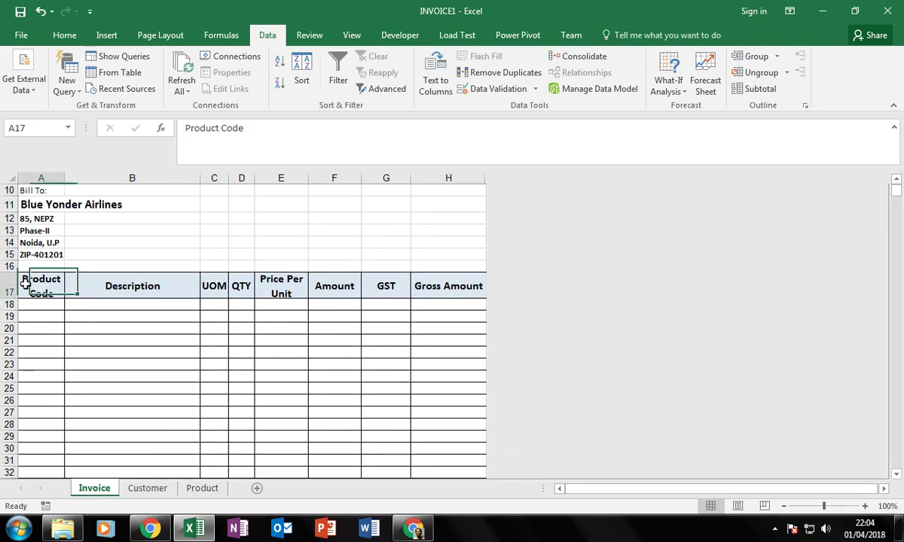
pyautogui.keyDown('shift'); pyautogui.click(452, 286); pyautogui.keyUp('shift')
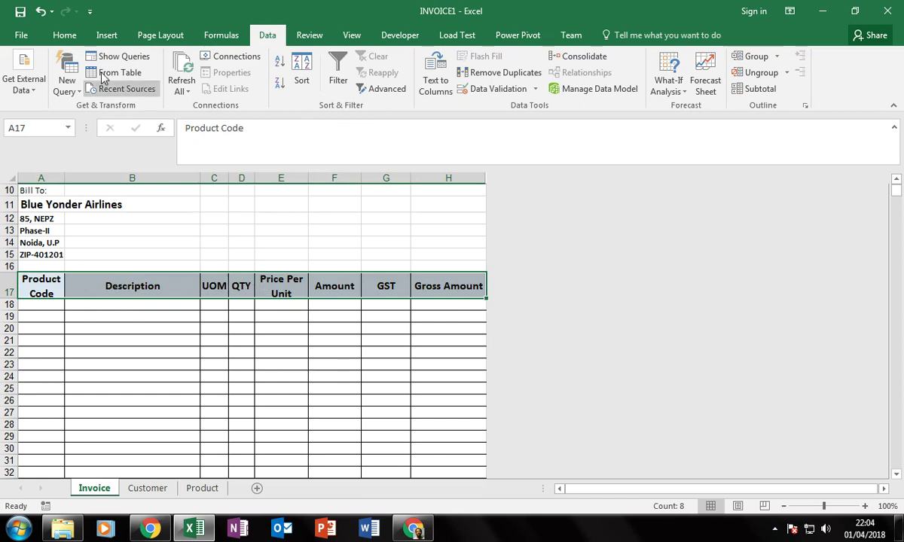
pyautogui.click(58, 39)
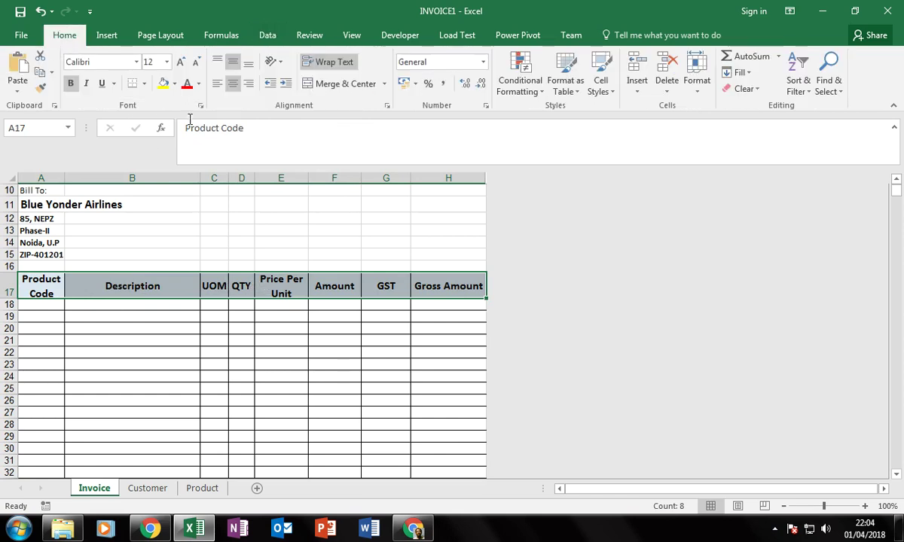
pyautogui.click(174, 84)
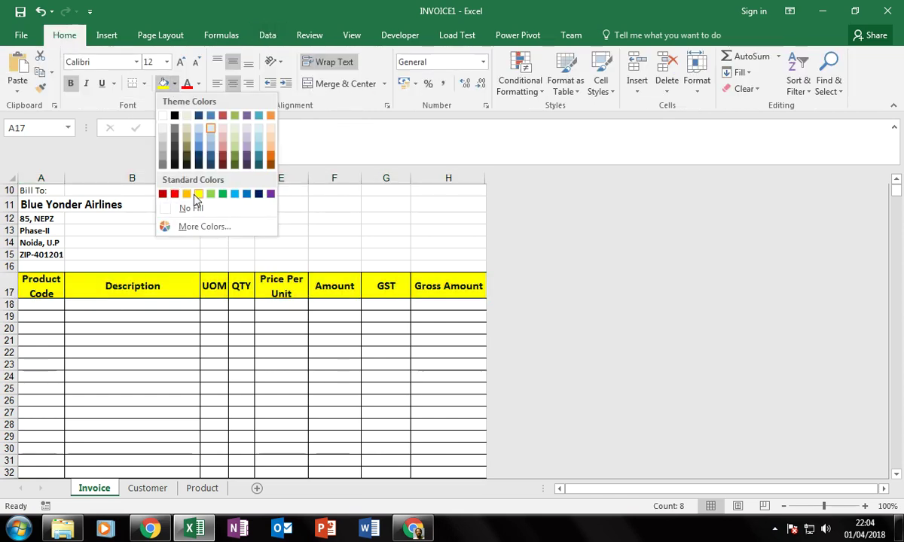
pyautogui.click(199, 131)
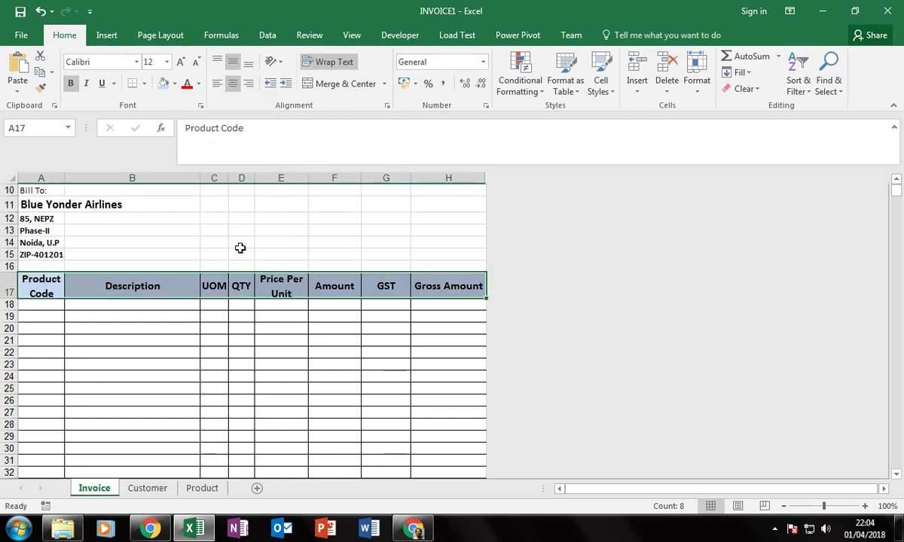
# Review the GST formulas in G18:G27 and the Gross Amount formula in H18.
pyautogui.click(269, 315)
pyautogui.click(152, 288)
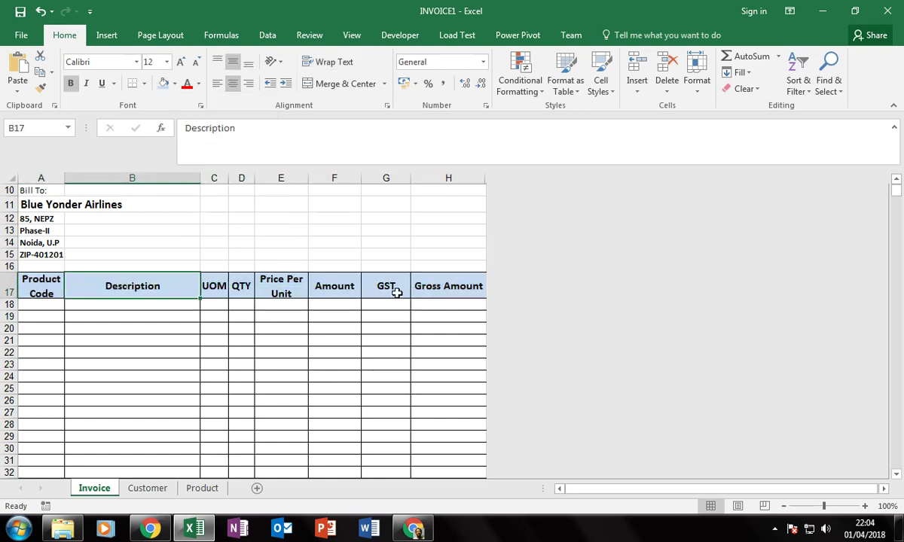
pyautogui.moveTo(384, 305); pyautogui.dragTo(381, 413)
pyautogui.click(450, 304)
pyautogui.scroll(-5, 303, 289)
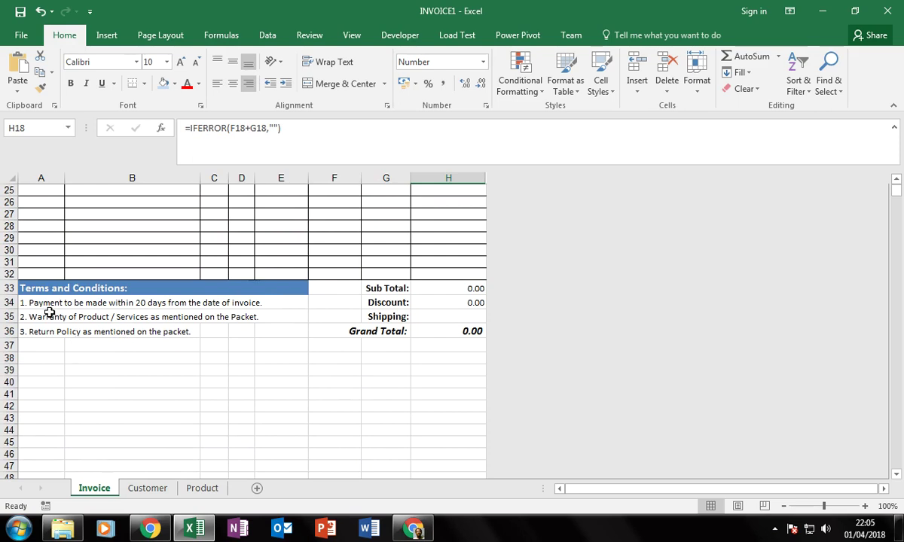
pyautogui.click(386, 290)
pyautogui.click(464, 291)
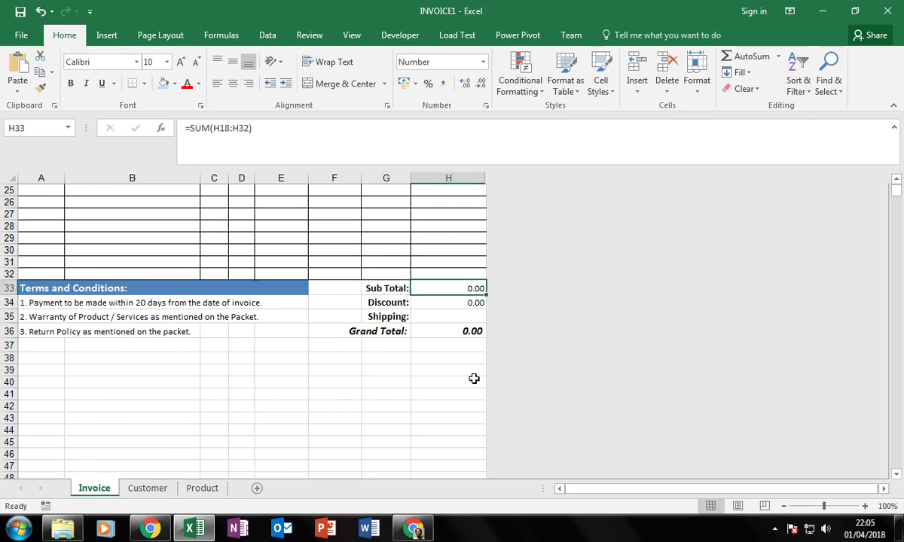
pyautogui.press('F2')
pyautogui.scroll(3, 514, 284)
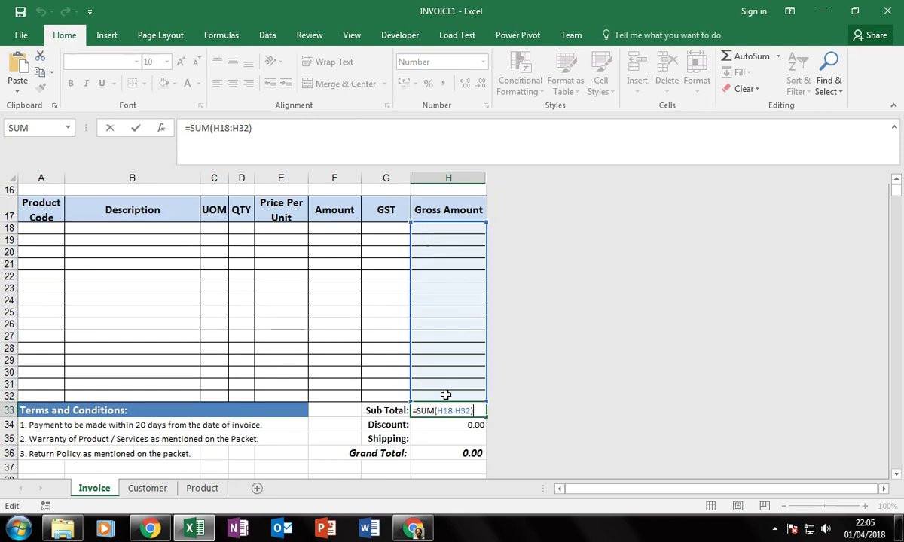
pyautogui.press('Return')
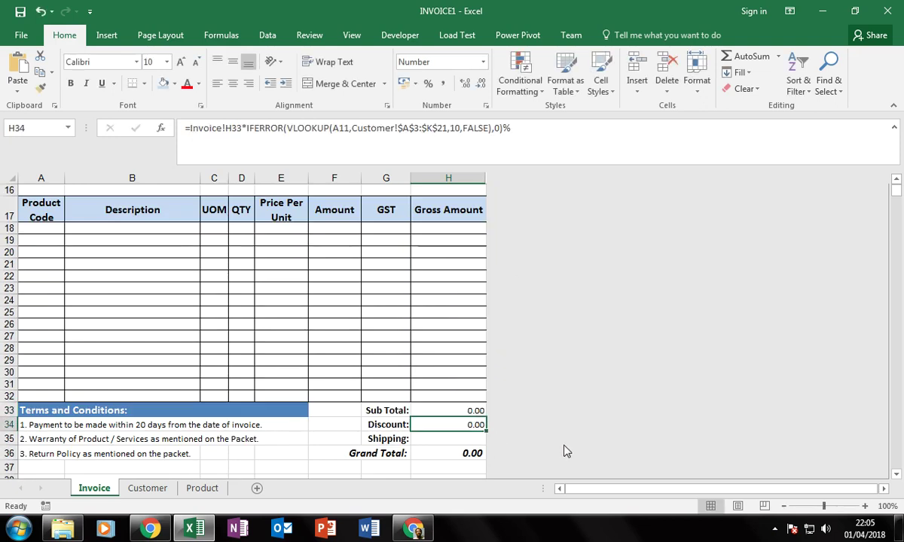
pyautogui.press('F2')
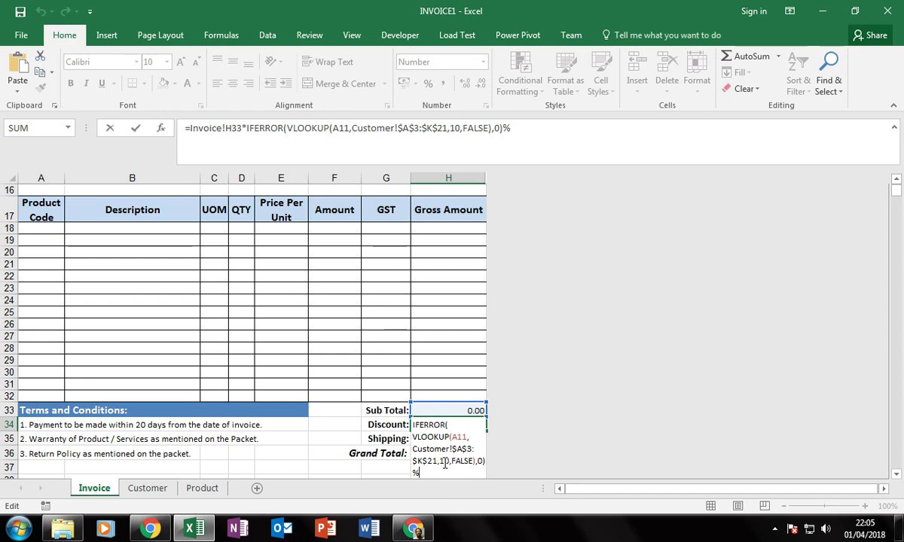
pyautogui.scroll(3, 151, 298)
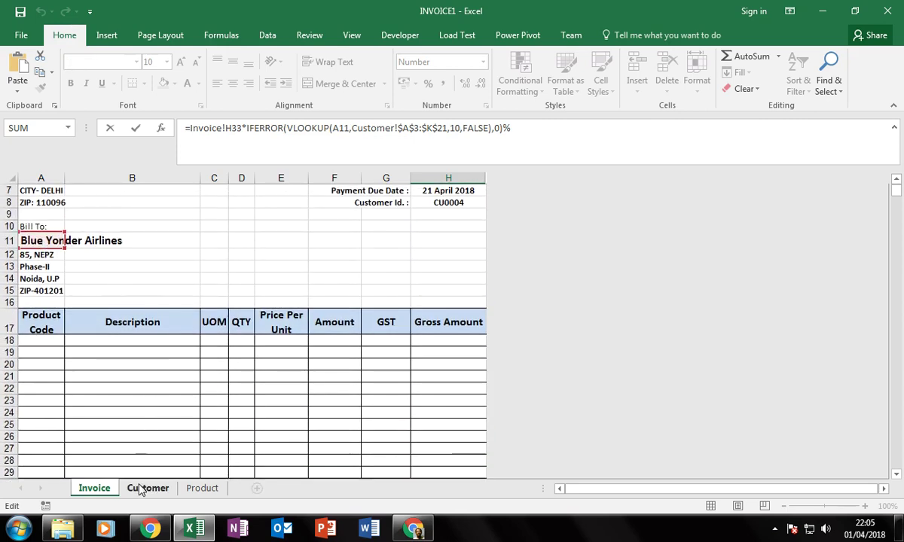
pyautogui.scroll(-2, 255, 442)
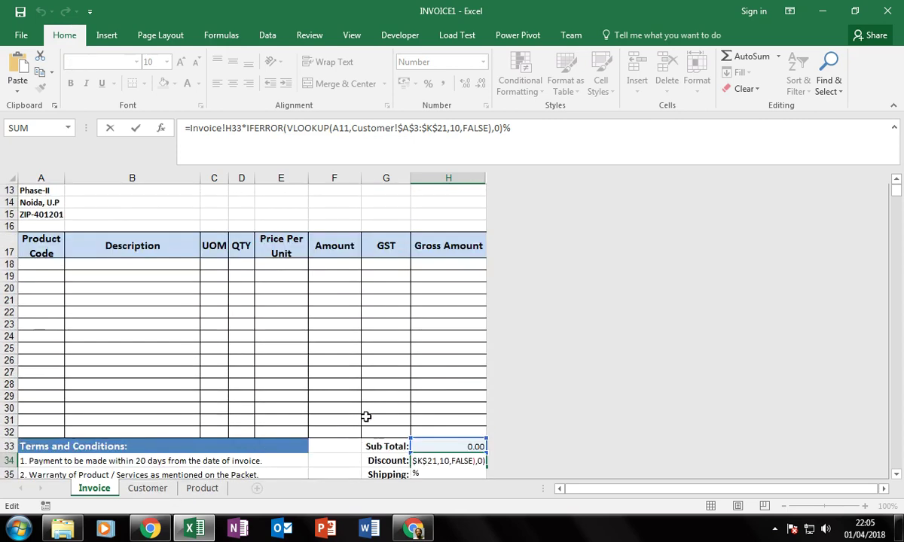
pyautogui.scroll(-1, 365, 418)
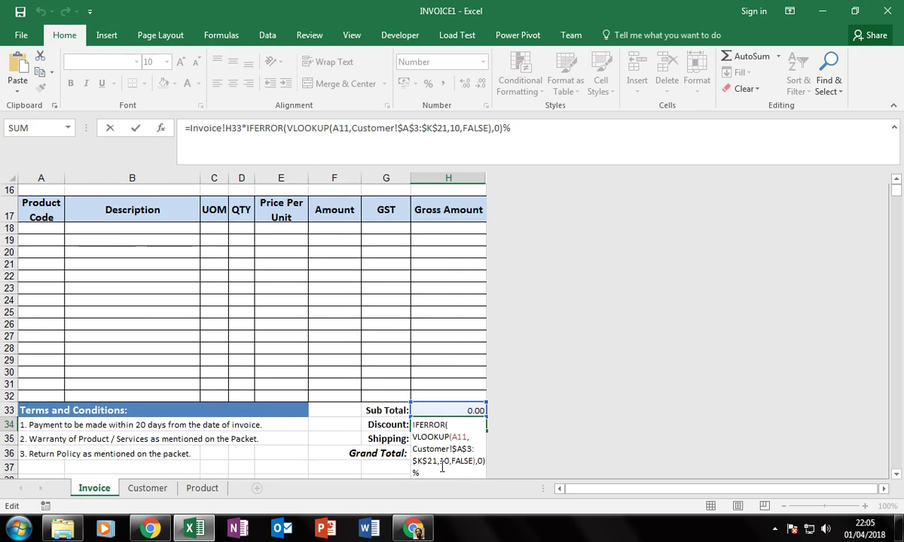
pyautogui.scroll(-1, 457, 463)
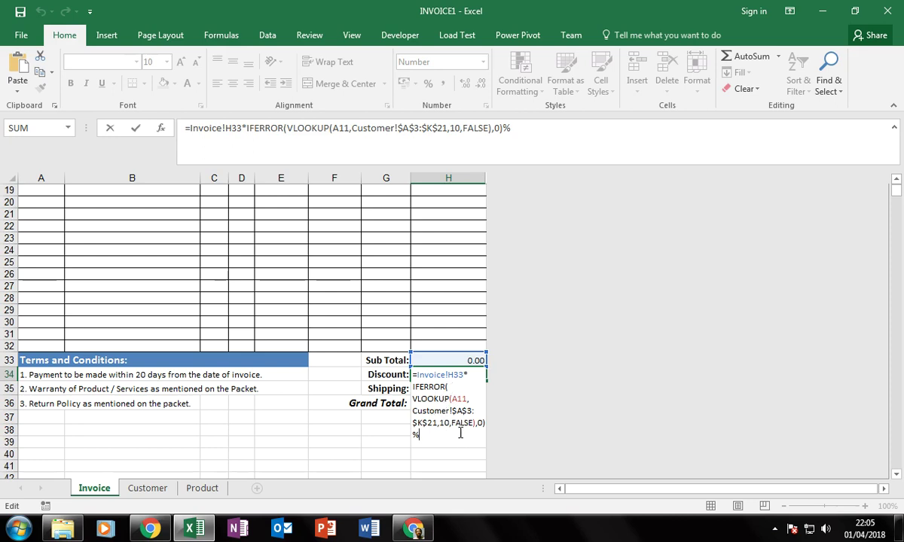
pyautogui.hotkey('ctrl', 'Return')
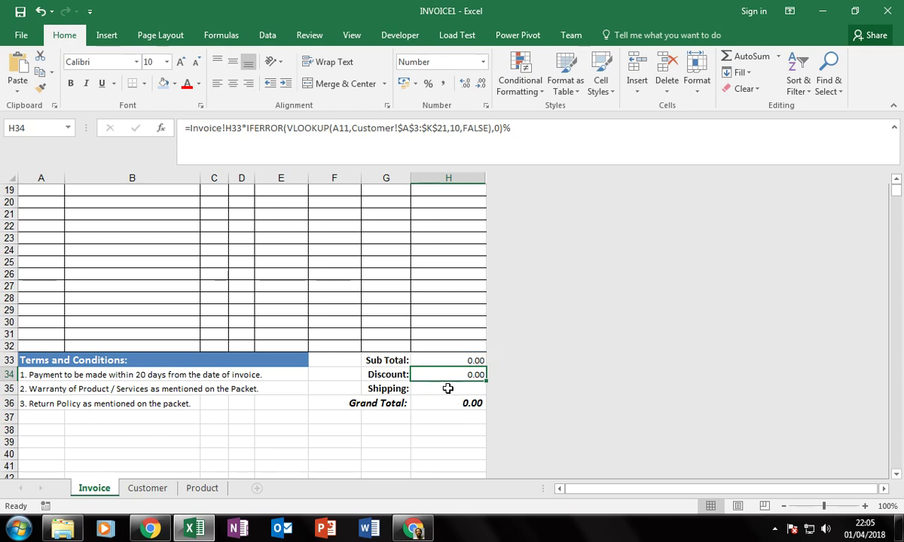
pyautogui.press('F2')
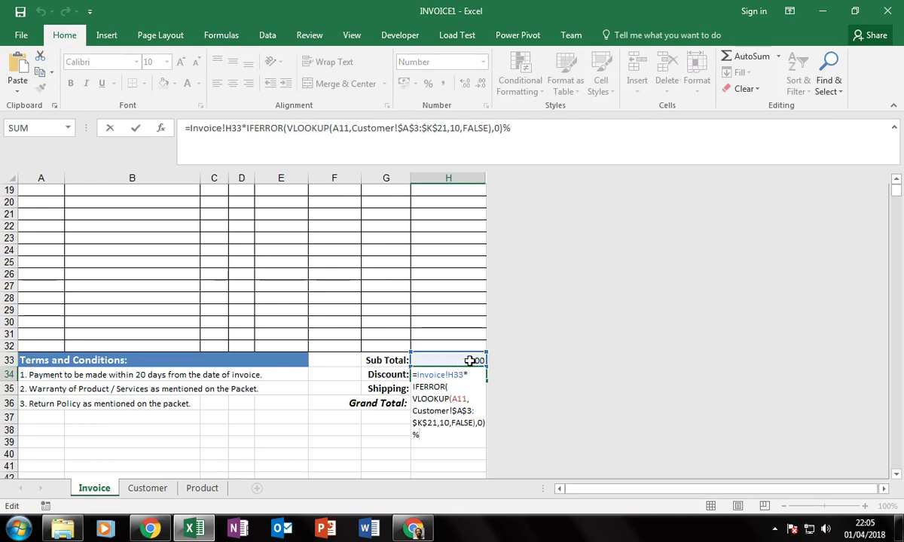
pyautogui.press('Escape')
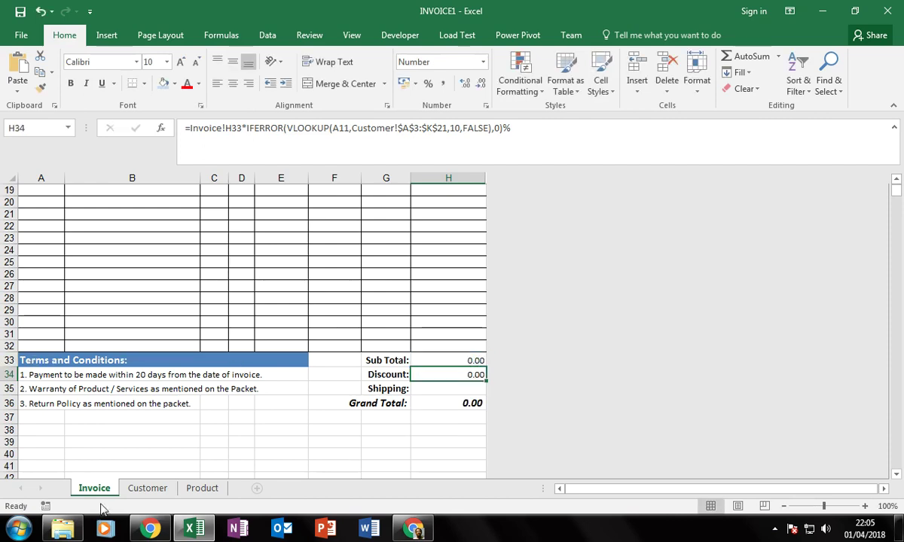
pyautogui.click(147, 488)
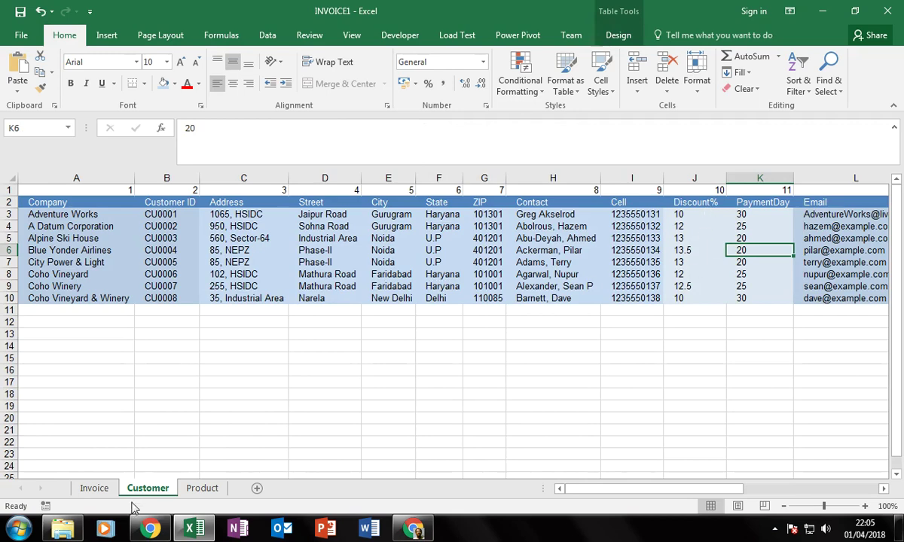
pyautogui.click(94, 488)
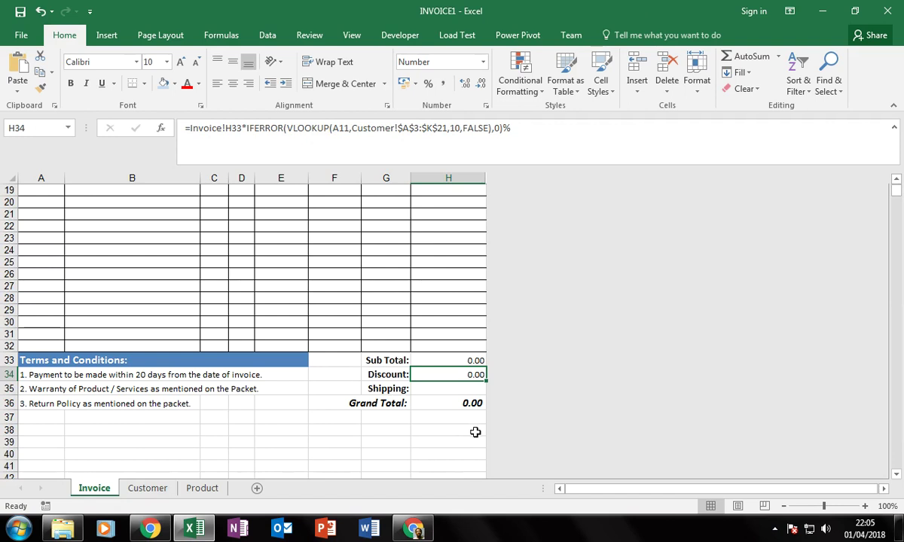
pyautogui.click(452, 390)
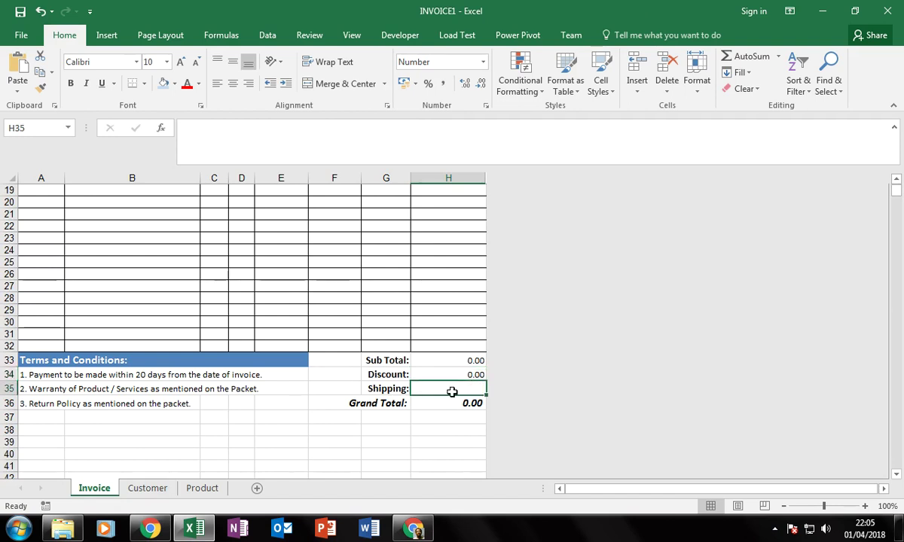
pyautogui.click(440, 408)
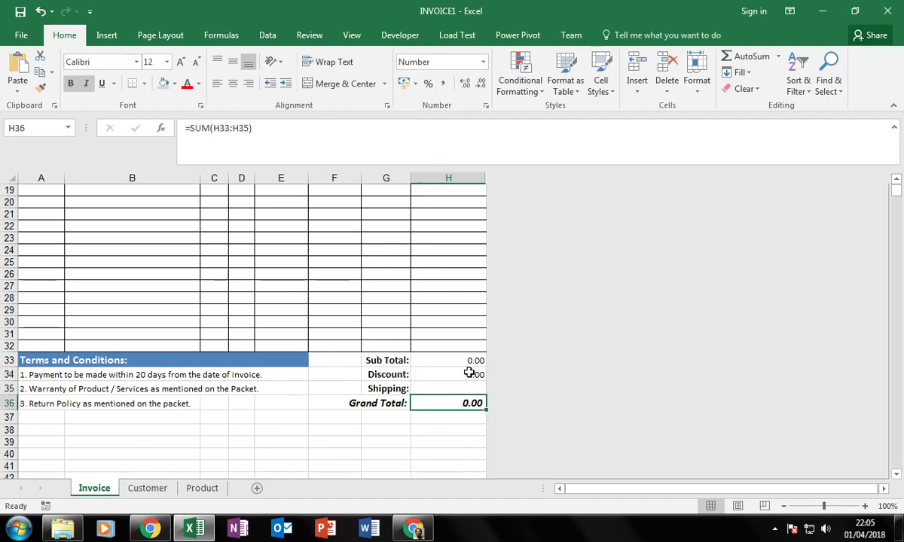
pyautogui.scroll(2, 245, 453)
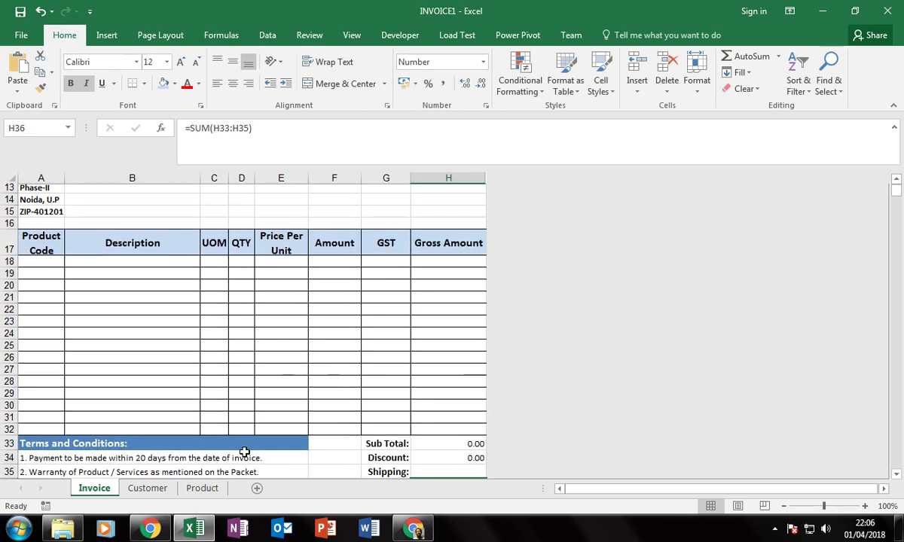
pyautogui.click(63, 461)
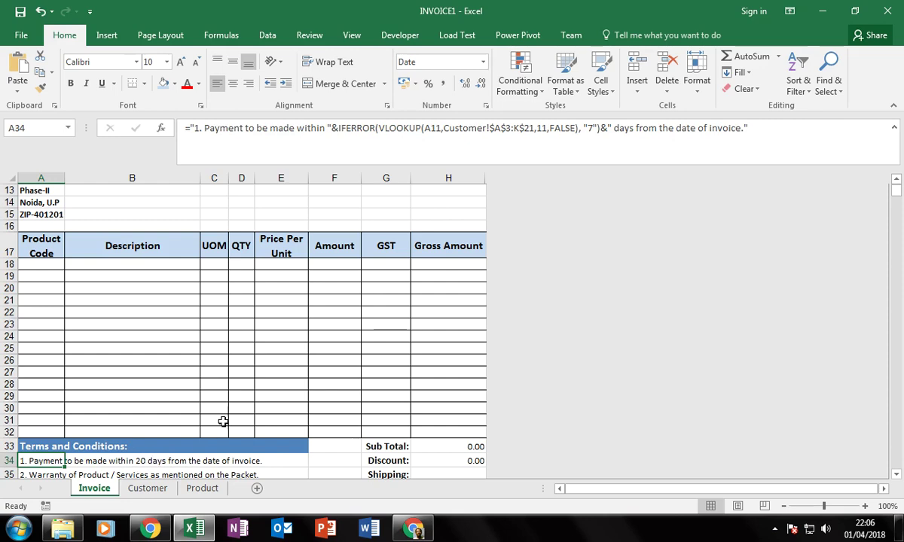
pyautogui.scroll(4, 329, 342)
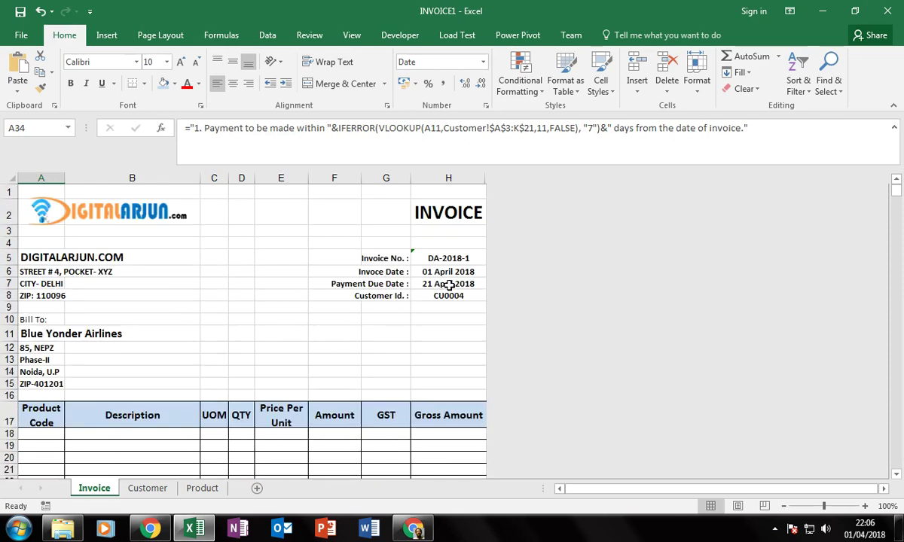
pyautogui.scroll(-2, 126, 460)
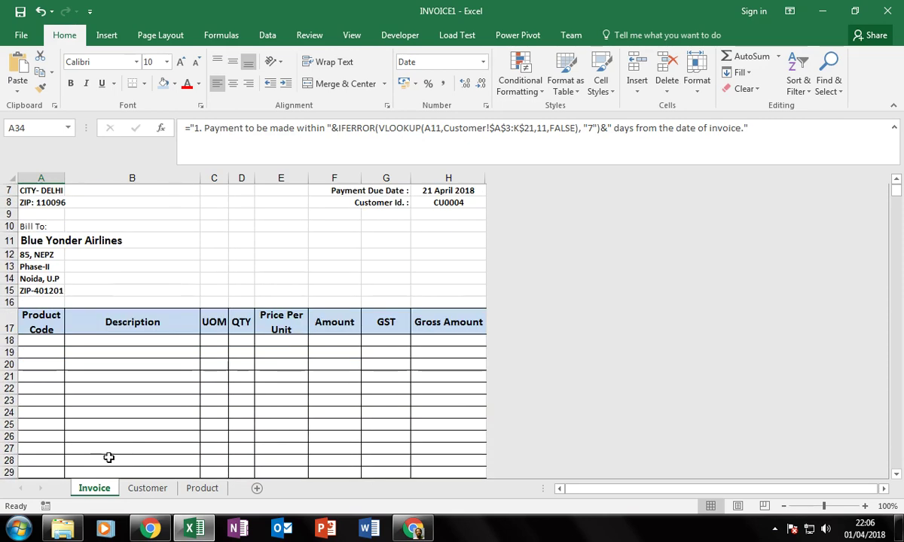
pyautogui.scroll(-2, 113, 450)
pyautogui.click(129, 461)
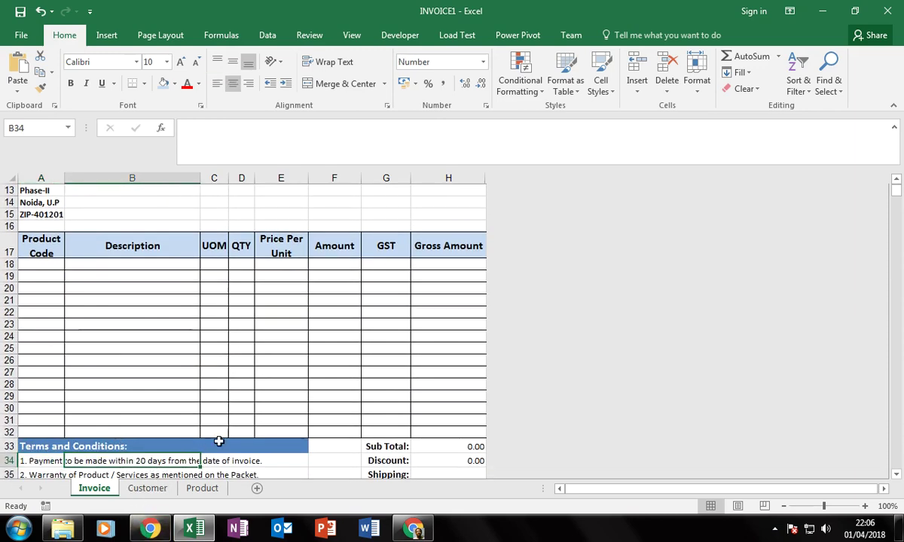
pyautogui.scroll(3, 218, 440)
# Bill the invoice to Coho Vineyard from A11's dropdown.
pyautogui.scroll(1, 36, 337)
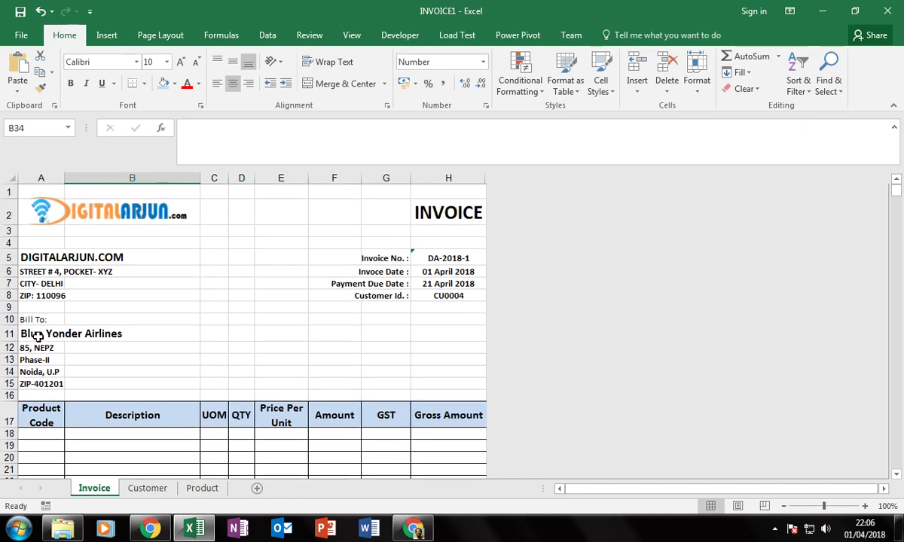
pyautogui.click(40, 336)
pyautogui.click(68, 336)
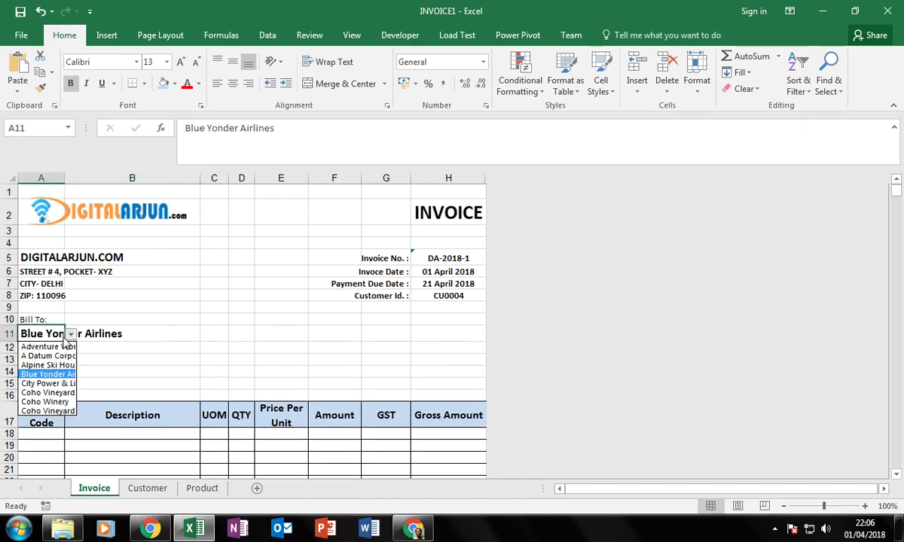
pyautogui.click(48, 393)
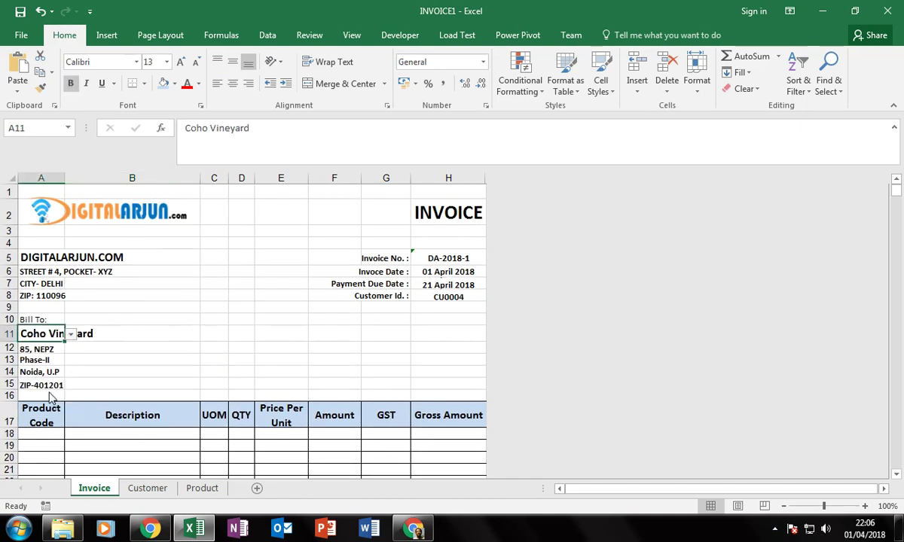
pyautogui.press('Right')
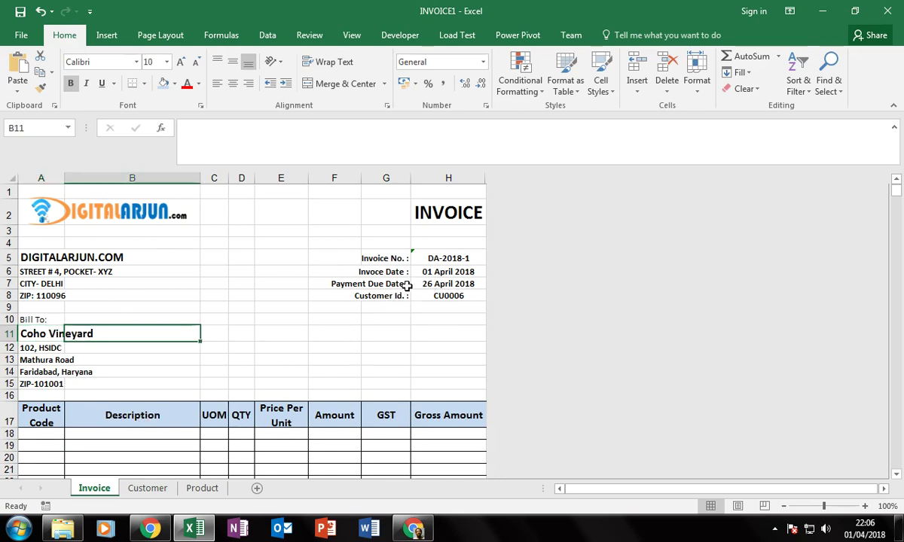
# Adjust A34's VLOOKUP column index so the terms line shows the 25-day credit period.
pyautogui.scroll(-4, 392, 302)
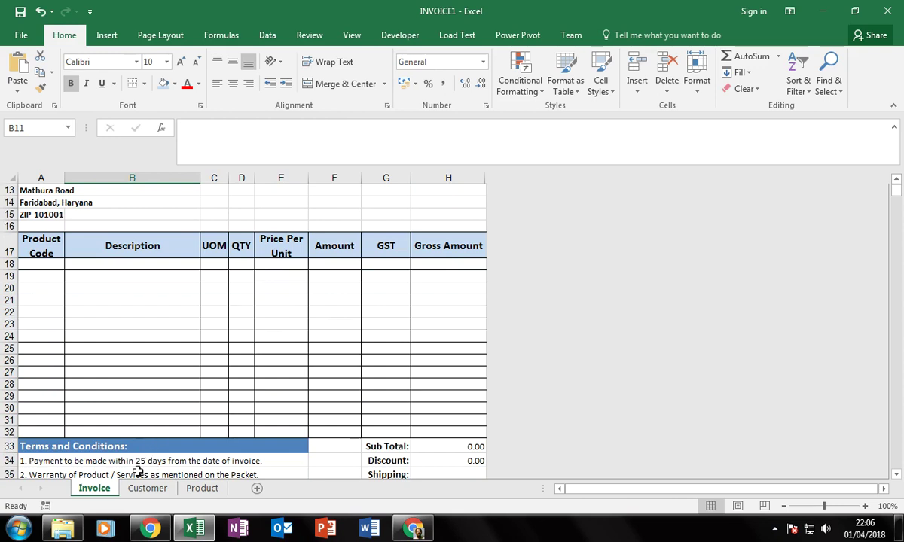
pyautogui.scroll(-2, 190, 465)
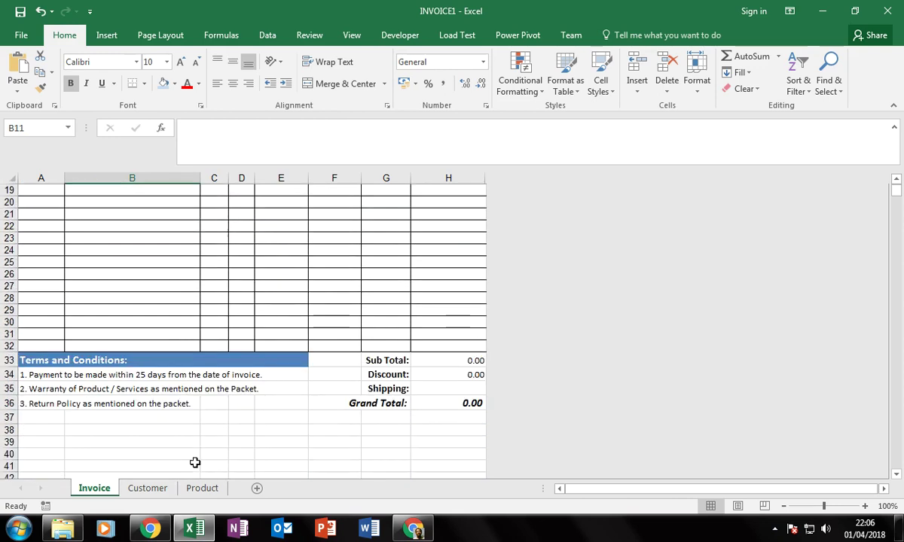
pyautogui.click(143, 375)
pyautogui.click(32, 375)
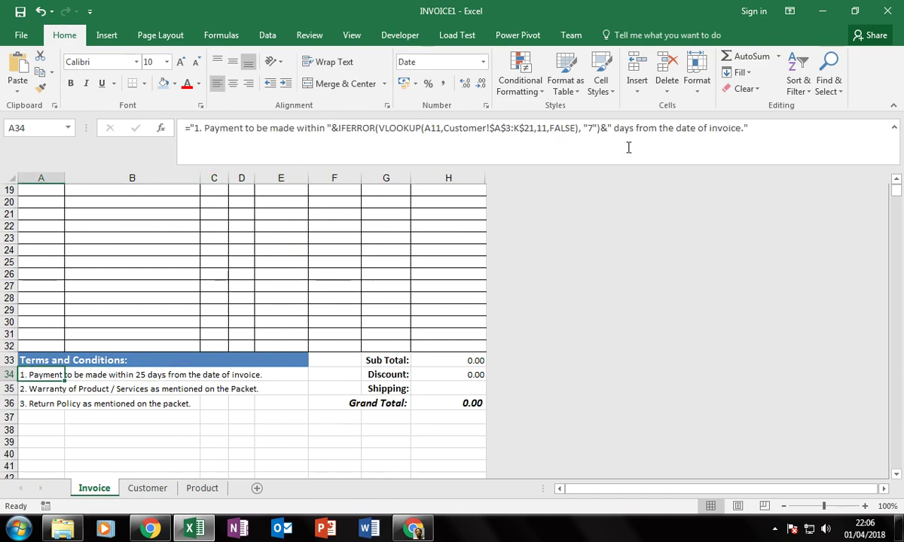
pyautogui.click(542, 130)
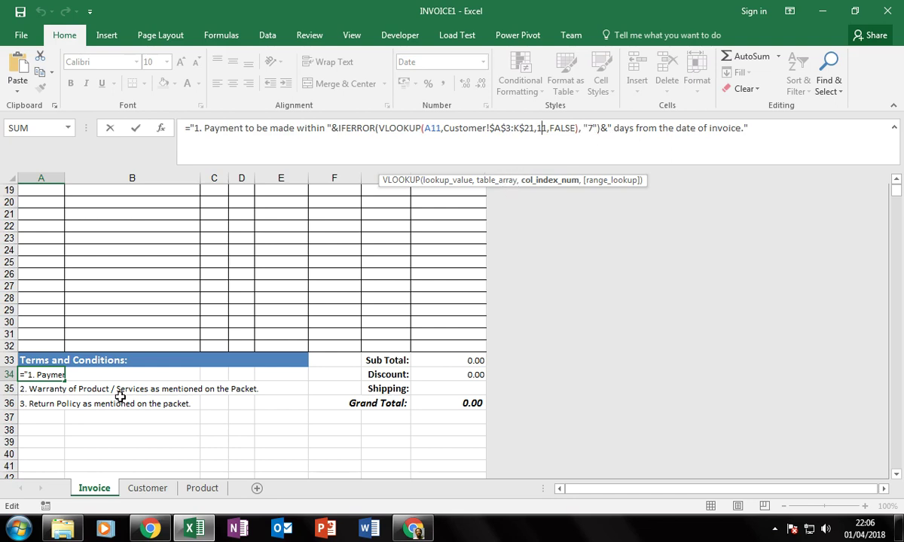
pyautogui.press('Escape')
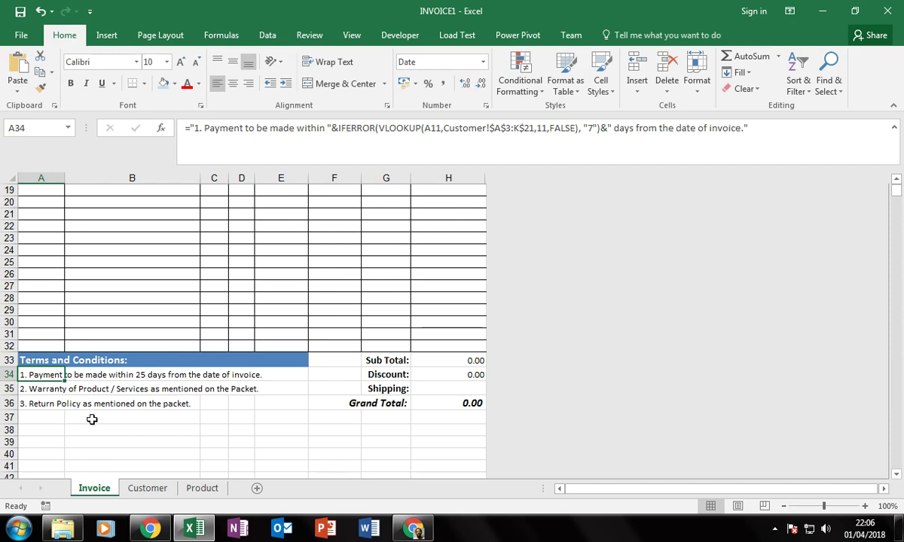
pyautogui.scroll(-5, 80, 405)
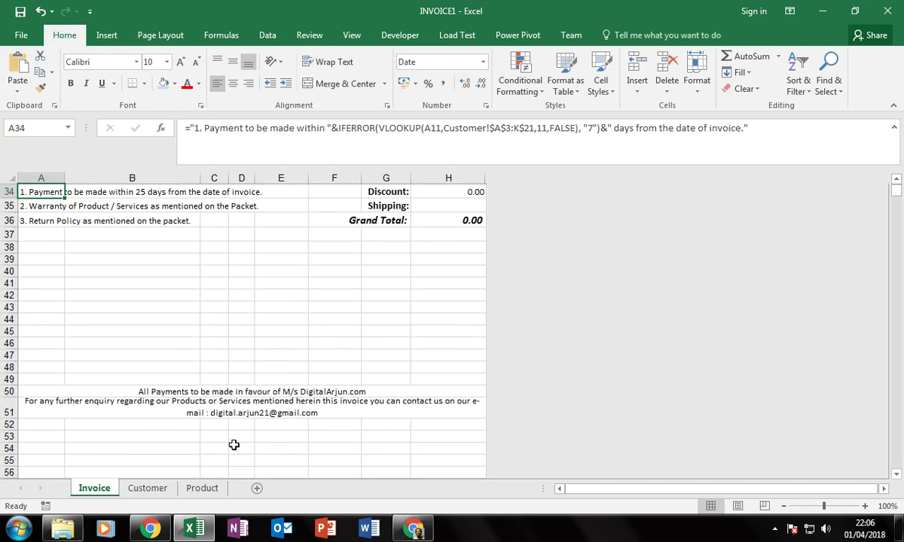
pyautogui.click(229, 391)
pyautogui.click(240, 410)
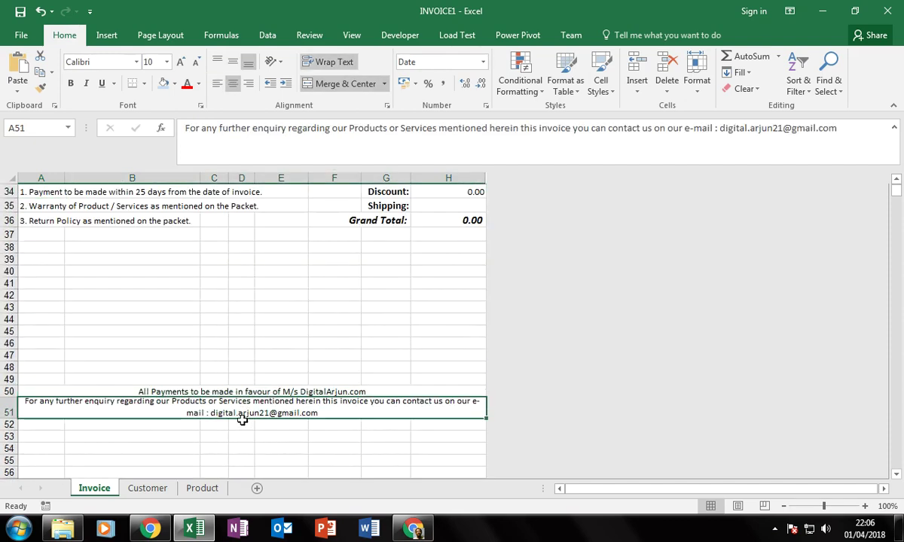
pyautogui.click(226, 392)
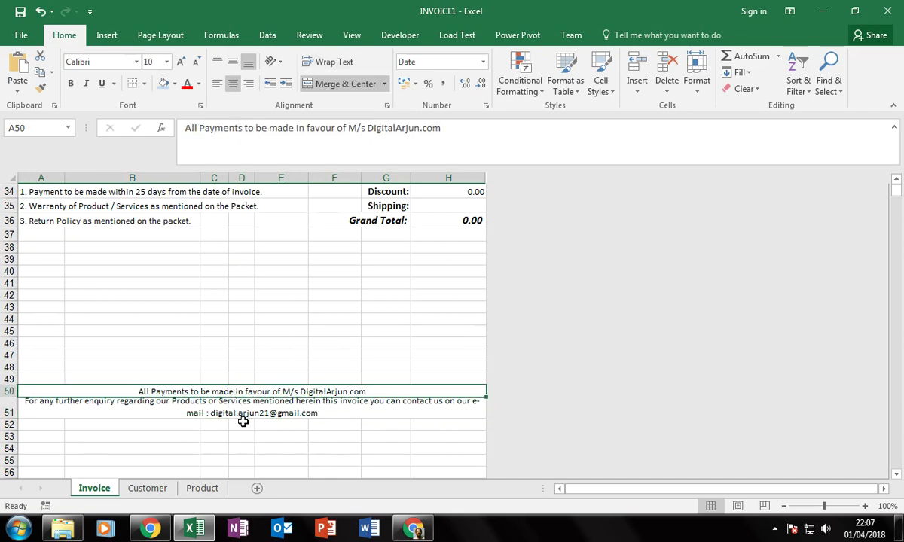
pyautogui.scroll(9, 243, 422)
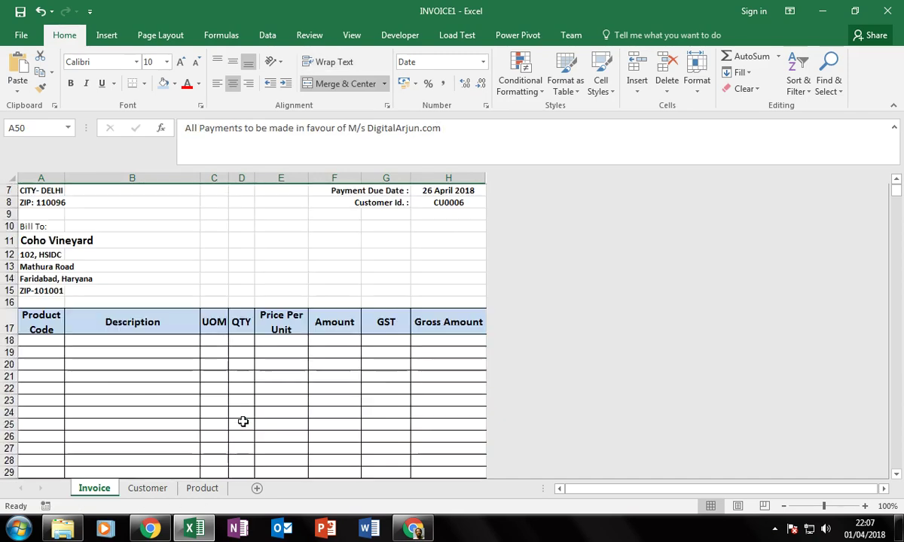
pyautogui.scroll(2, 243, 422)
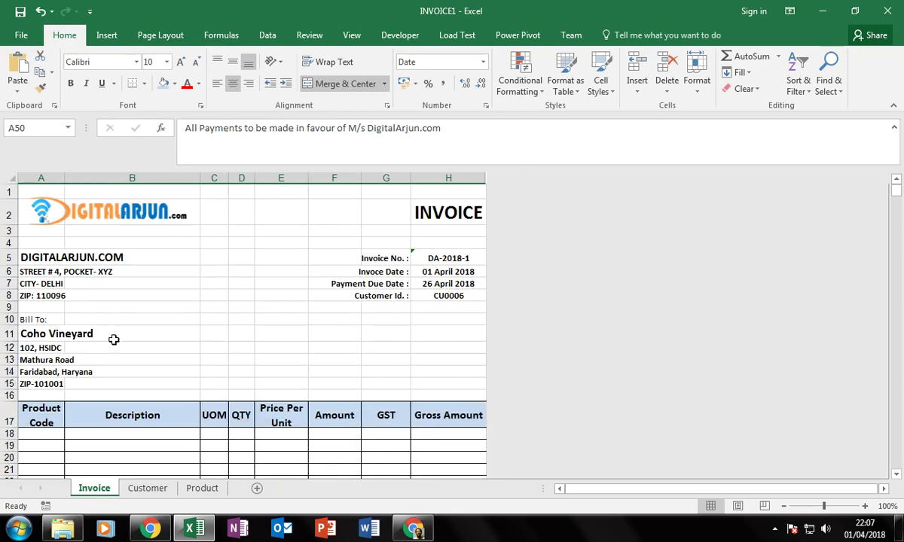
pyautogui.scroll(-1, 137, 407)
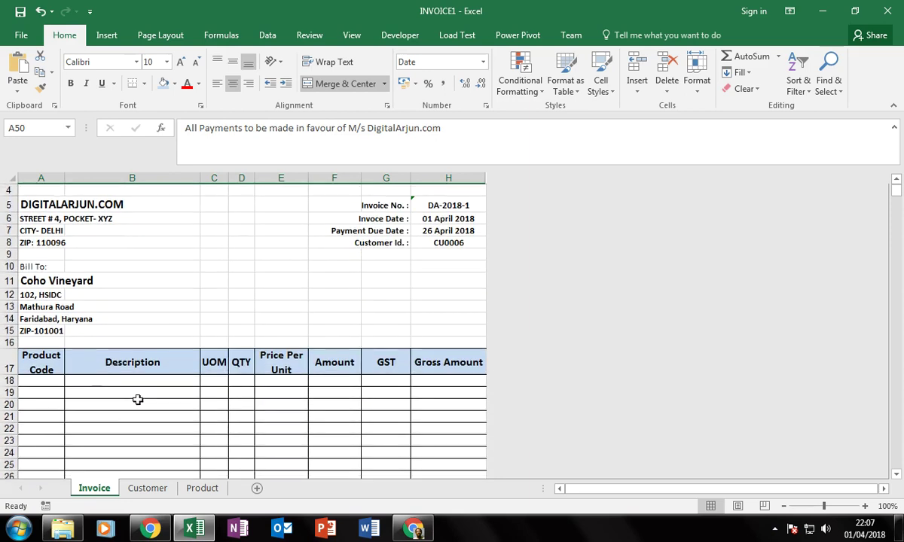
pyautogui.click(143, 382)
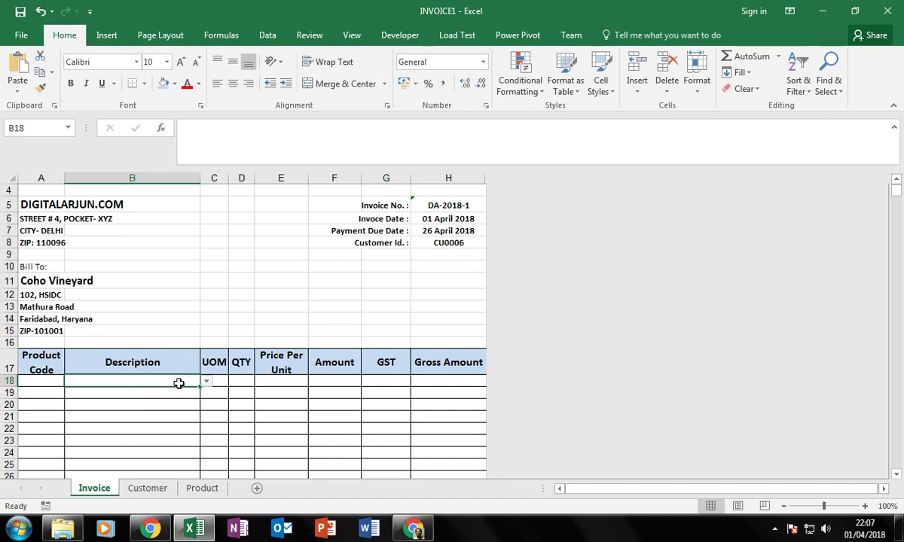
pyautogui.click(47, 280)
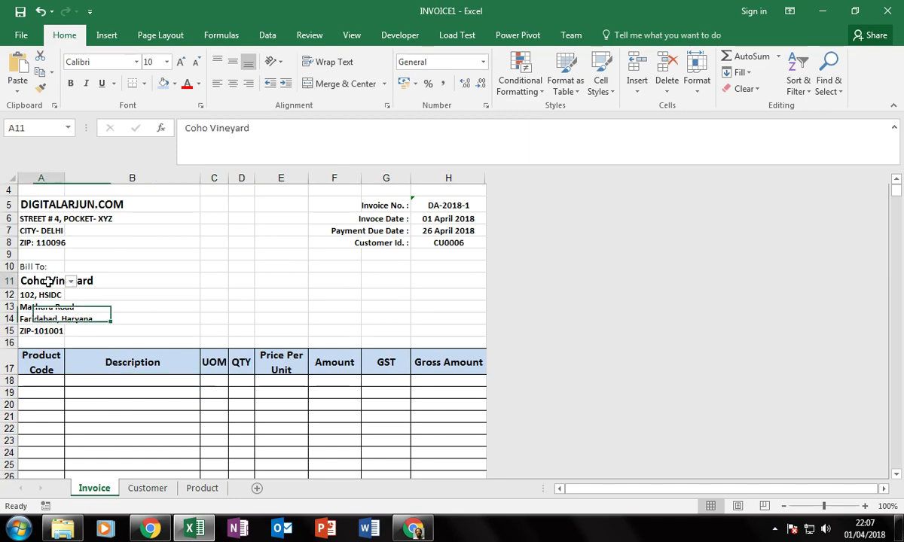
pyautogui.click(179, 383)
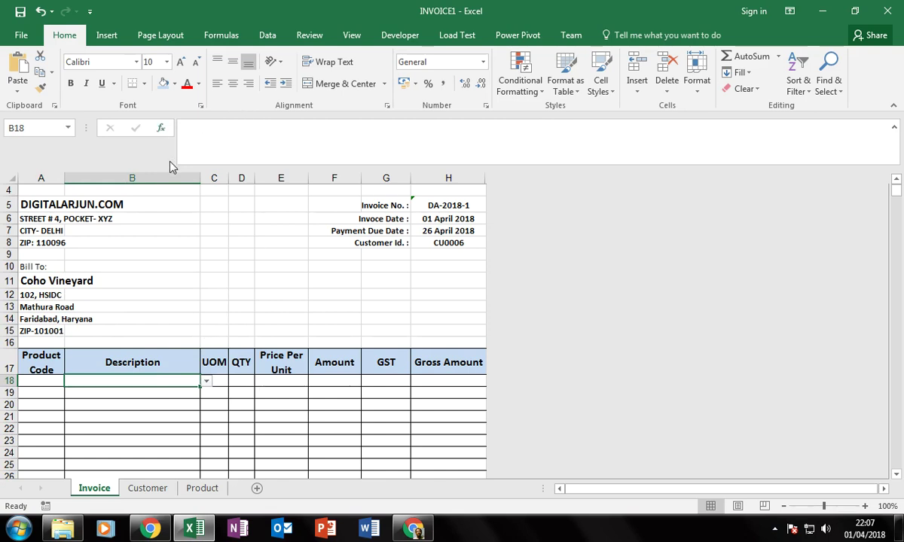
# Change B18's validation list source to Product!$A$3:$A$1048576.
pyautogui.click(268, 35)
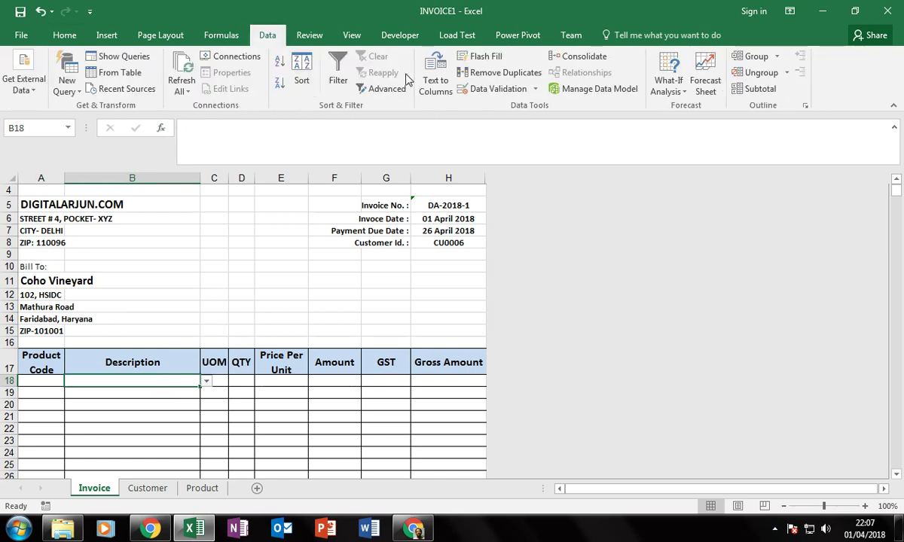
pyautogui.click(512, 92)
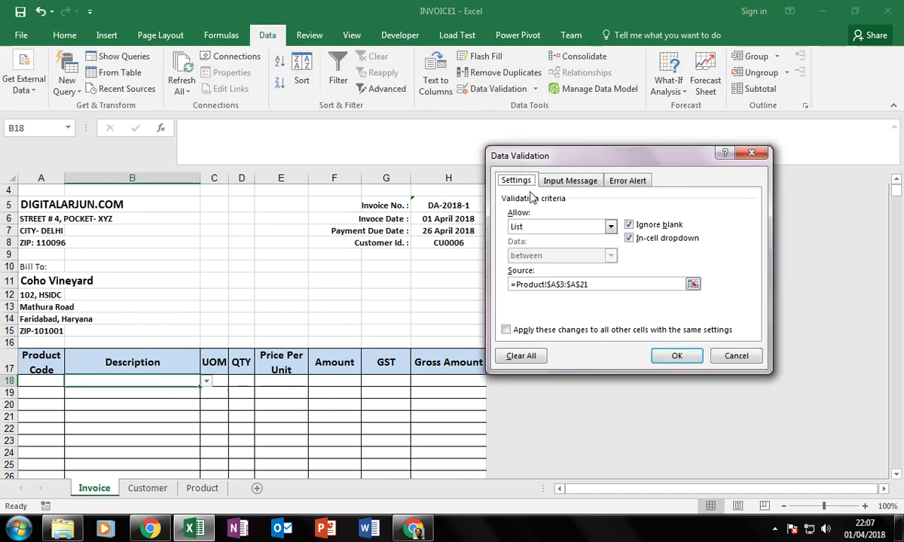
pyautogui.click(616, 286)
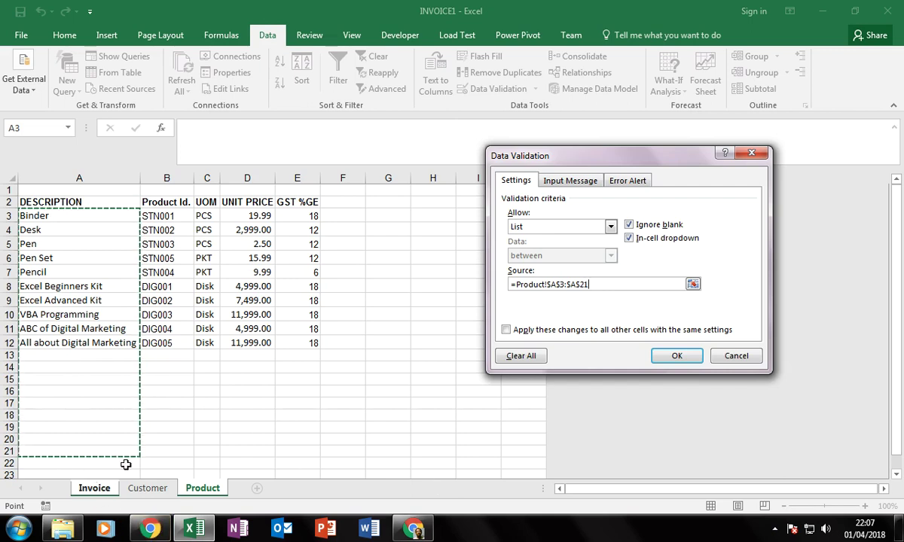
pyautogui.hotkey('ctrl', 'shift', 'Down')
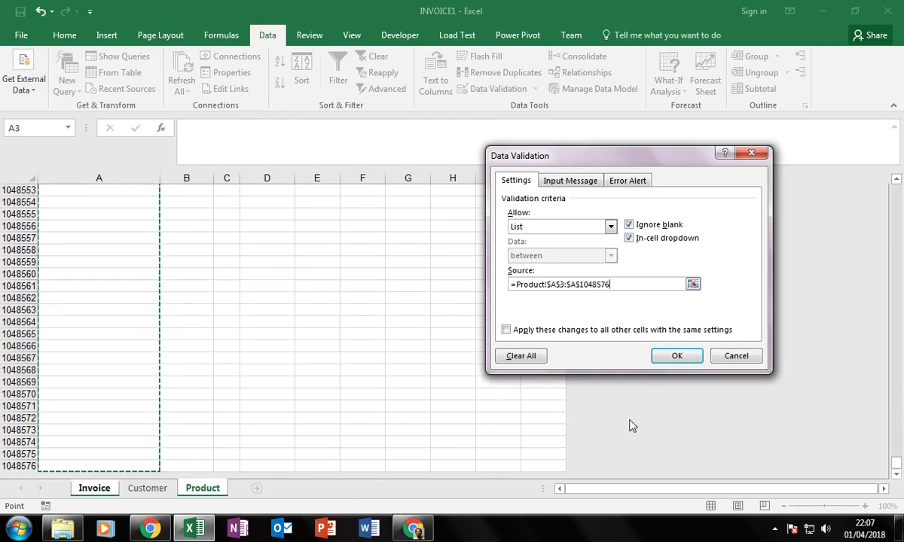
pyautogui.click(674, 355)
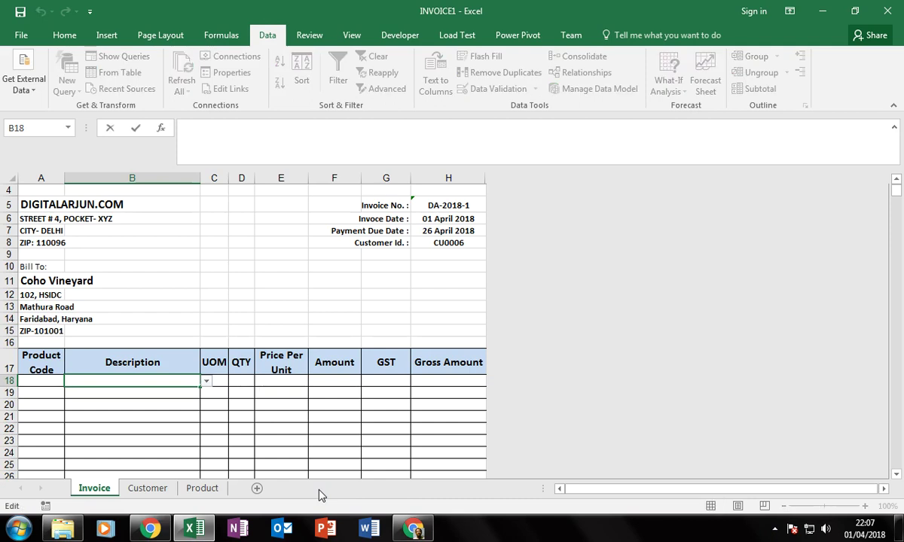
pyautogui.click(160, 390)
pyautogui.click(175, 382)
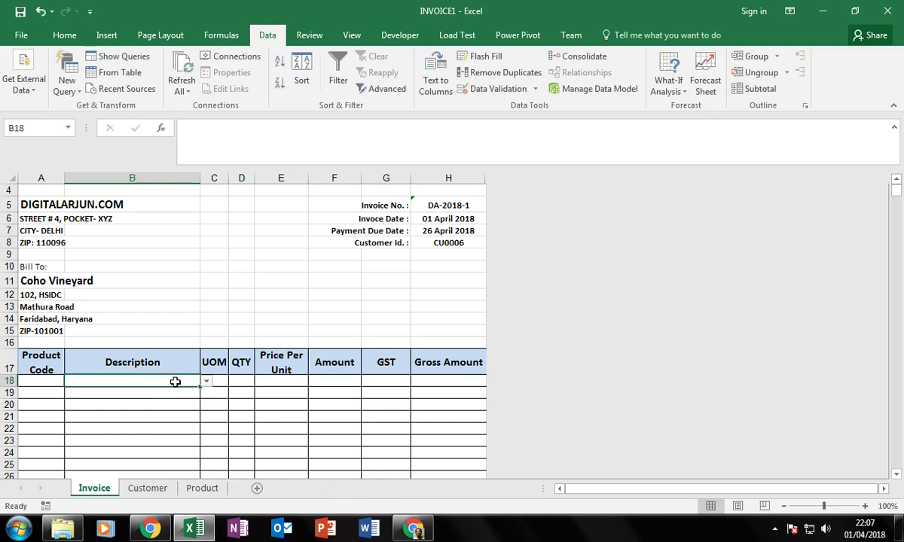
pyautogui.scroll(-4, 166, 411)
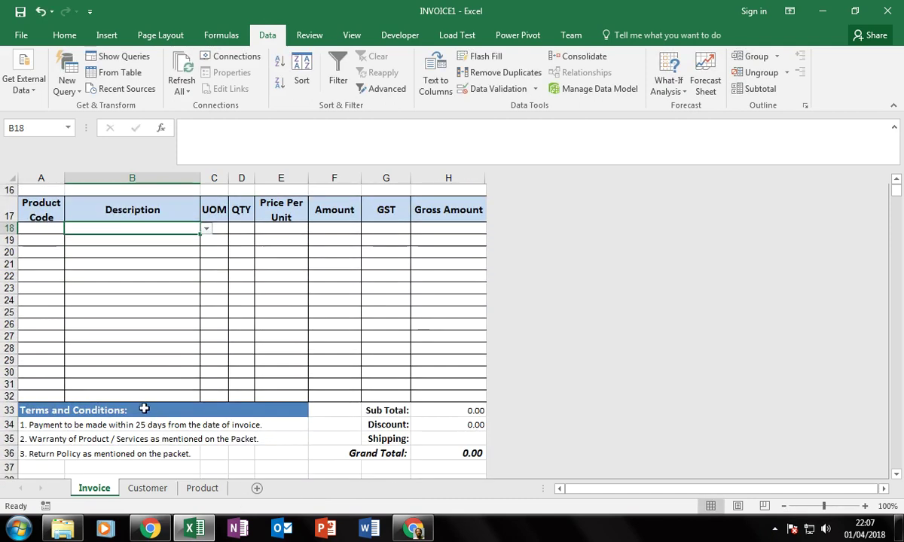
pyautogui.scroll(2, 141, 396)
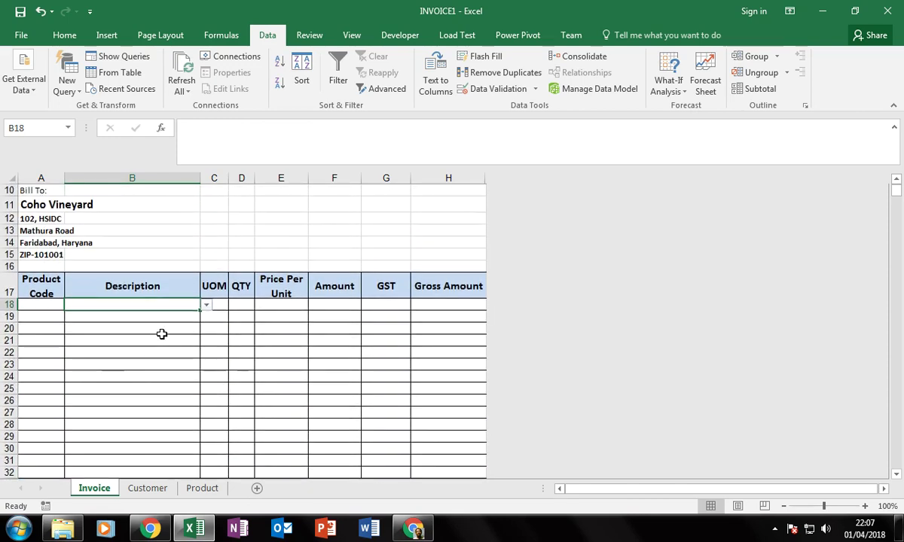
pyautogui.click(161, 315)
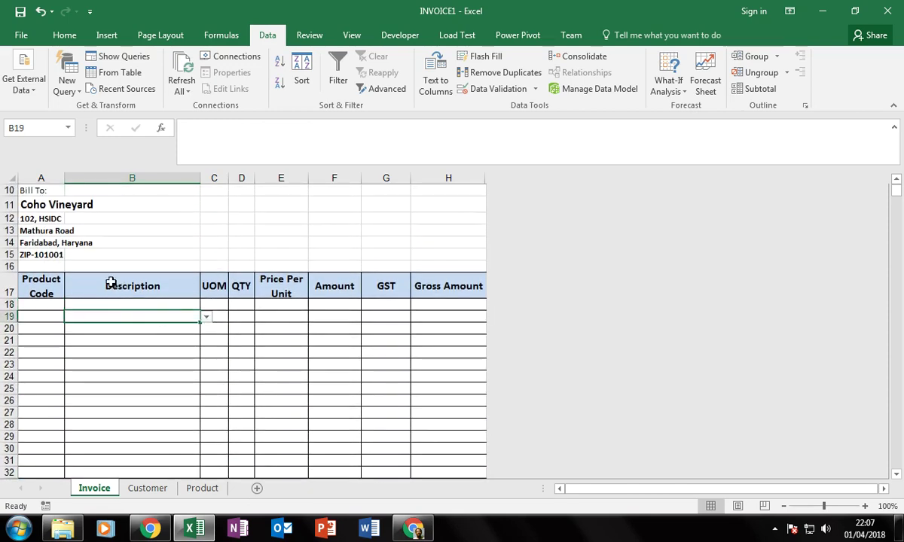
pyautogui.scroll(1, 134, 333)
pyautogui.click(157, 341)
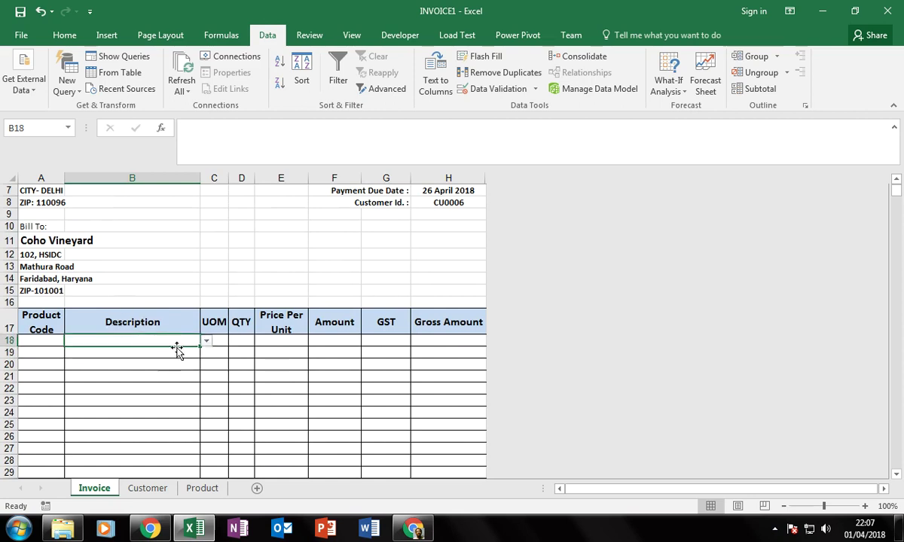
pyautogui.click(38, 341)
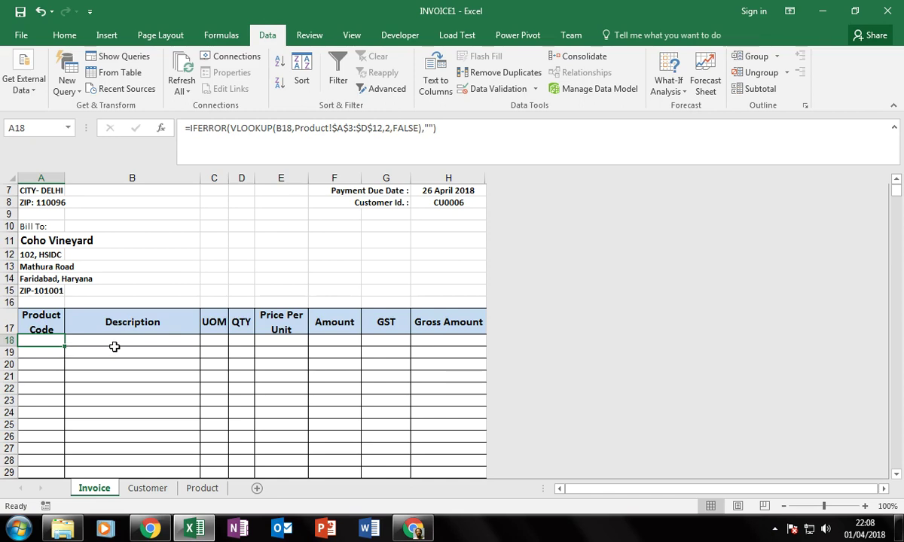
pyautogui.doubleClick(50, 340)
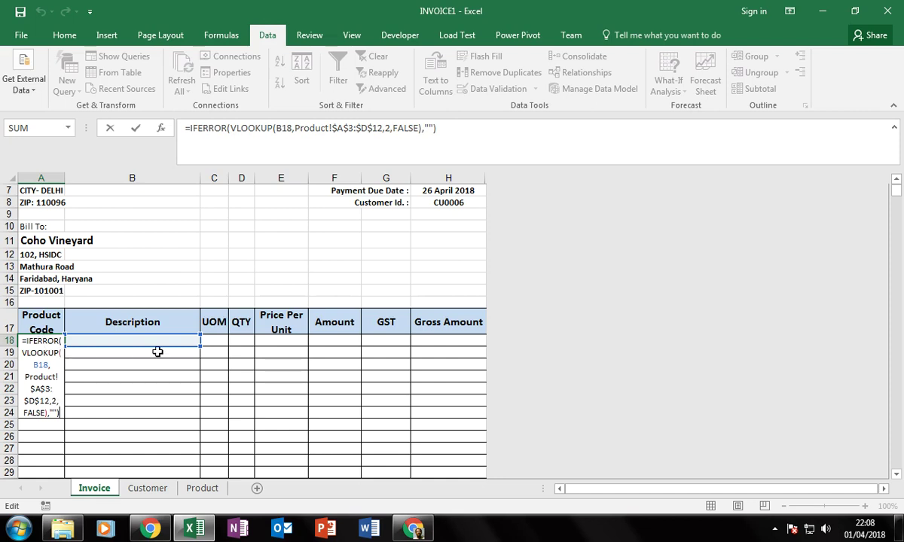
pyautogui.press('Return')
pyautogui.click(46, 342)
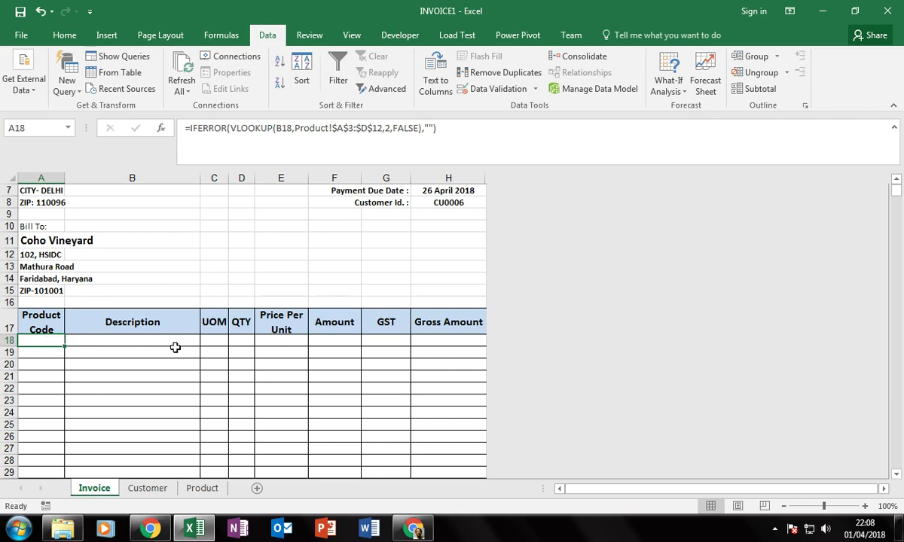
pyautogui.click(217, 343)
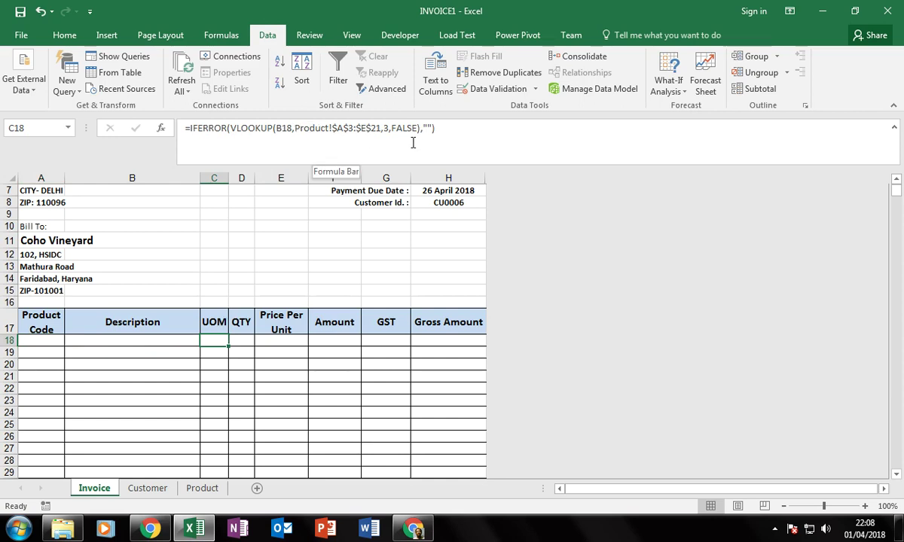
# Find the last product row on the Product sheet, then review D18 and the E18 price formula.
pyautogui.click(202, 489)
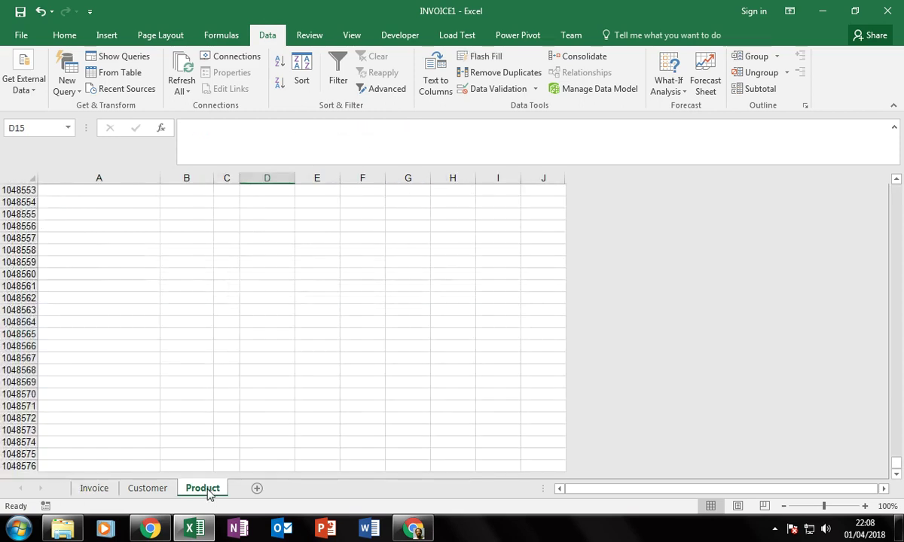
pyautogui.click(154, 310)
pyautogui.hotkey('ctrl', 'Up')
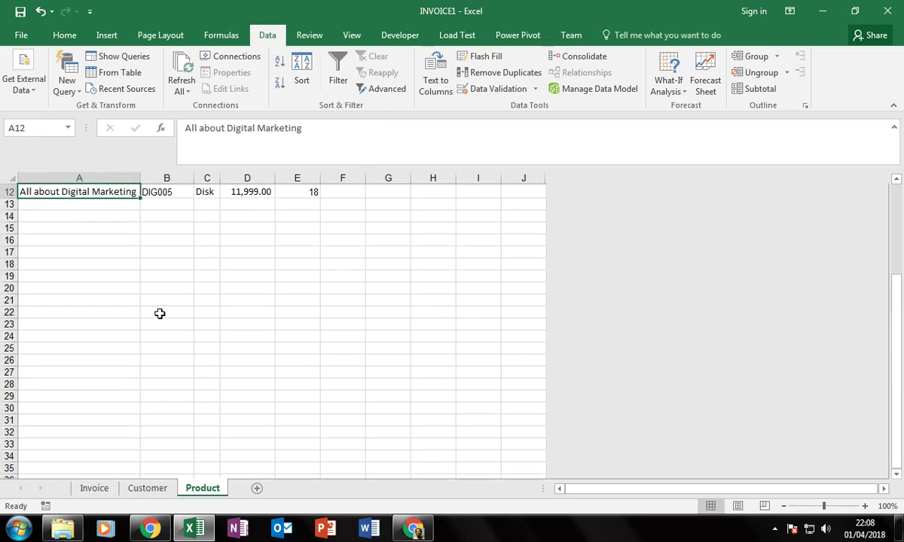
pyautogui.scroll(3, 160, 313)
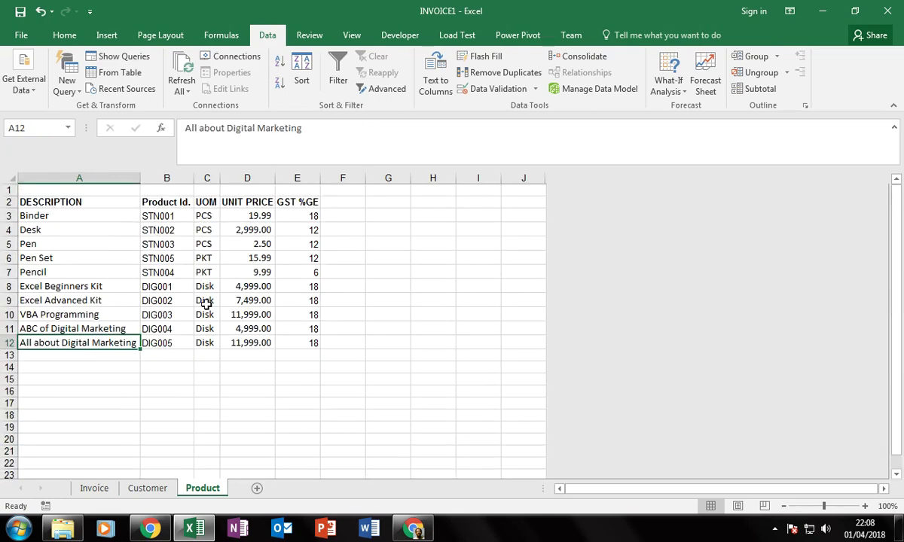
pyautogui.click(95, 490)
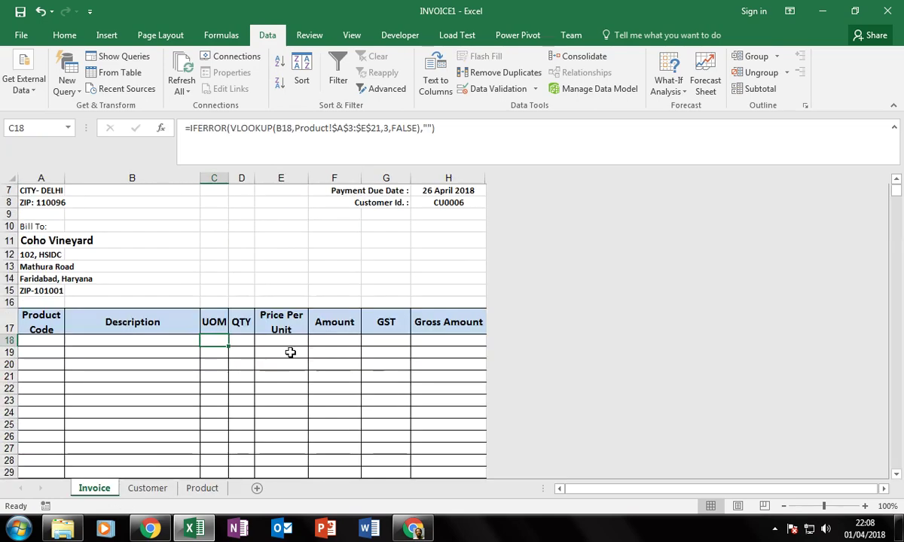
pyautogui.click(243, 342)
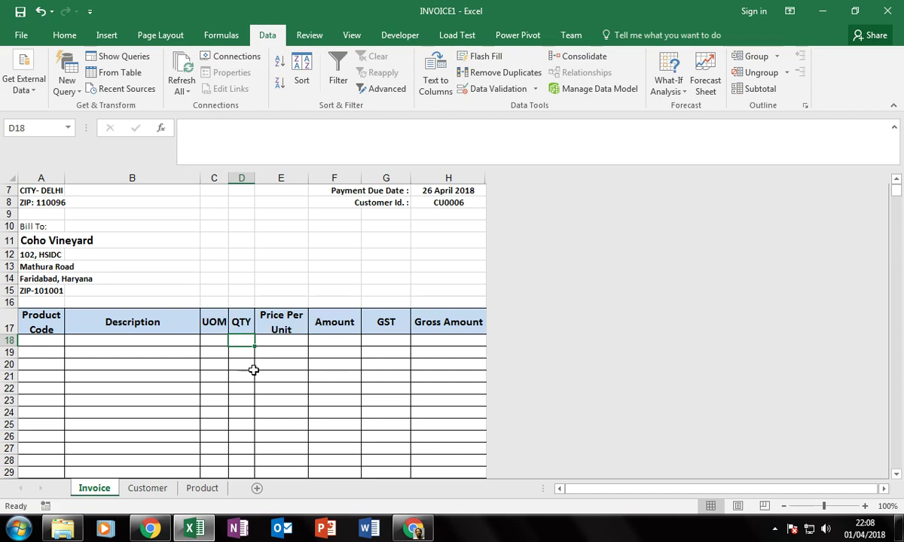
pyautogui.click(288, 345)
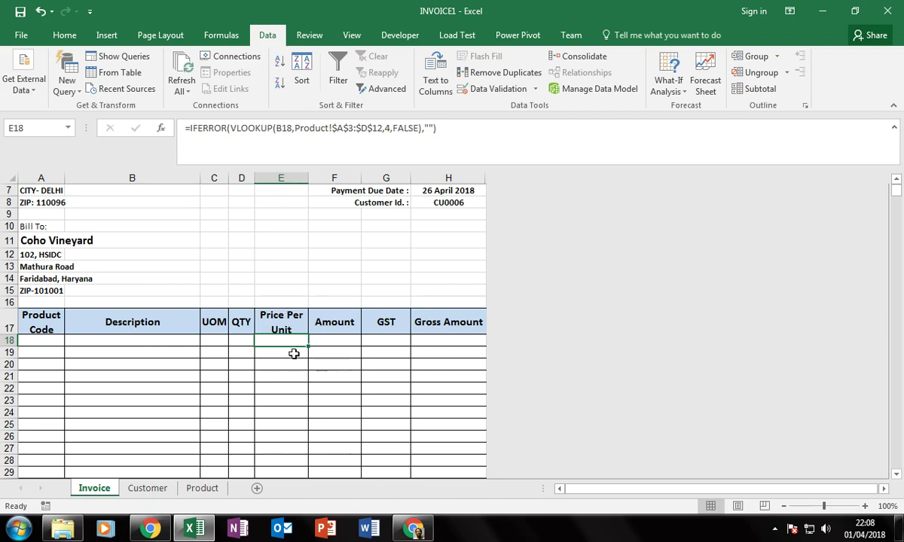
# Compare the Customer and Product tables, then review the F18 Amount and G18 GST formulas.
pyautogui.click(148, 488)
pyautogui.click(198, 488)
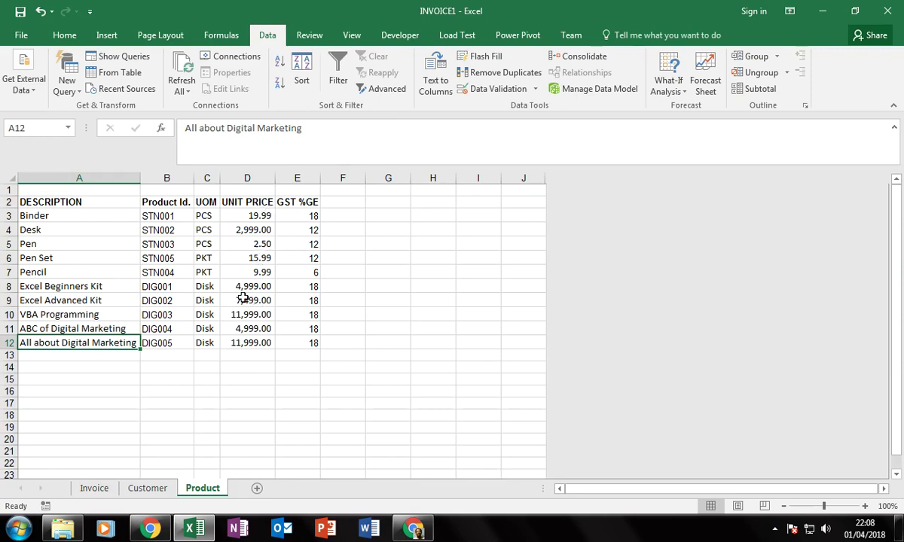
pyautogui.click(94, 488)
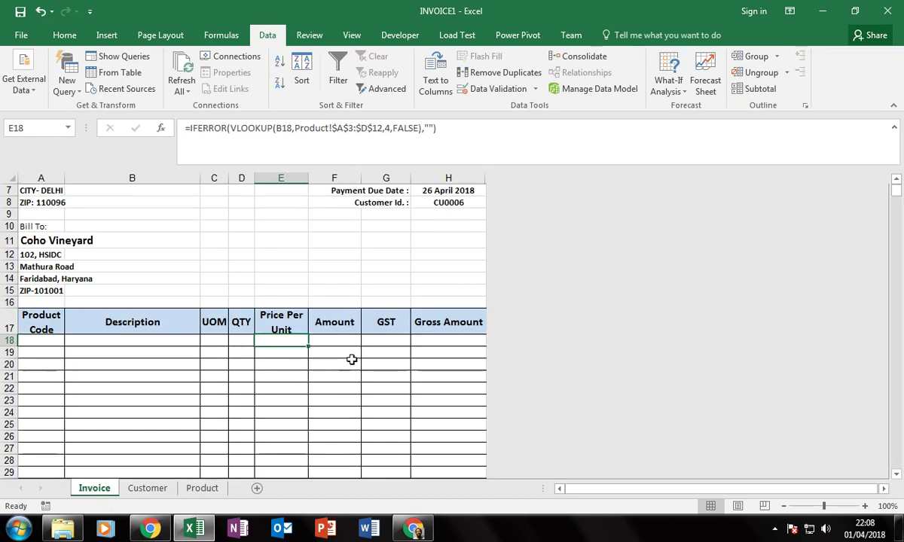
pyautogui.click(348, 342)
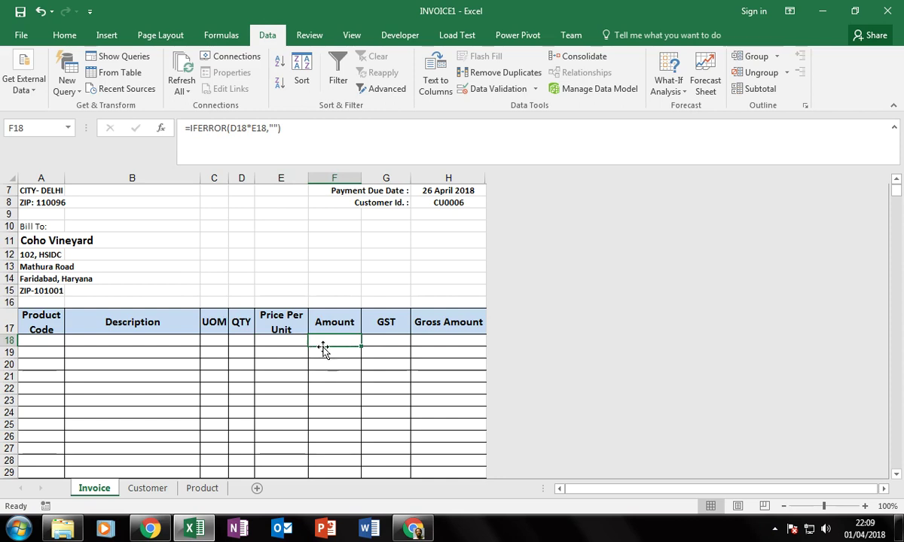
pyautogui.click(242, 341)
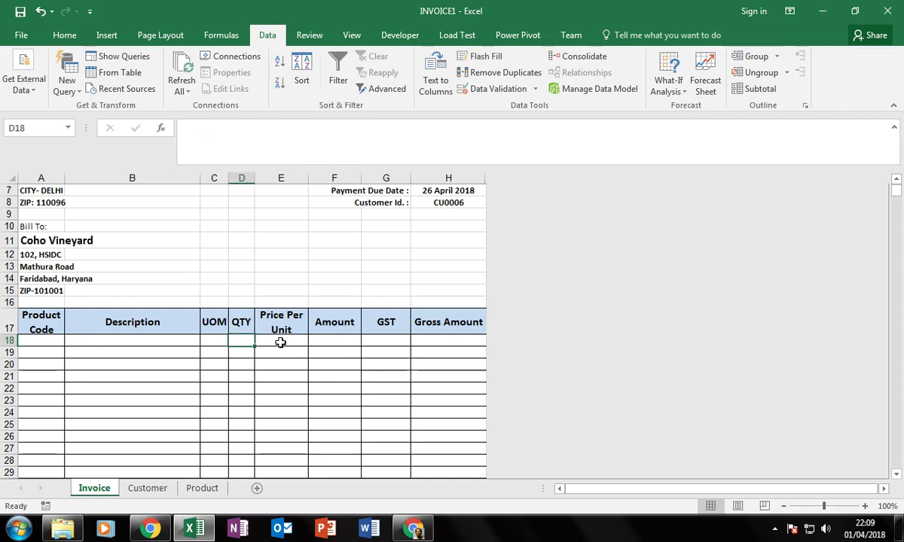
pyautogui.click(280, 342)
pyautogui.click(385, 343)
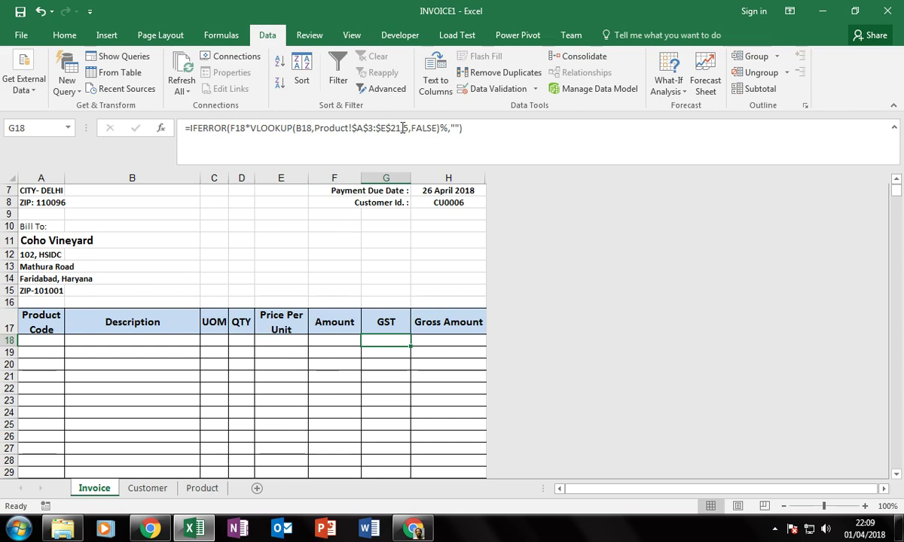
# Confirm Product's GST %GE column, review H18's Gross Amount references, and show the File Info page.
pyautogui.click(202, 489)
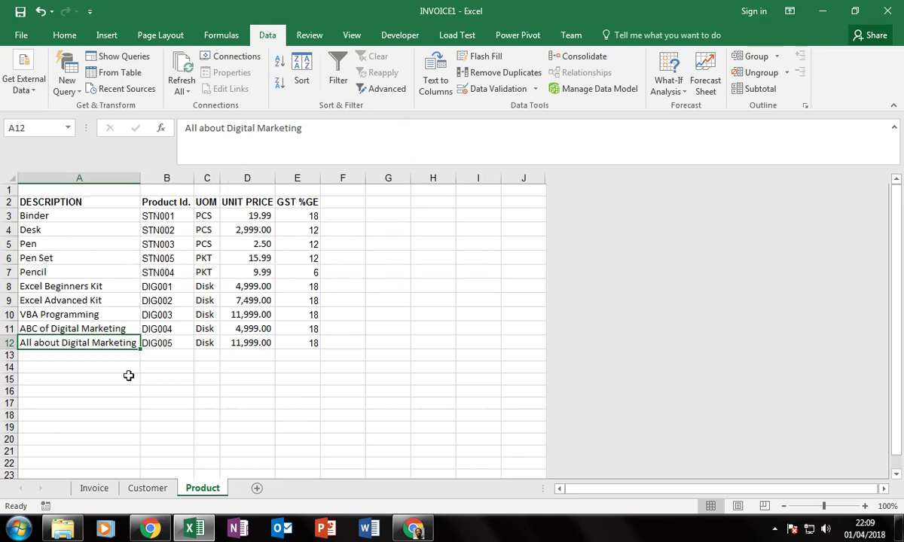
pyautogui.click(84, 489)
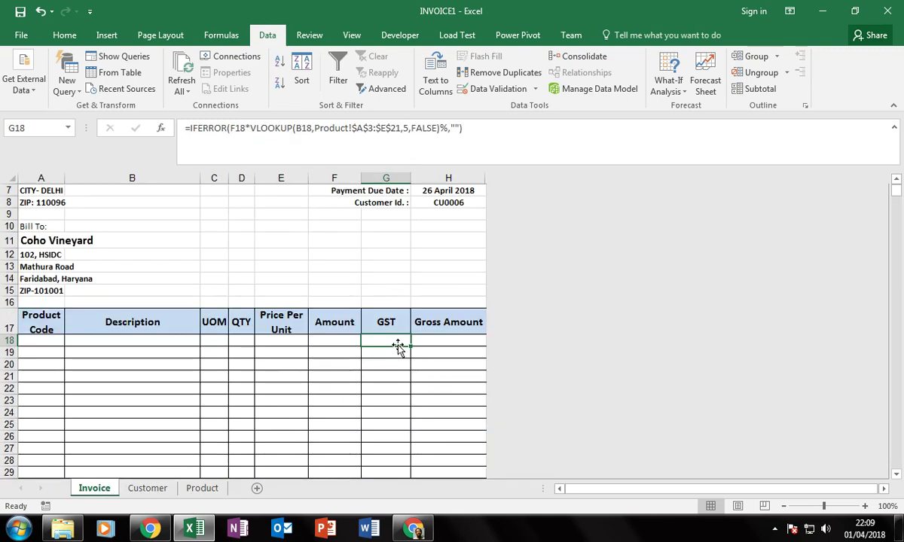
pyautogui.click(449, 341)
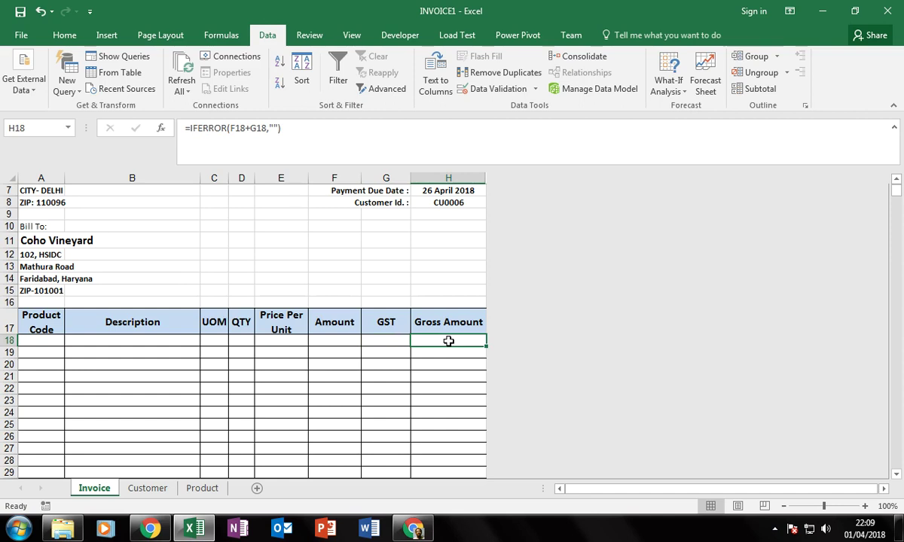
pyautogui.doubleClick(448, 342)
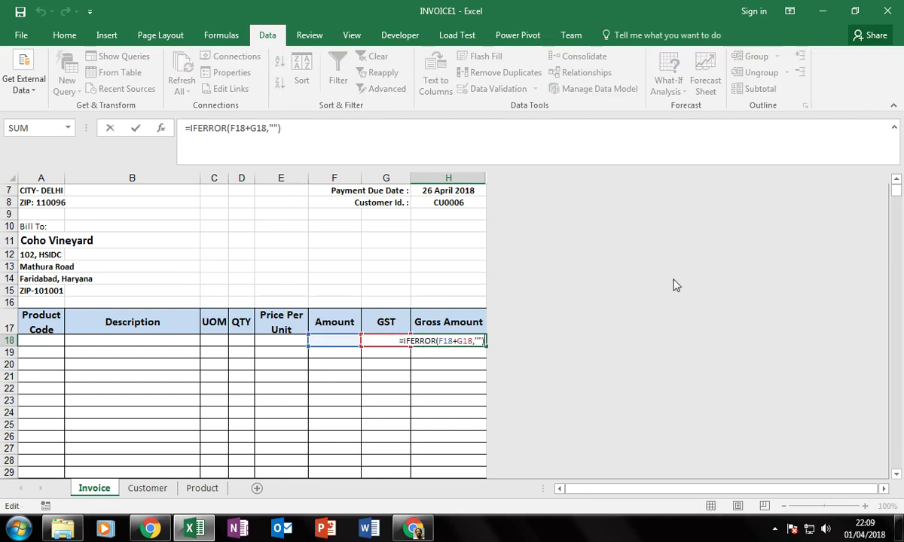
pyautogui.press('Return')
pyautogui.press('Left')
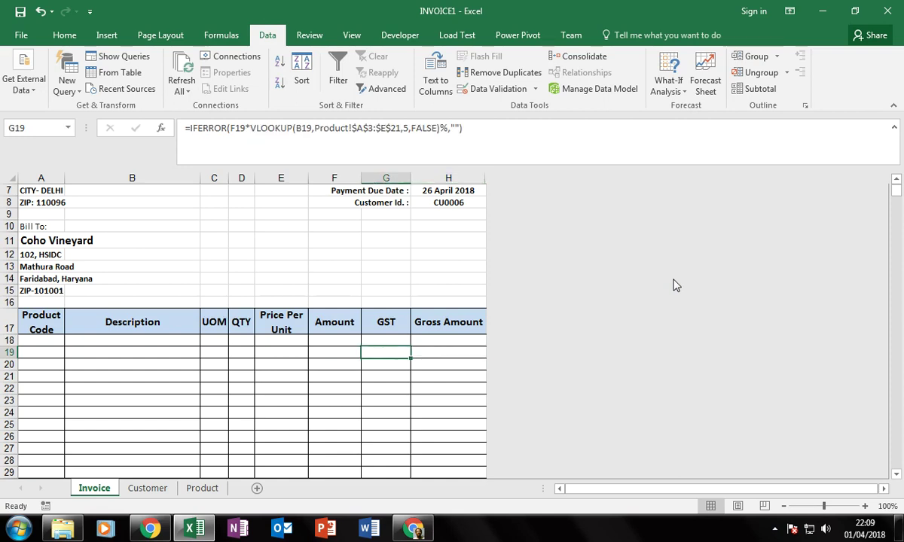
pyautogui.hotkey('ctrl', 'Up')
pyautogui.hotkey('ctrl', 'Up')
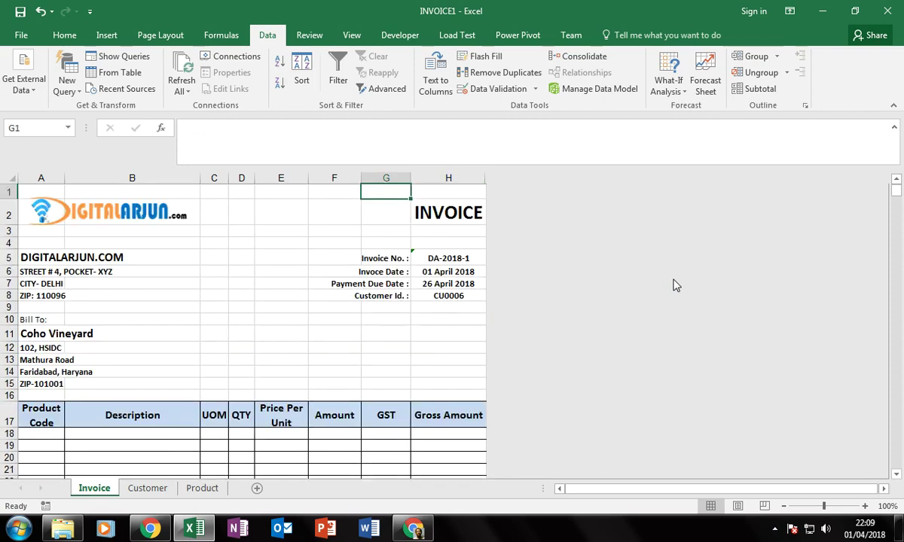
pyautogui.press('Left')
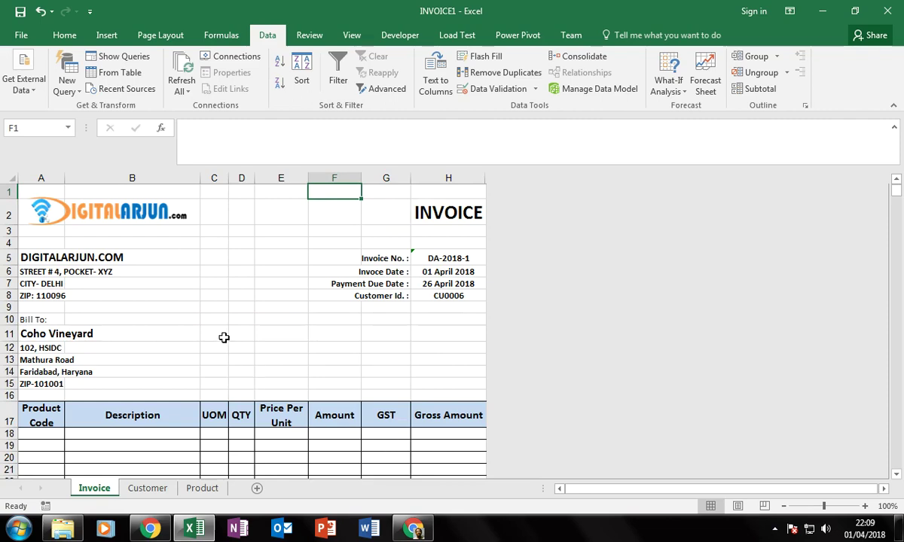
pyautogui.hotkey('alt', 'f')
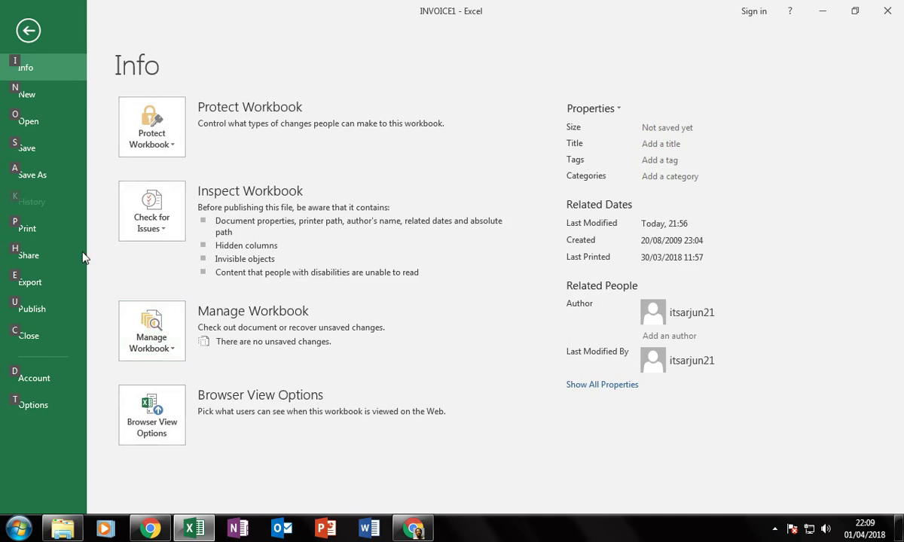
# Save as Excel Template (*.xltx) named INVOICE.xltx in D:\DA, replacing the existing file.
pyautogui.click(47, 178)
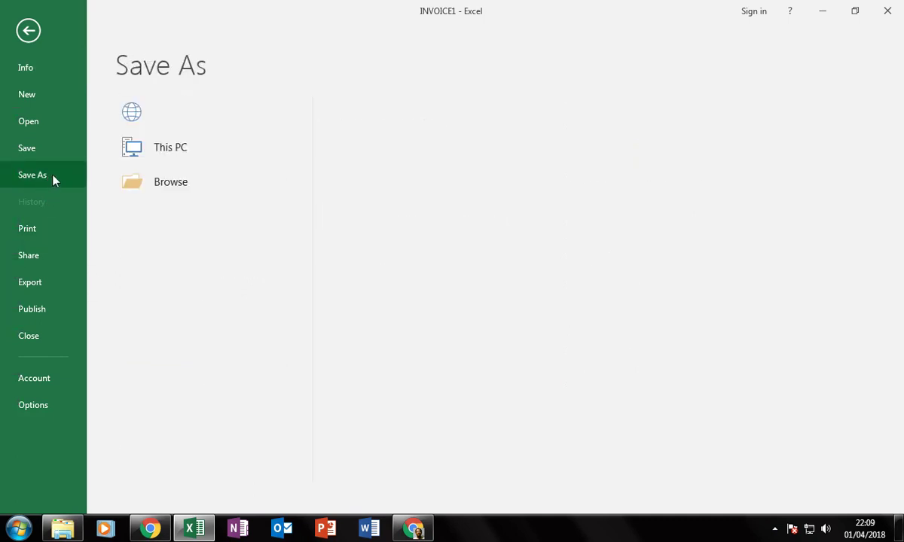
pyautogui.click(173, 222)
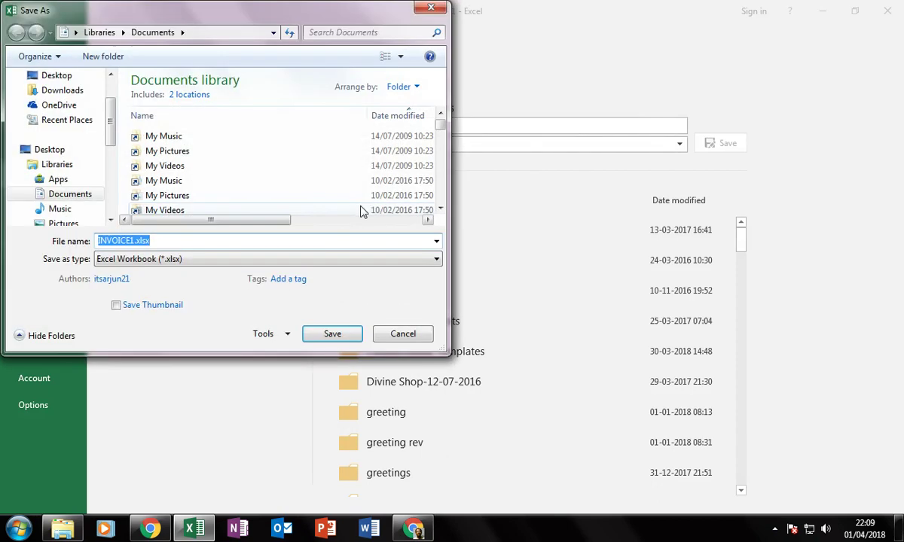
pyautogui.click(196, 261)
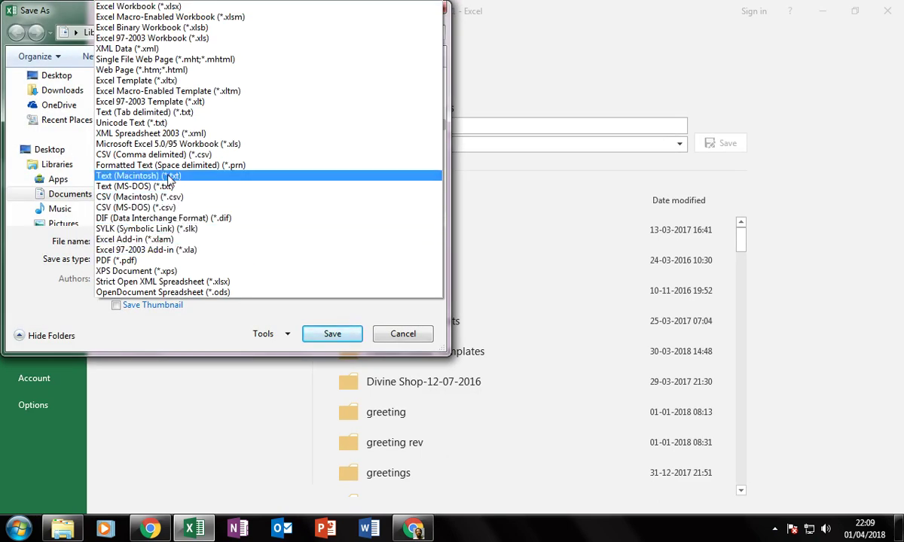
pyautogui.click(175, 82)
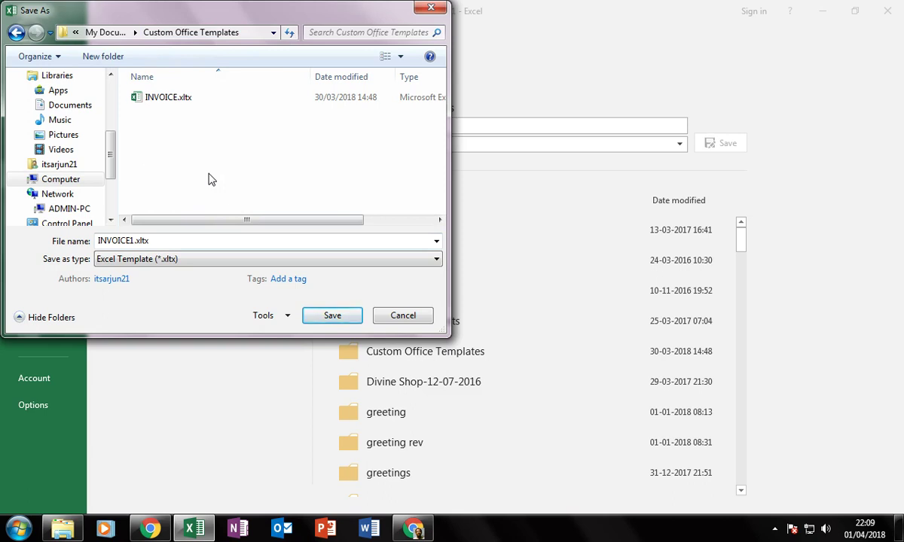
pyautogui.click(62, 180)
pyautogui.doubleClick(204, 148)
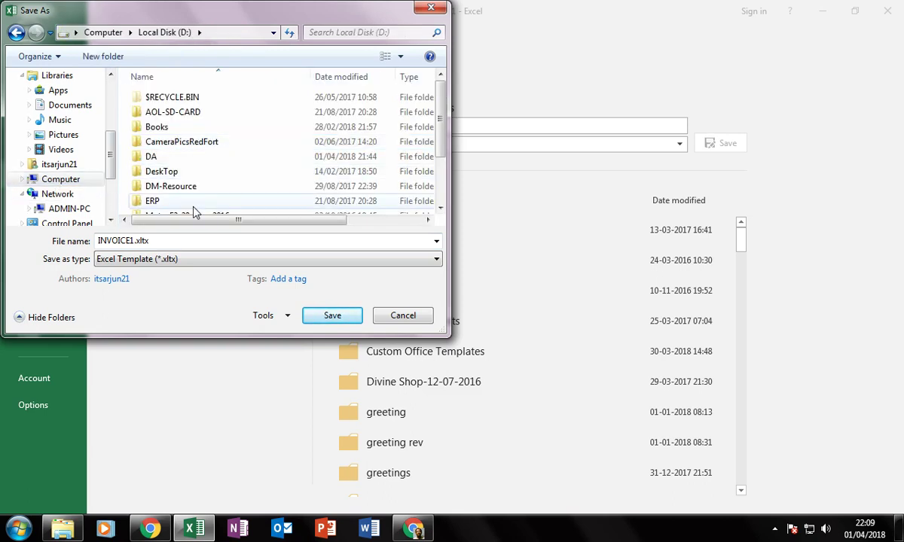
pyautogui.doubleClick(153, 157)
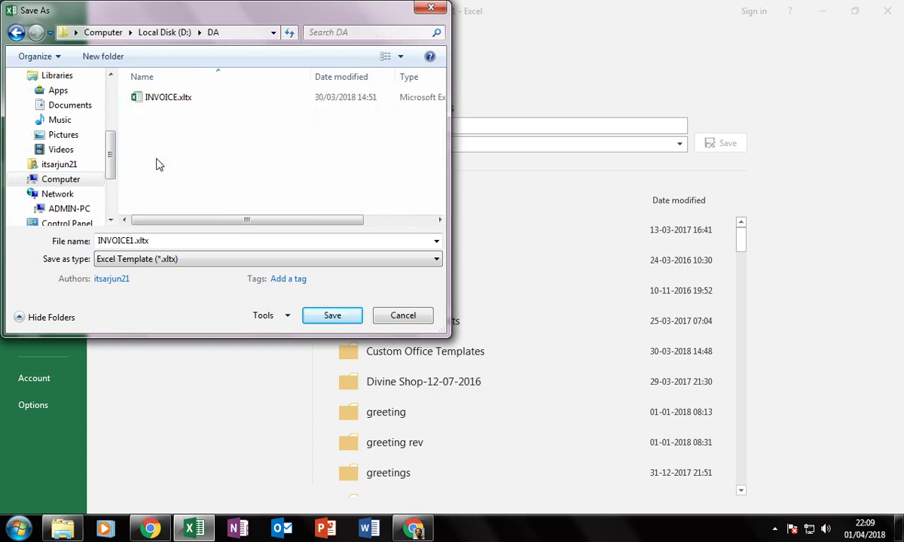
pyautogui.doubleClick(132, 241)
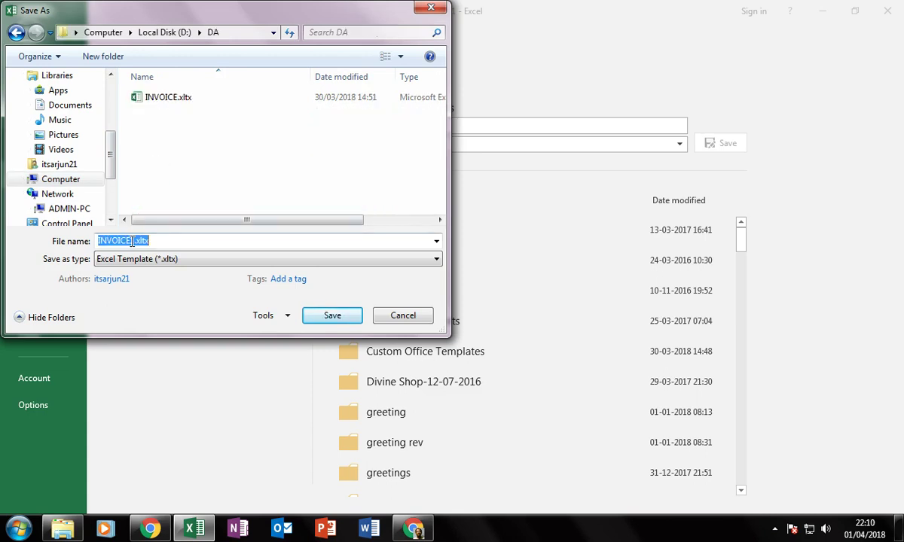
pyautogui.click(209, 240)
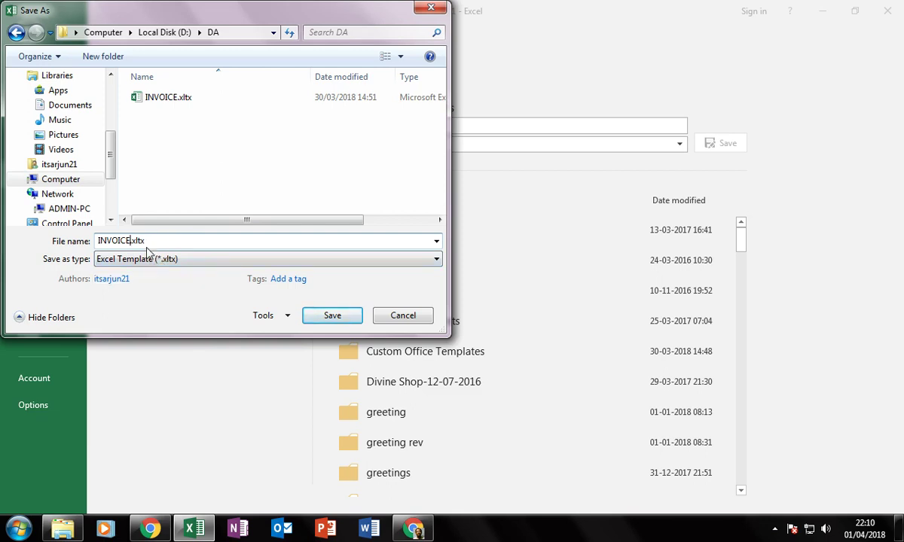
pyautogui.click(317, 314)
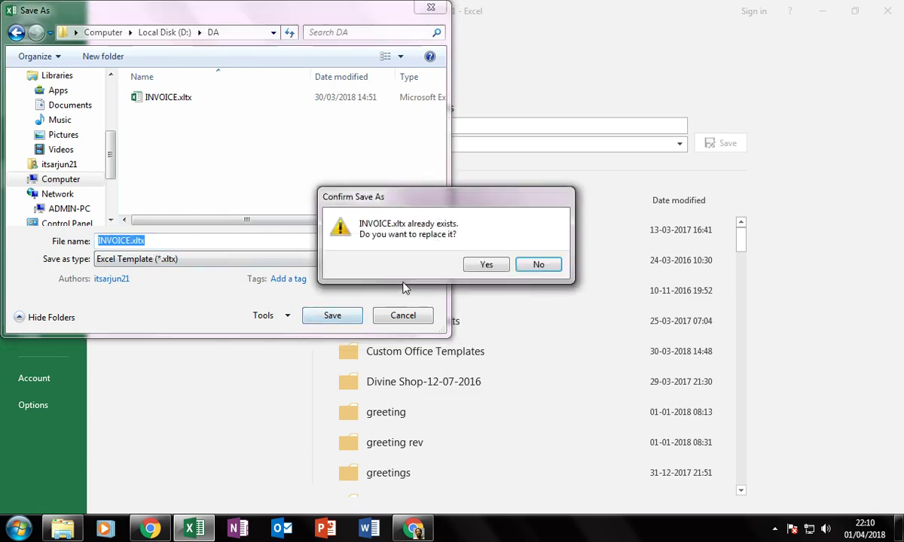
pyautogui.click(499, 265)
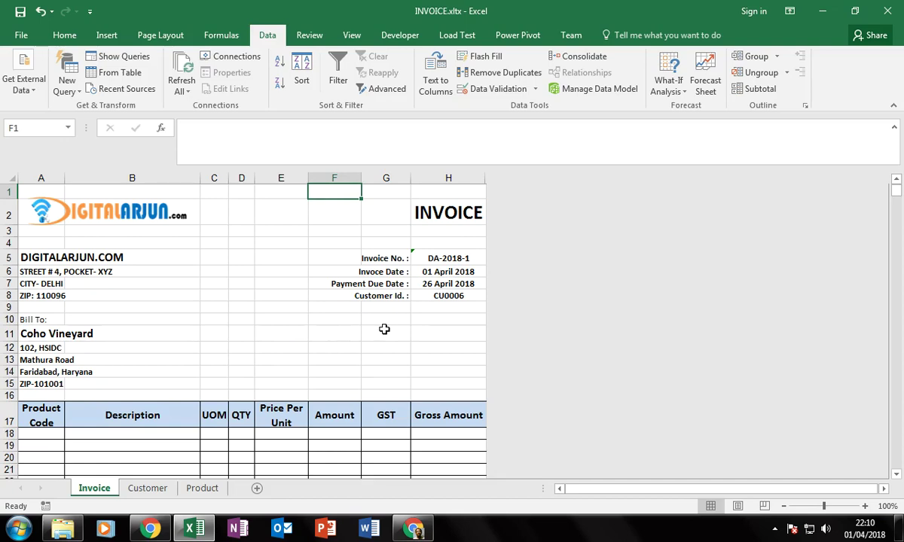
# Open INVOICE.xltx from the DA folder window to create a new INVOICE1 workbook.
pyautogui.scroll(-2, 680, 200)
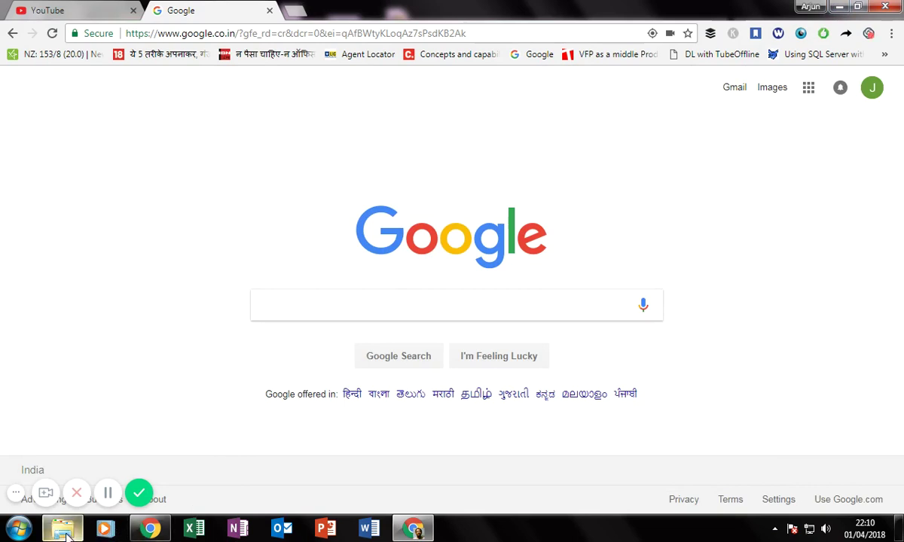
pyautogui.moveTo(66, 535)
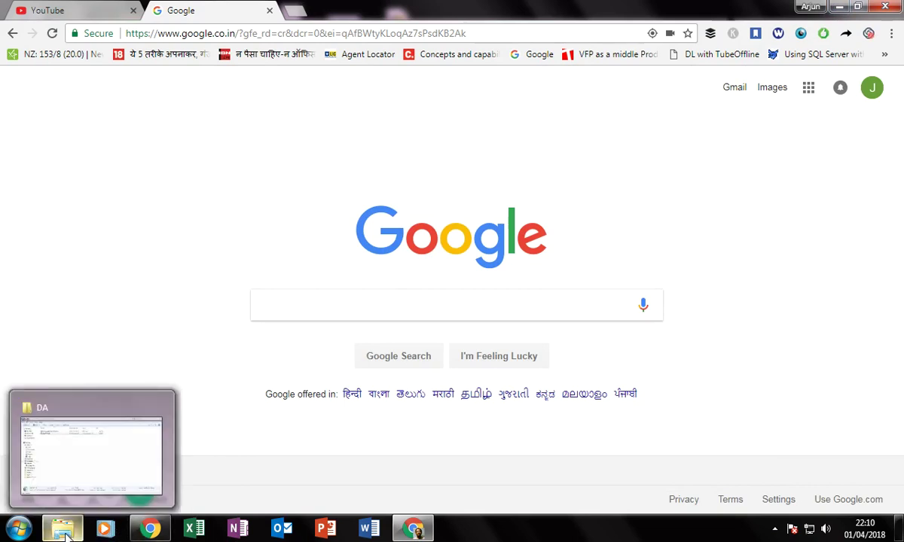
pyautogui.click(89, 460)
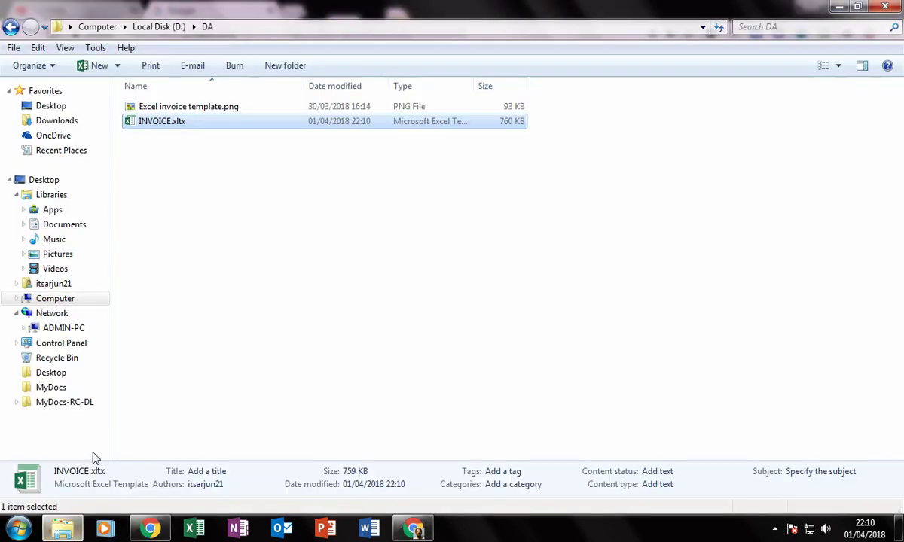
pyautogui.click(167, 216)
pyautogui.doubleClick(161, 125)
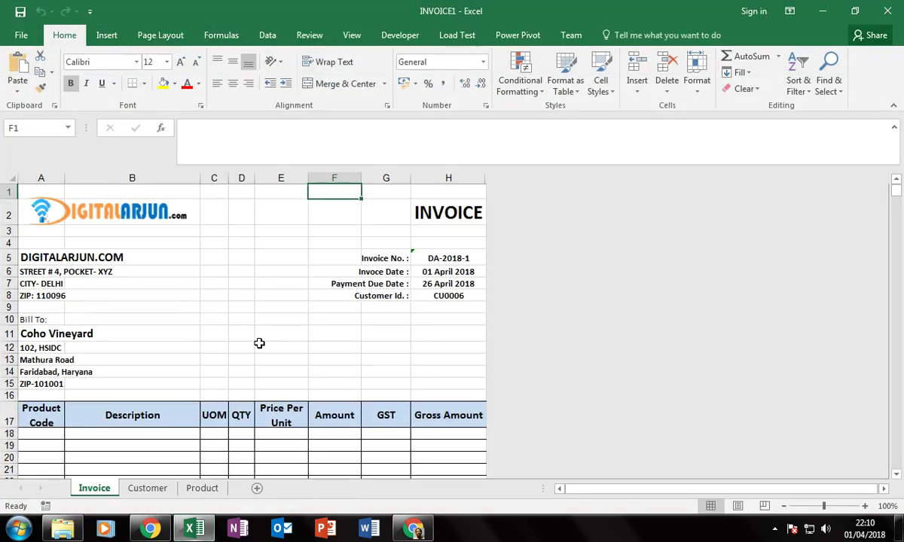
# Delete the customer name in A11, blanking address, due date and customer ID, then show File Info.
pyautogui.click(214, 271)
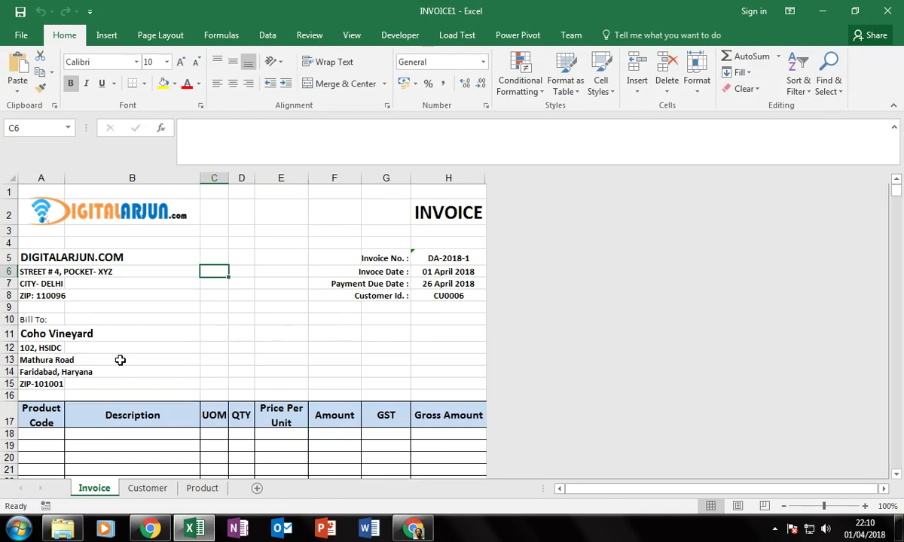
pyautogui.click(48, 333)
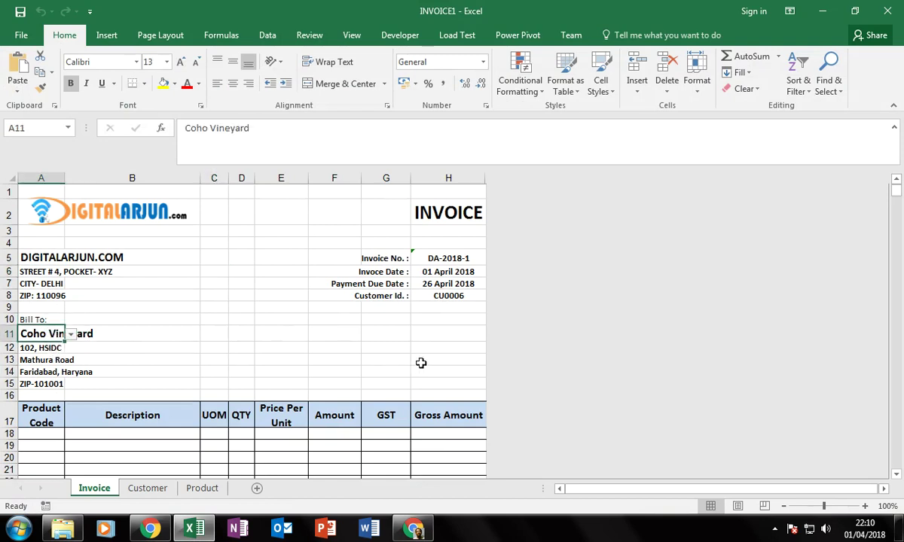
pyautogui.press('Delete')
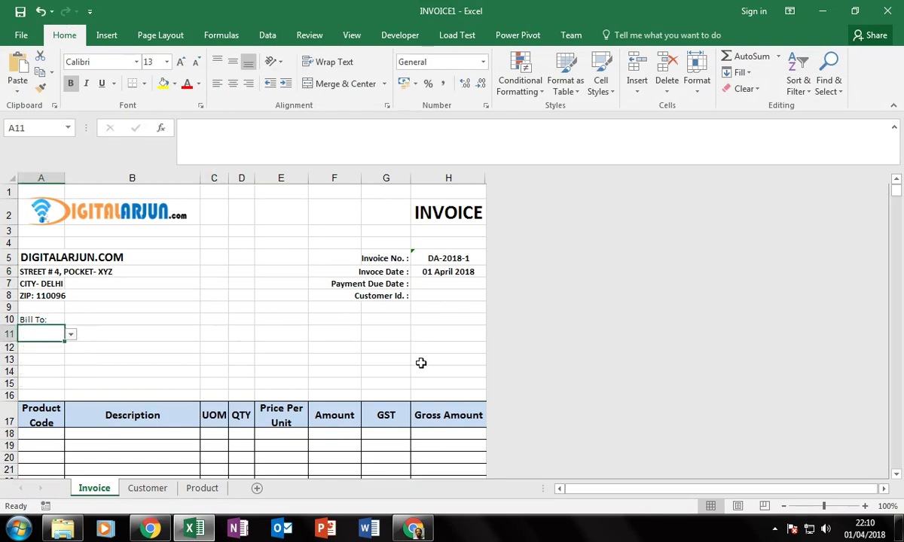
pyautogui.press('Right')
pyautogui.press('Right')
pyautogui.press('Right')
pyautogui.press('Right')
pyautogui.press('Right')
pyautogui.press('Right')
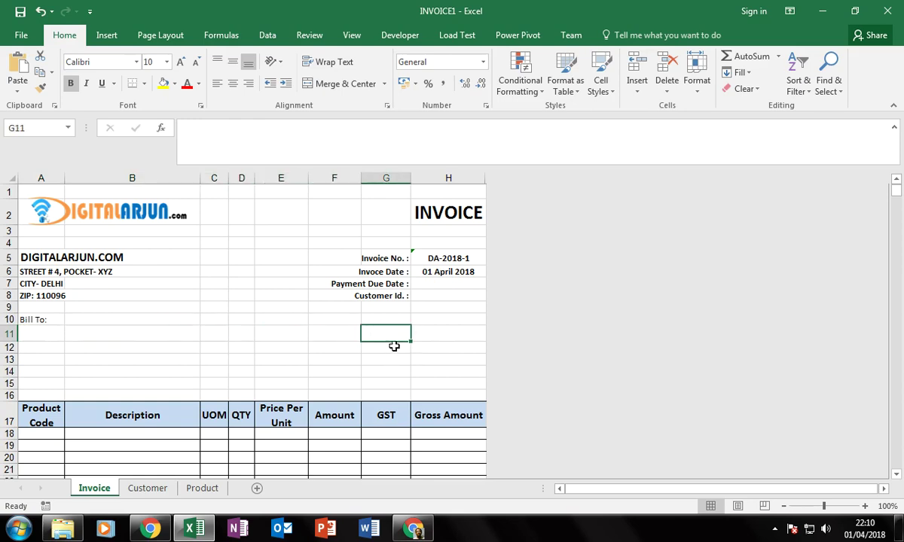
pyautogui.scroll(-4, 393, 355)
pyautogui.scroll(-3, 395, 360)
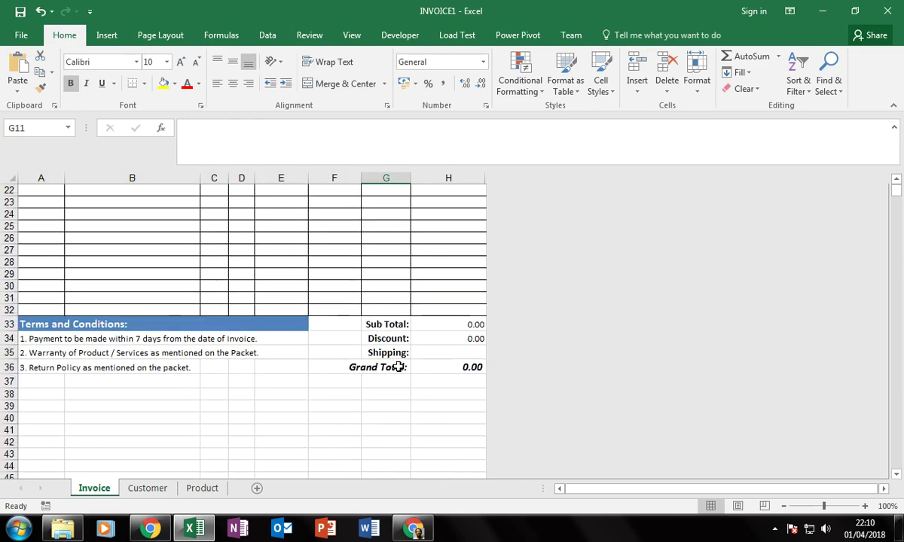
pyautogui.scroll(7, 397, 369)
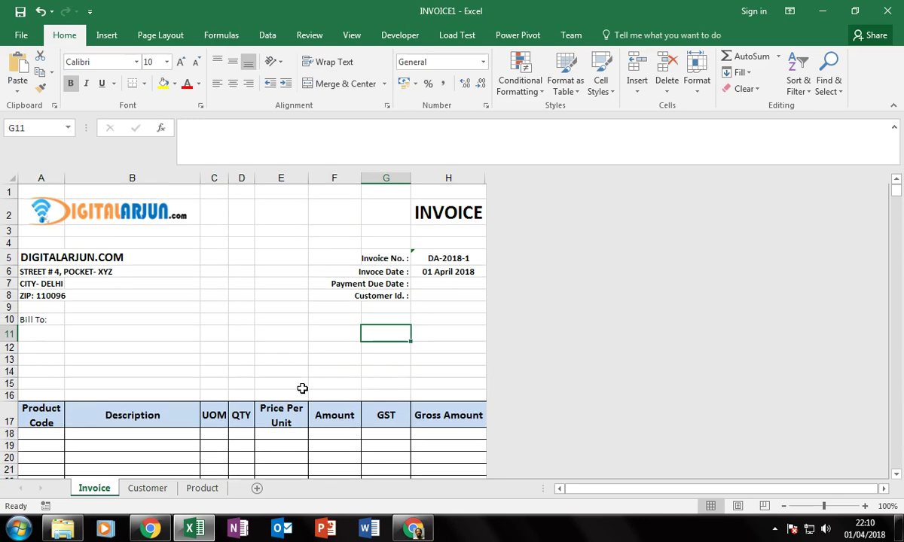
pyautogui.click(185, 342)
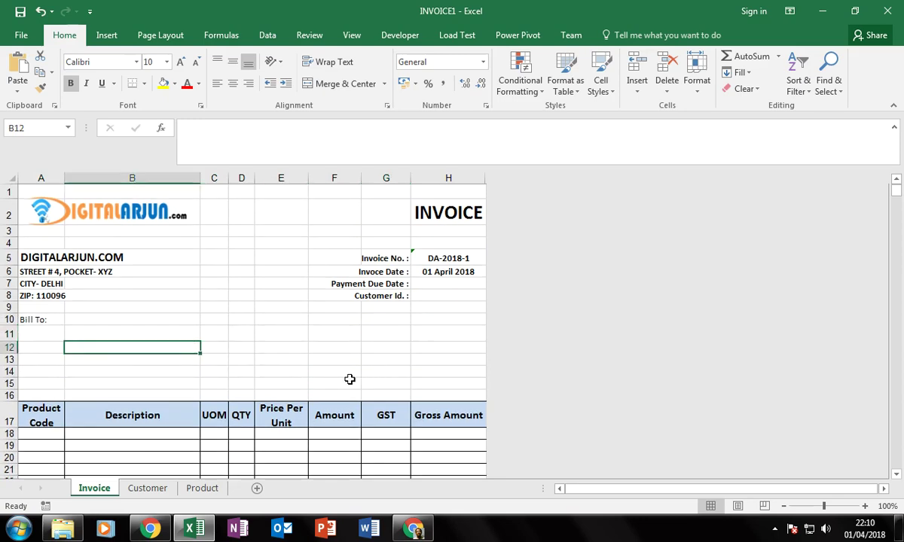
pyautogui.hotkey('alt', 'f')
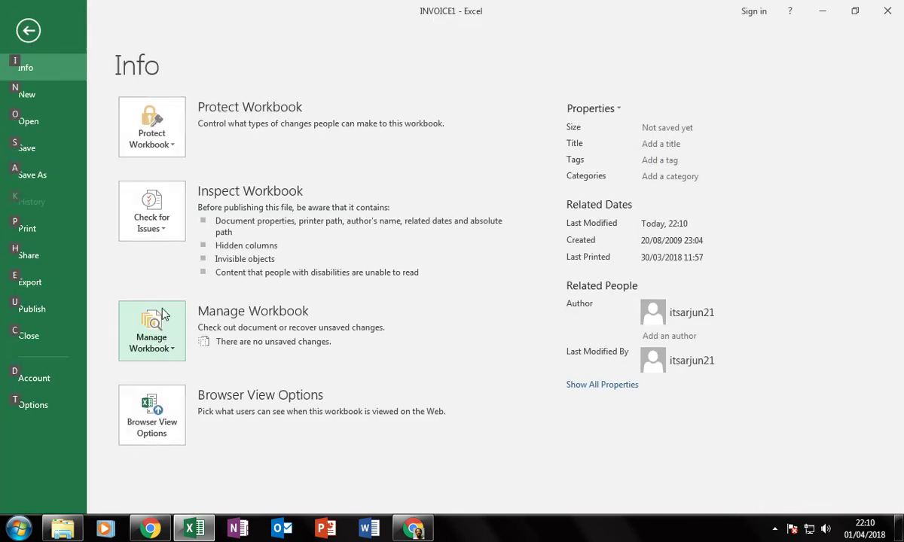
# Save the workbook as Excel Template INVOICE.xltx in D:\DA, replacing the existing file.
pyautogui.click(51, 175)
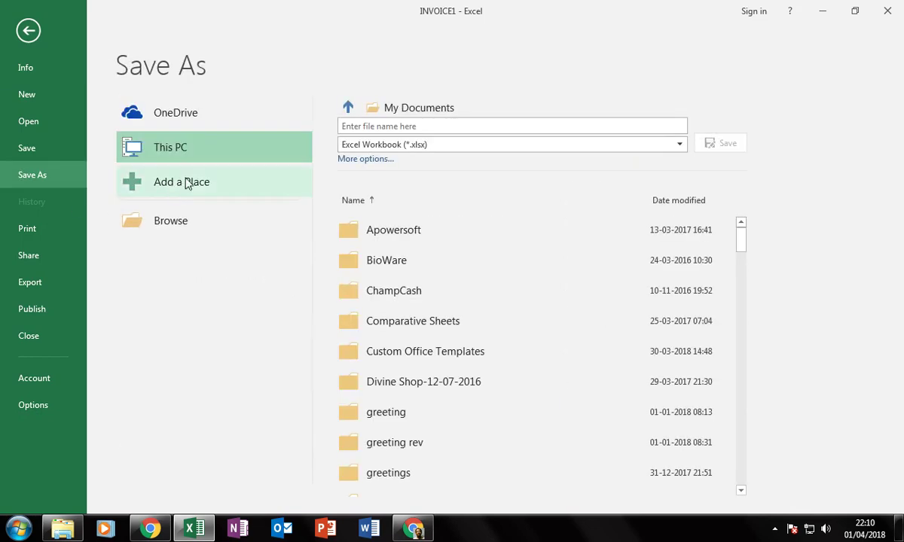
pyautogui.click(190, 227)
pyautogui.click(234, 259)
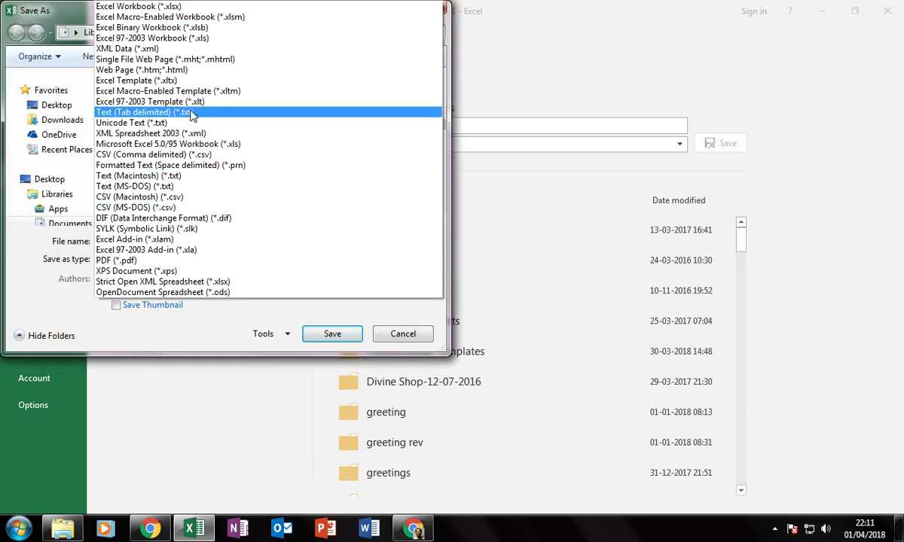
pyautogui.click(179, 80)
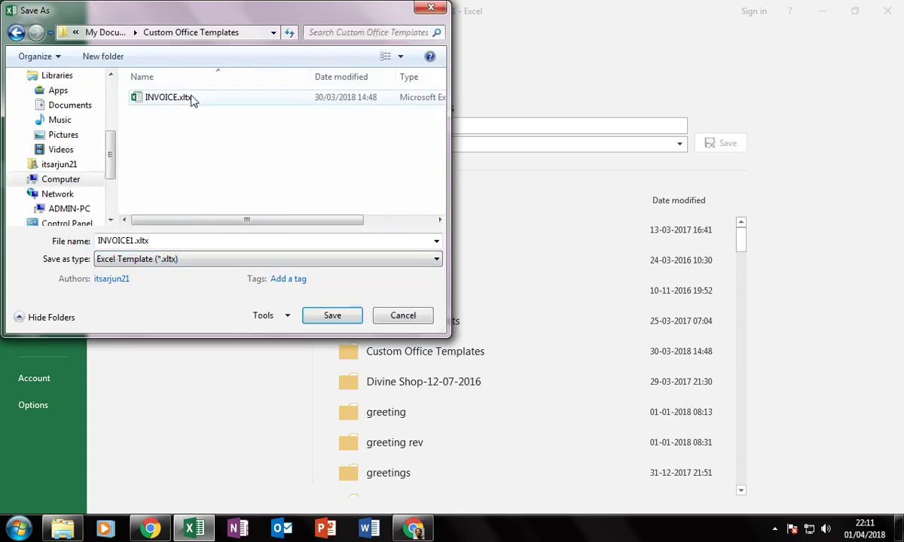
pyautogui.click(128, 241)
pyautogui.click(128, 241)
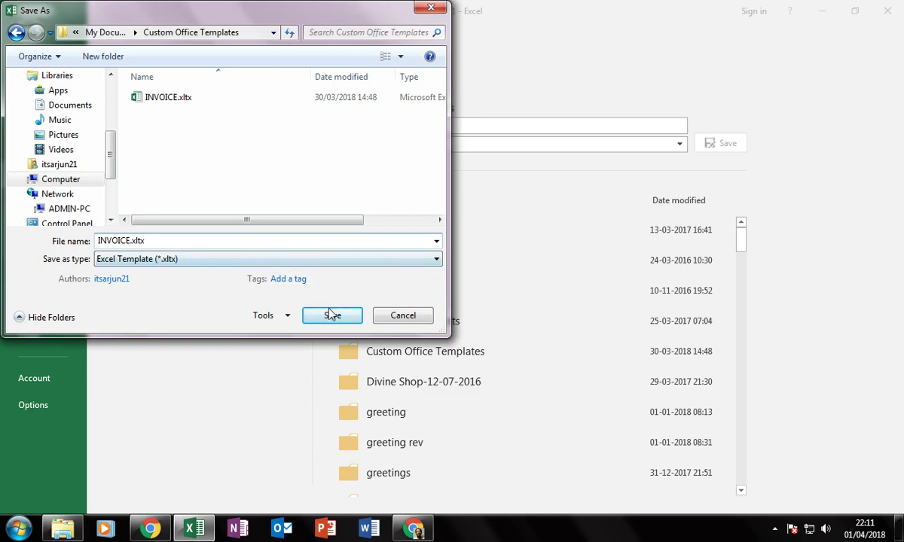
pyautogui.click(59, 179)
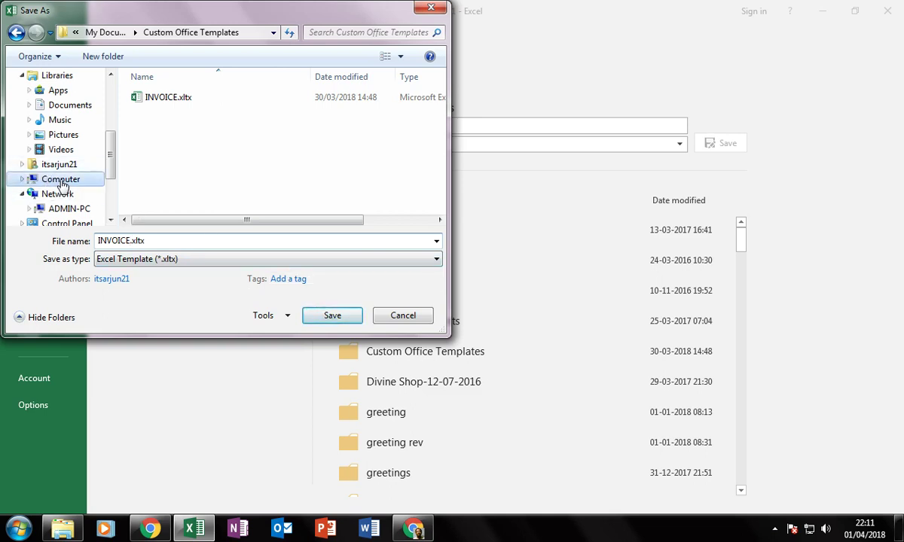
pyautogui.doubleClick(190, 155)
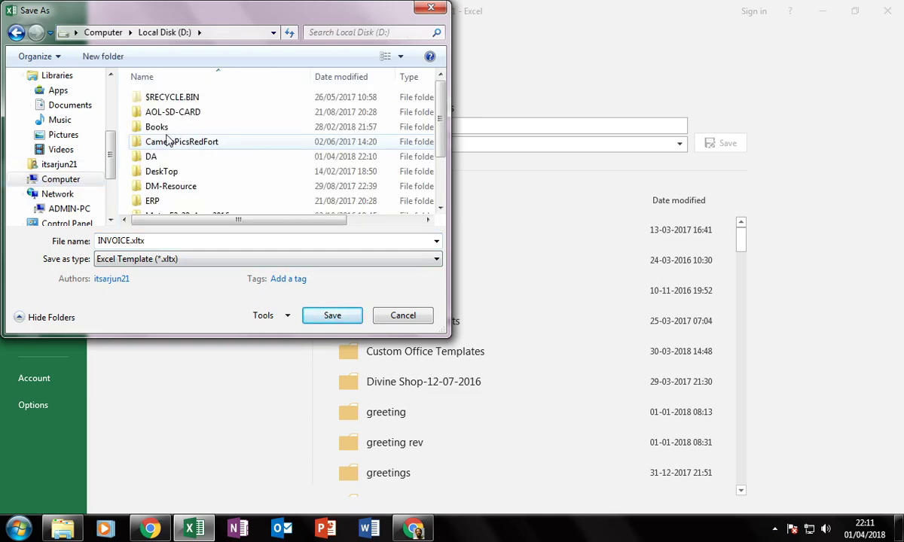
pyautogui.doubleClick(152, 156)
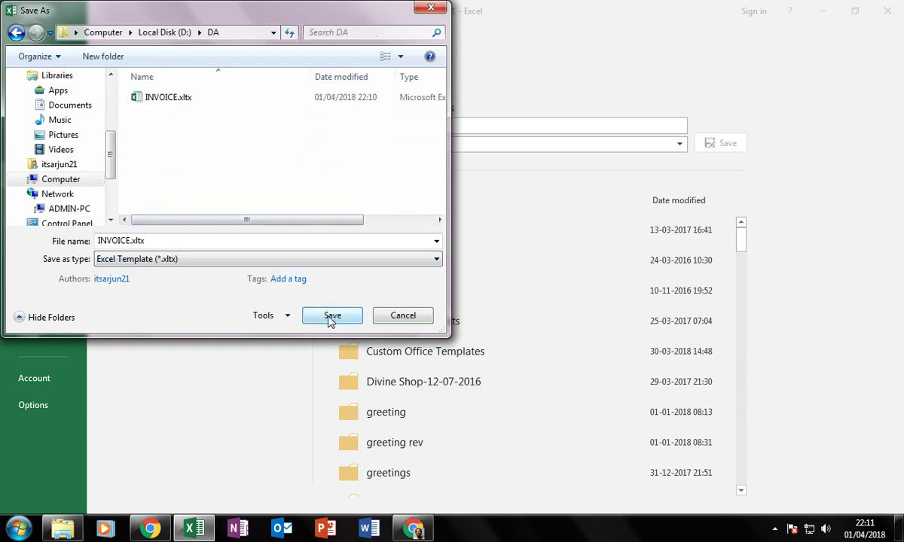
pyautogui.click(330, 315)
pyautogui.click(483, 265)
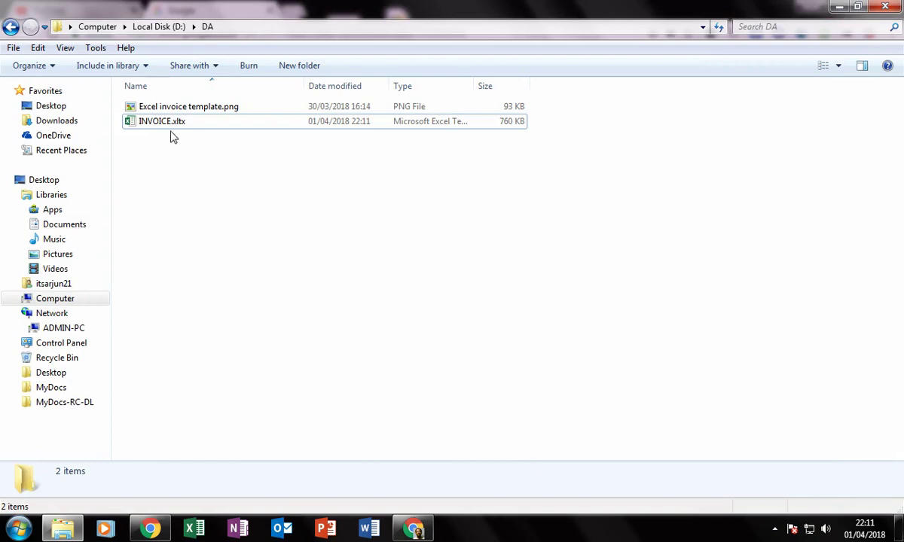
# Start a new invoice from INVOICE.xltx, then open the template file itself for editing.
pyautogui.doubleClick(172, 124)
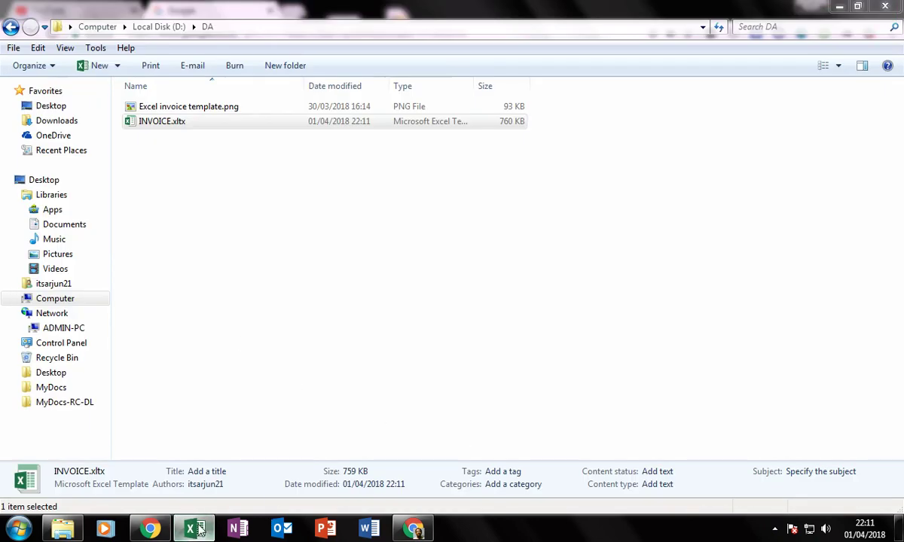
pyautogui.click(189, 486)
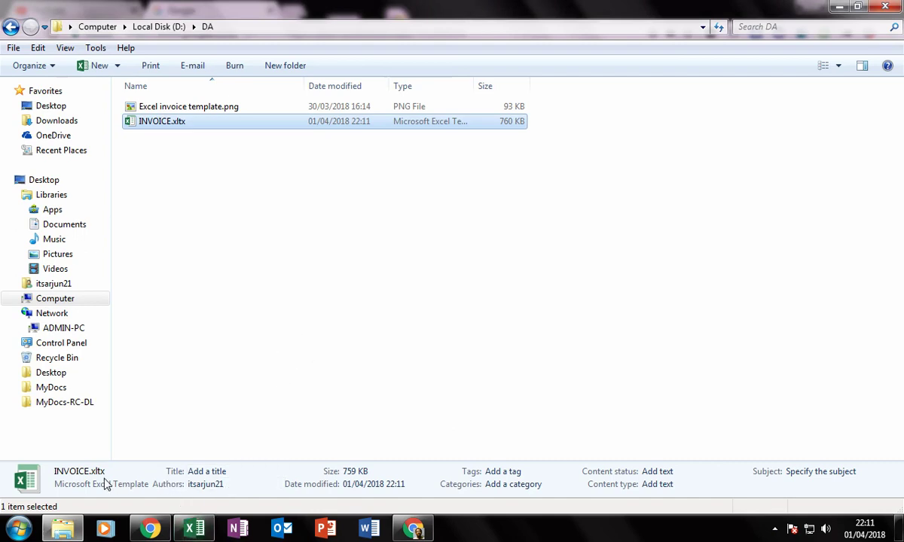
pyautogui.rightClick(41, 484)
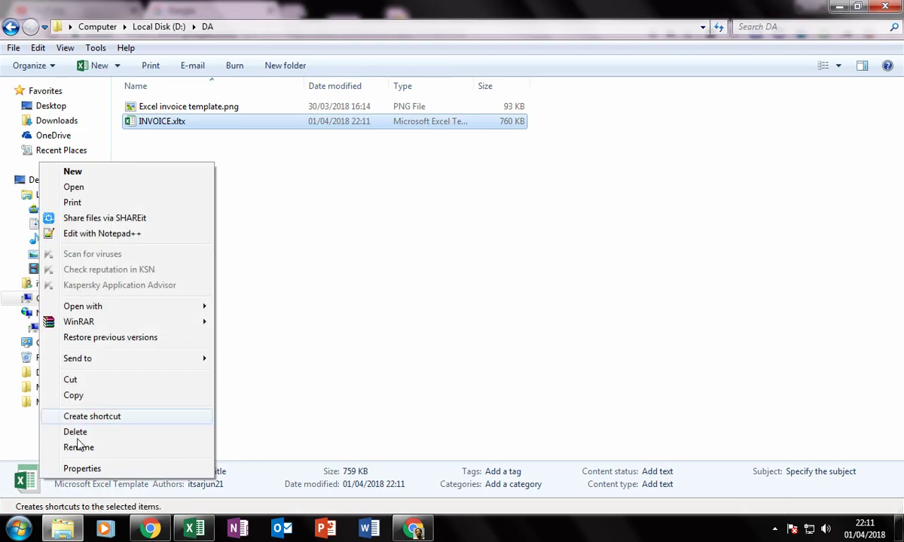
pyautogui.click(74, 187)
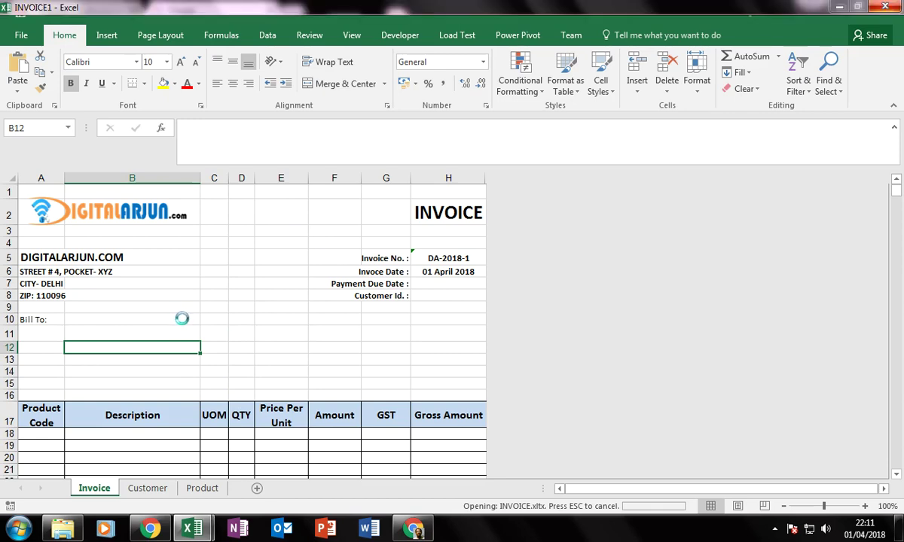
pyautogui.click(234, 321)
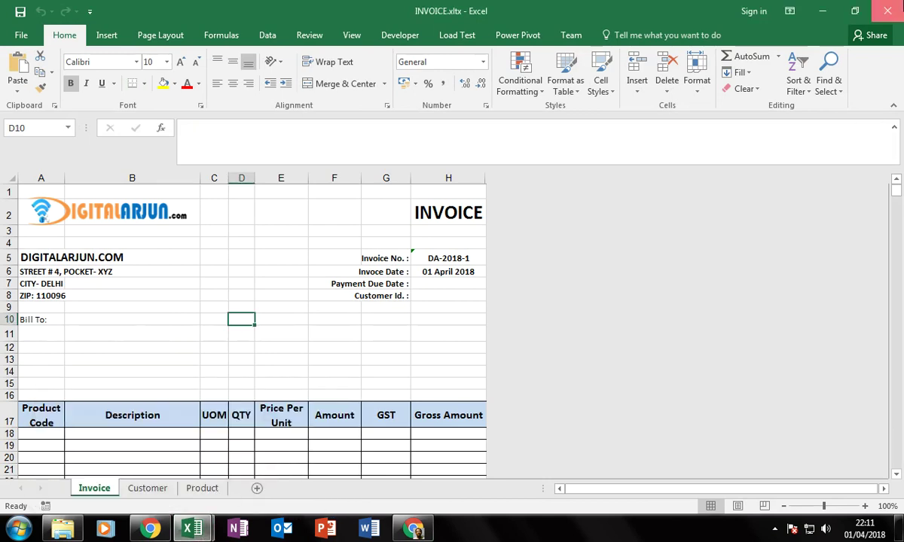
# Close the INVOICE.xltx template window without saving changes.
pyautogui.click(888, 10)
pyautogui.click(450, 280)
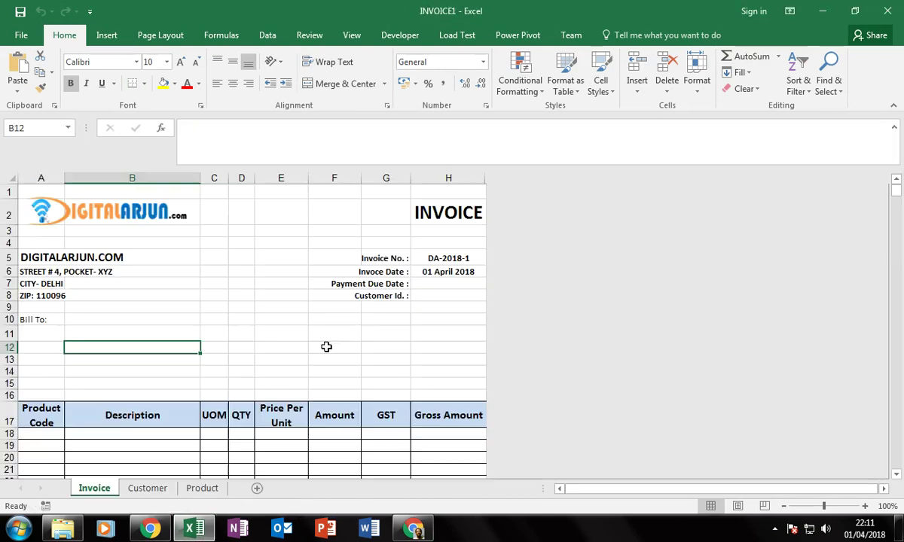
pyautogui.click(234, 361)
pyautogui.press('Up')
pyautogui.press('Up')
pyautogui.press('Up')
pyautogui.press('Up')
pyautogui.press('Up')
pyautogui.press('Left')
pyautogui.press('Left')
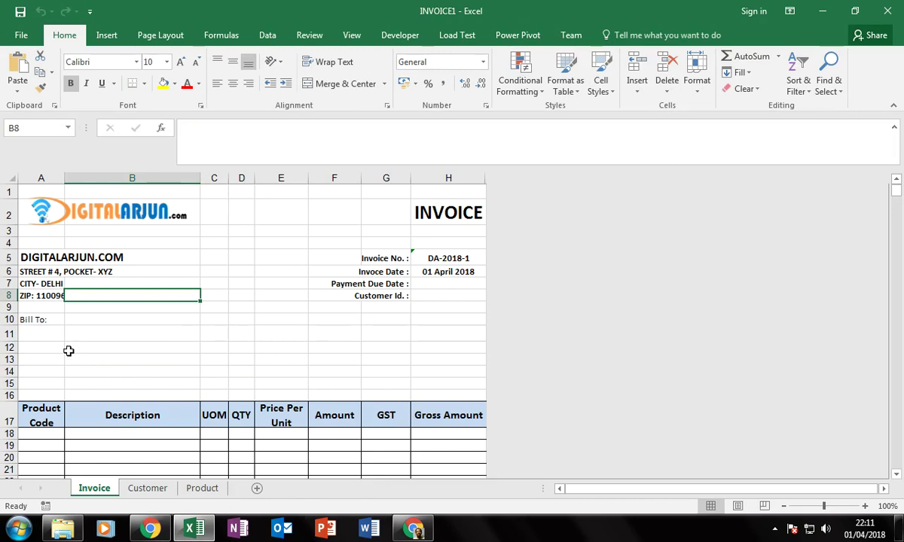
# Bill INVOICE1 to A Datum Corporation in A11, filling address, due date and ID CU0002.
pyautogui.click(53, 333)
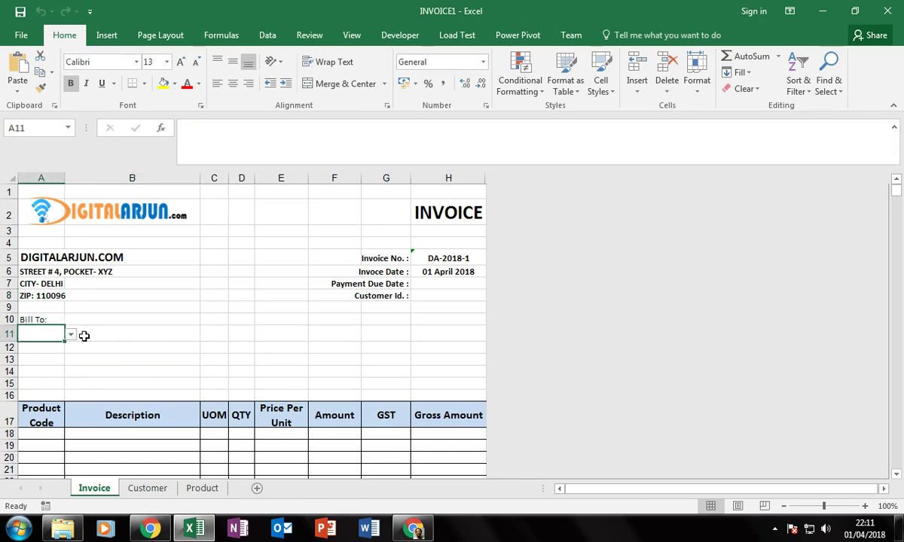
pyautogui.click(71, 333)
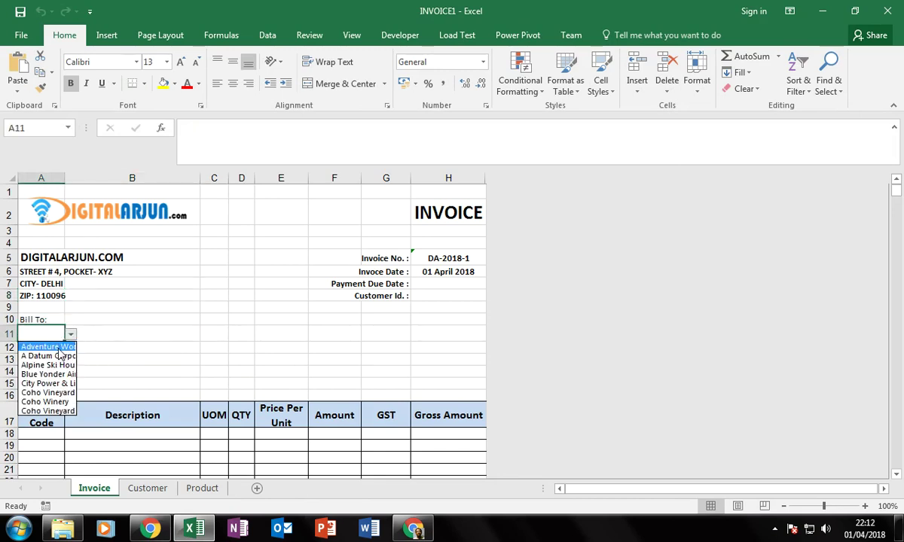
pyautogui.click(63, 356)
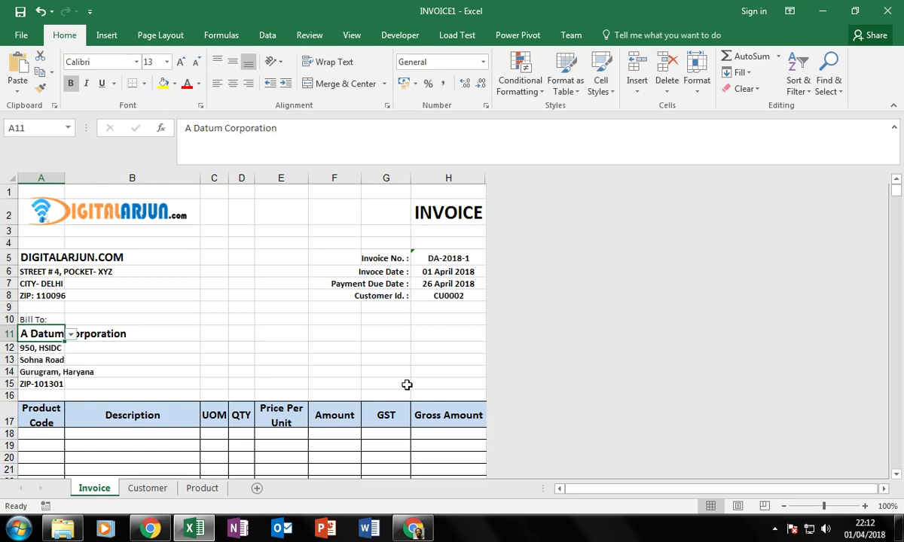
pyautogui.press('Right')
pyautogui.scroll(-4, 324, 361)
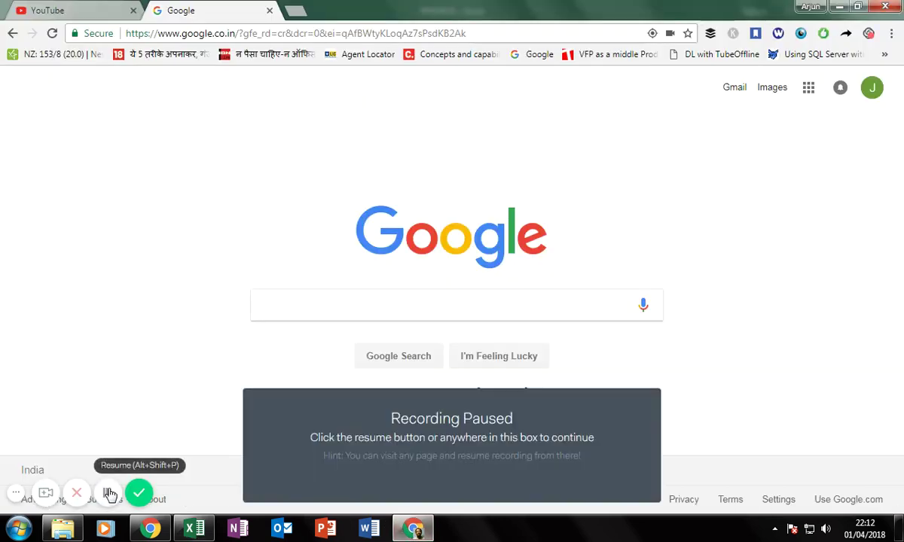
pyautogui.click(107, 494)
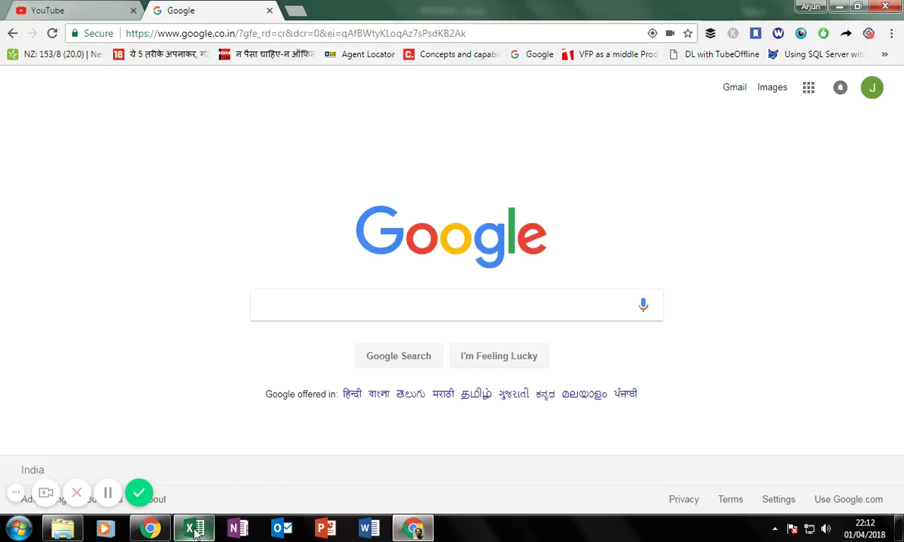
pyautogui.click(194, 529)
pyautogui.scroll(1, 129, 288)
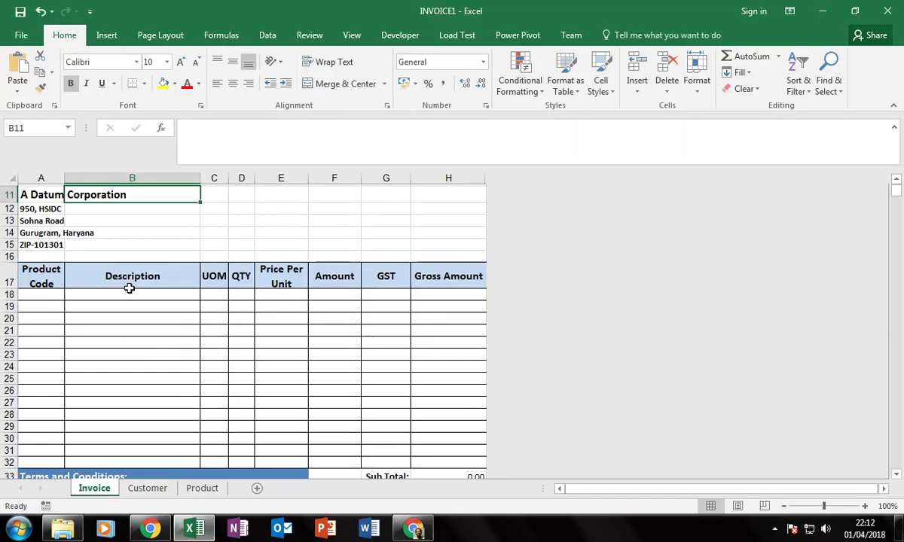
pyautogui.scroll(2, 129, 289)
# Add Binder with quantity 25 and Desk with quantity 15 as the first two items.
pyautogui.click(133, 342)
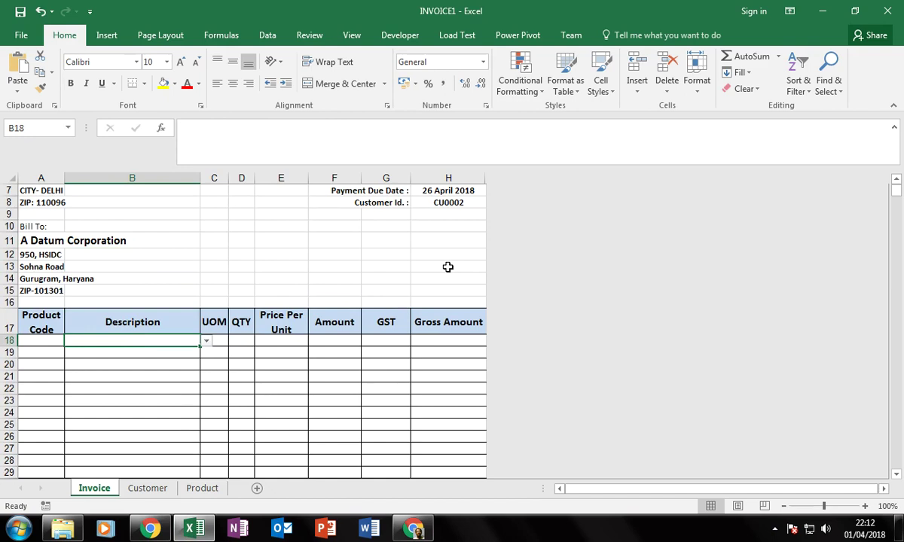
pyautogui.hotkey('alt', 'Down')
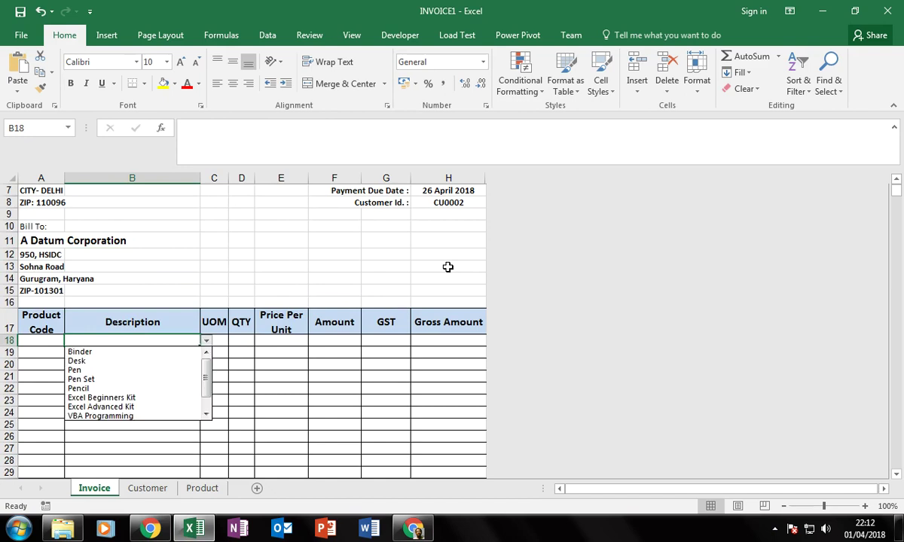
pyautogui.press('Down')
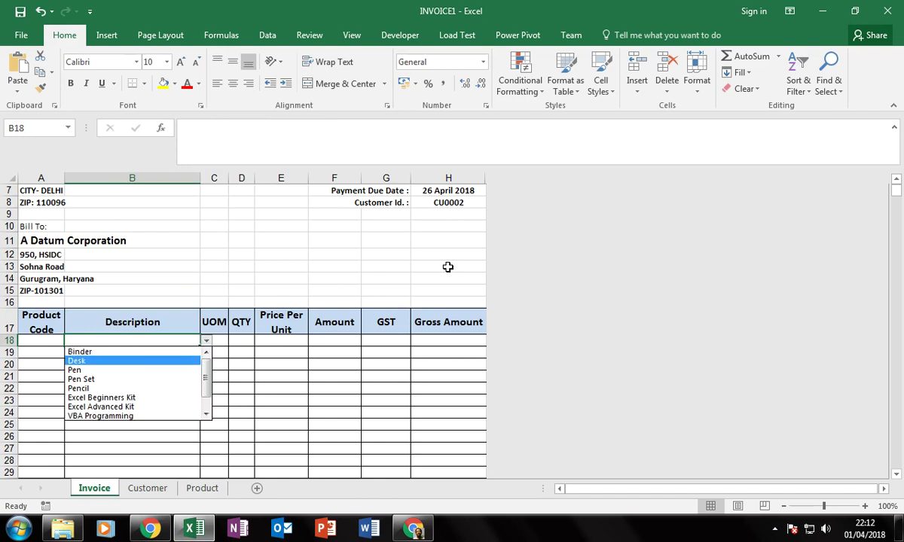
pyautogui.press('Up')
pyautogui.press('Return')
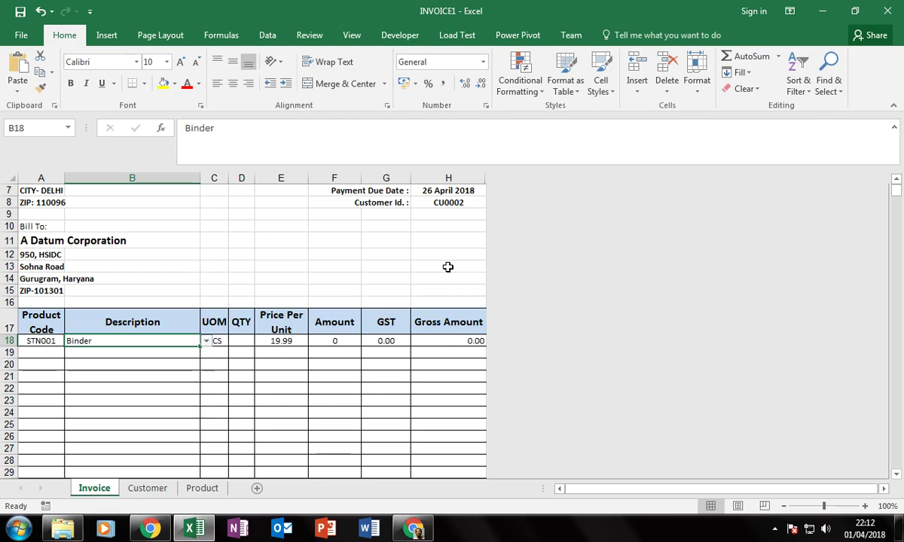
pyautogui.press('Right')
pyautogui.press('Right')
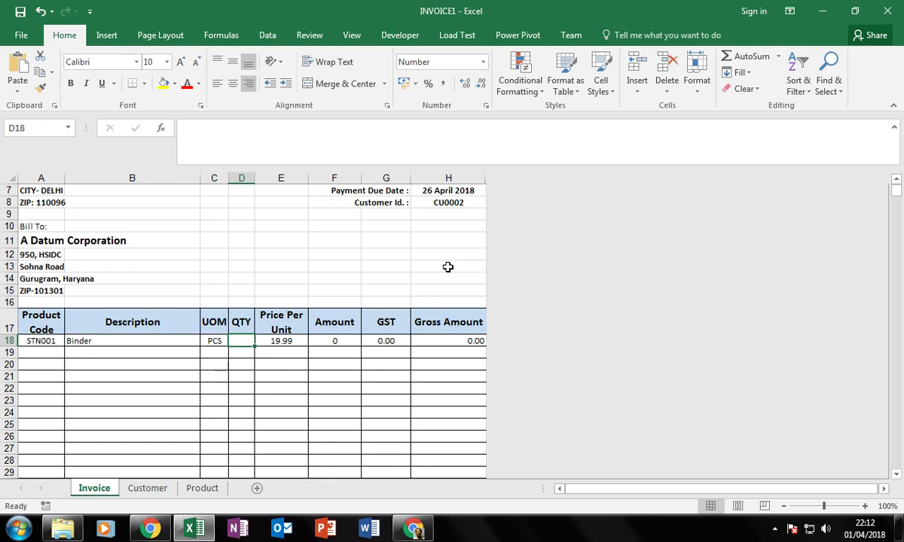
pyautogui.write('25')
pyautogui.press('Return')
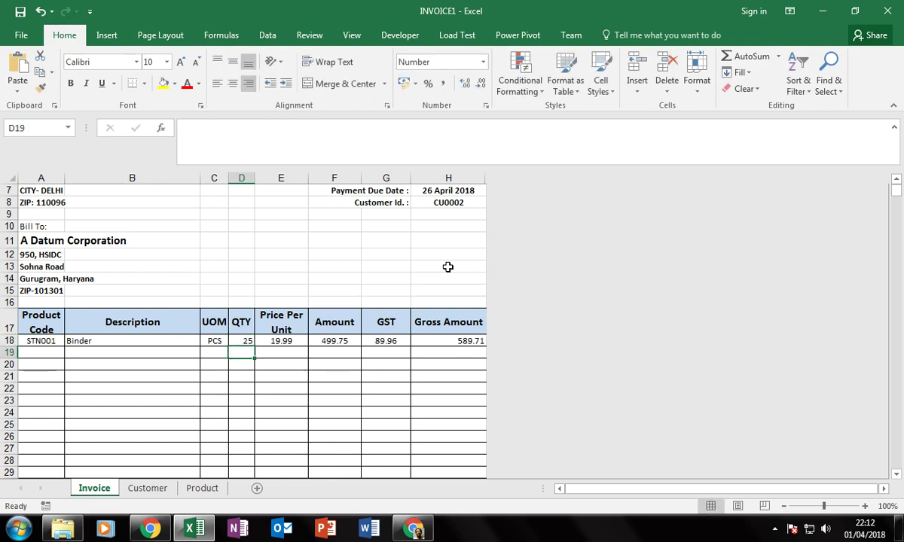
pyautogui.press('Left')
pyautogui.press('Left')
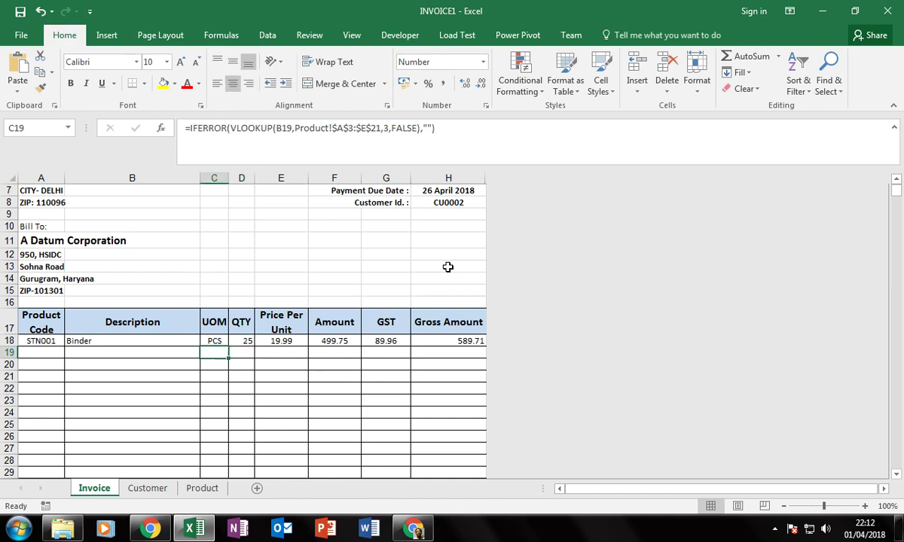
pyautogui.hotkey('alt', 'Down')
pyautogui.press('Down')
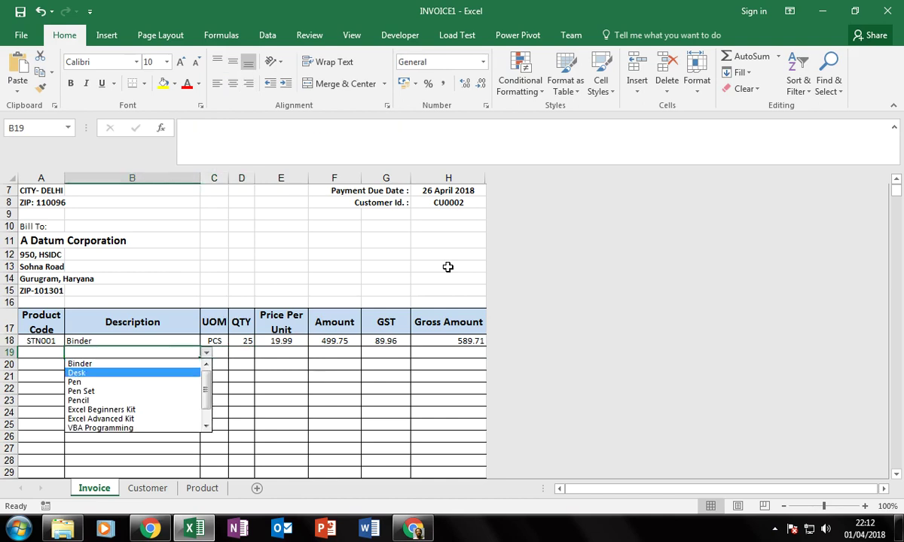
pyautogui.press('Return')
pyautogui.press('Right')
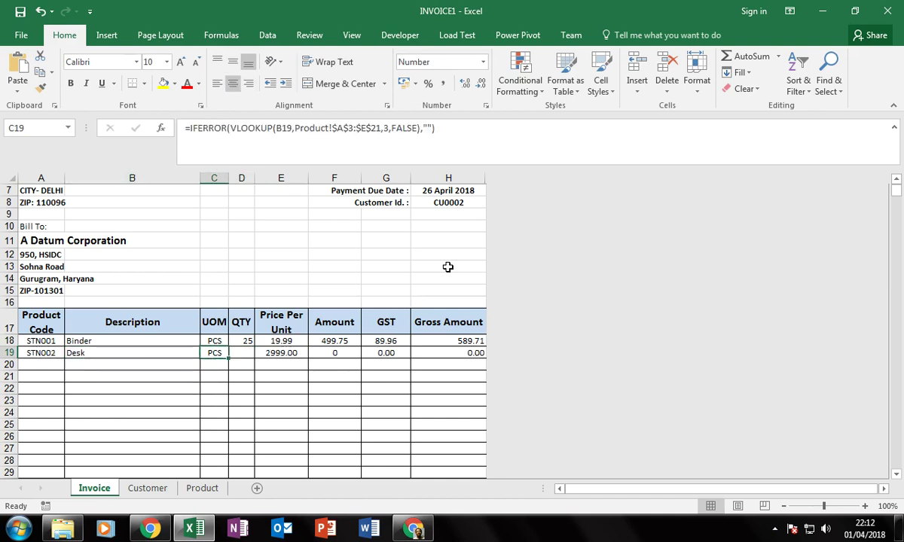
pyautogui.press('Right')
pyautogui.write('15')
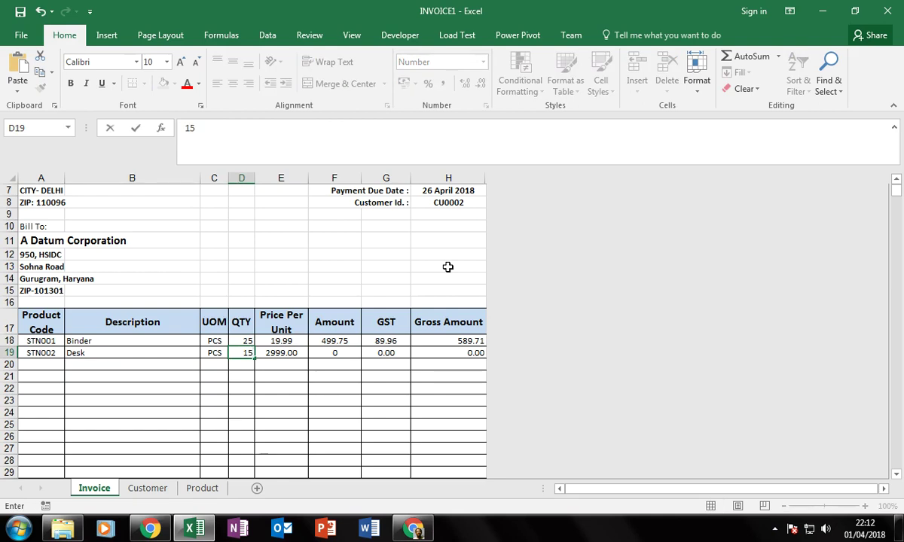
pyautogui.press('Return')
# Add Pen with quantity 150 and Pen Set with quantity 100 in rows 20 and 21.
pyautogui.press('Left')
pyautogui.press('Left')
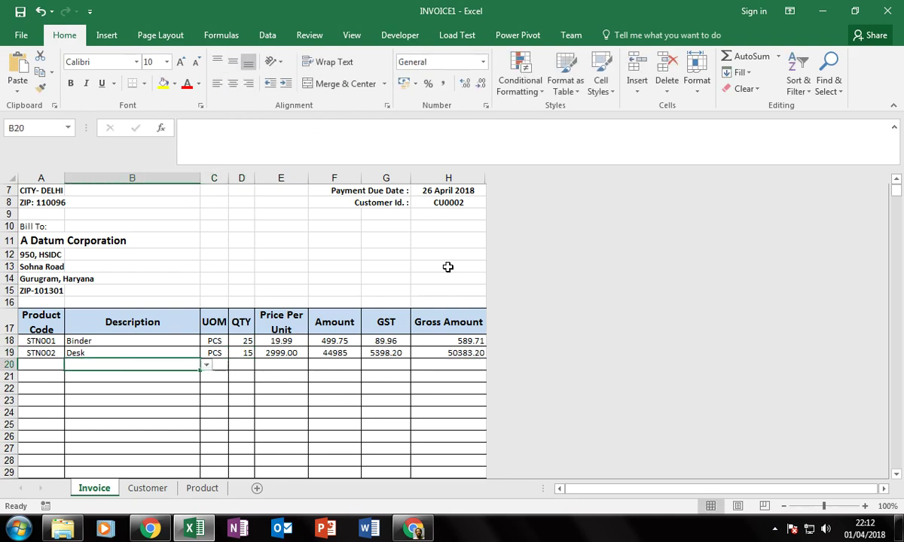
pyautogui.hotkey('alt', 'Down')
pyautogui.press('Down')
pyautogui.press('Down')
pyautogui.press('Return')
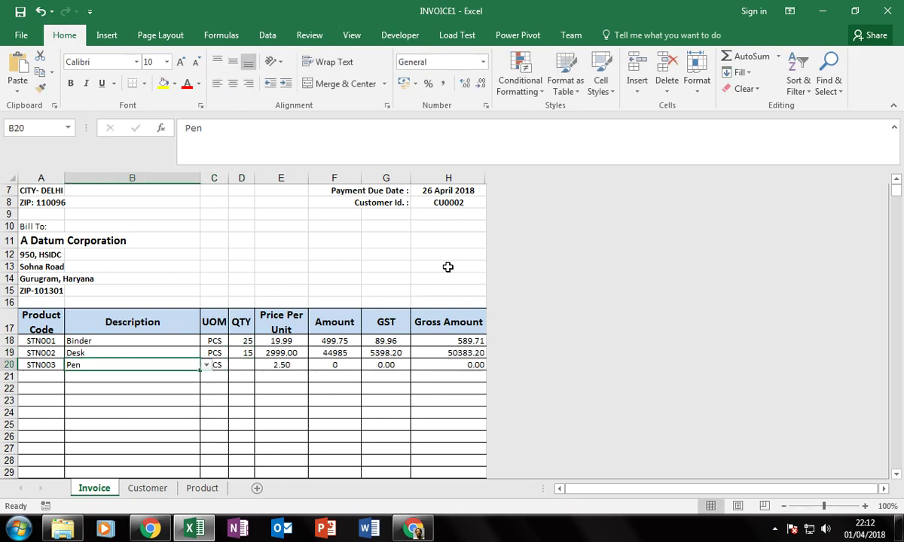
pyautogui.press('Right')
pyautogui.press('Right')
pyautogui.write('1')
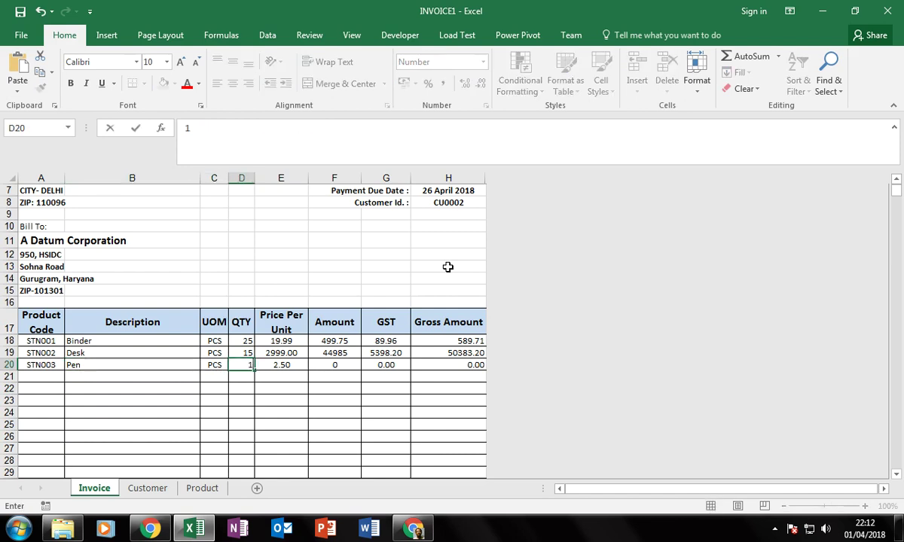
pyautogui.write('50')
pyautogui.press('Return')
pyautogui.press('Right')
pyautogui.press('Left')
pyautogui.press('Left')
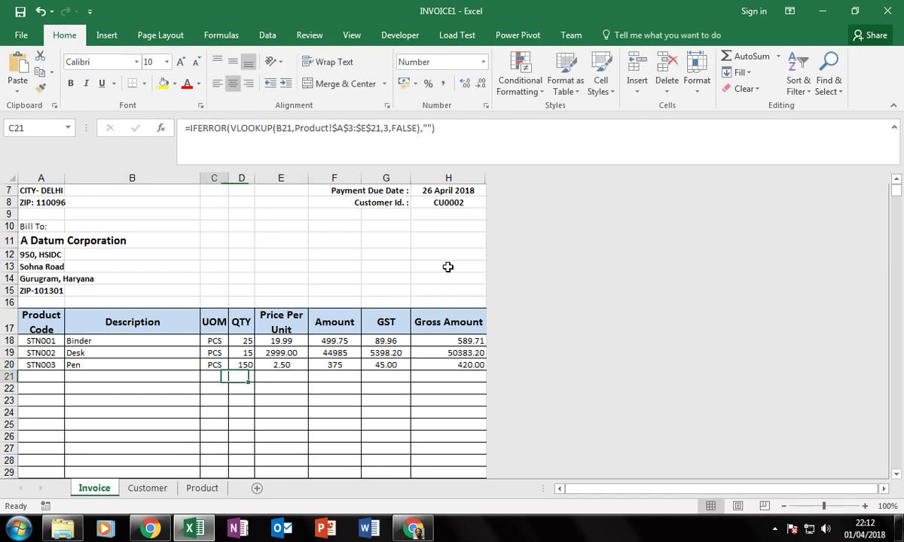
pyautogui.hotkey('alt', 'Down')
pyautogui.press('Down')
pyautogui.press('Down')
pyautogui.press('Down')
pyautogui.press('Down')
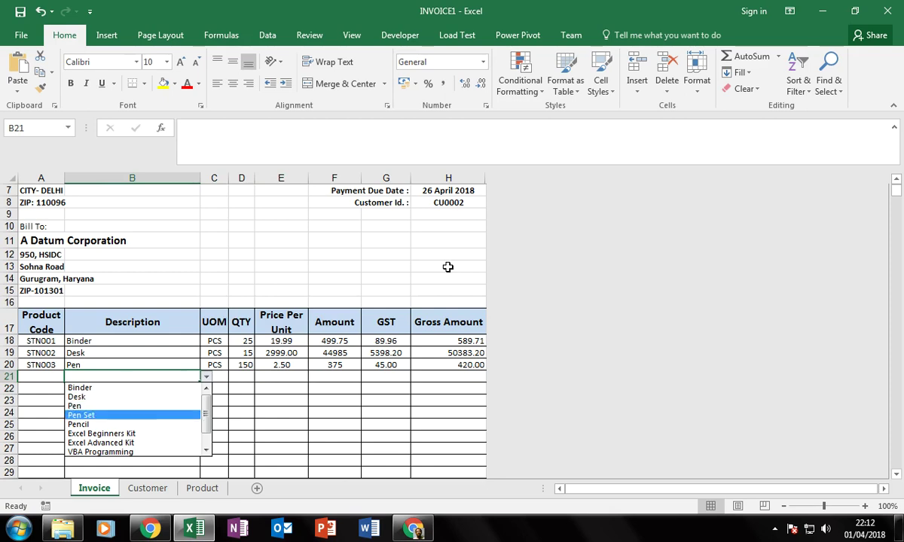
pyautogui.press('Return')
pyautogui.press('Right')
pyautogui.press('Right')
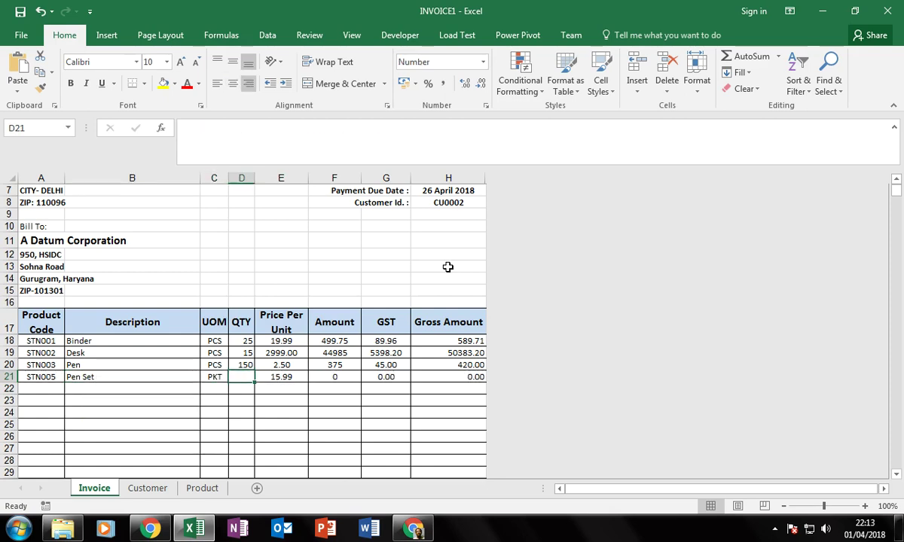
pyautogui.write('100')
pyautogui.press('Return')
# Add Pencil with quantity 150 in row 22, bringing the Grand Total to 61344.86.
pyautogui.press('Left')
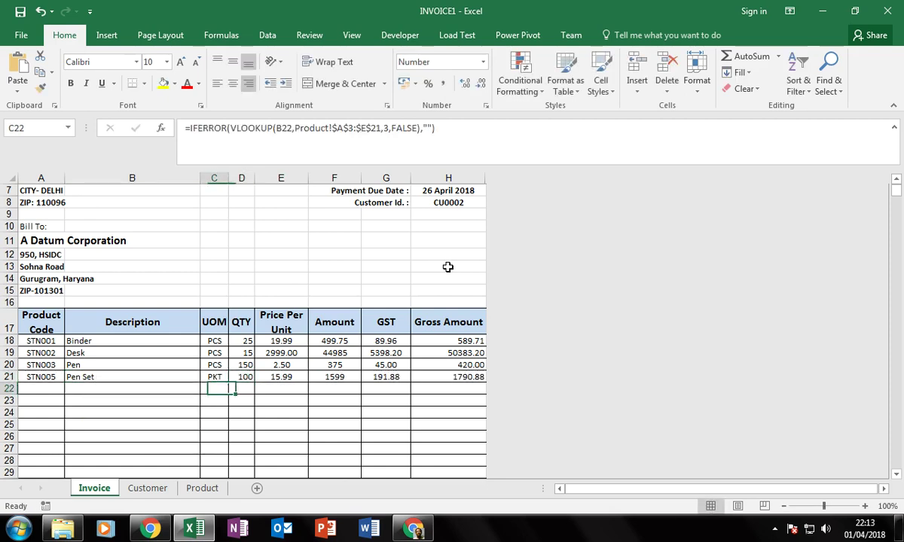
pyautogui.press('Left')
pyautogui.hotkey('alt', 'Down')
pyautogui.press('Down')
pyautogui.press('Down')
pyautogui.press('Down')
pyautogui.press('Down')
pyautogui.press('Down')
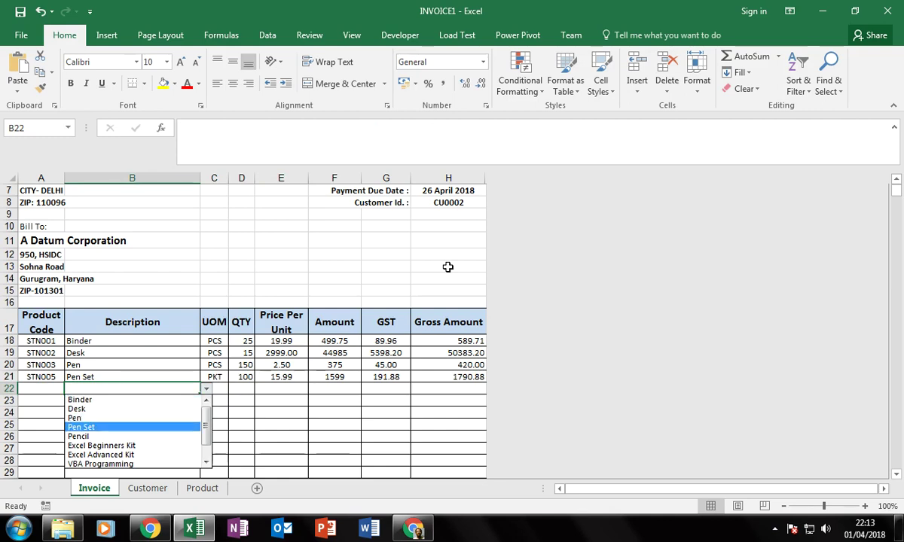
pyautogui.press('Return')
pyautogui.press('Right')
pyautogui.press('Right')
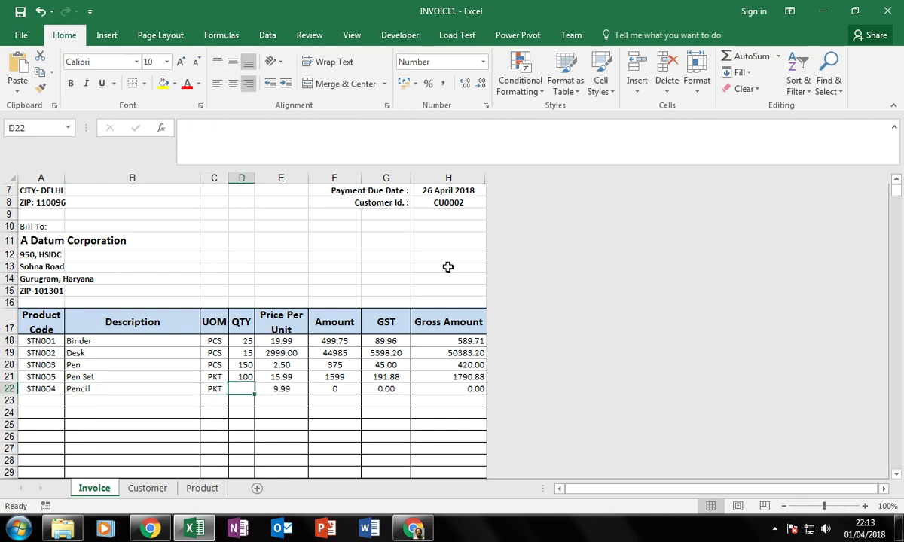
pyautogui.write('1')
pyautogui.press('Right')
pyautogui.press('Down')
pyautogui.press('Down')
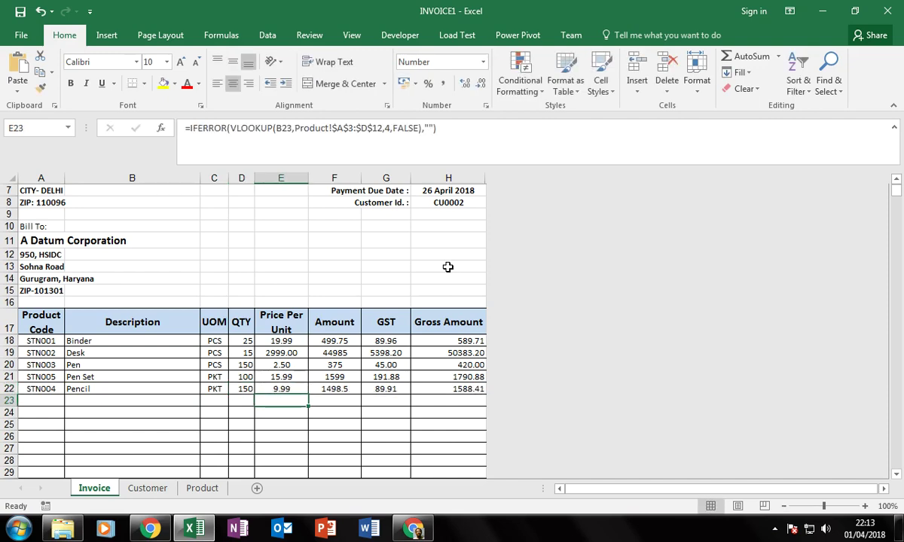
pyautogui.scroll(-4, 481, 299)
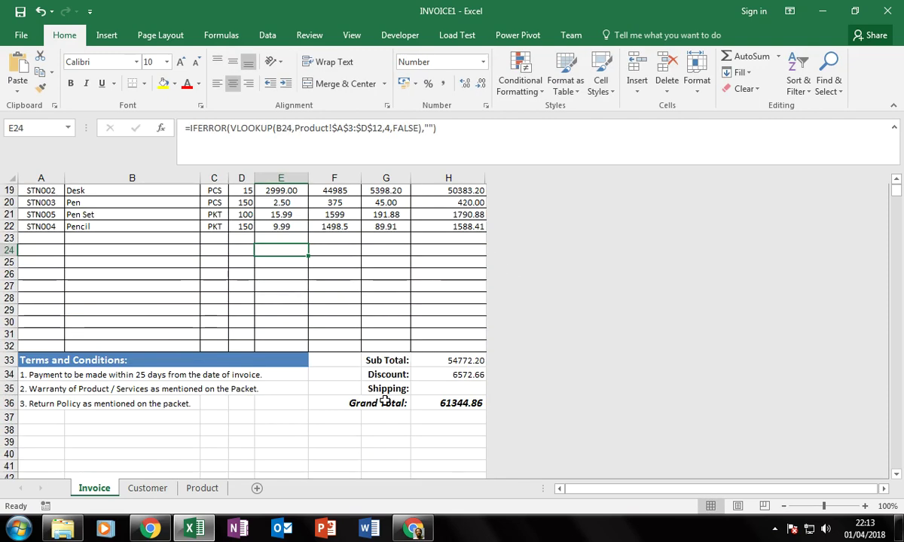
# Enter a 150 shipping charge in H35, raising the Grand Total to 61494.86.
pyautogui.click(448, 389)
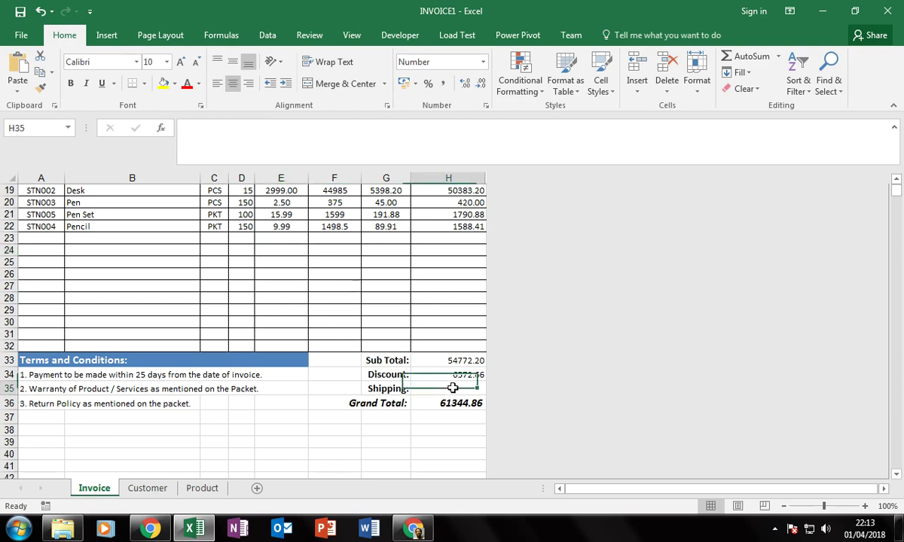
pyautogui.write('150')
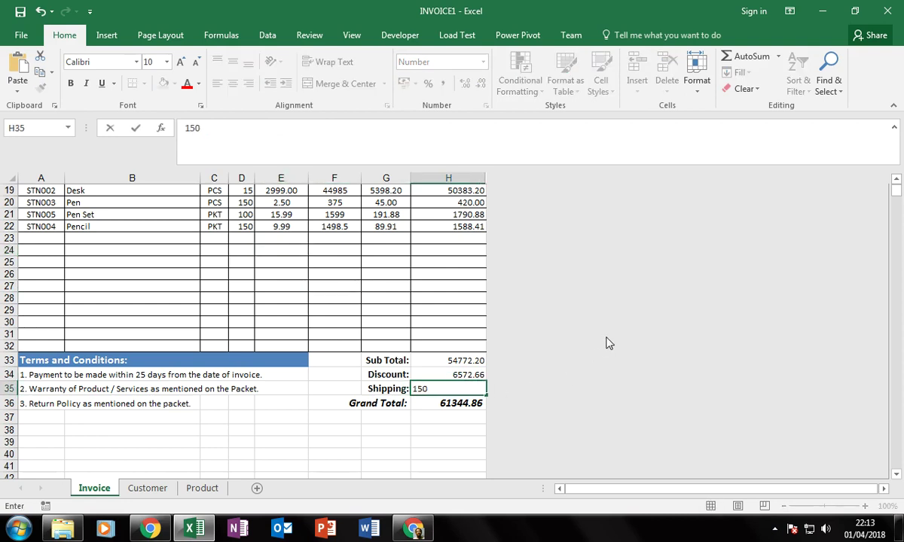
pyautogui.press('Return')
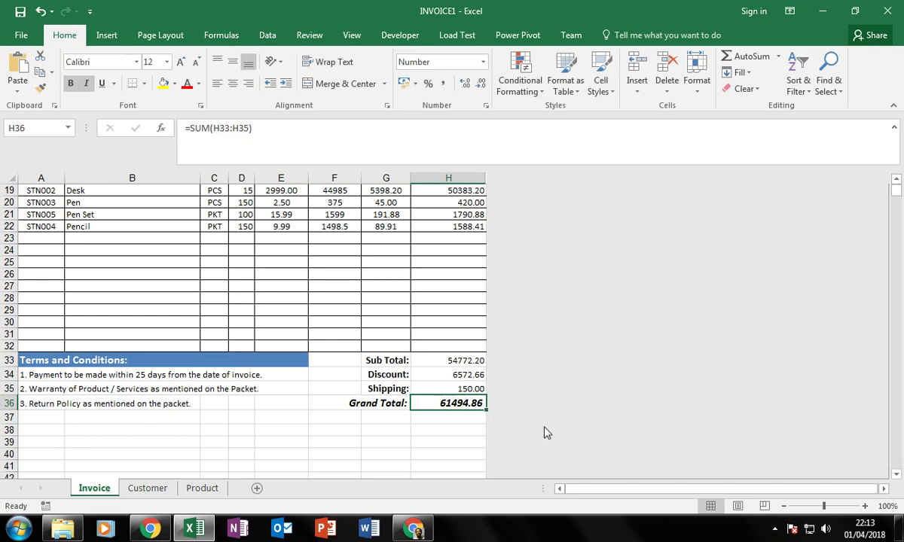
pyautogui.scroll(-4, 547, 432)
pyautogui.scroll(-3, 467, 426)
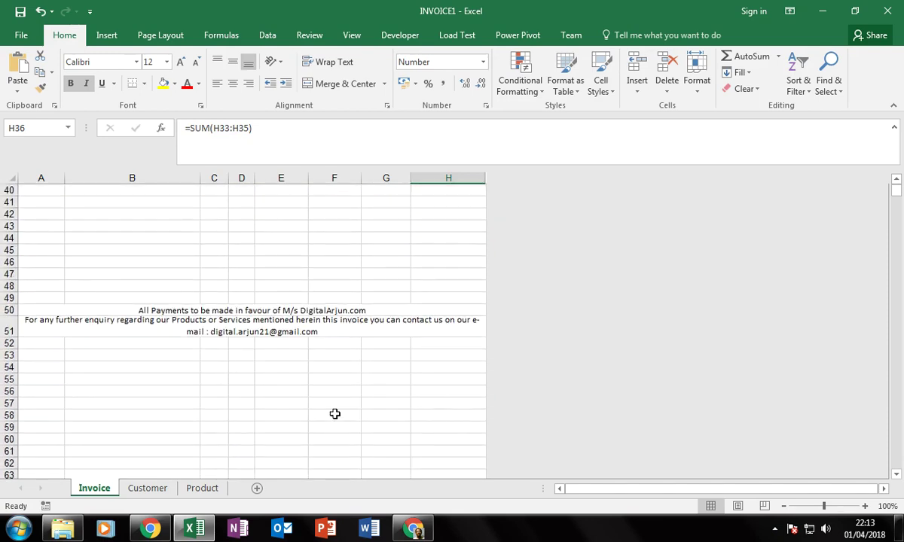
# Show the print preview of the one-page invoice.
pyautogui.scroll(12, 335, 414)
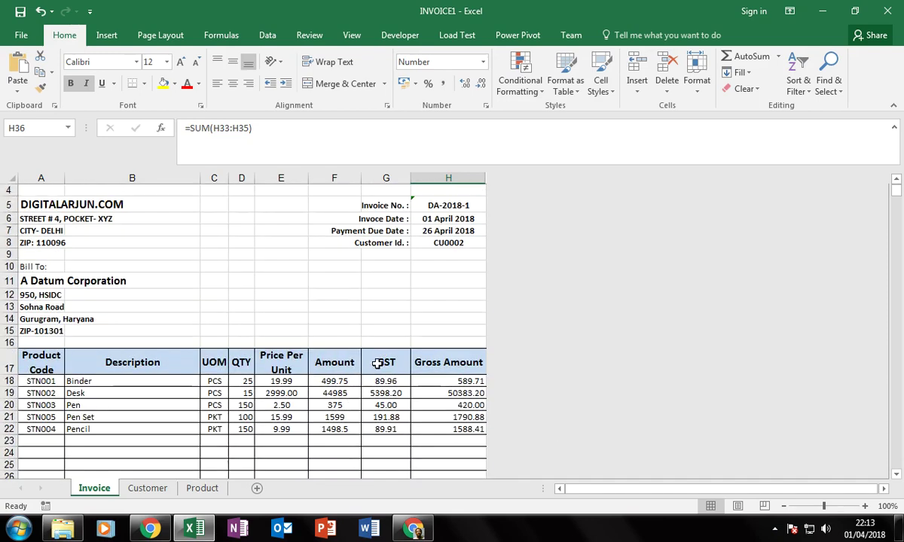
pyautogui.scroll(1, 377, 363)
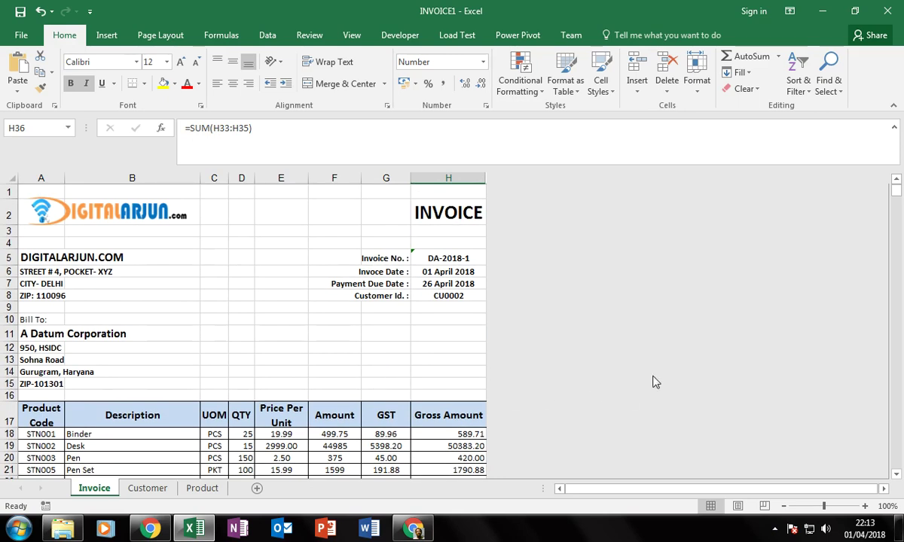
pyautogui.hotkey('ctrl', 'p')
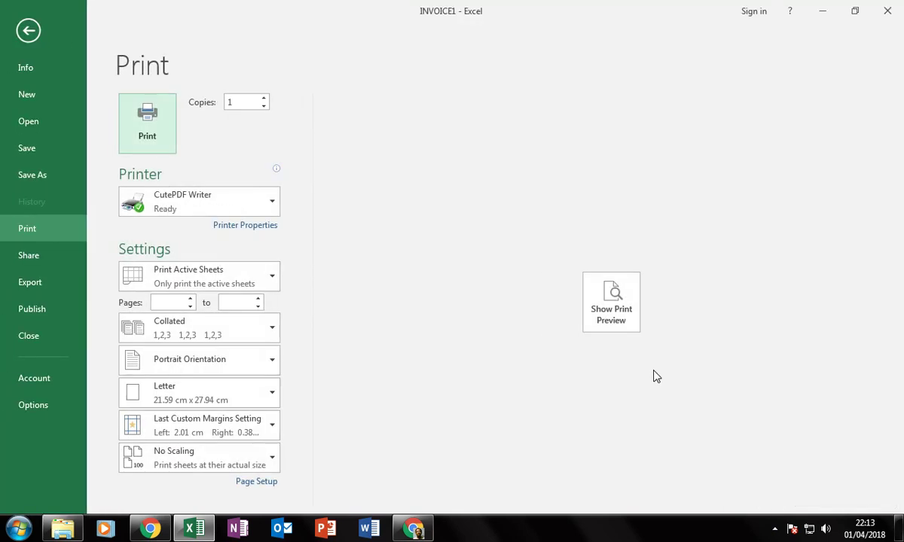
pyautogui.click(611, 302)
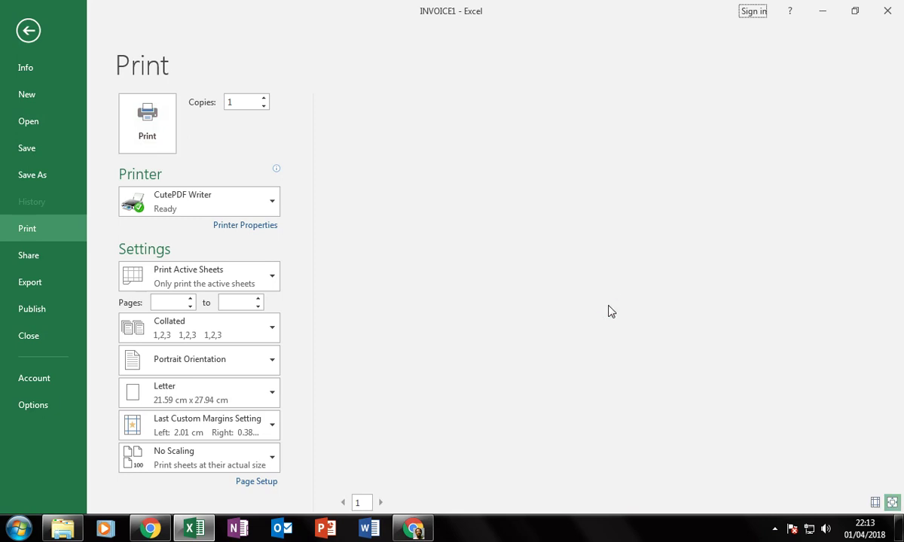
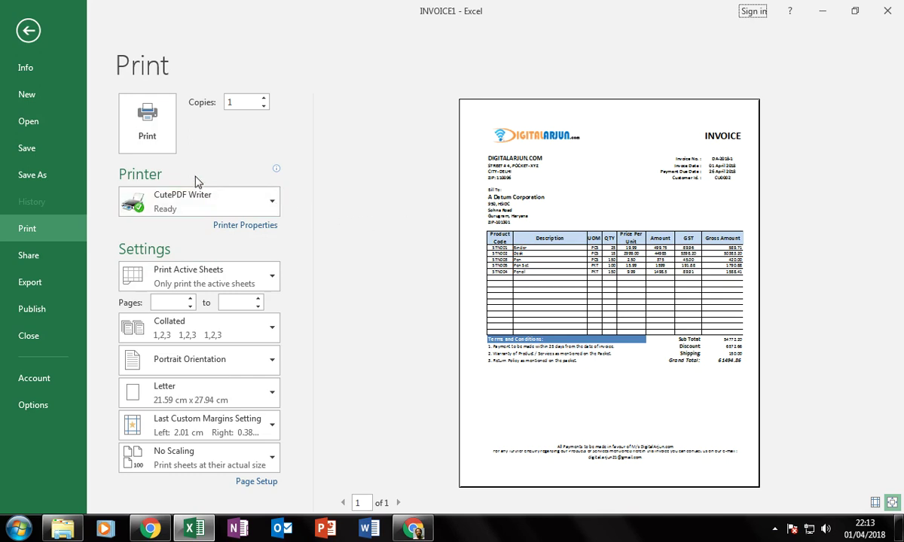
# Print the A Datum Corporation invoice with CutePDF Writer to INVOICE1.pdf, overwriting the old file.
pyautogui.click(147, 134)
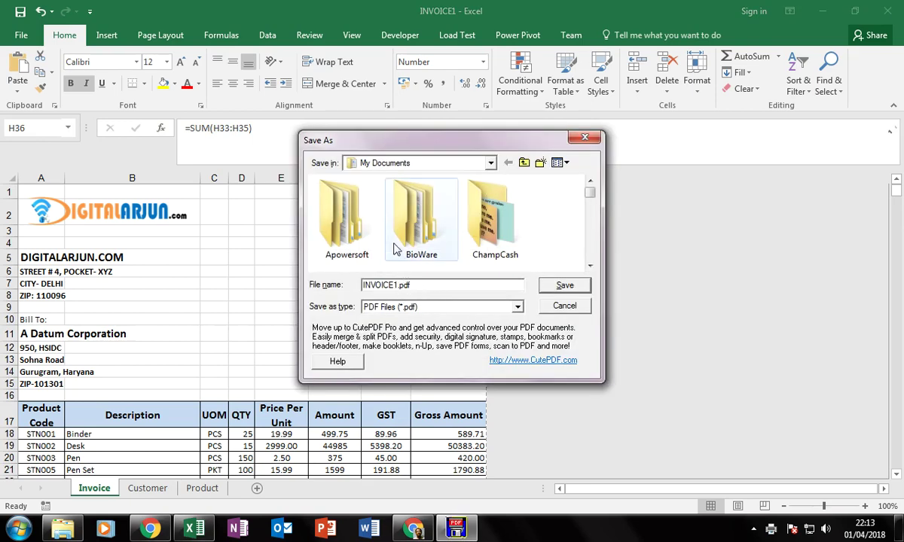
pyautogui.click(563, 285)
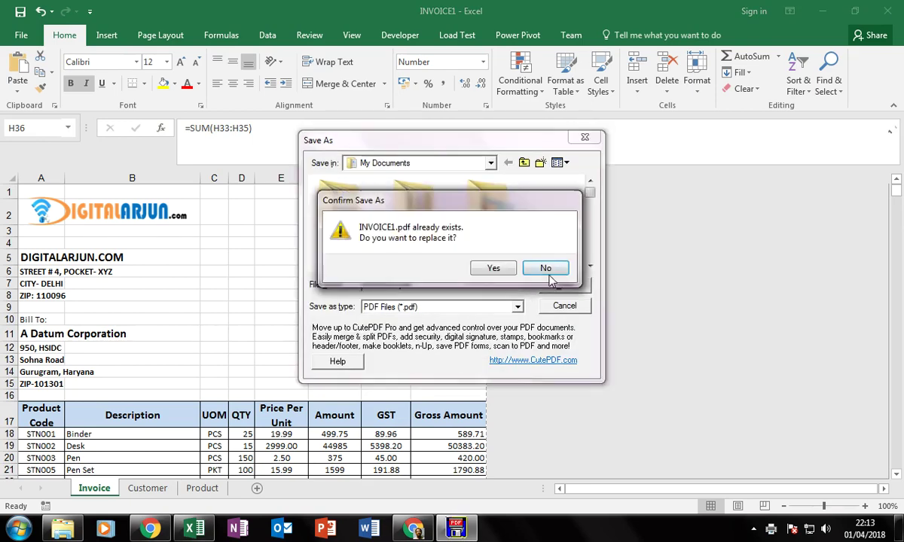
pyautogui.click(494, 268)
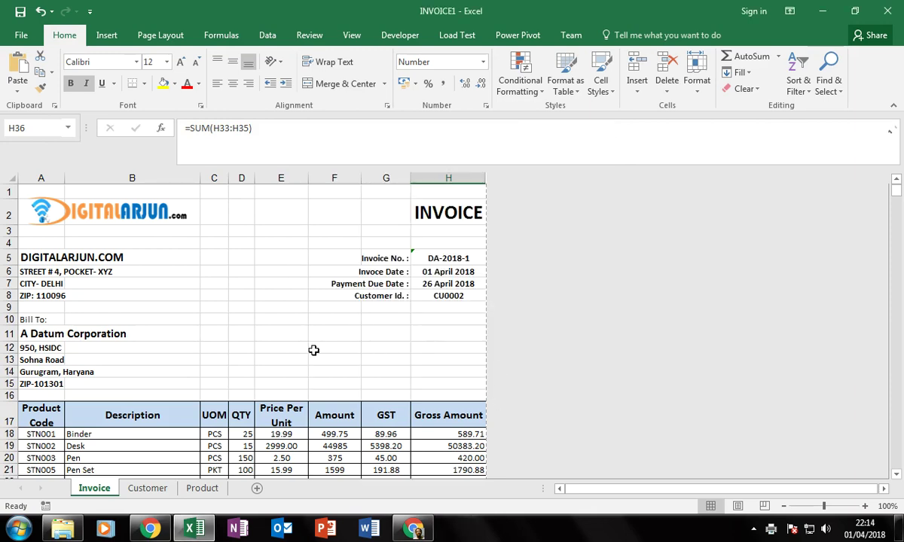
pyautogui.click(313, 350)
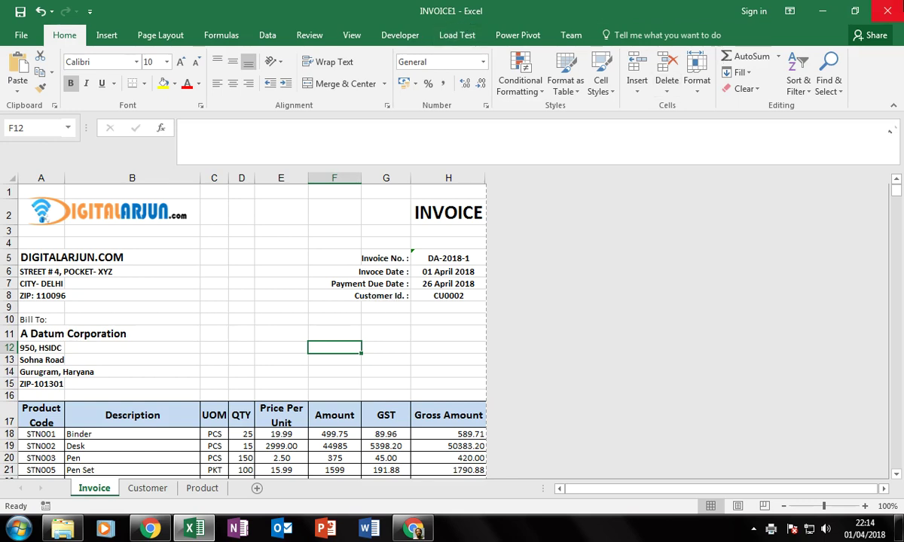
pyautogui.click(886, 11)
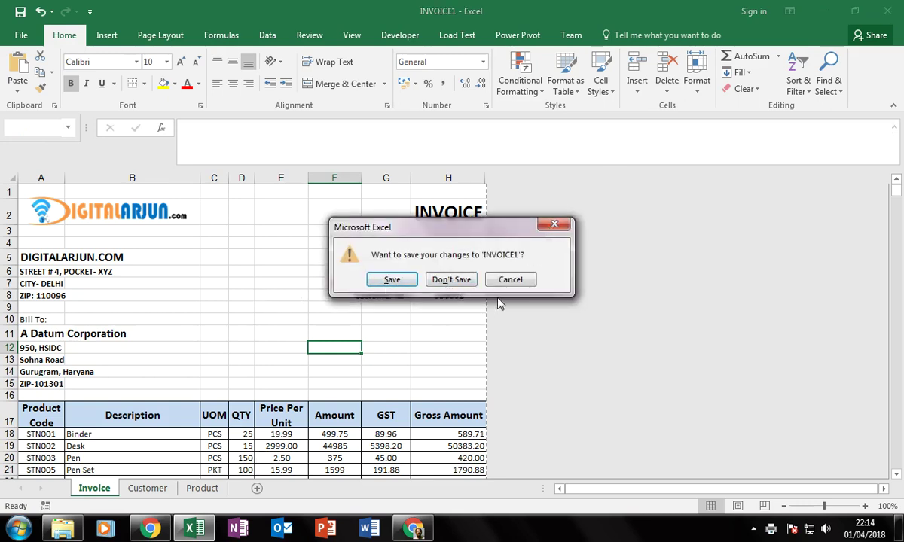
pyautogui.click(510, 280)
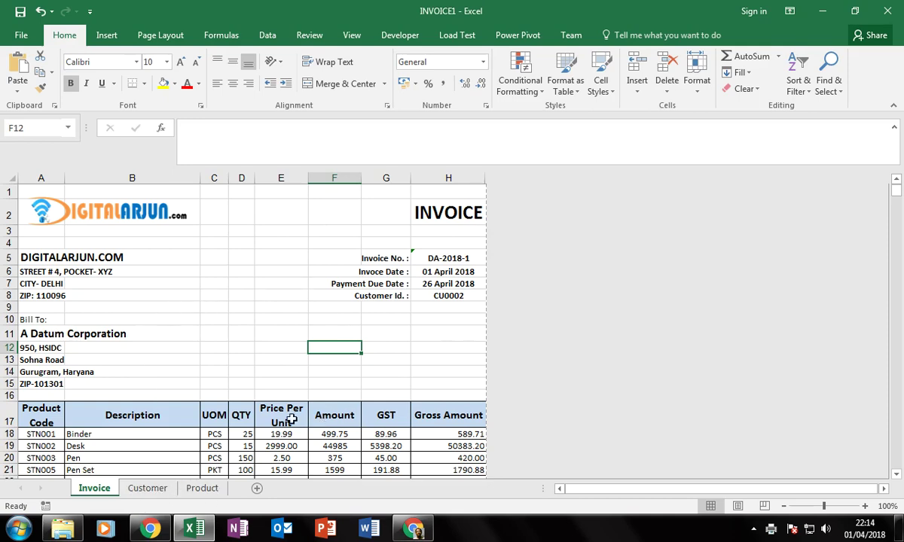
pyautogui.click(197, 490)
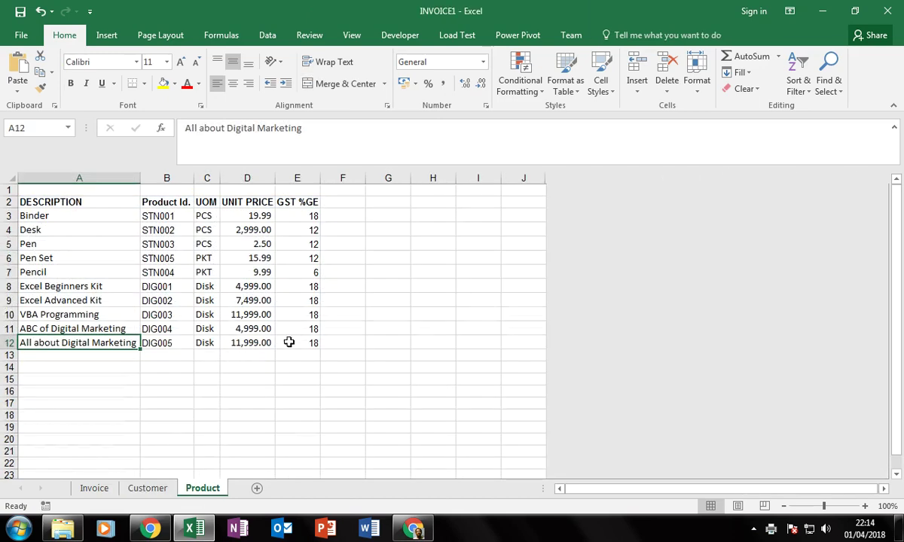
pyautogui.click(148, 488)
pyautogui.click(96, 488)
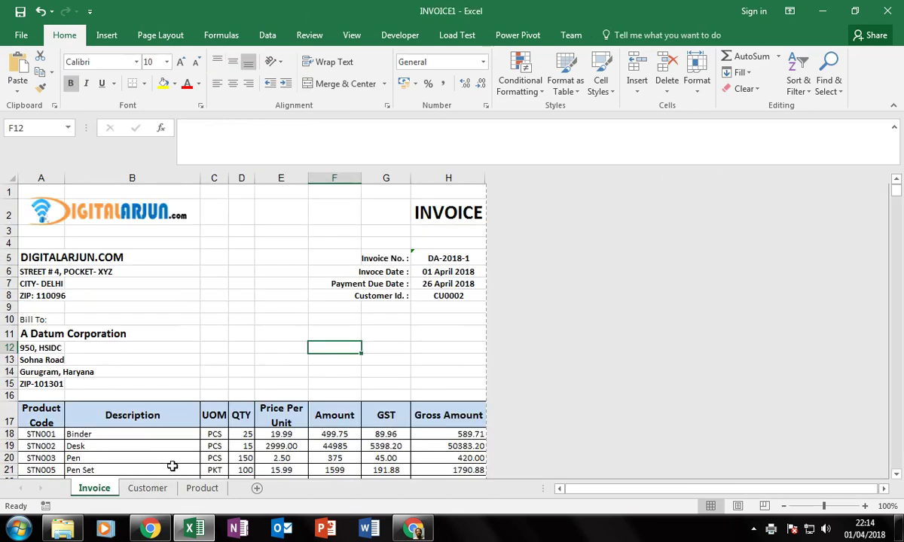
pyautogui.click(239, 359)
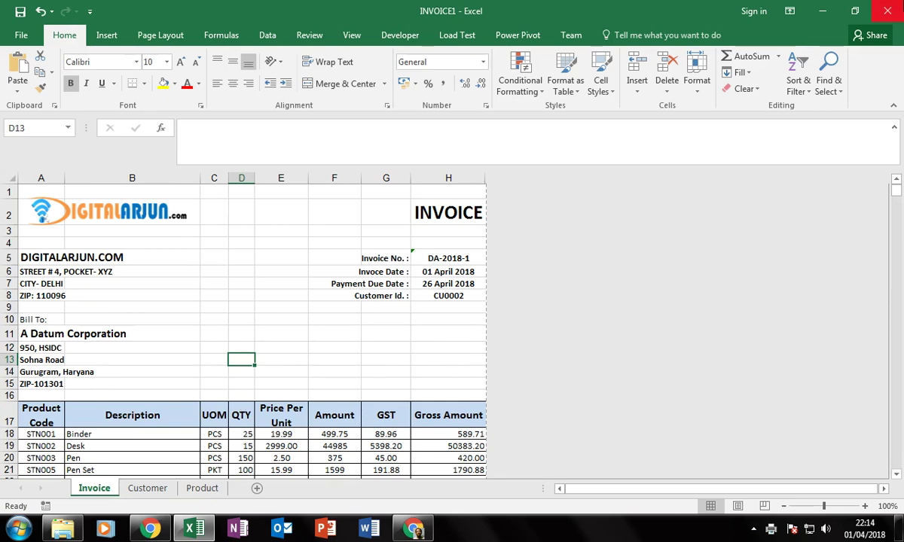
pyautogui.click(887, 11)
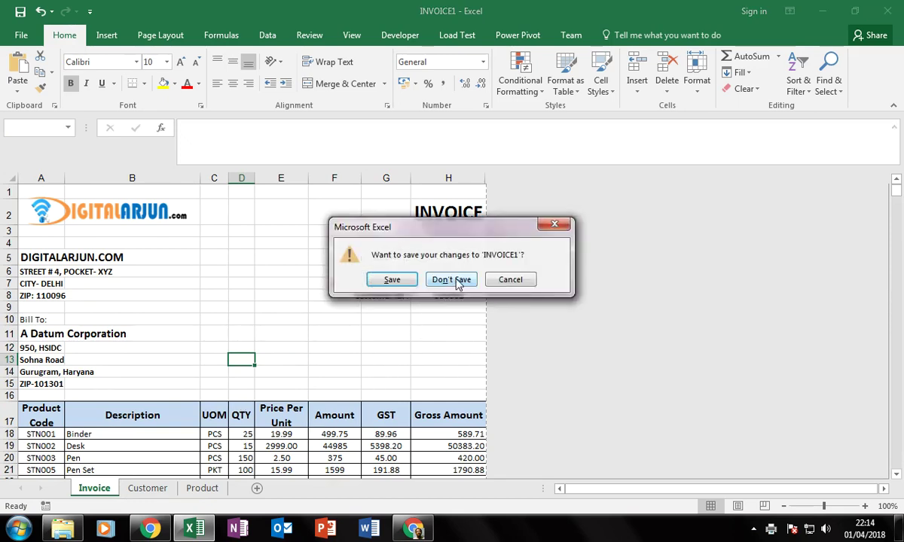
pyautogui.click(520, 281)
pyautogui.click(286, 336)
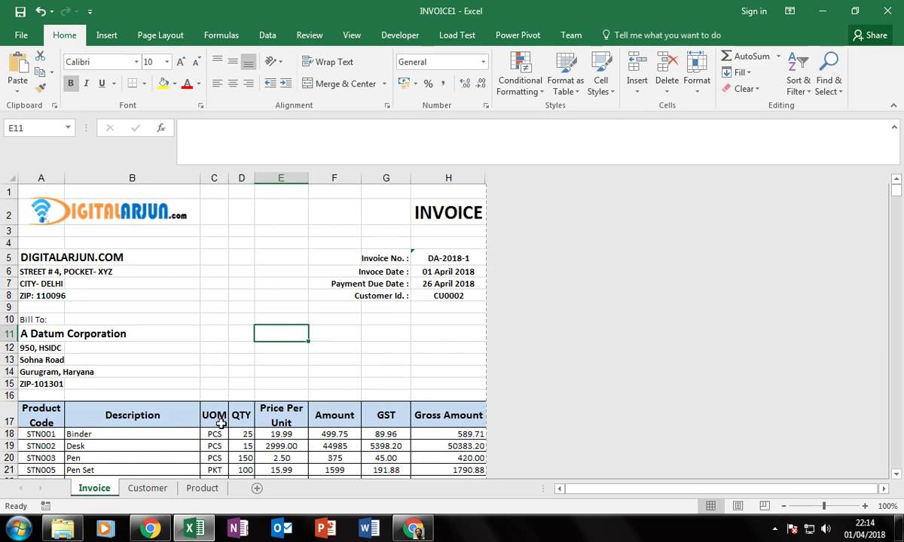
pyautogui.click(213, 445)
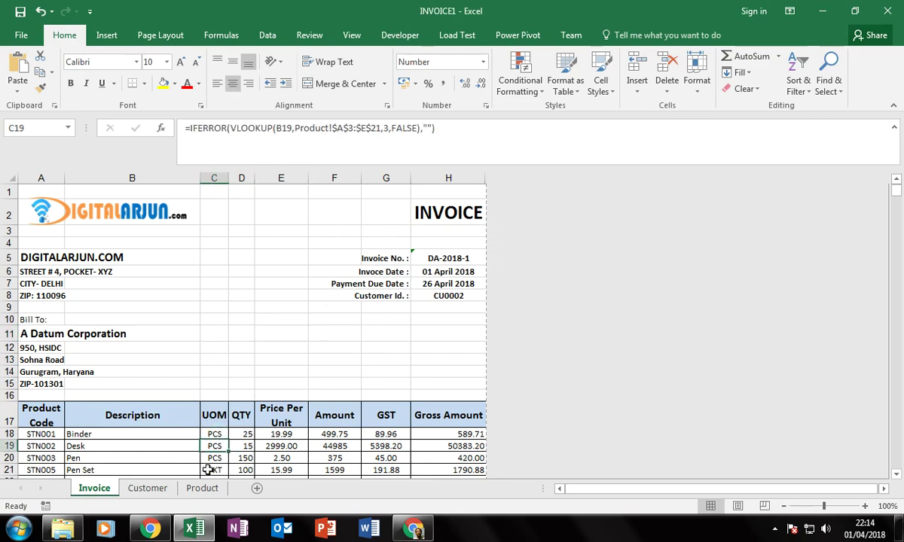
pyautogui.write('b')
pyautogui.press('Escape')
pyautogui.click(119, 455)
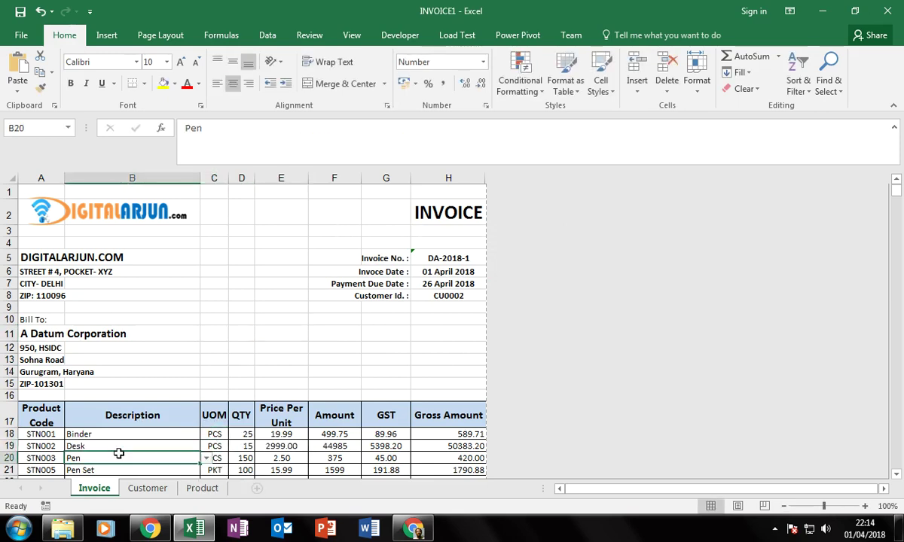
pyautogui.click(46, 458)
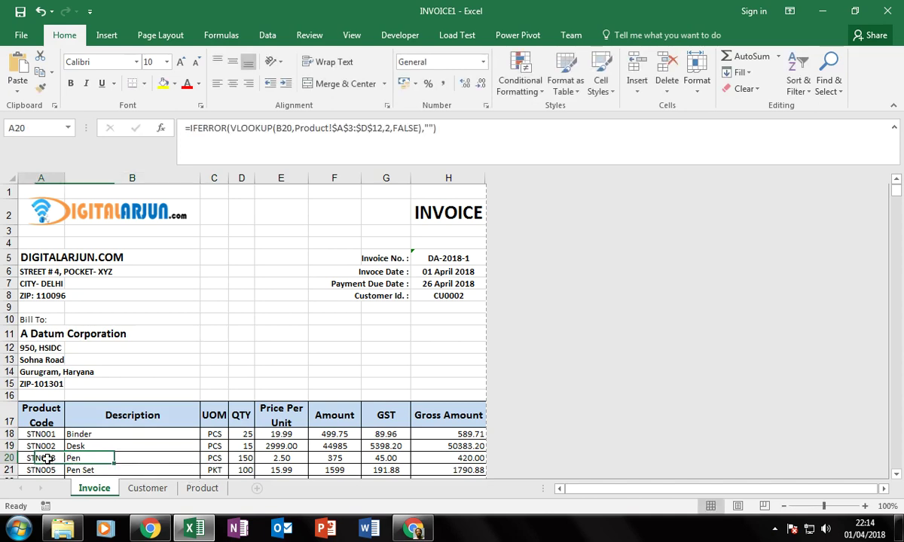
pyautogui.write('d')
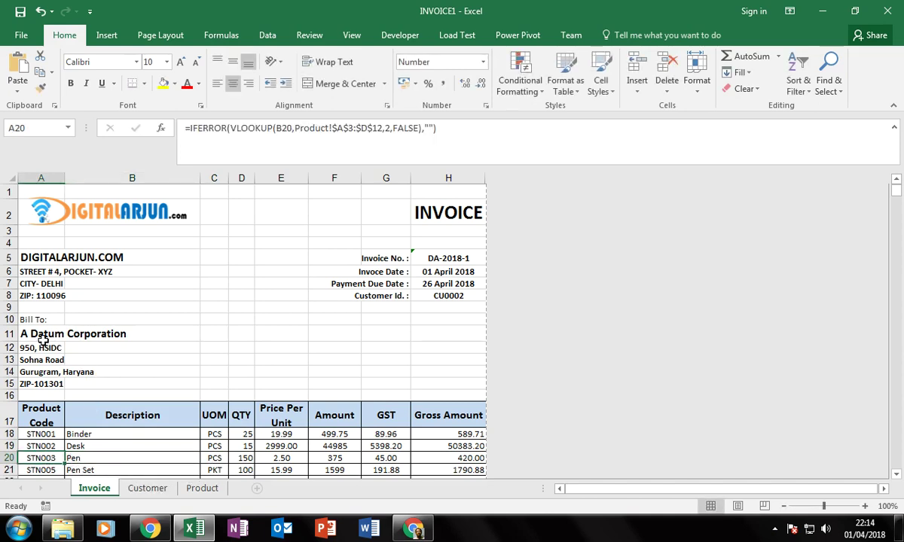
pyautogui.scroll(-1, 234, 374)
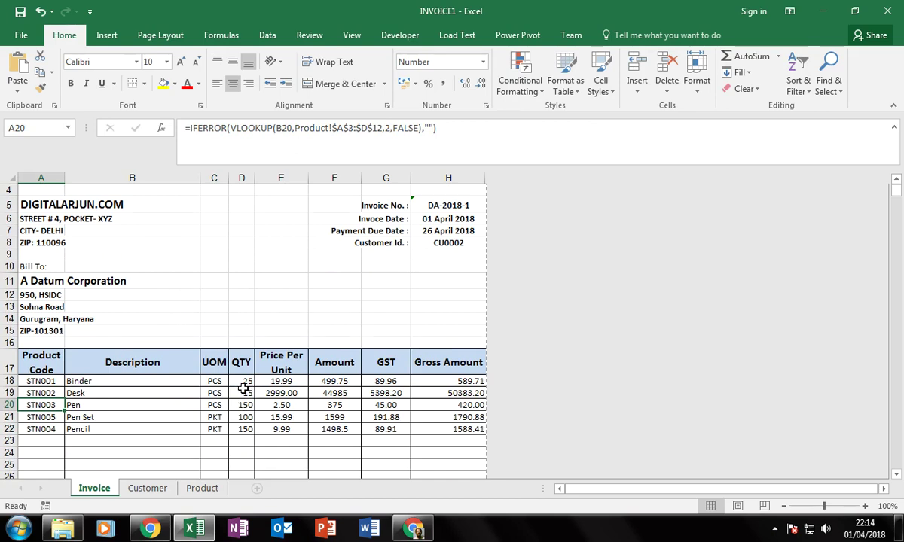
pyautogui.click(46, 279)
pyautogui.click(107, 384)
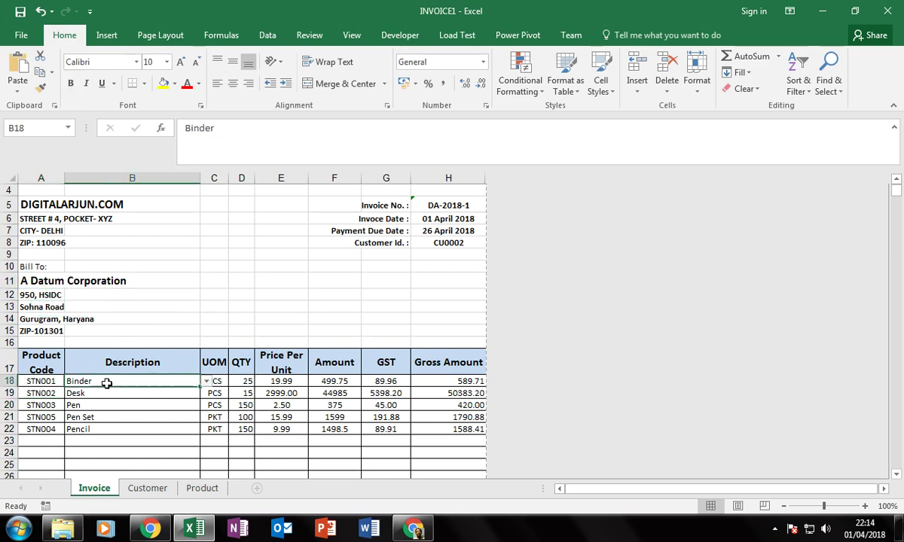
pyautogui.click(242, 383)
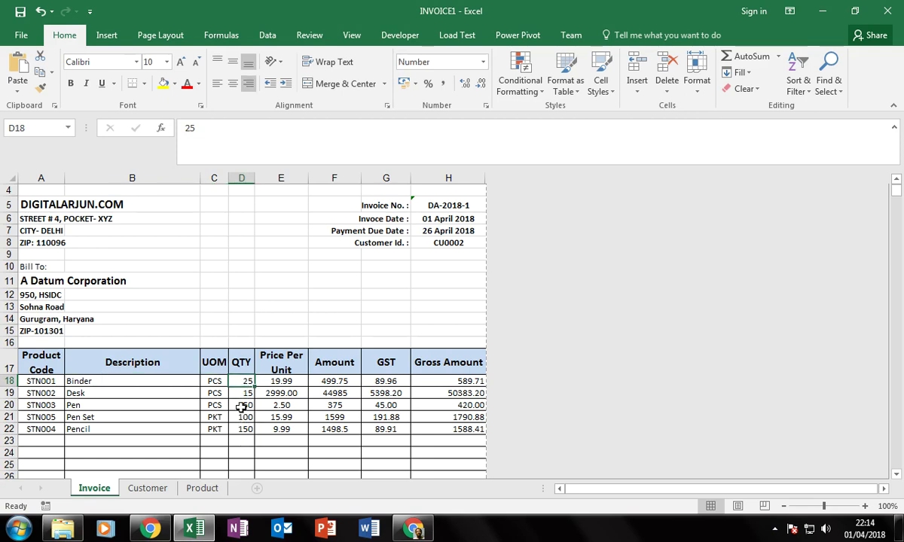
pyautogui.click(426, 209)
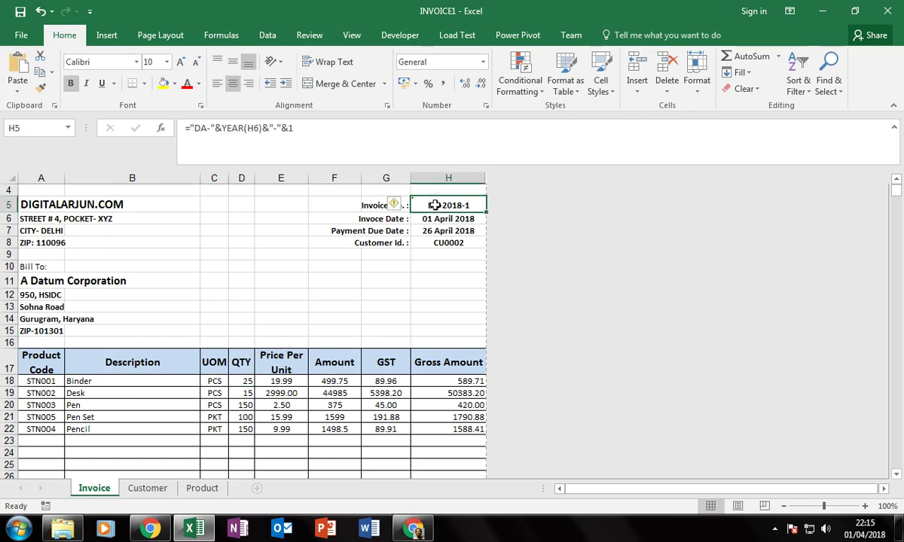
pyautogui.scroll(-3, 474, 450)
pyautogui.scroll(-1, 469, 453)
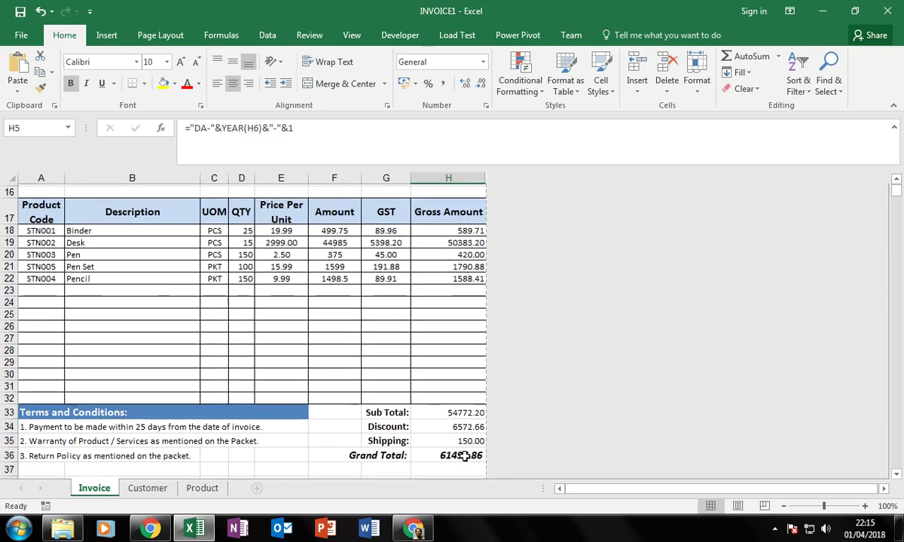
pyautogui.click(431, 441)
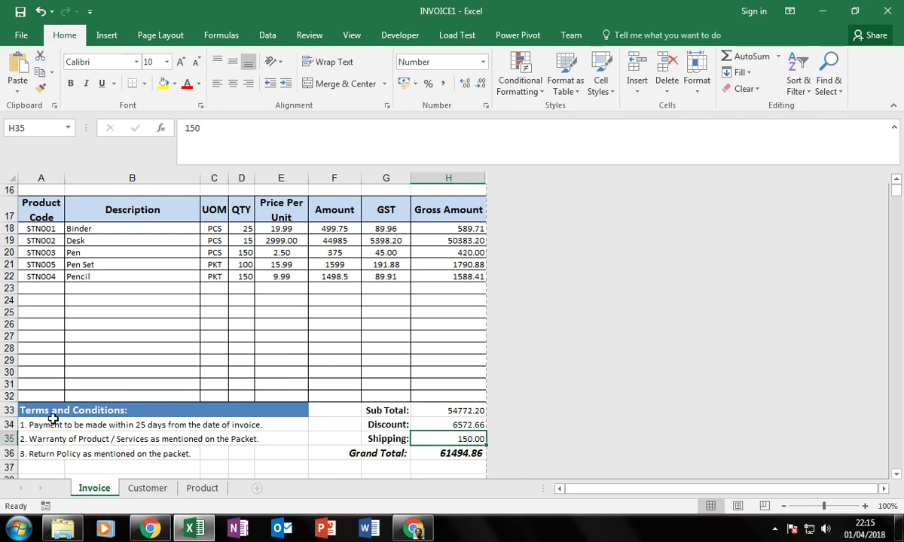
pyautogui.rightClick(459, 439)
pyautogui.click(472, 376)
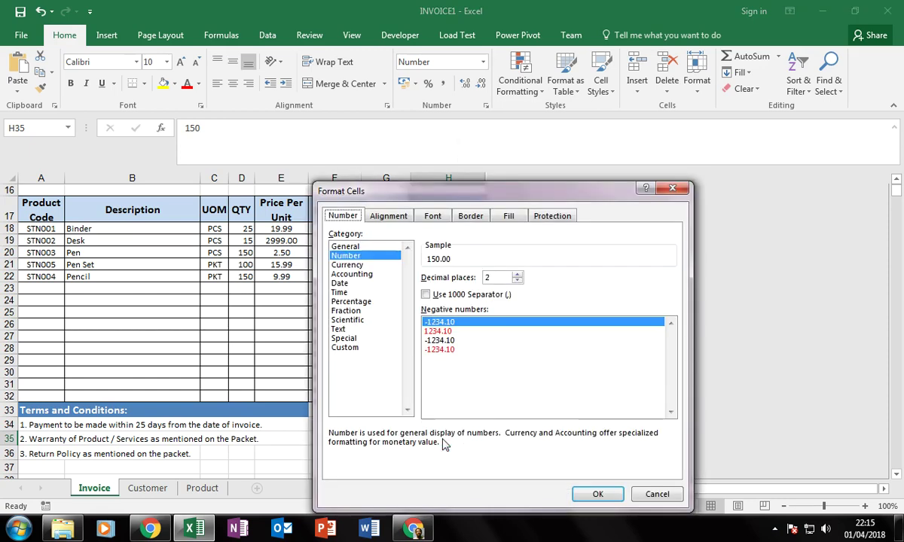
pyautogui.click(554, 217)
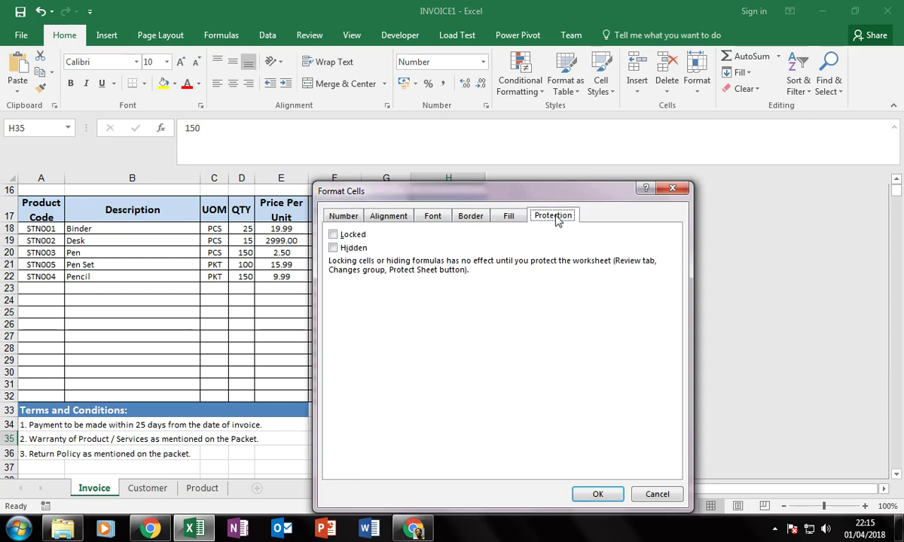
pyautogui.click(339, 236)
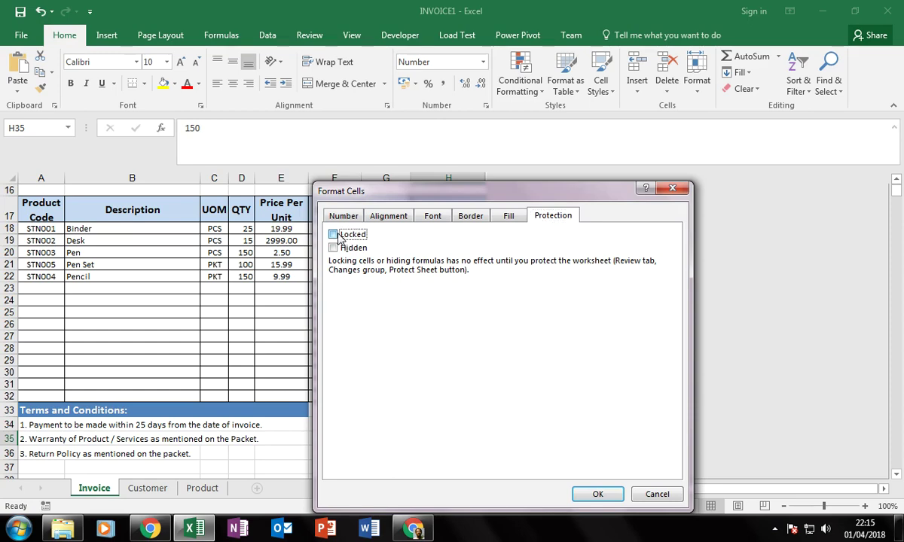
pyautogui.click(595, 494)
pyautogui.click(430, 397)
pyautogui.rightClick(445, 410)
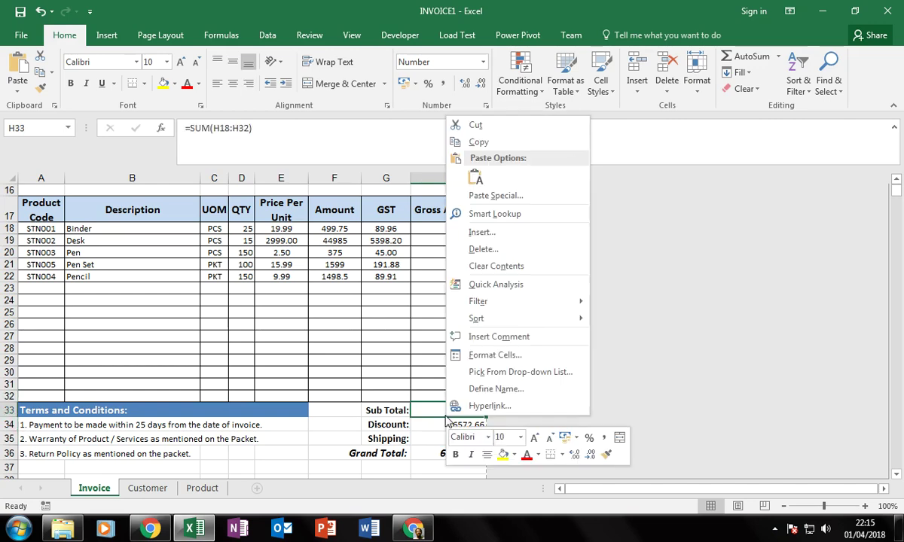
pyautogui.click(483, 352)
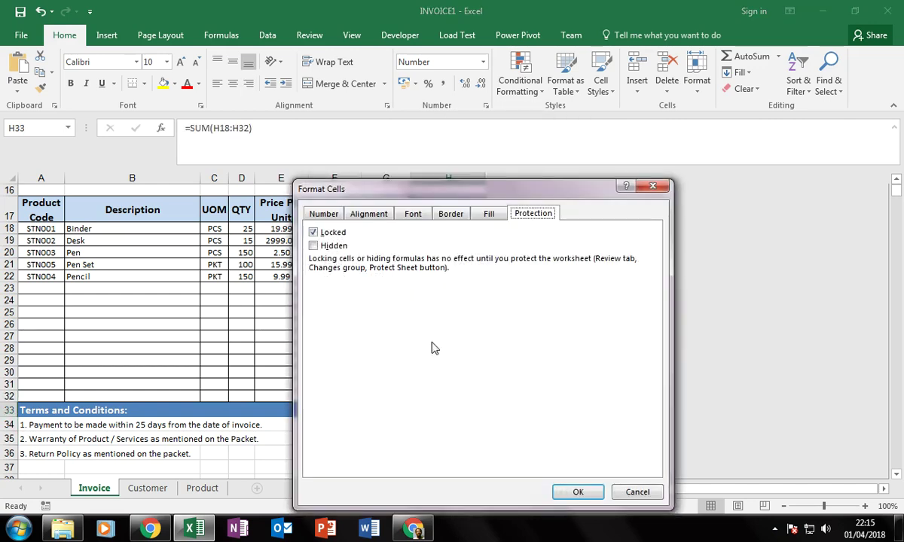
pyautogui.press('Return')
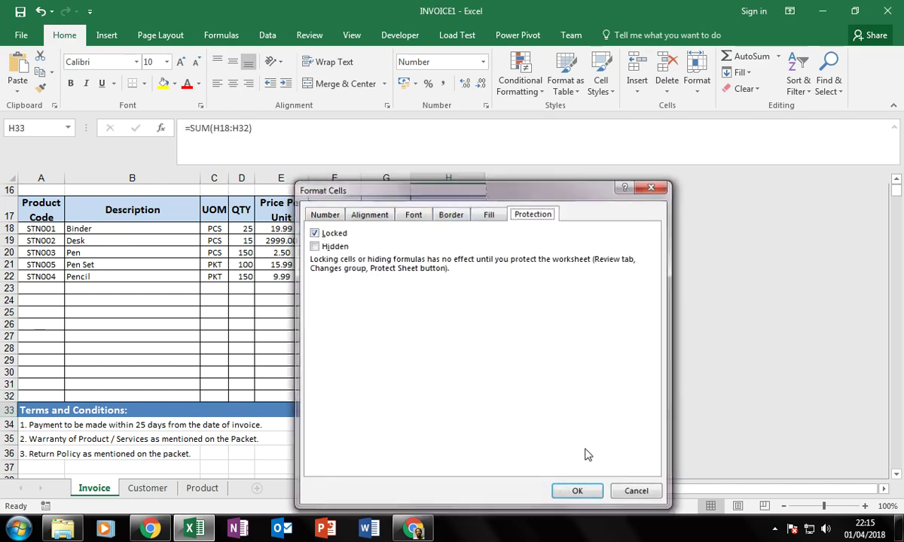
pyautogui.rightClick(461, 414)
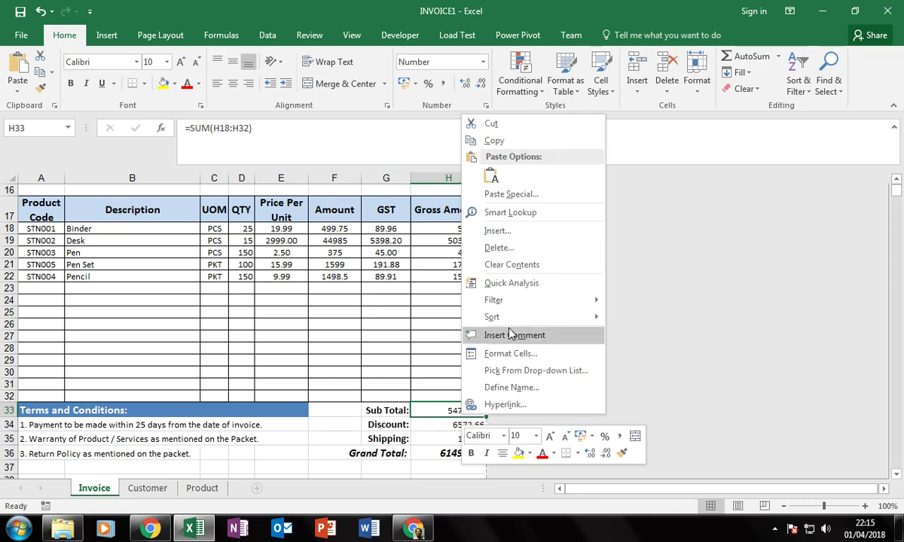
pyautogui.click(497, 351)
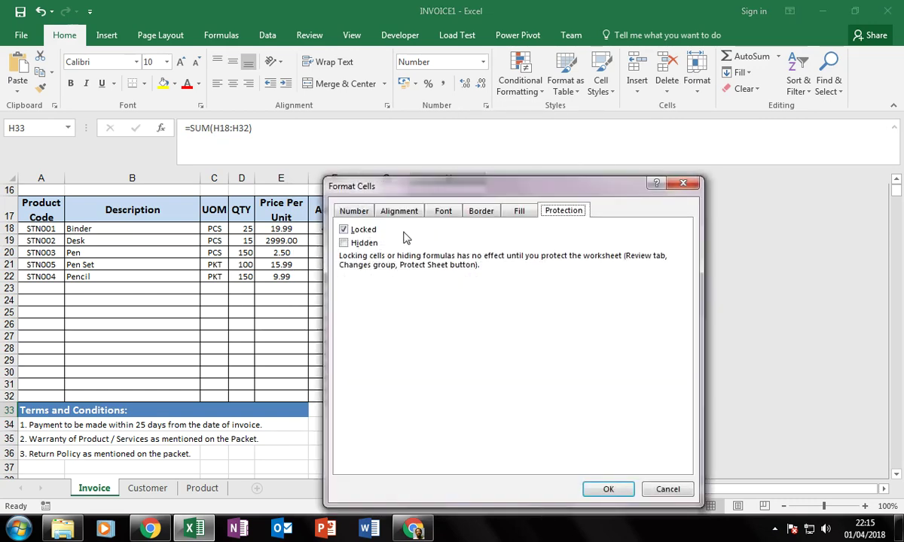
pyautogui.click(608, 489)
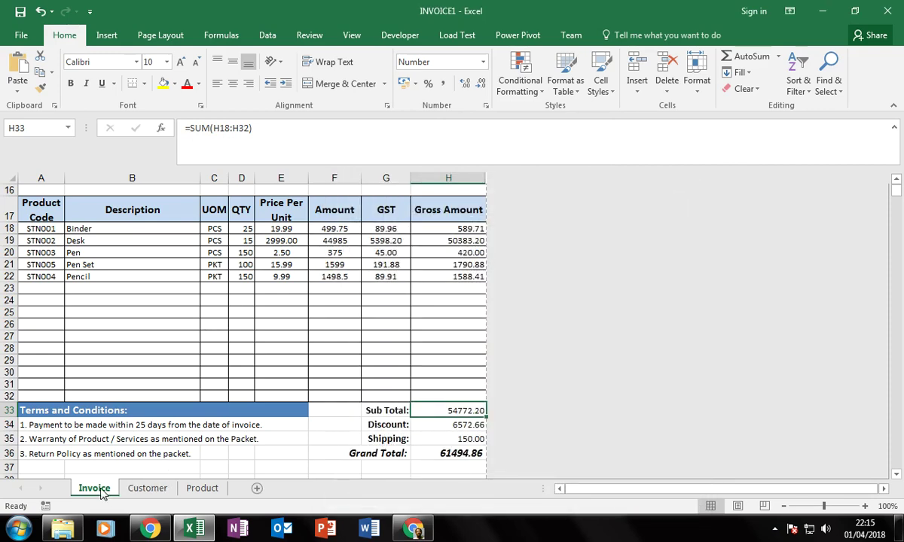
pyautogui.click(451, 441)
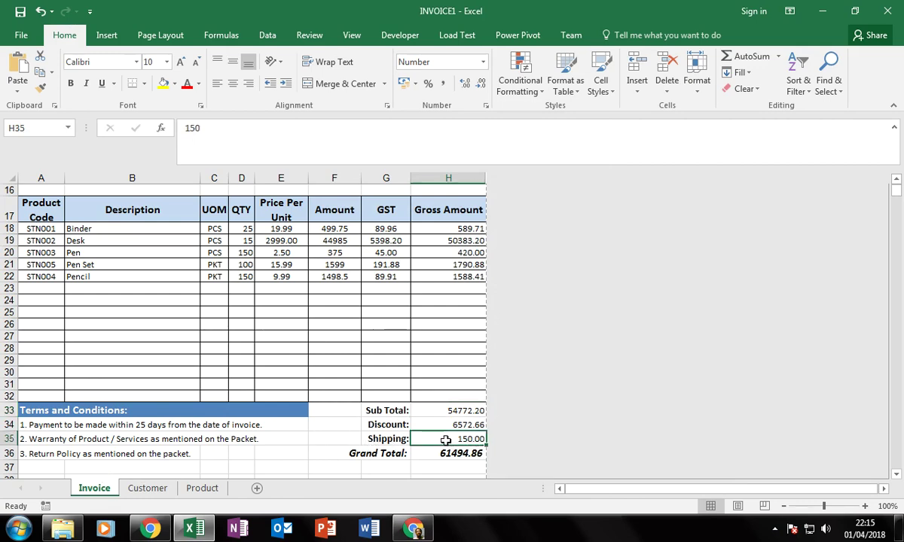
# Unlock the Shipping cell H35 in Format Cells protection.
pyautogui.rightClick(445, 440)
pyautogui.click(472, 378)
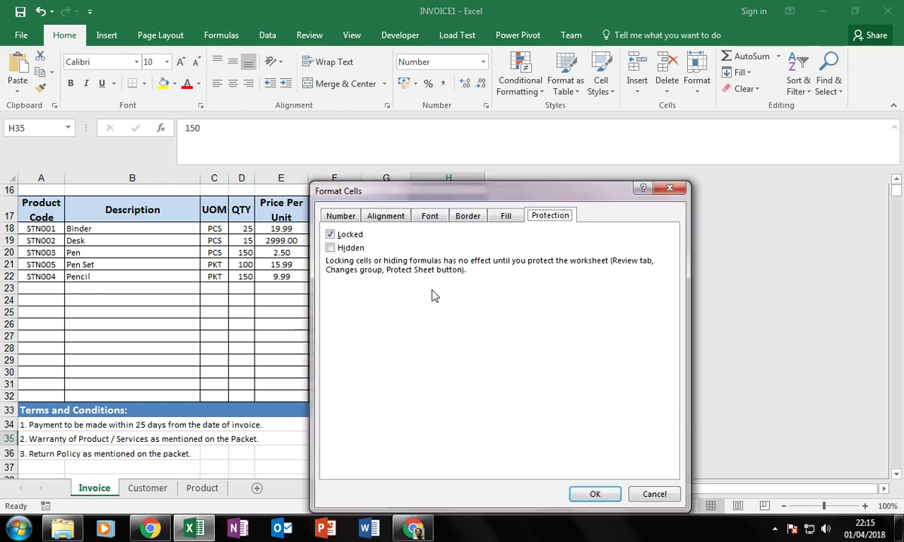
pyautogui.click(331, 234)
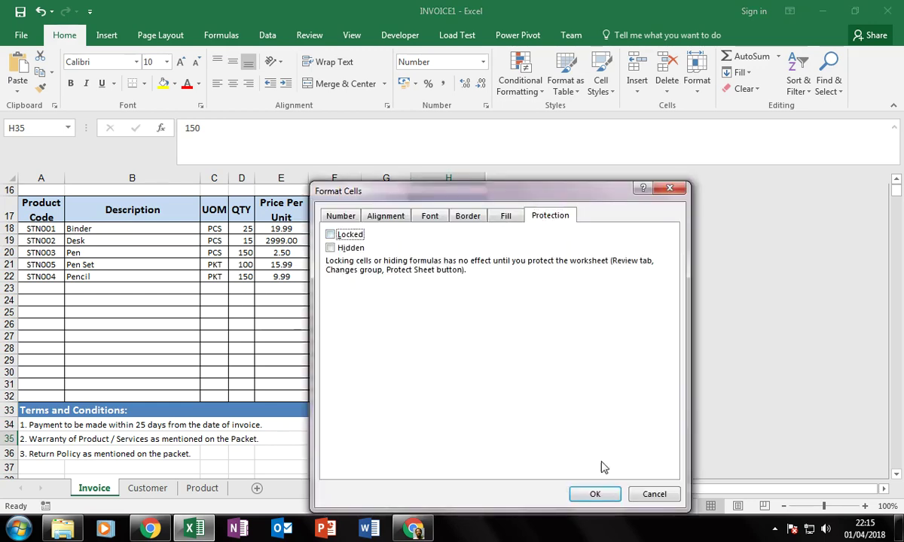
pyautogui.click(595, 493)
# Confirm the quantity cells D18:D32 remain unlocked.
pyautogui.click(382, 372)
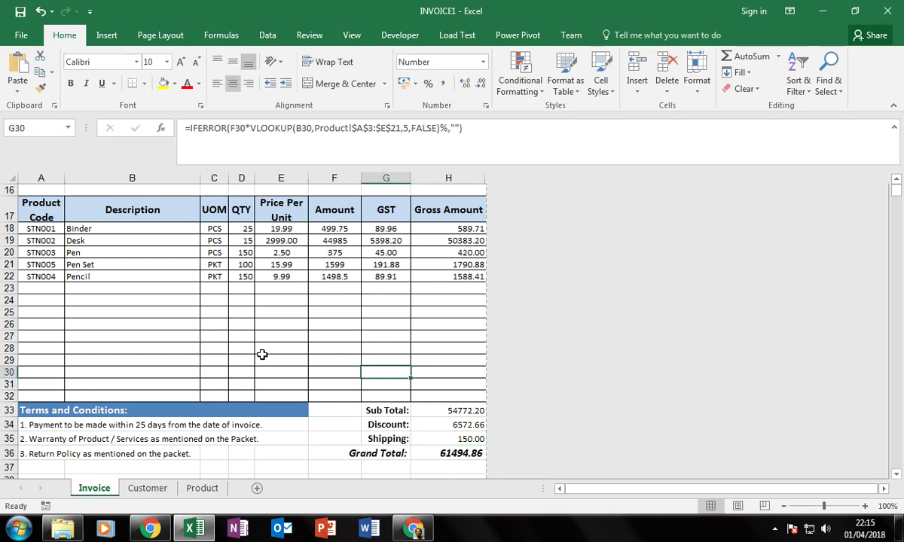
pyautogui.moveTo(243, 228); pyautogui.dragTo(250, 396)
pyautogui.rightClick(249, 354)
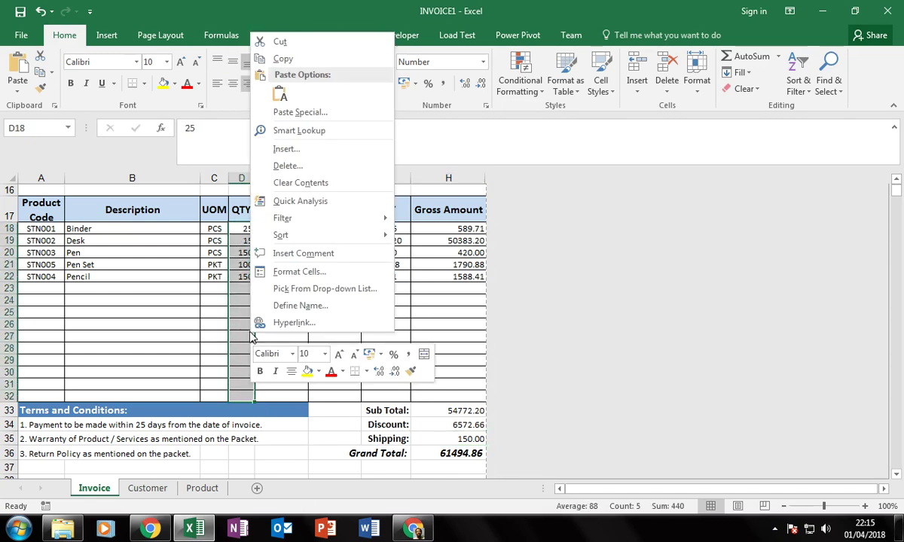
pyautogui.click(299, 270)
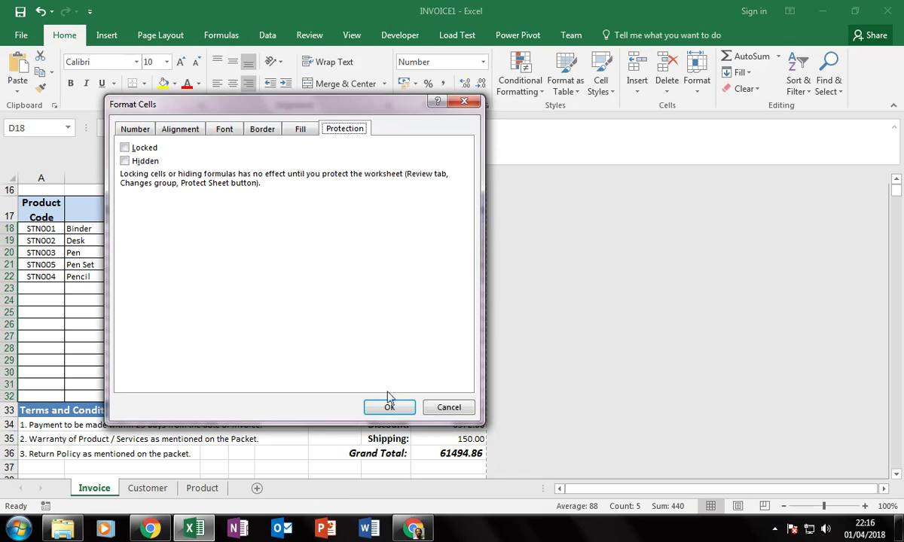
pyautogui.click(389, 407)
# Confirm the description cells B18:B32 remain unlocked.
pyautogui.moveTo(119, 228); pyautogui.dragTo(125, 383)
pyautogui.rightClick(111, 245)
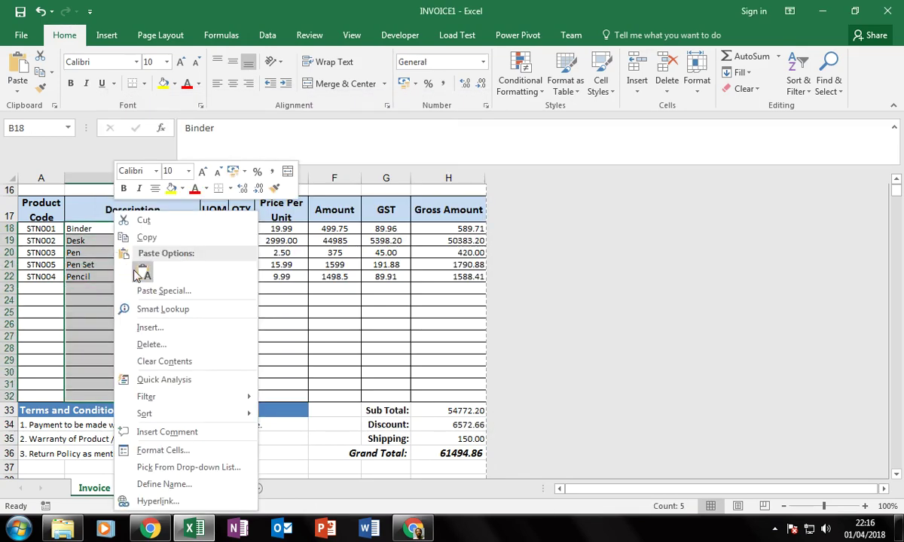
pyautogui.click(156, 452)
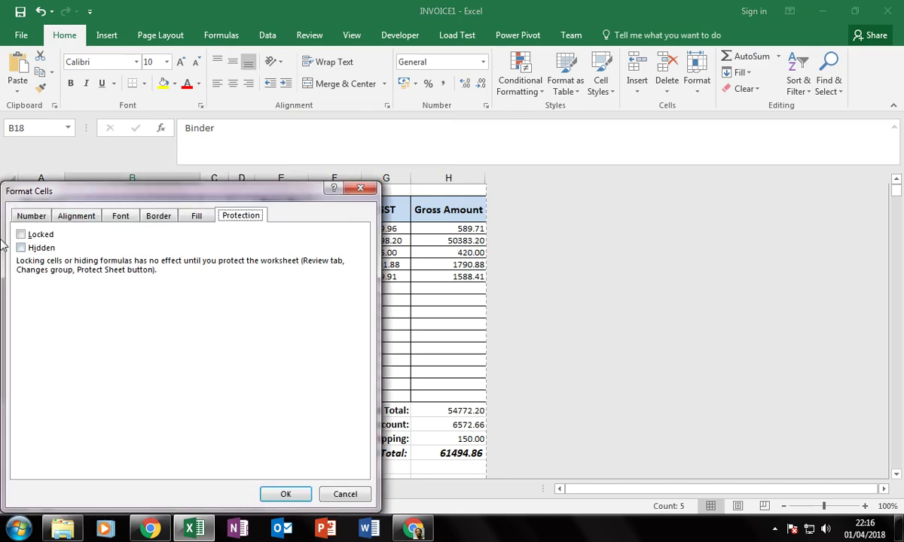
pyautogui.click(286, 493)
# Confirm the customer name cell A11 and invoice number H5 remain unlocked.
pyautogui.scroll(1, 113, 323)
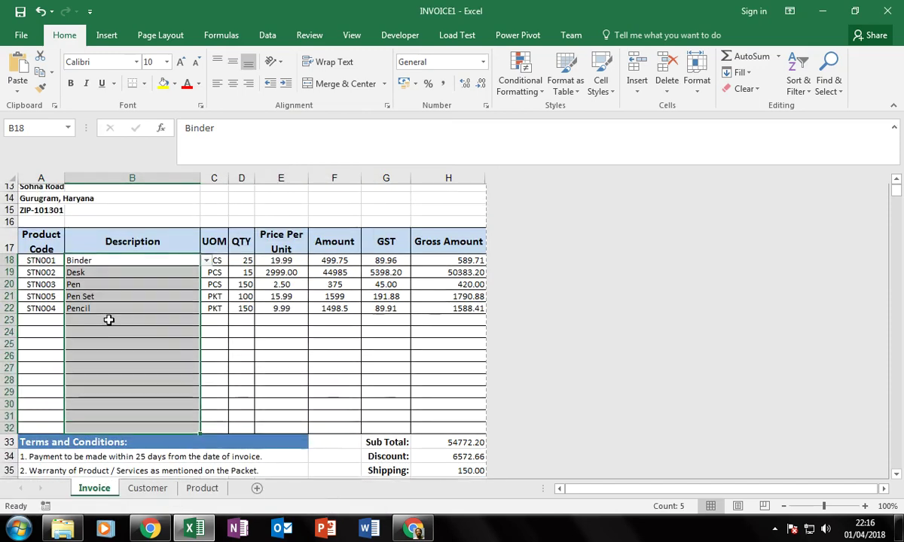
pyautogui.scroll(2, 63, 267)
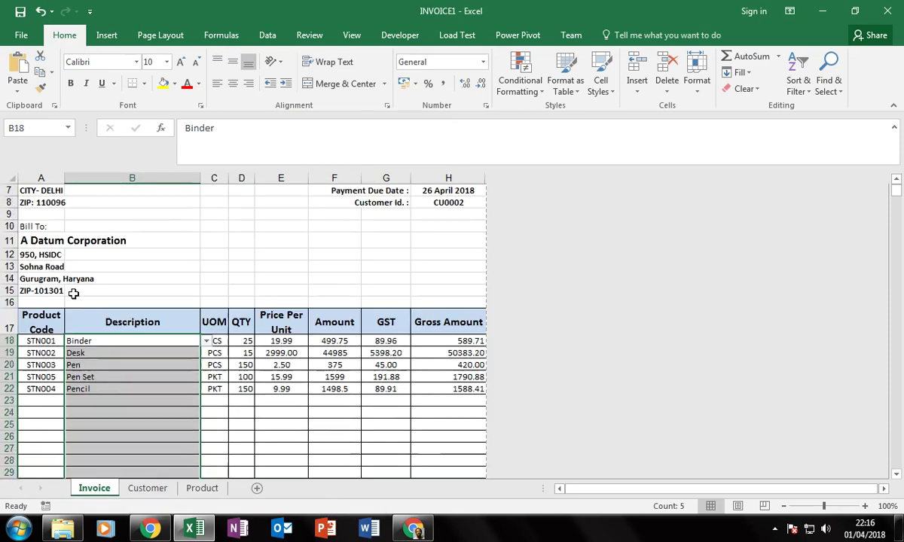
pyautogui.click(49, 241)
pyautogui.rightClick(50, 241)
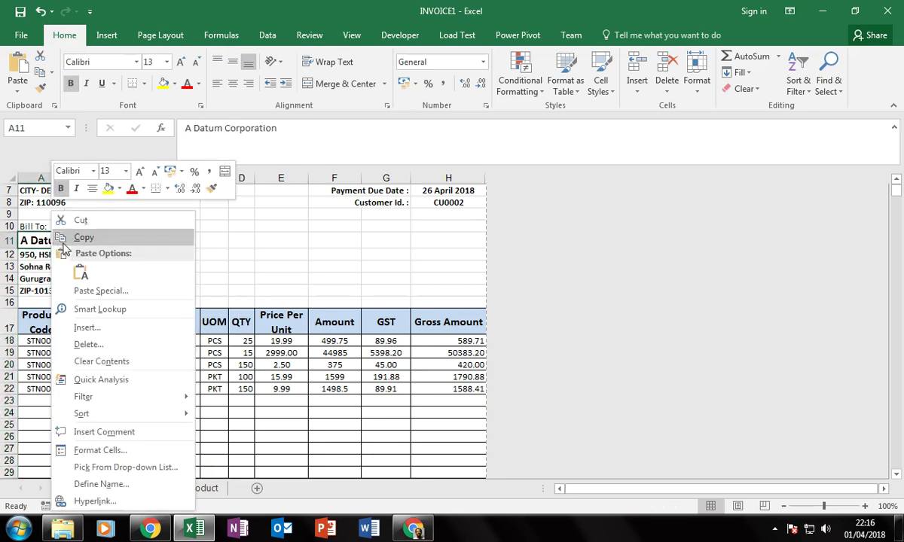
pyautogui.click(106, 448)
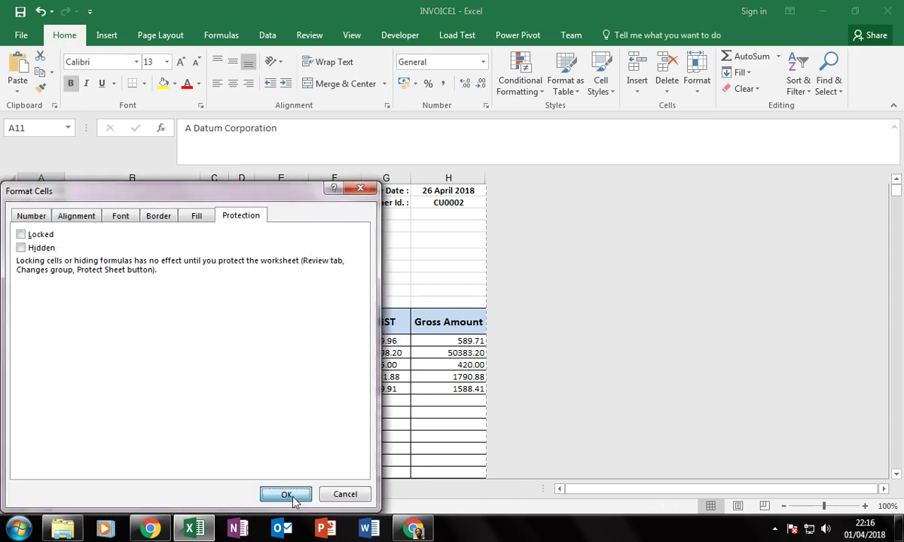
pyautogui.click(284, 490)
pyautogui.scroll(2, 426, 337)
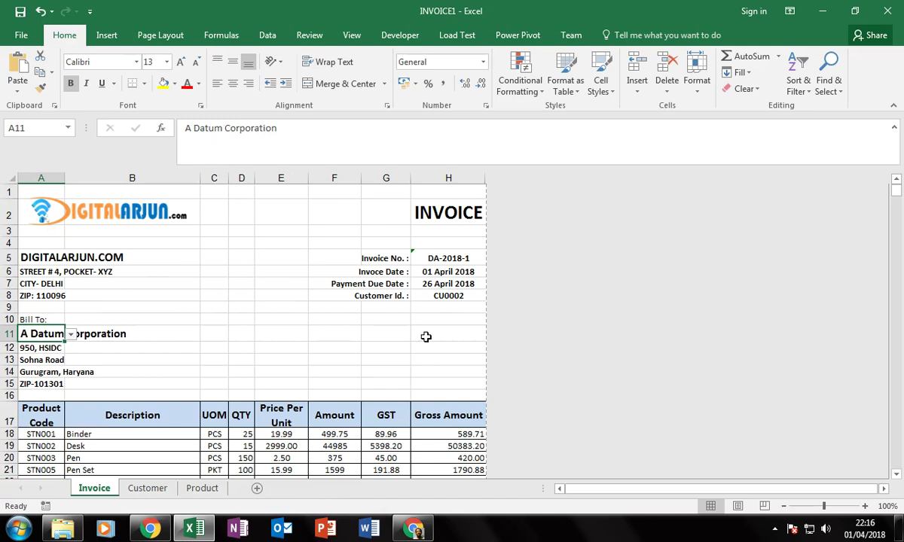
pyautogui.rightClick(448, 260)
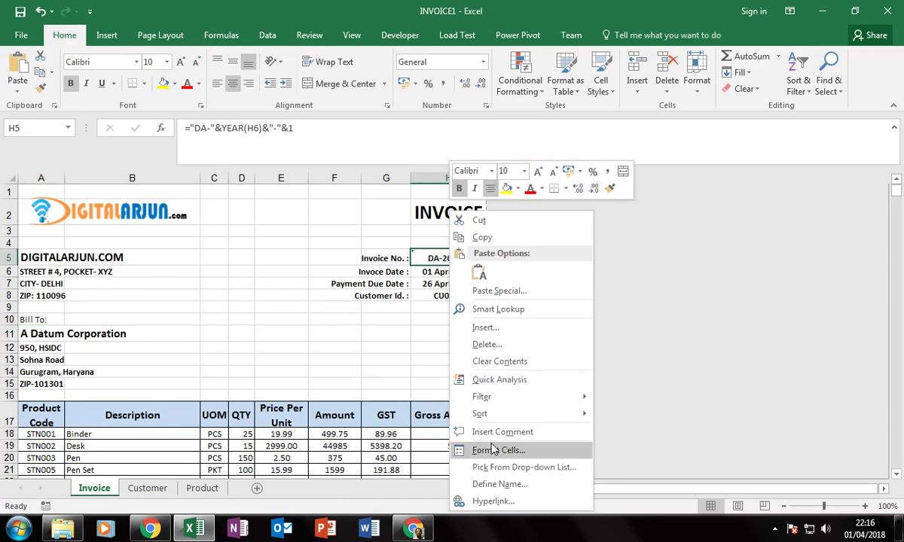
pyautogui.click(465, 446)
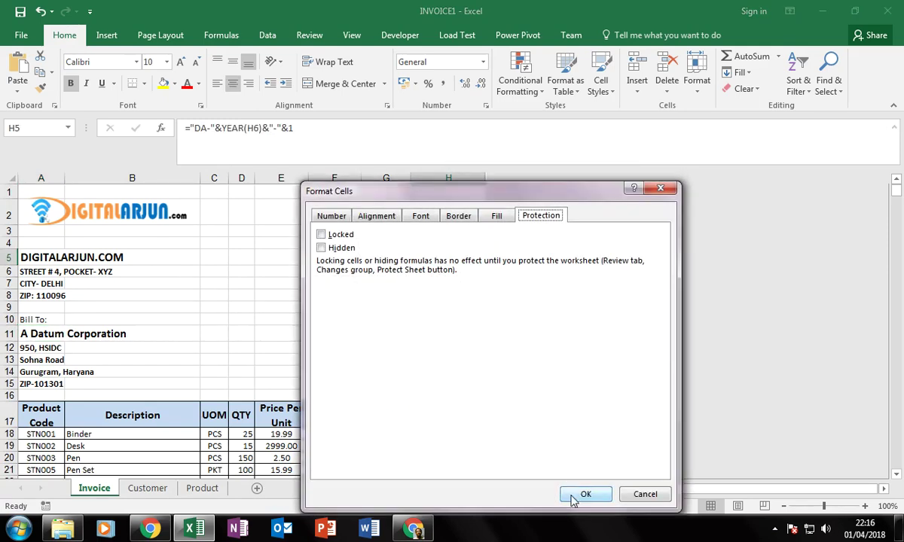
pyautogui.click(579, 495)
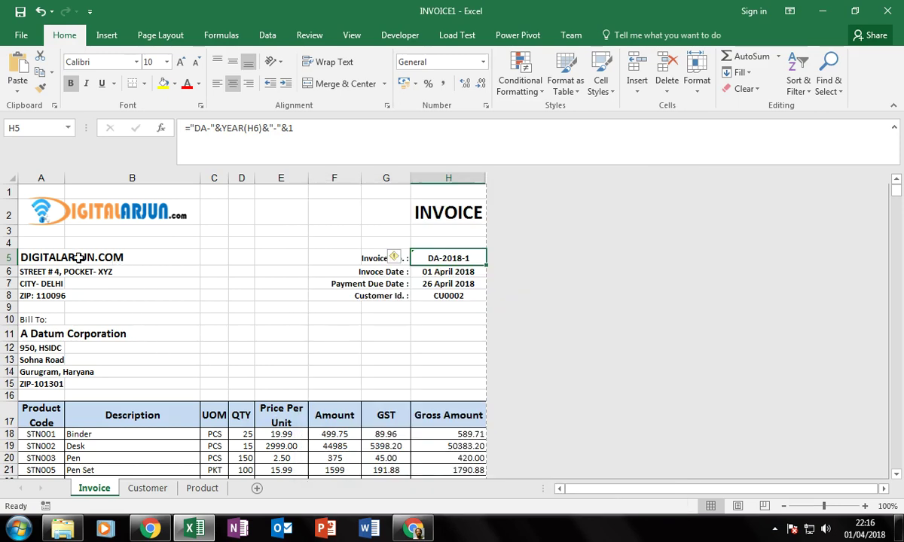
# Check that the company address cells B3:B8 stay locked.
pyautogui.moveTo(52, 241); pyautogui.dragTo(267, 305)
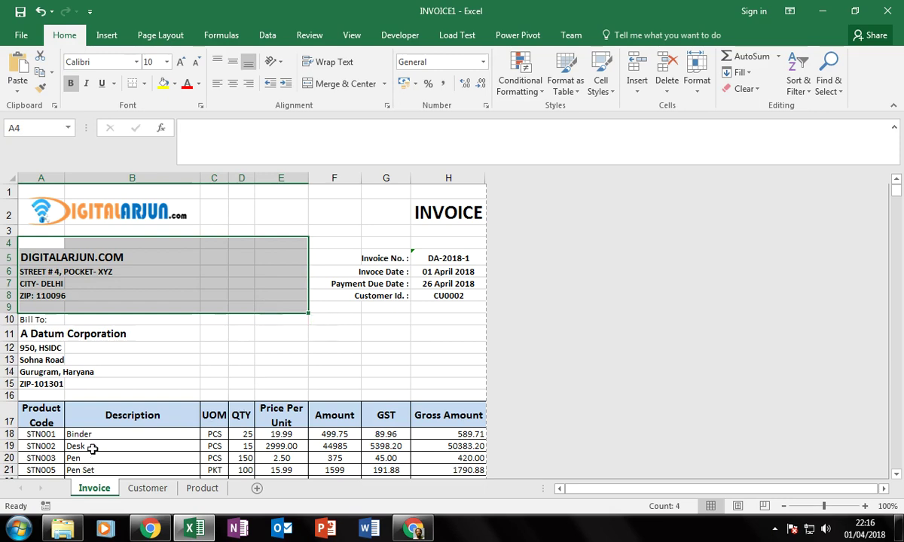
pyautogui.click(40, 444)
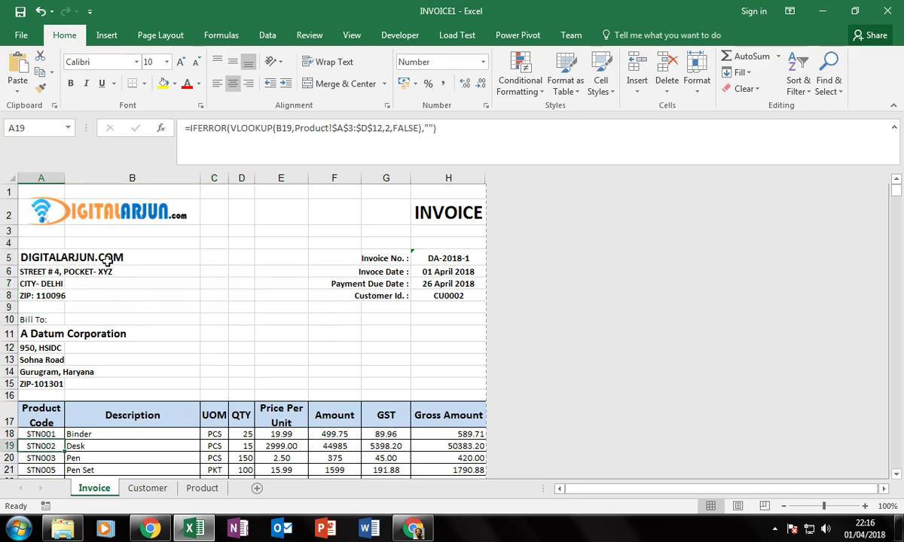
pyautogui.moveTo(97, 232); pyautogui.dragTo(117, 295)
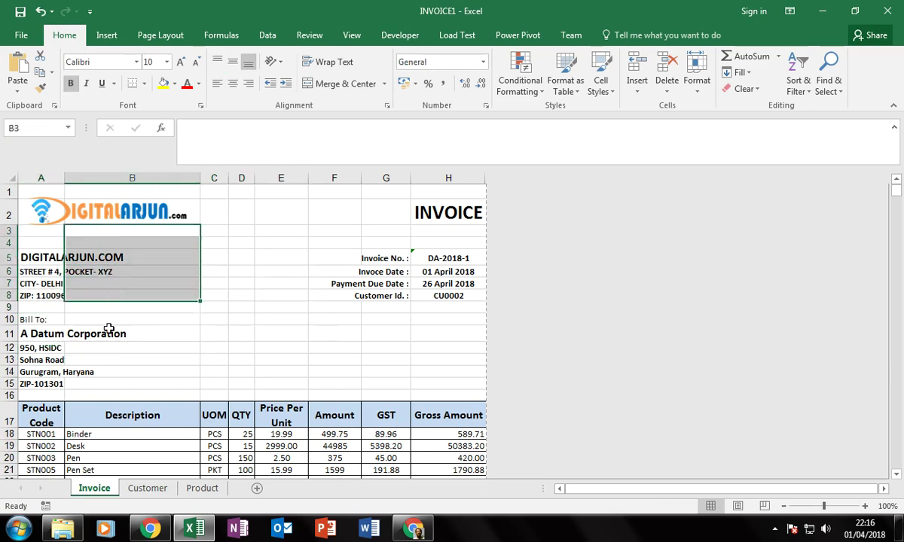
pyautogui.rightClick(74, 246)
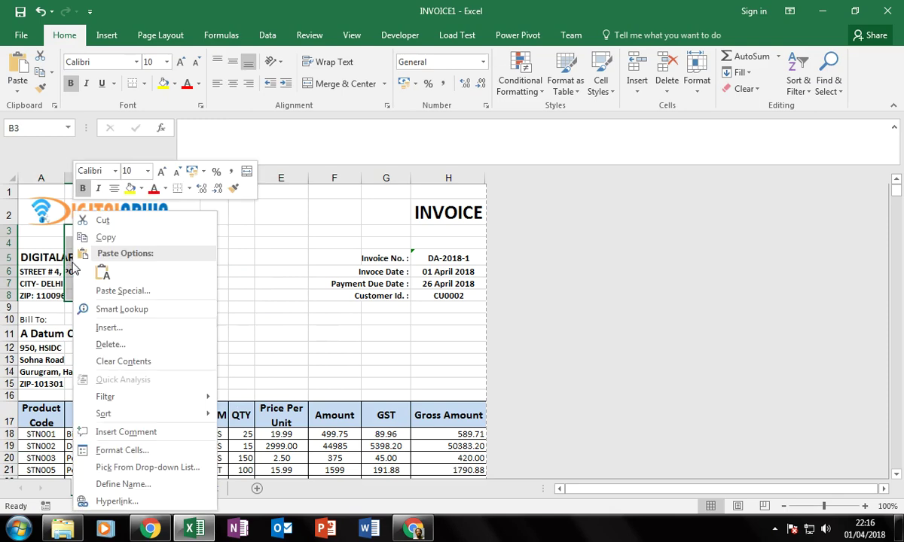
pyautogui.click(122, 451)
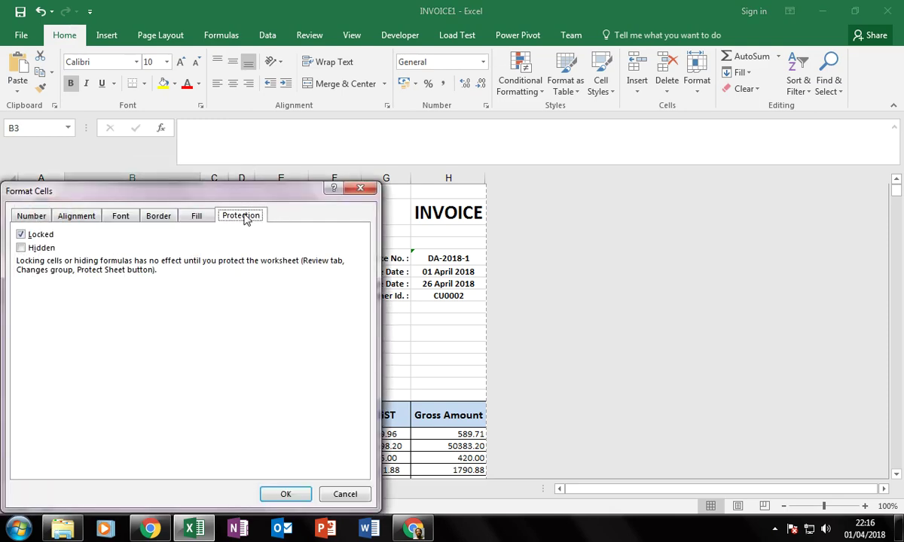
pyautogui.click(346, 495)
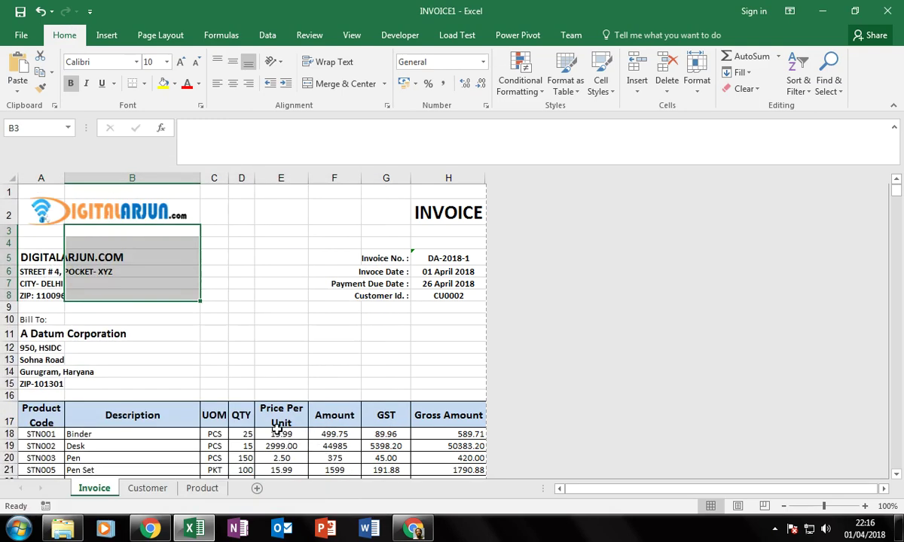
# Check that the price, amount, GST and gross cells E16:H23 stay locked.
pyautogui.scroll(-2, 279, 427)
pyautogui.moveTo(269, 299); pyautogui.dragTo(456, 398)
pyautogui.rightClick(410, 393)
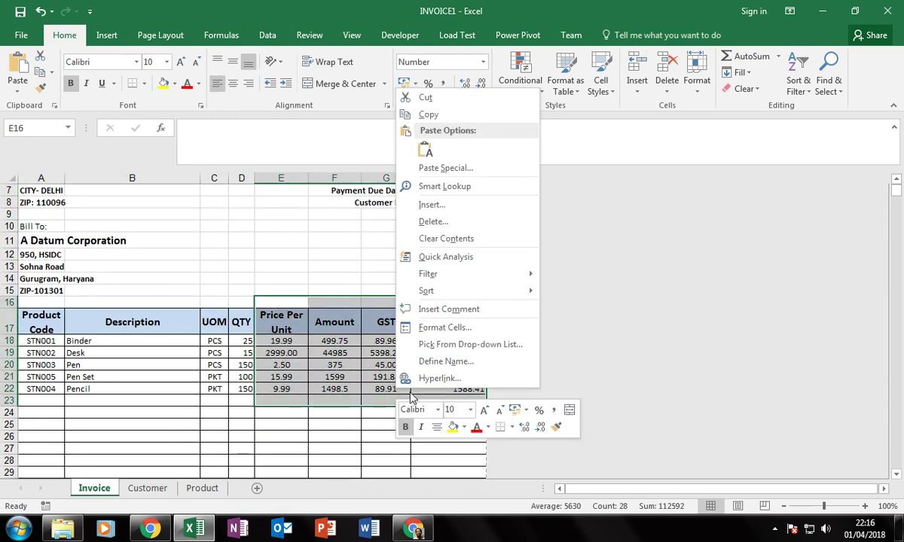
pyautogui.click(444, 327)
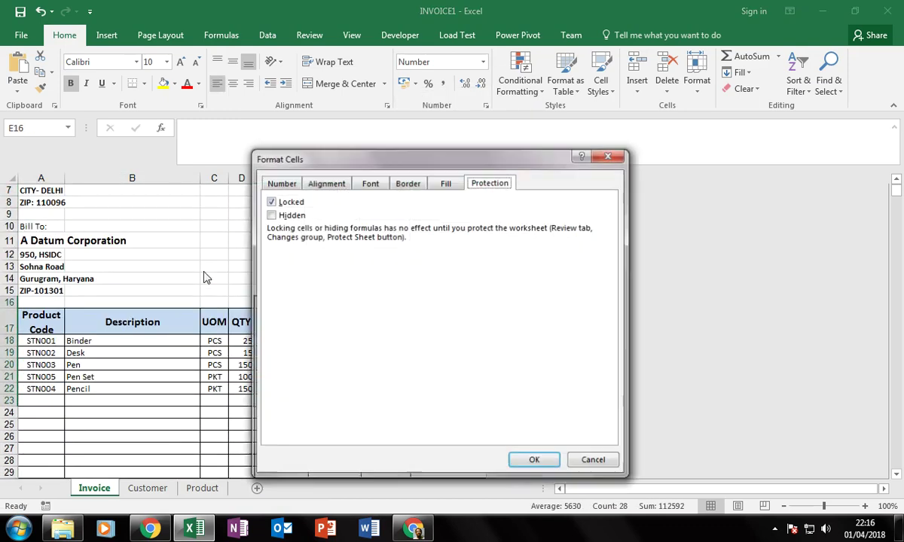
pyautogui.click(582, 462)
pyautogui.click(272, 240)
pyautogui.scroll(2, 309, 315)
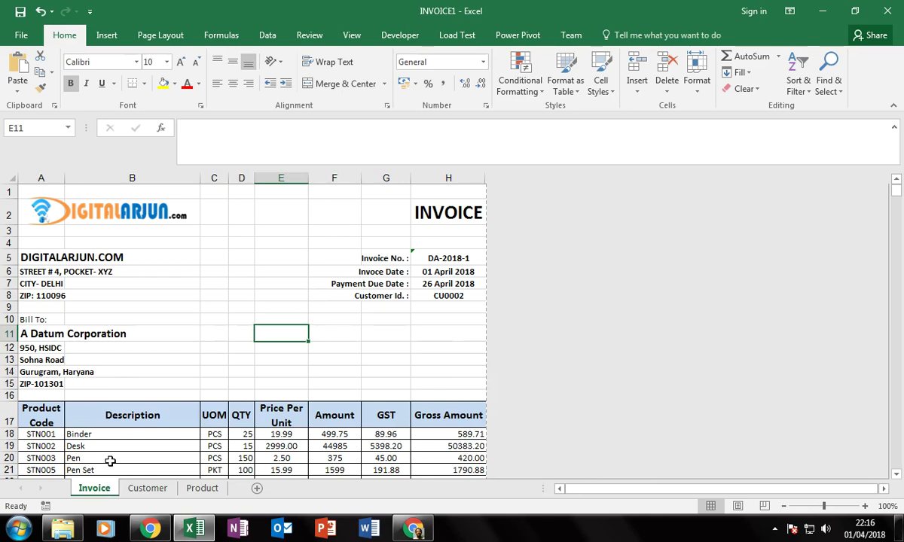
# Clear the customer name from cell A11.
pyautogui.click(36, 335)
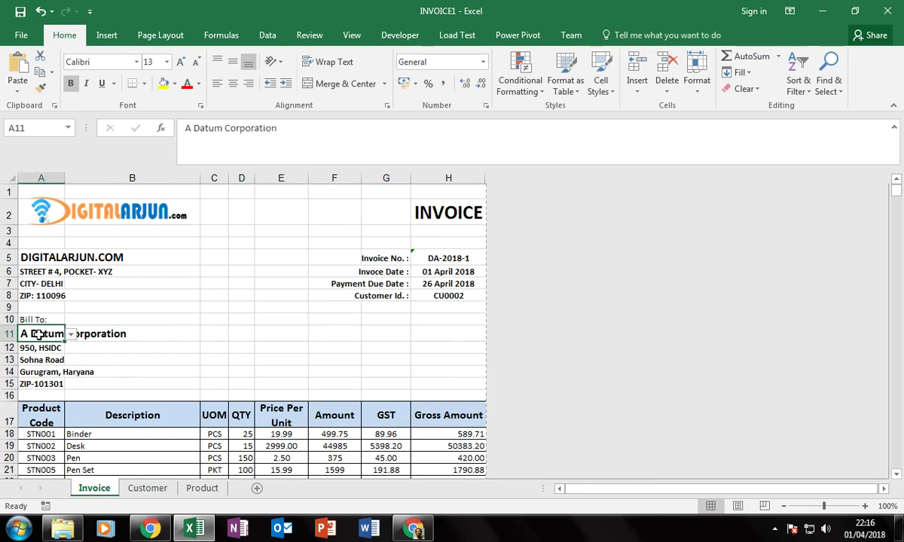
pyautogui.press('Delete')
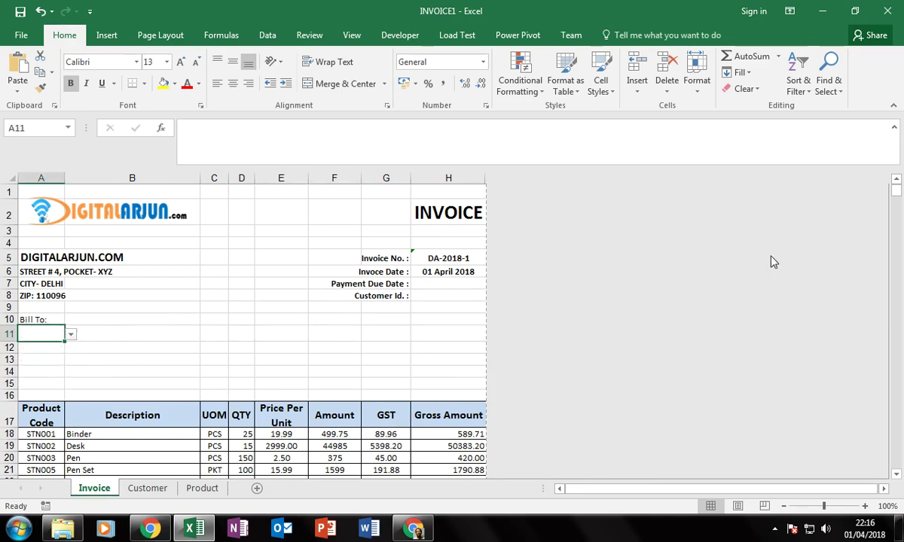
pyautogui.scroll(-2, 170, 400)
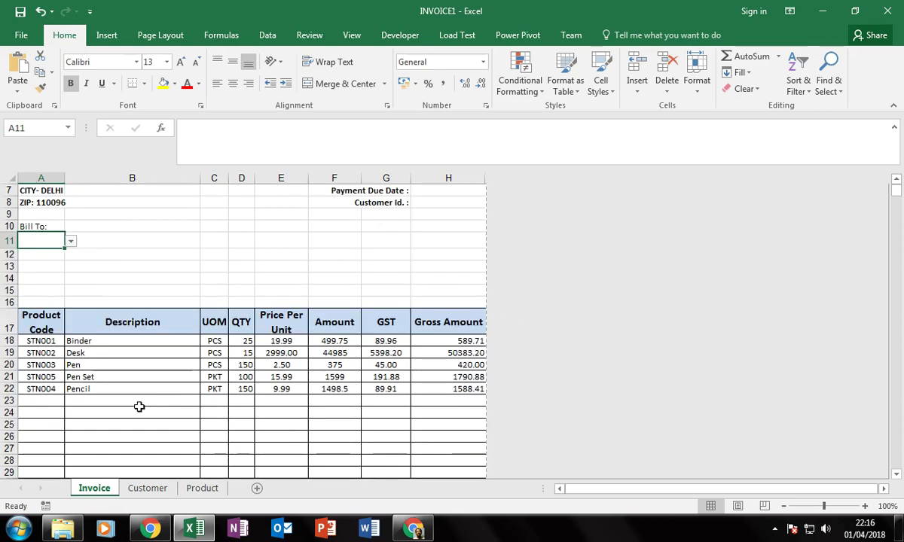
pyautogui.click(41, 342)
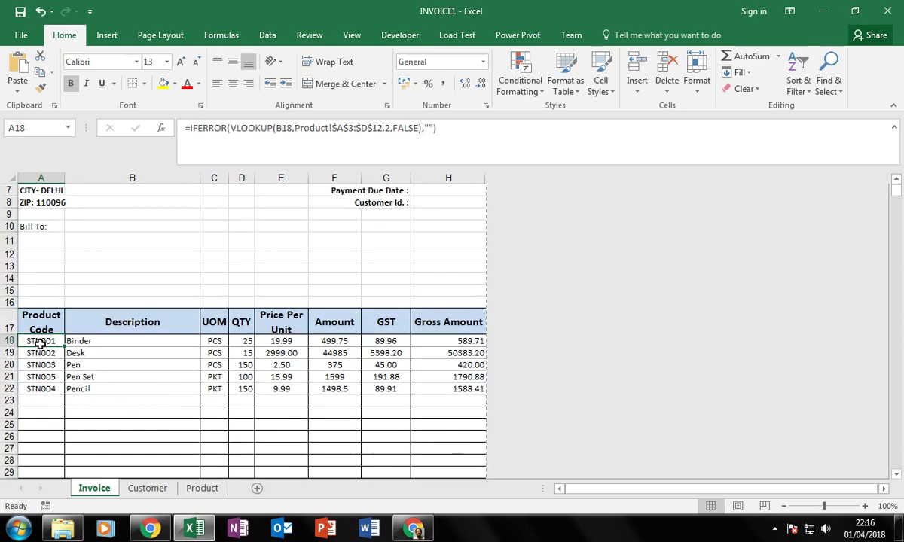
# Clear the five item descriptions in B18:B22 and quantities in D18:D22.
pyautogui.click(132, 341)
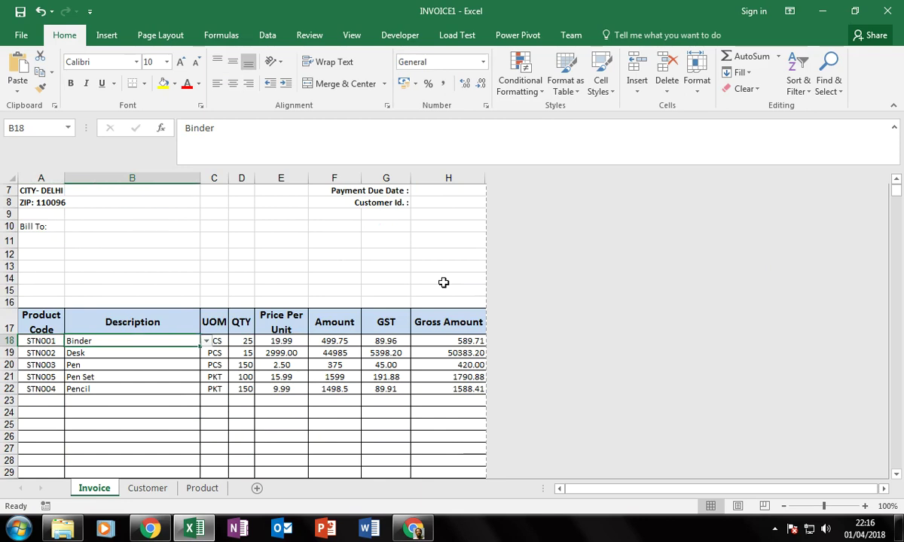
pyautogui.moveTo(132, 341); pyautogui.dragTo(132, 377)
pyautogui.hotkey('shift', 'Down')
pyautogui.press('Delete')
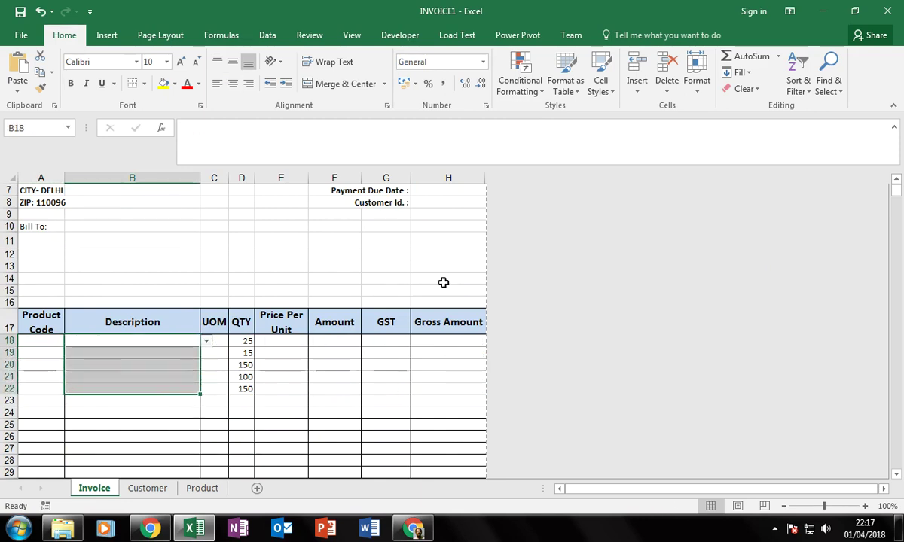
pyautogui.press('Right')
pyautogui.press('Right')
pyautogui.hotkey('shift', 'Down')
pyautogui.hotkey('shift', 'Down')
pyautogui.hotkey('shift', 'Down')
pyautogui.hotkey('shift', 'Down')
pyautogui.press('Delete')
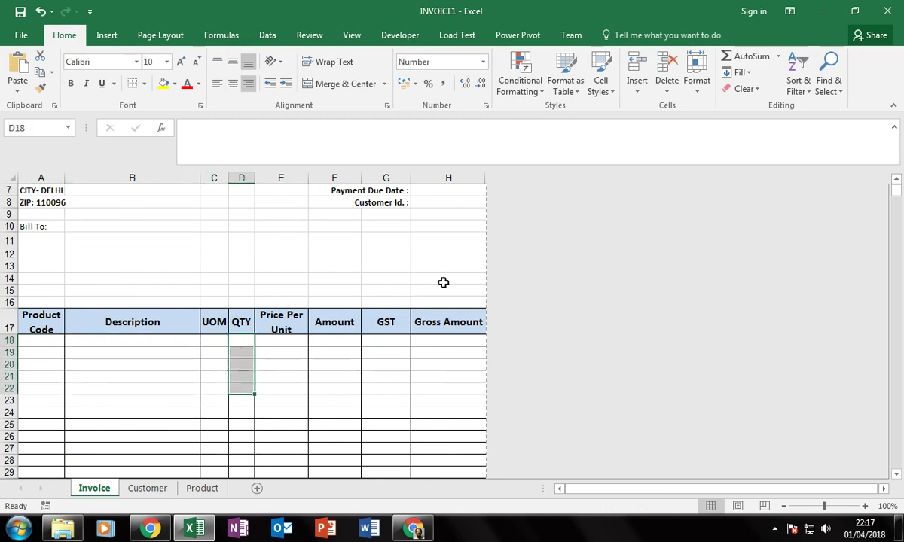
# Clear the 150.00 shipping charge in H35.
pyautogui.scroll(-5, 431, 315)
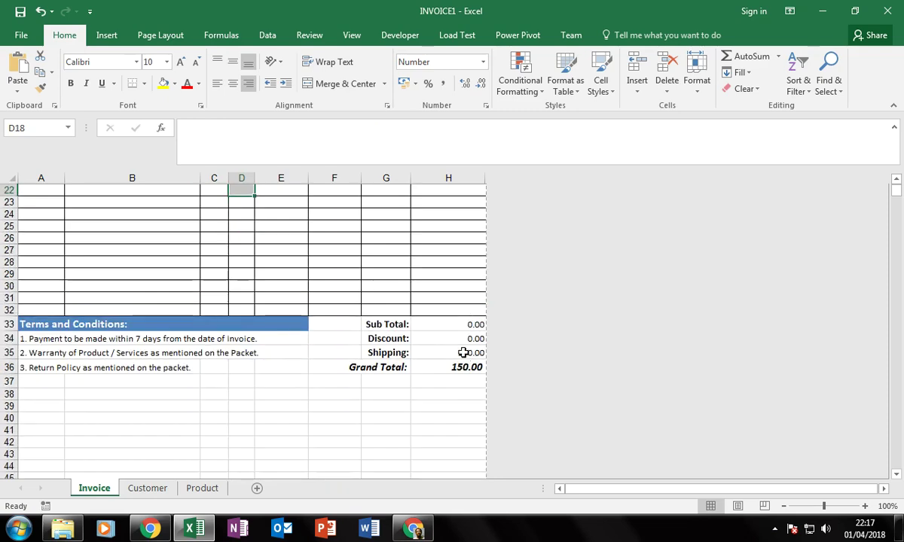
pyautogui.click(464, 352)
pyautogui.press('Delete')
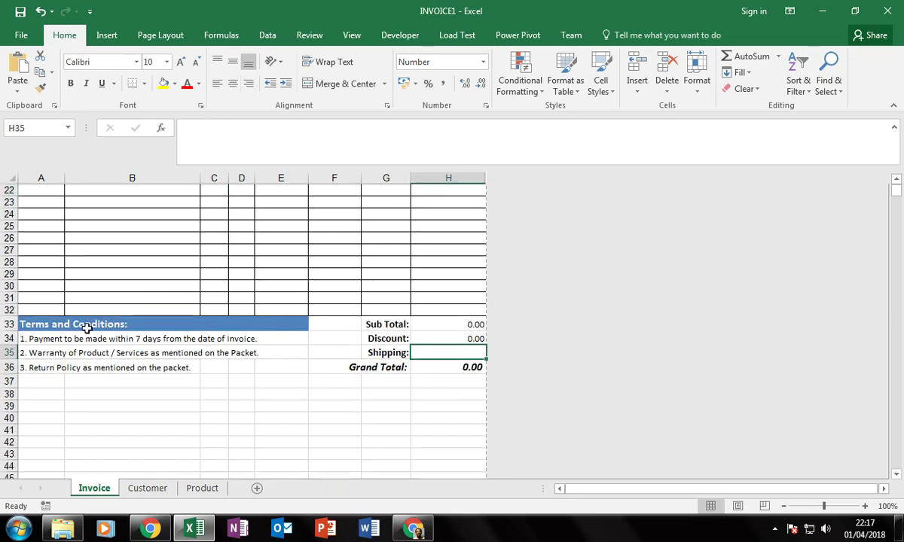
pyautogui.scroll(3, 115, 323)
pyautogui.scroll(4, 119, 410)
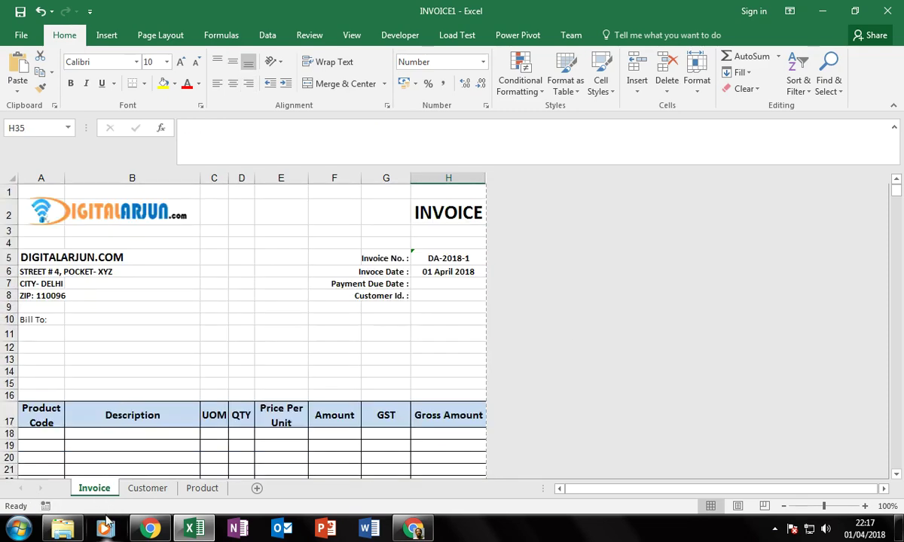
# Protect the Invoice sheet with a password, entering it and then re-entering it to confirm.
pyautogui.rightClick(96, 489)
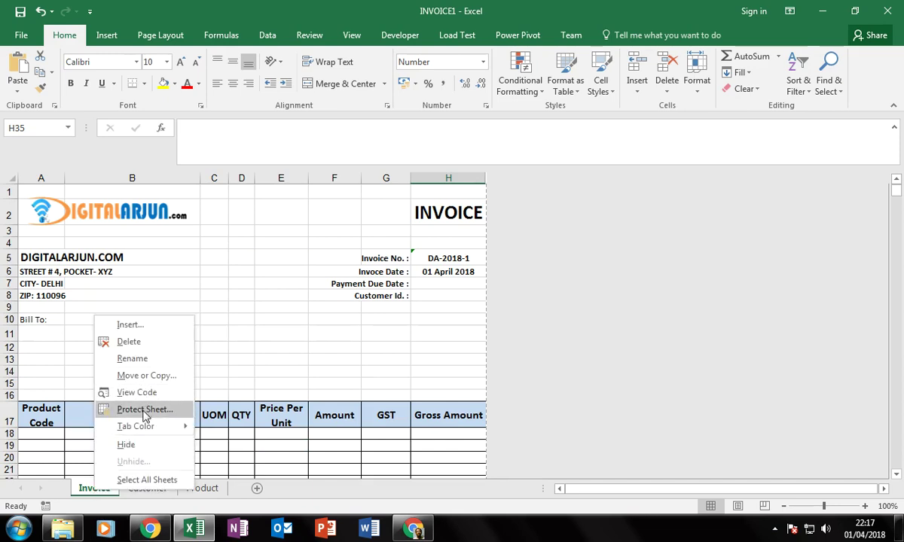
pyautogui.click(143, 410)
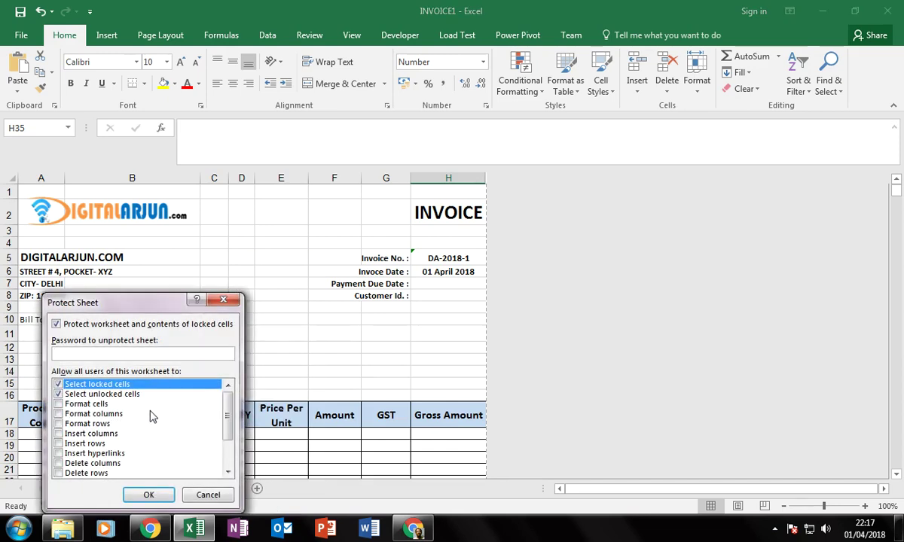
pyautogui.write('1')
pyautogui.press('Return')
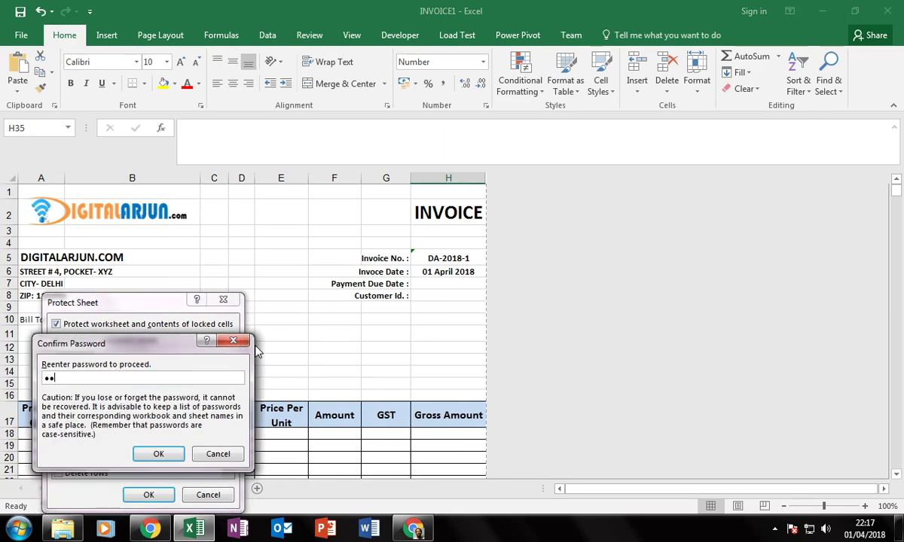
pyautogui.write('12345678')
pyautogui.press('Return')
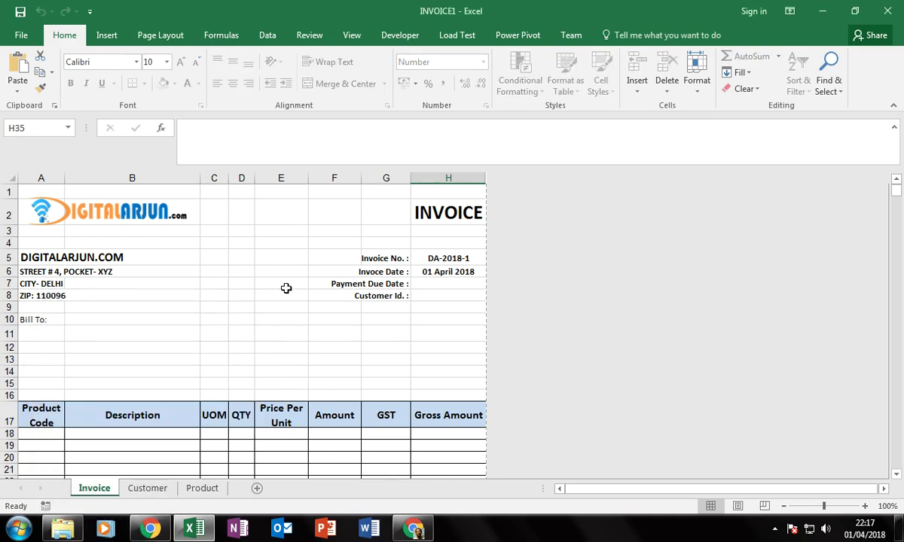
# Save the workbook as Excel Template INVOICE.xltx, replacing the existing template.
pyautogui.hotkey('alt', 'f')
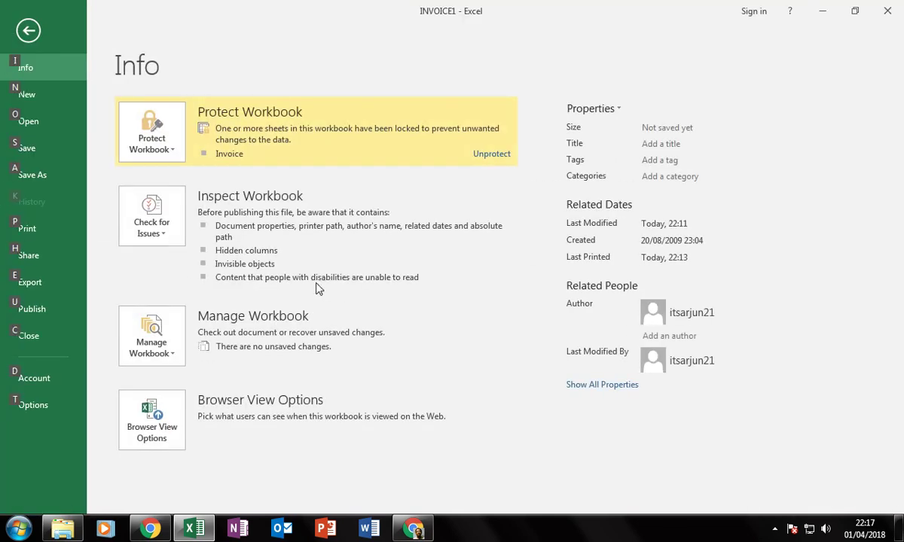
pyautogui.click(46, 173)
pyautogui.click(191, 224)
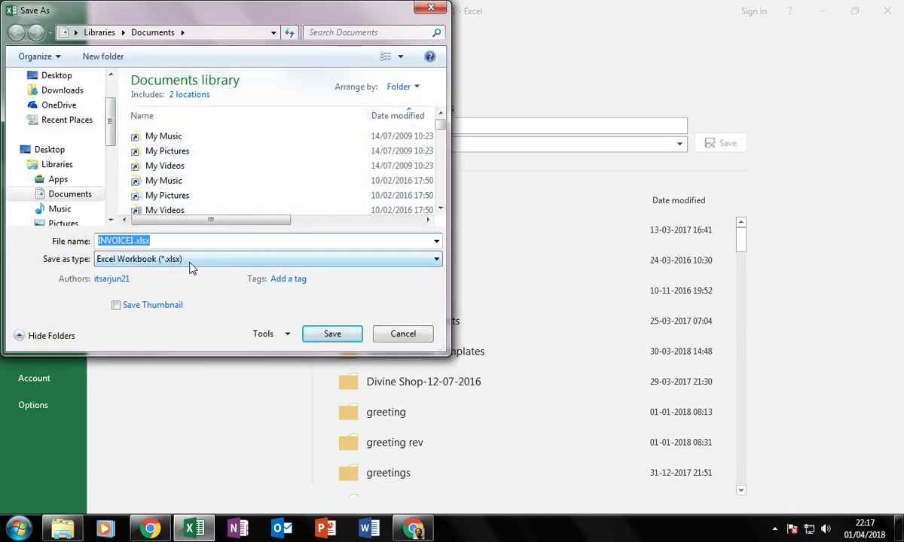
pyautogui.click(190, 264)
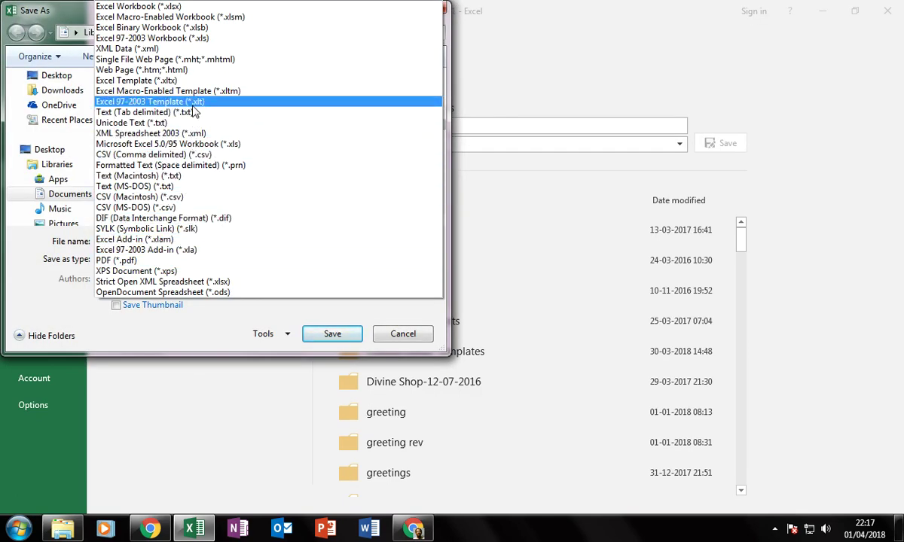
pyautogui.click(162, 80)
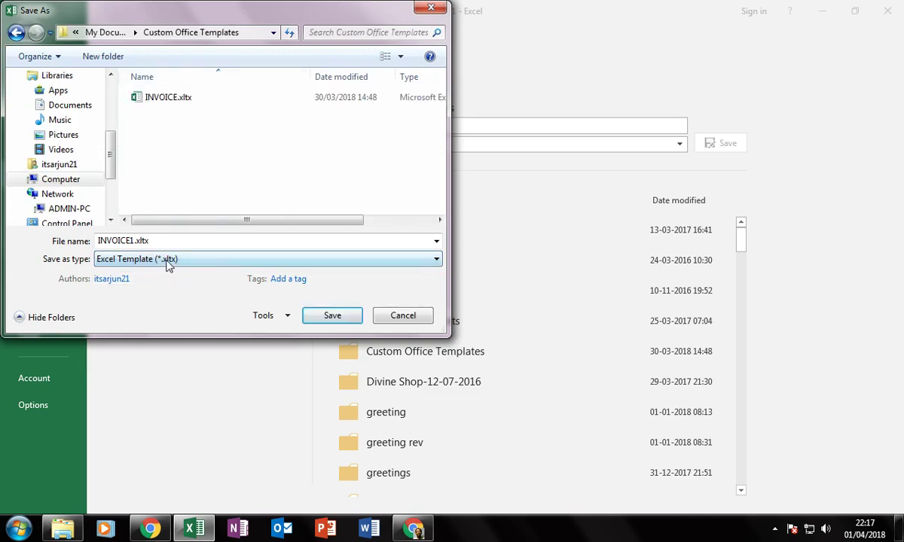
pyautogui.doubleClick(133, 241)
pyautogui.click(128, 241)
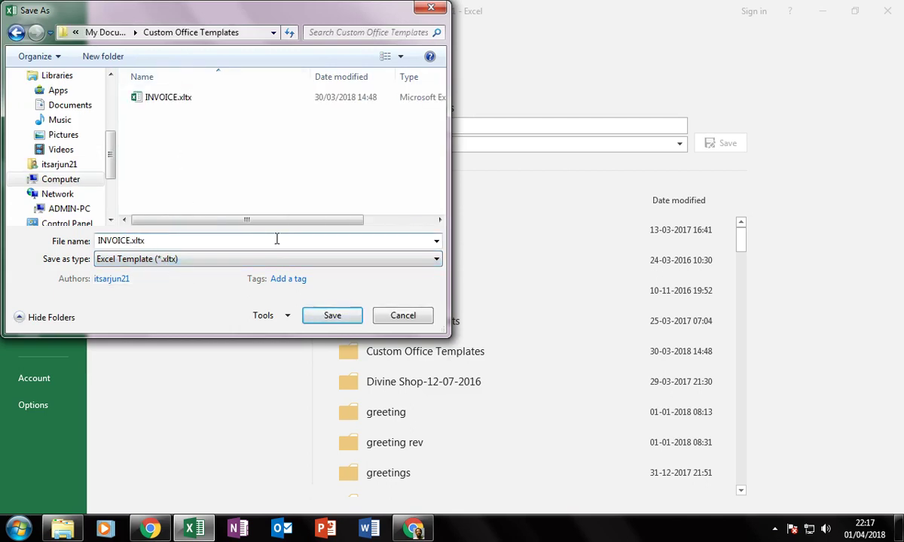
pyautogui.click(332, 316)
pyautogui.click(487, 266)
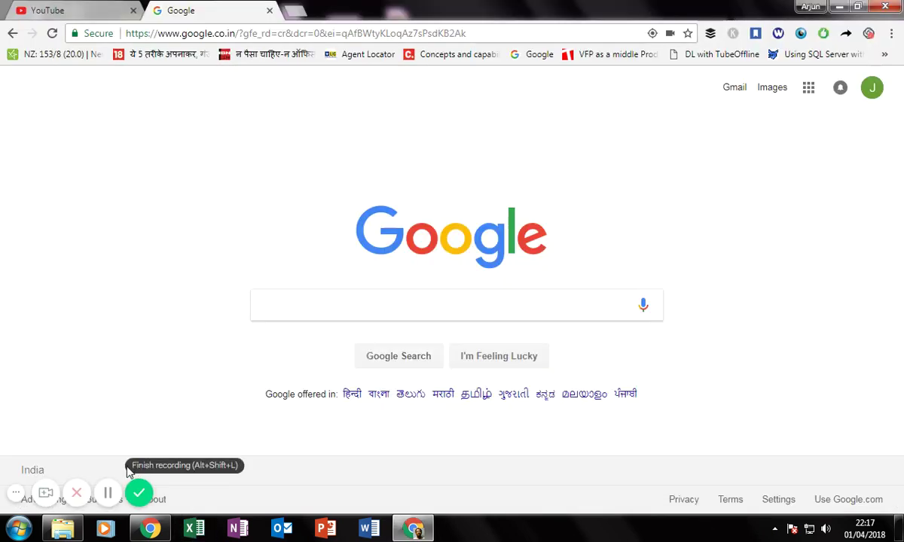
# Sort the Documents library by Date modified and open INVOICE1.pdf.
pyautogui.click(62, 529)
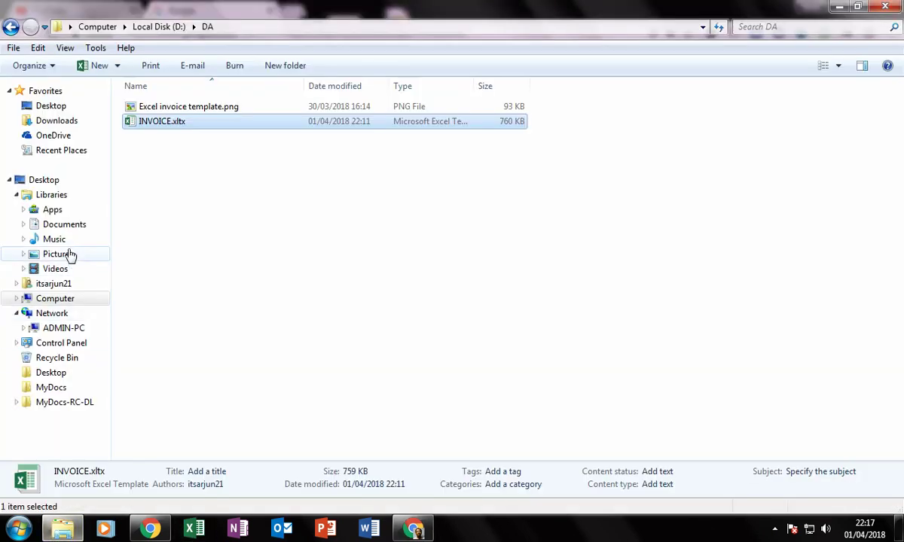
pyautogui.click(84, 229)
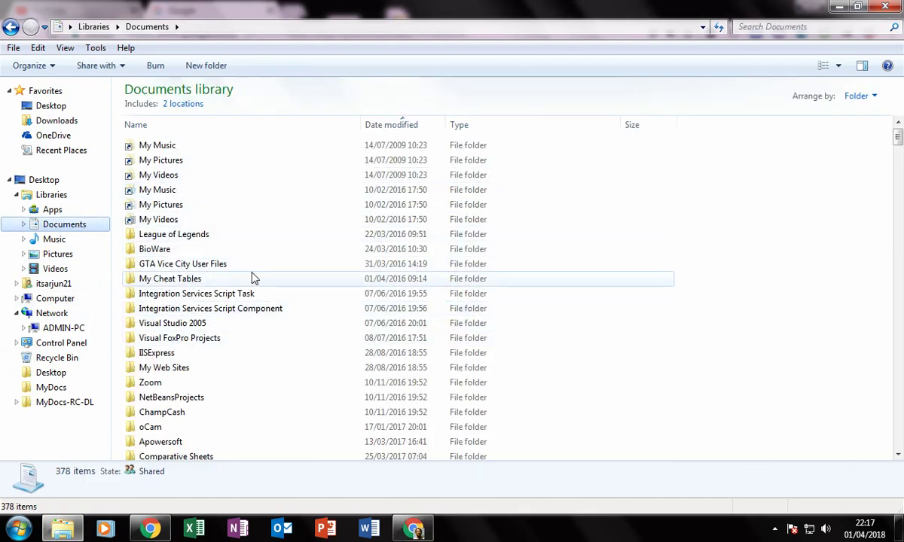
pyautogui.click(394, 127)
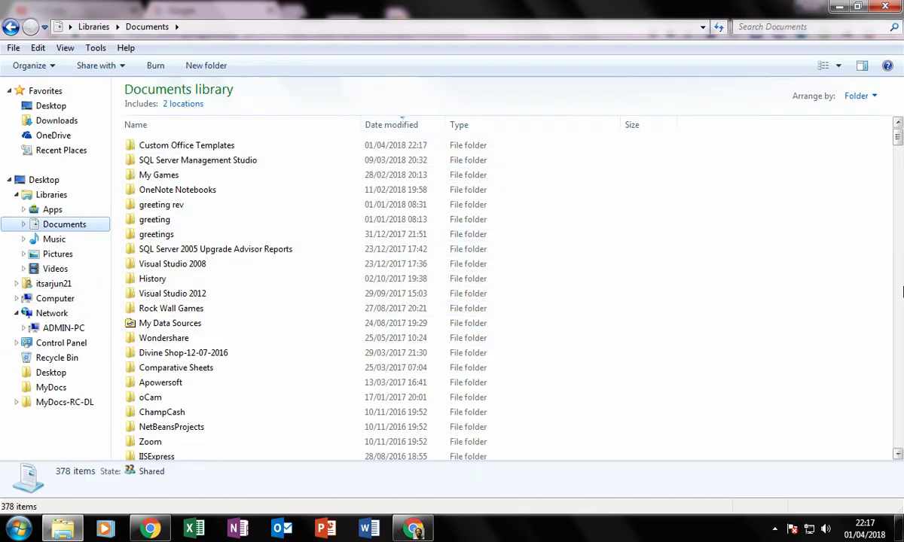
pyautogui.scroll(-7, 843, 355)
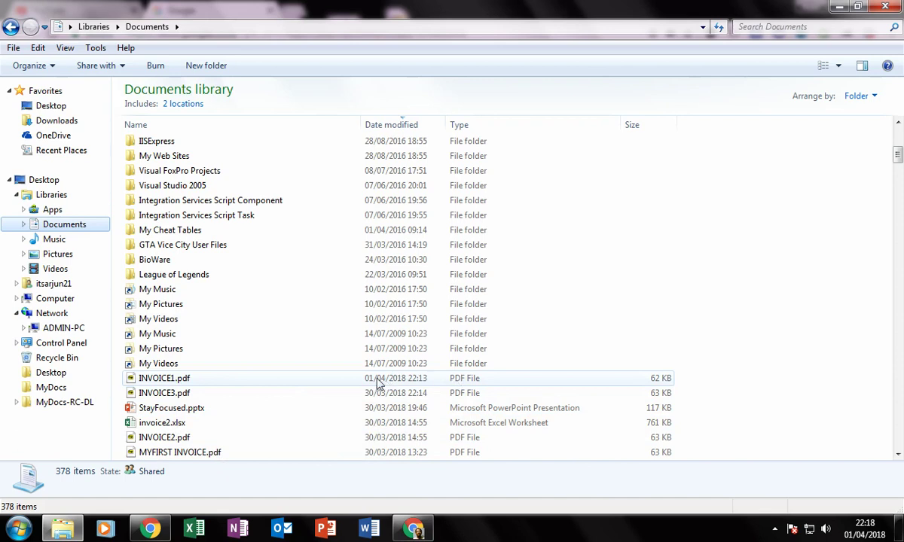
pyautogui.click(189, 385)
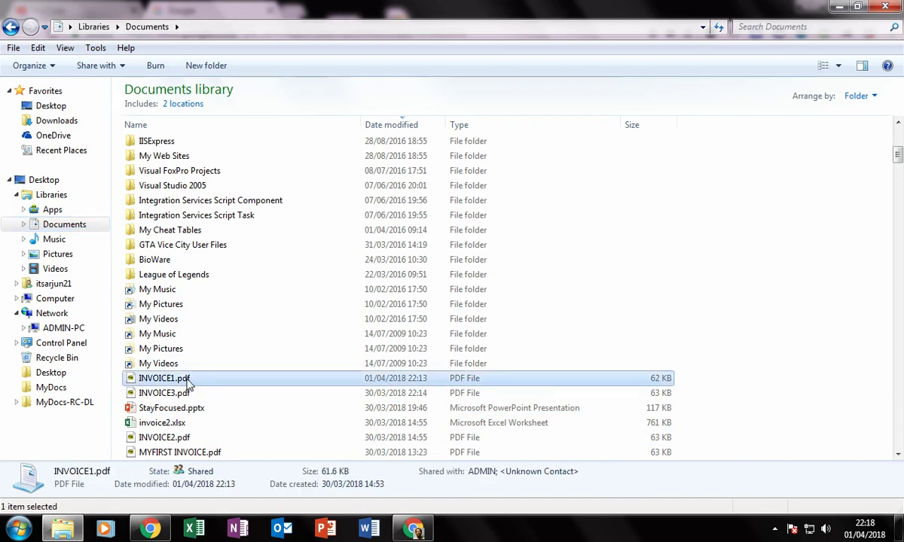
pyautogui.doubleClick(188, 384)
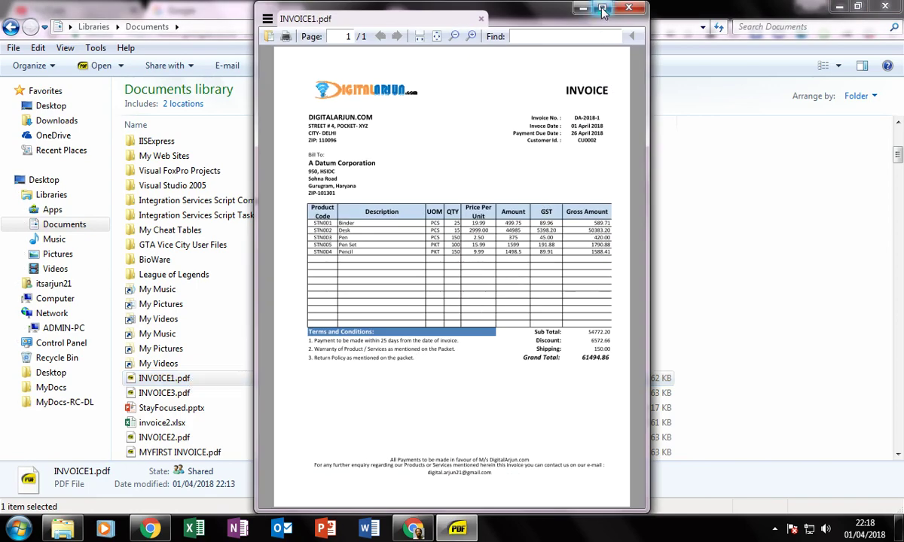
# Maximize Sumatra PDF, scroll through the 61494.86 invoice, then close the viewer.
pyautogui.doubleClick(565, 12)
pyautogui.scroll(3, 513, 269)
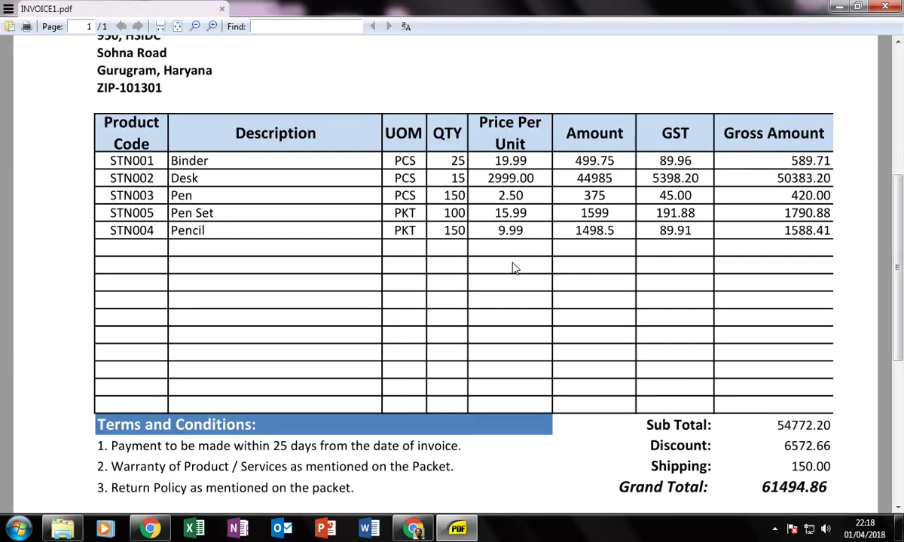
pyautogui.scroll(3, 513, 269)
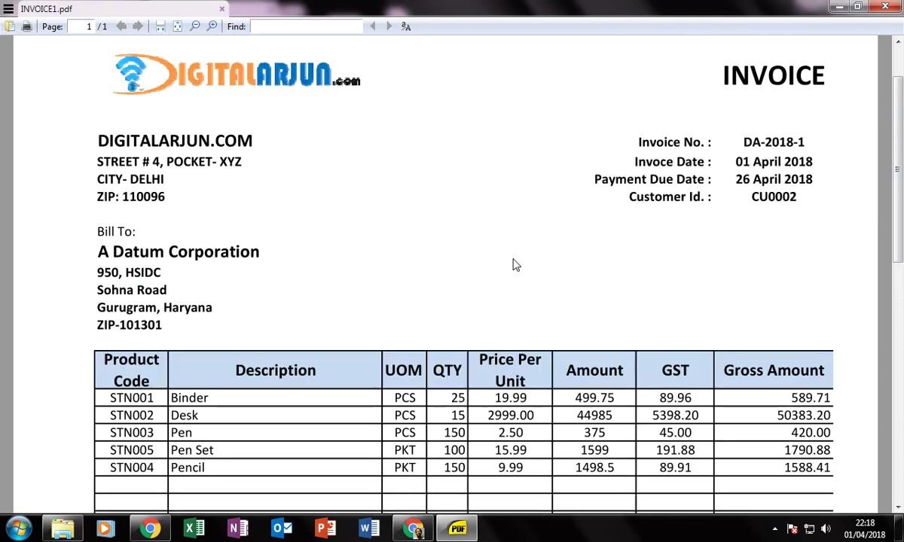
pyautogui.scroll(-6, 514, 264)
pyautogui.click(886, 6)
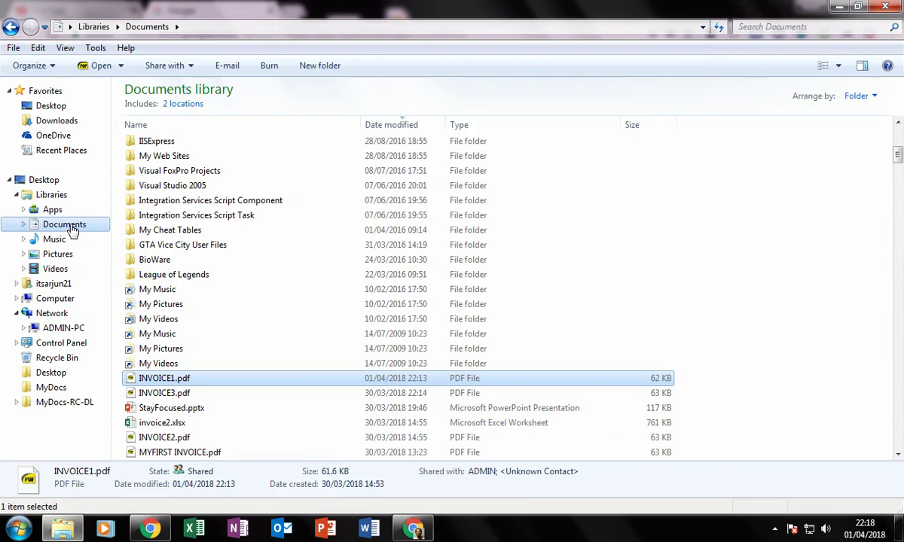
# Open INVOICE.xltx from D:\DA as a new Excel workbook.
pyautogui.scroll(2, 72, 232)
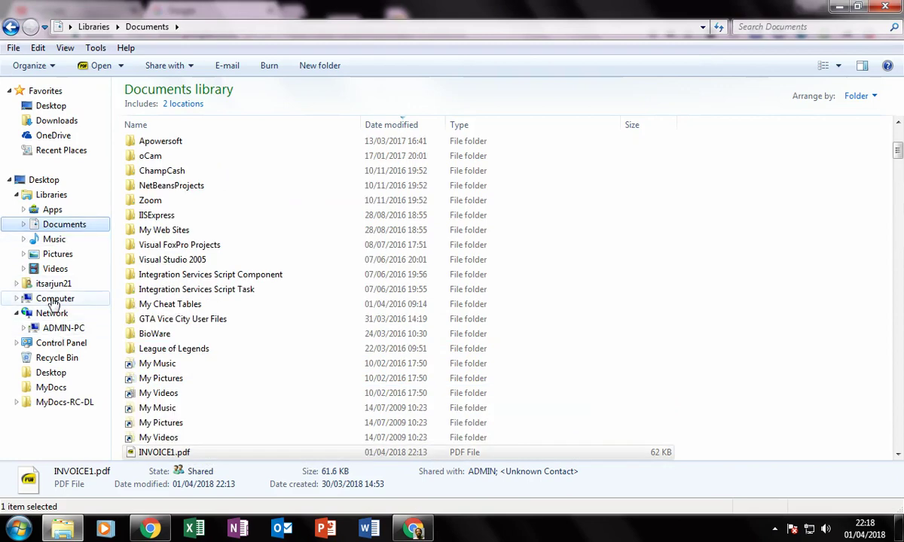
pyautogui.click(37, 300)
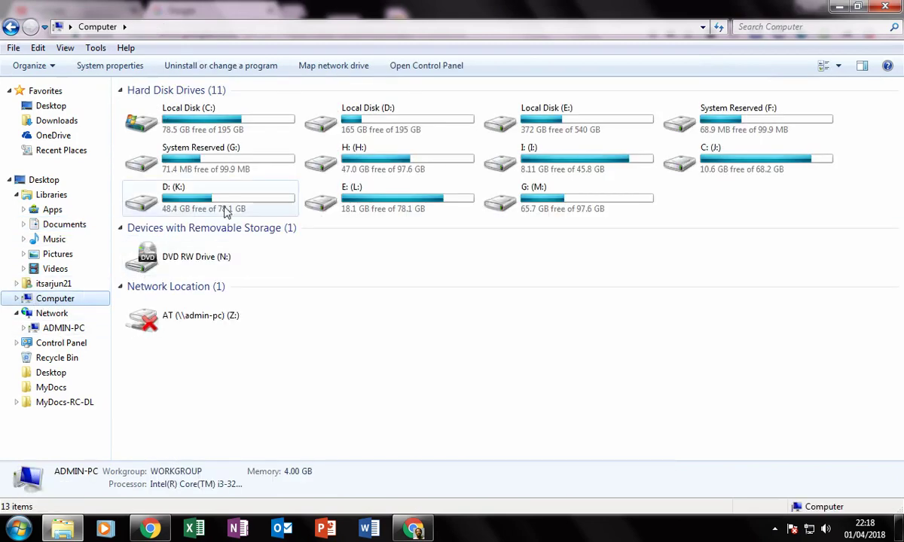
pyautogui.doubleClick(365, 130)
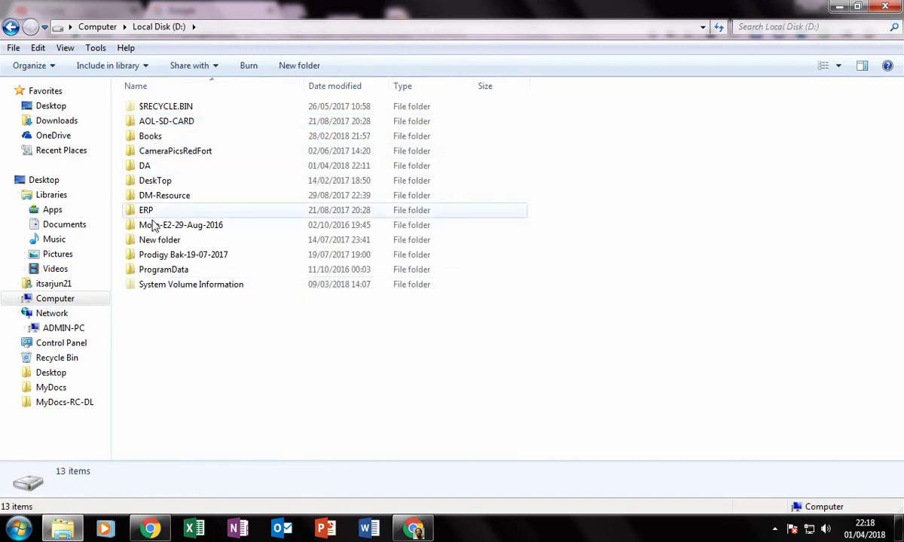
pyautogui.doubleClick(167, 167)
pyautogui.doubleClick(146, 123)
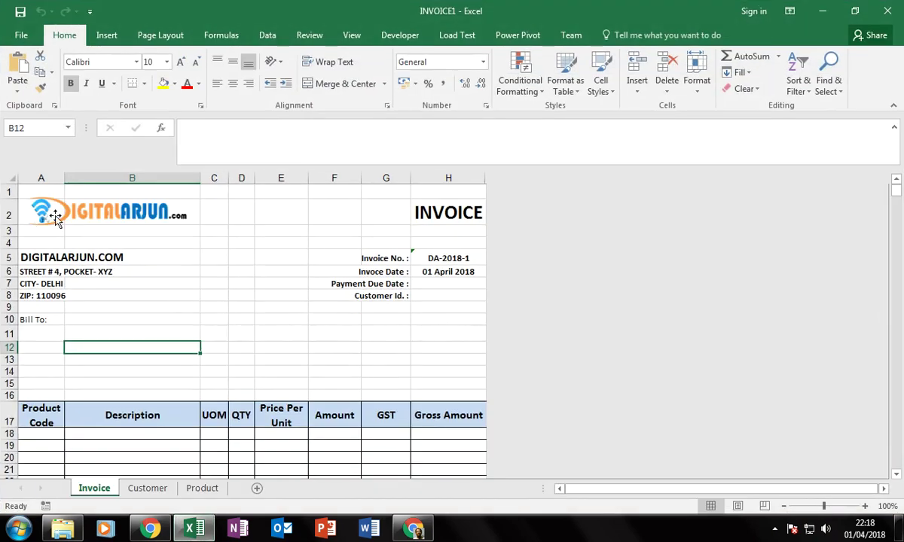
# Try typing test text into an address cell, E11 and E7, cancelling each entry.
pyautogui.scroll(-1, 254, 306)
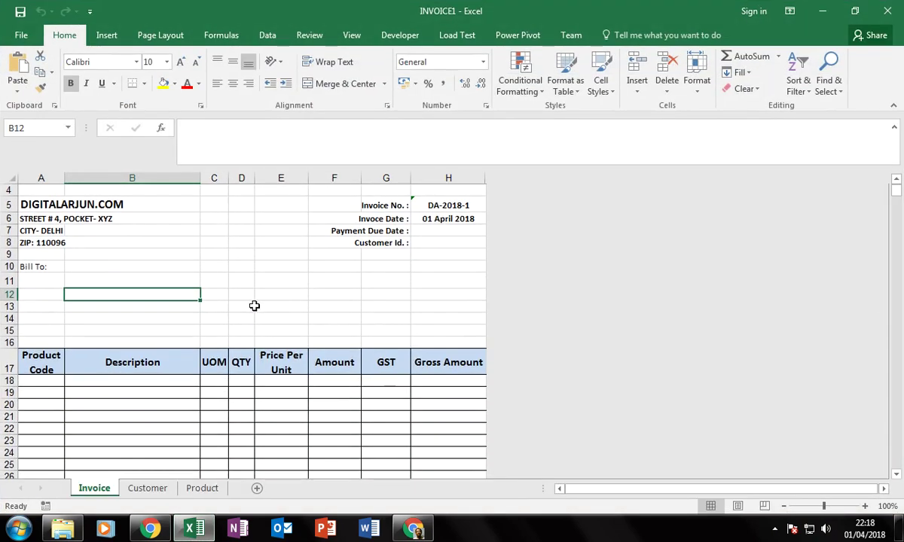
pyautogui.click(143, 243)
pyautogui.write('f')
pyautogui.click(280, 281)
pyautogui.write('f hgh')
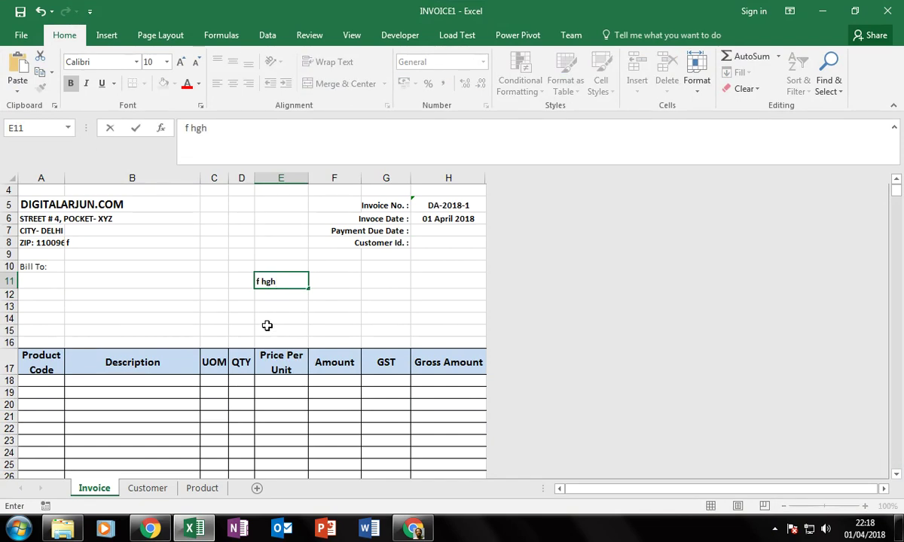
pyautogui.press('Escape')
pyautogui.click(260, 231)
pyautogui.write('dfgfd')
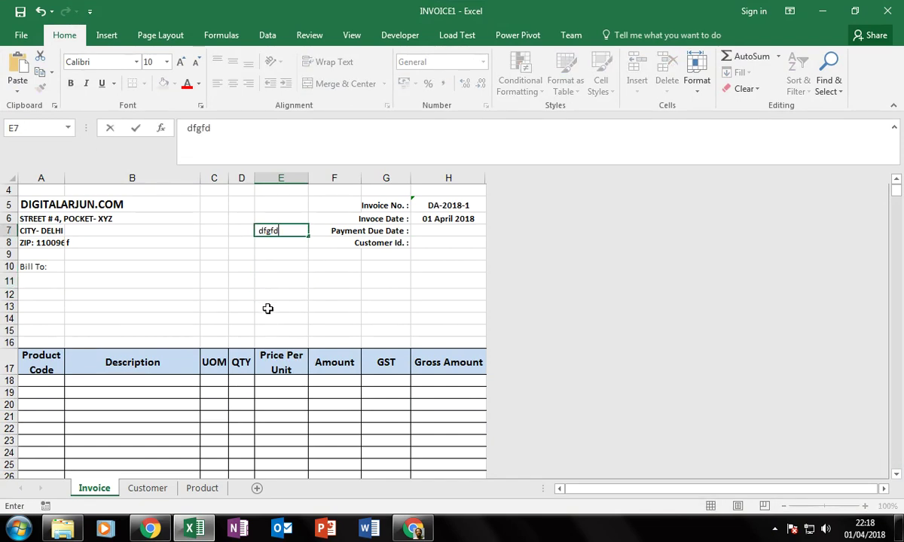
pyautogui.press('Escape')
# Try typing in C6, cancel it, then close INVOICE1 without saving.
pyautogui.click(222, 218)
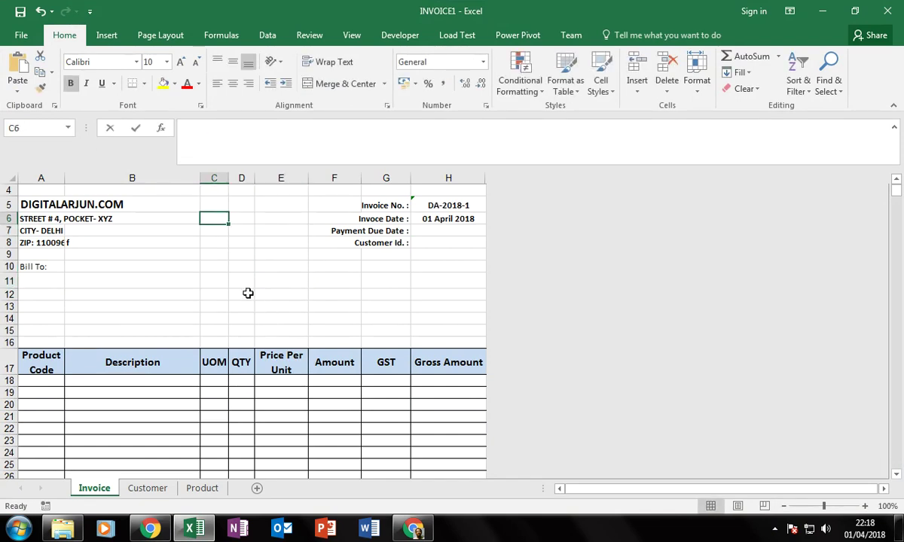
pyautogui.write('f f')
pyautogui.press('Escape')
pyautogui.click(888, 10)
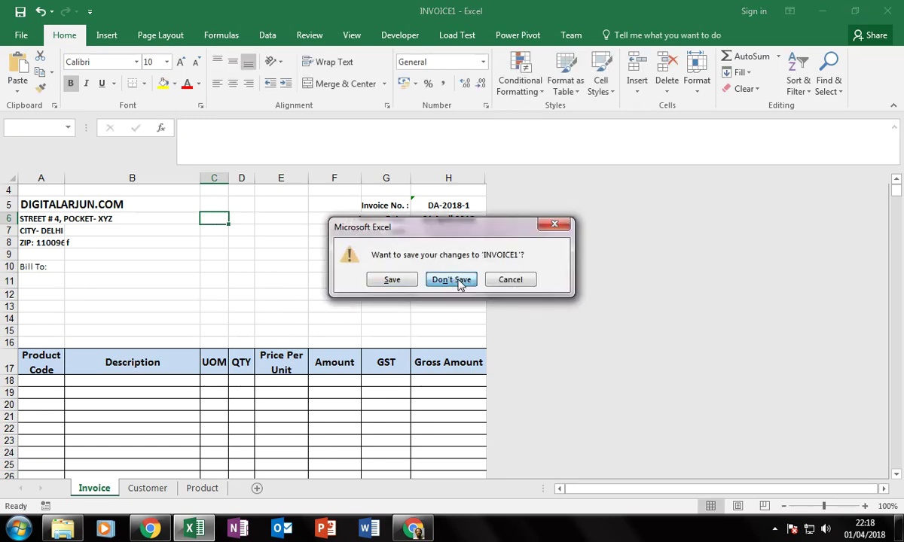
pyautogui.click(413, 280)
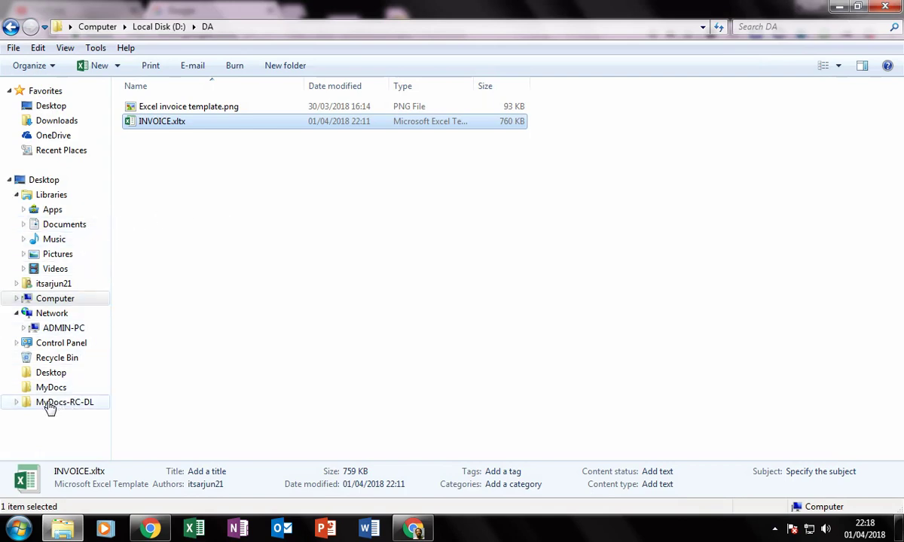
# Copy INVOICE.xltx from the Custom Office Templates folder.
pyautogui.click(59, 150)
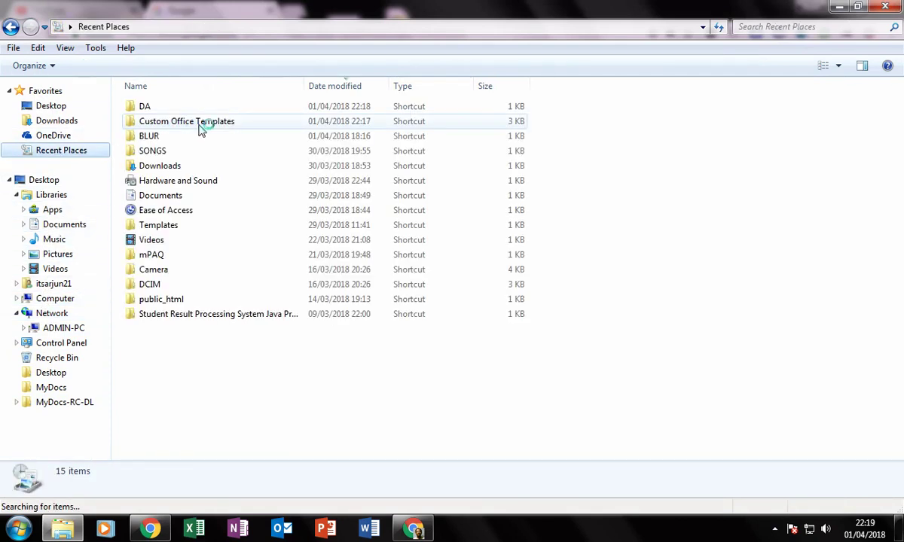
pyautogui.doubleClick(202, 124)
pyautogui.click(156, 146)
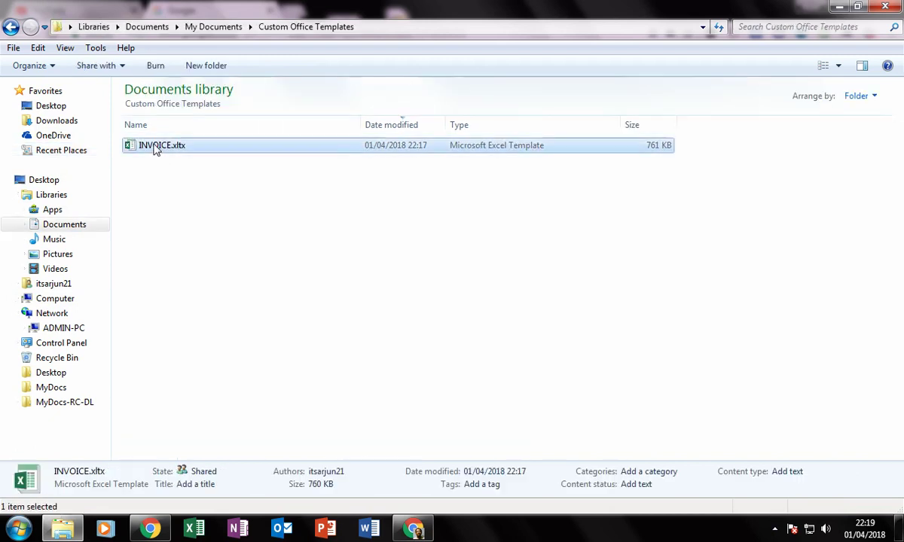
pyautogui.rightClick(155, 145)
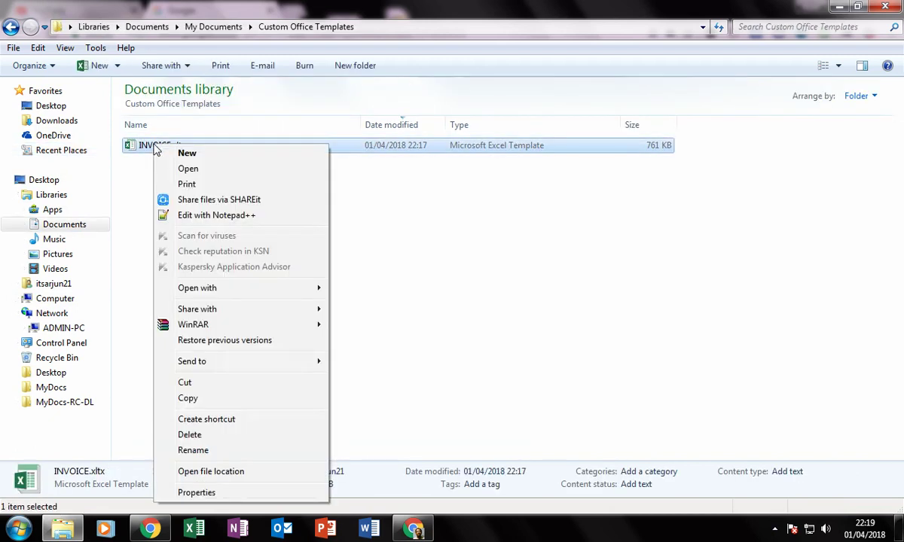
pyautogui.click(188, 398)
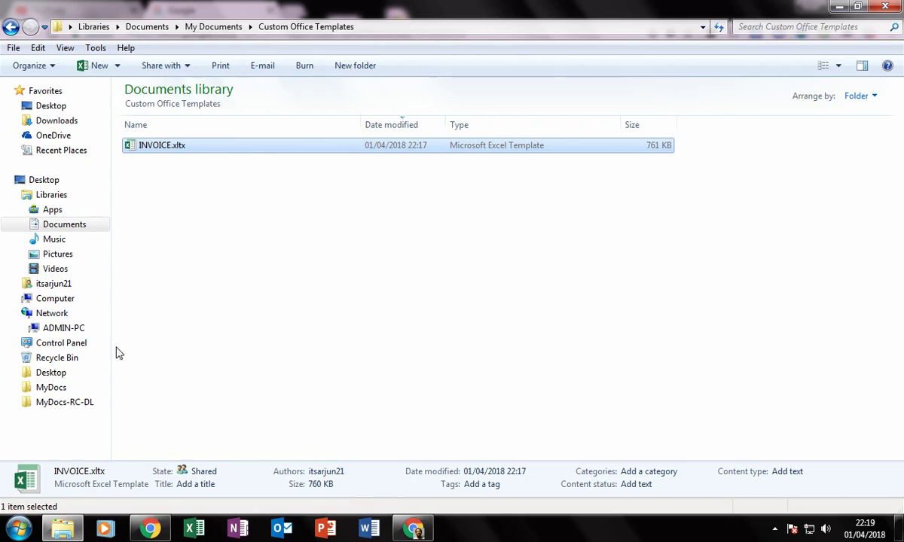
# Paste it into D:\DA, replacing the older INVOICE.xltx, and open the updated template.
pyautogui.click(55, 299)
pyautogui.doubleClick(354, 123)
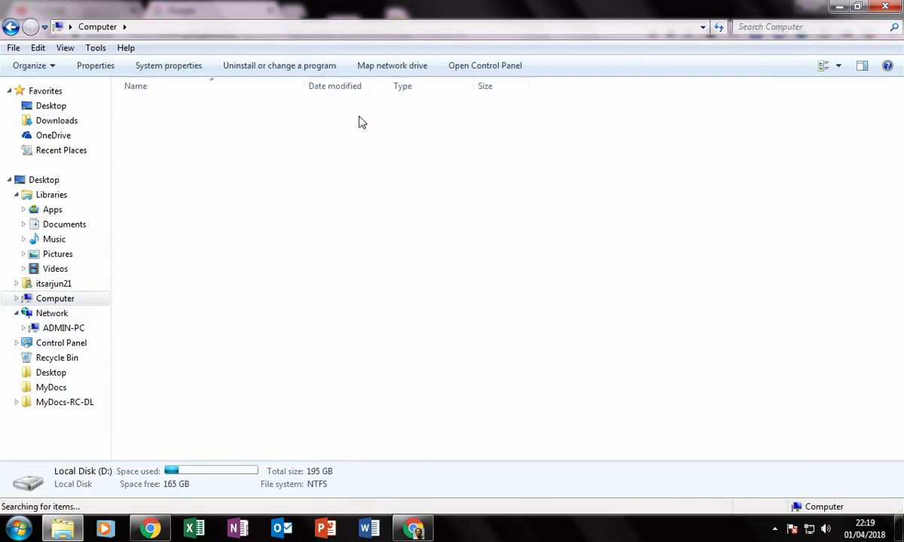
pyautogui.doubleClick(179, 162)
pyautogui.rightClick(229, 207)
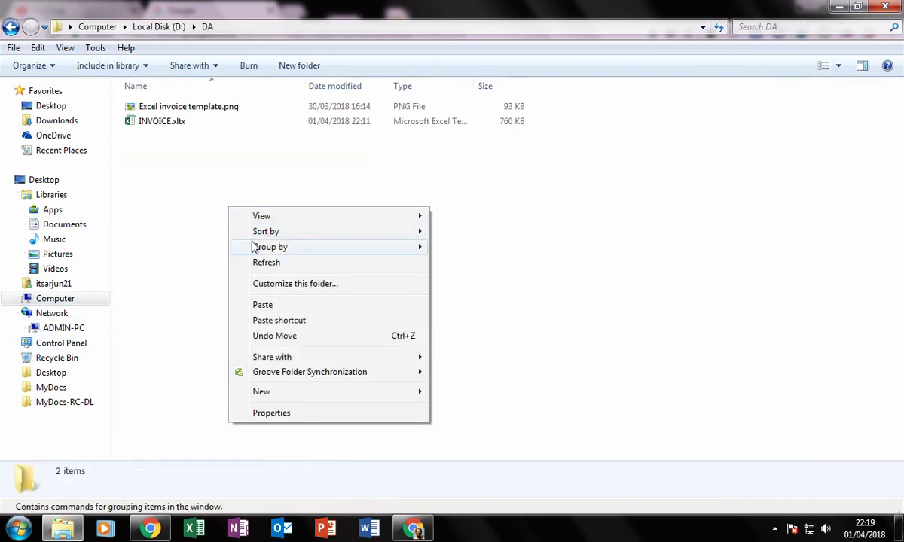
pyautogui.click(260, 305)
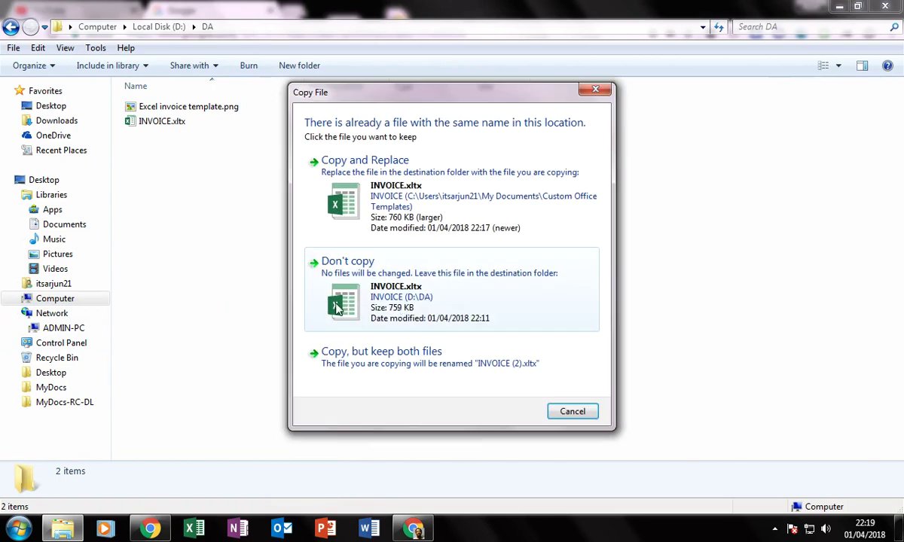
pyautogui.click(413, 205)
pyautogui.click(183, 153)
pyautogui.doubleClick(177, 123)
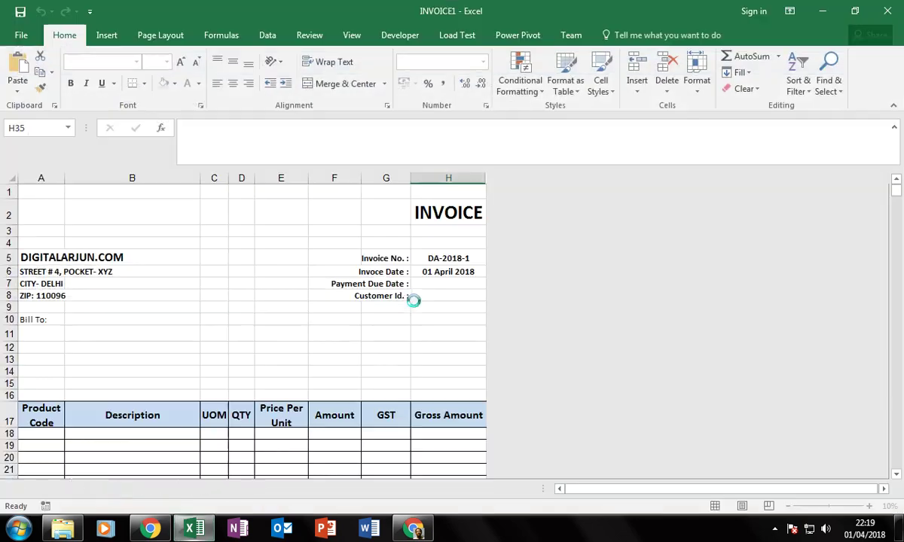
# Test the sheet protection: type test entries in unlocked E7 and E5, then try editing locked D4 and E10.
pyautogui.click(279, 285)
pyautogui.write('ty rt')
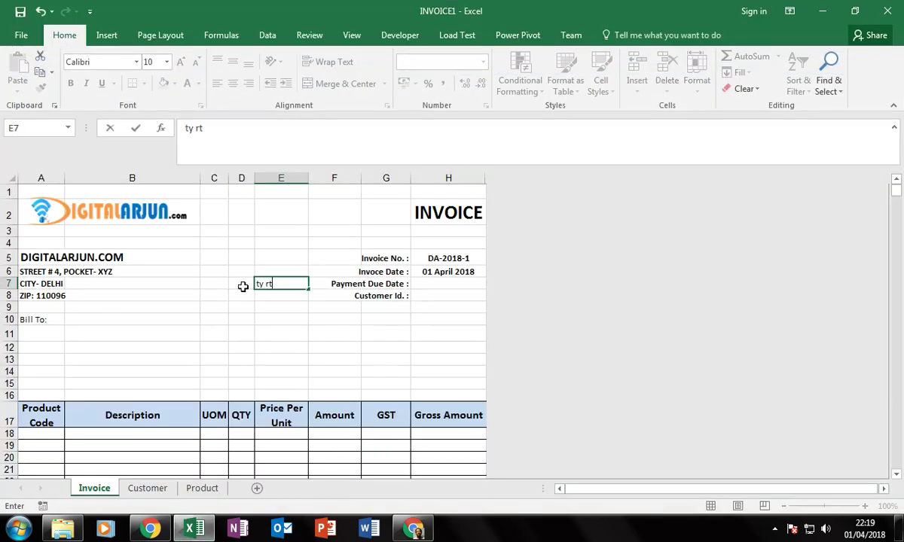
pyautogui.press('Escape')
pyautogui.click(242, 242)
pyautogui.doubleClick(244, 246)
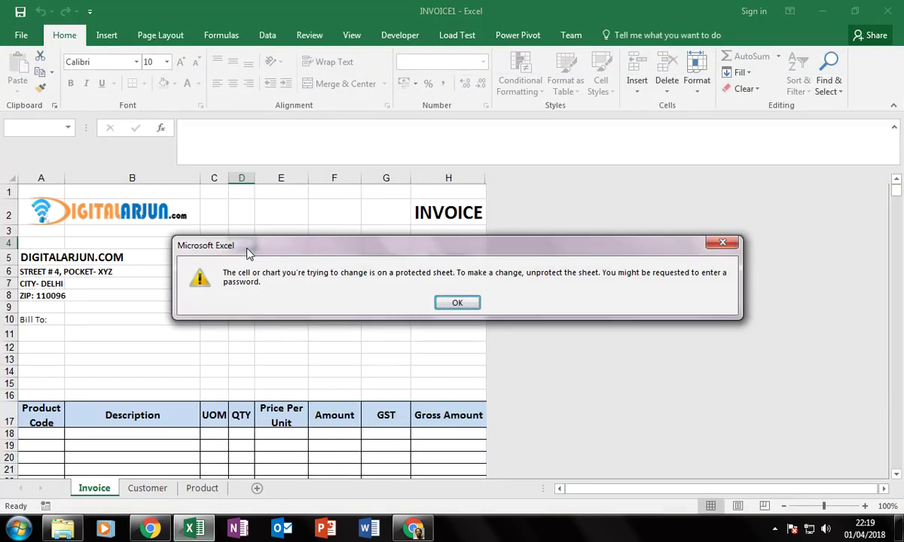
pyautogui.click(457, 303)
pyautogui.doubleClick(273, 307)
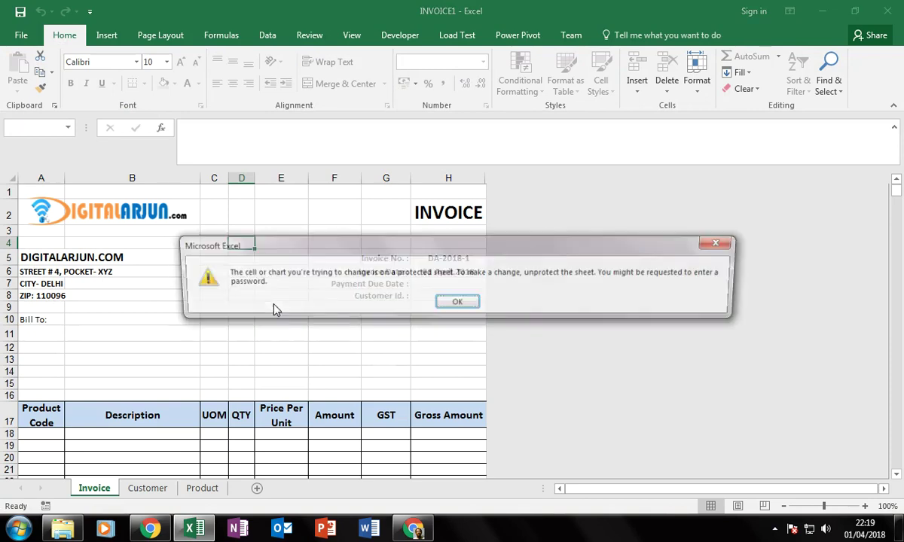
pyautogui.press('Return')
pyautogui.doubleClick(283, 306)
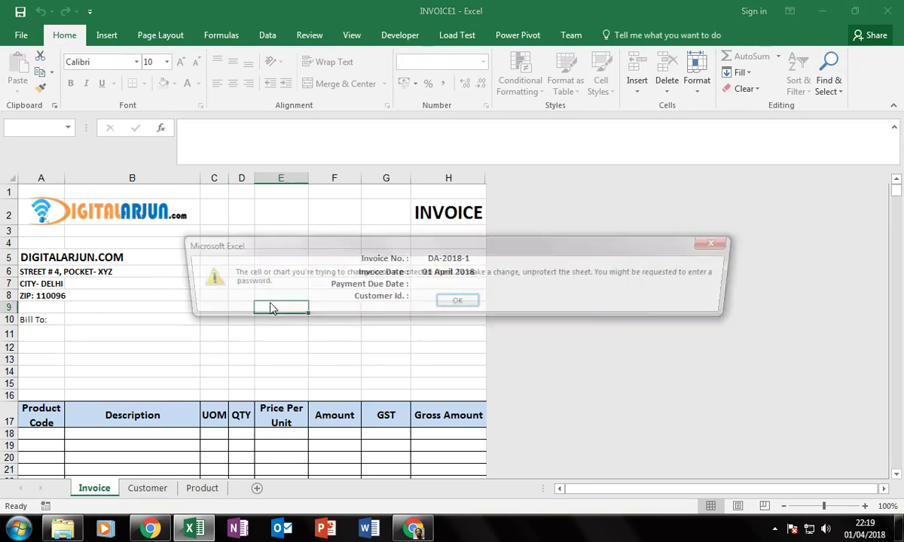
pyautogui.press('Return')
pyautogui.click(280, 283)
pyautogui.write('et')
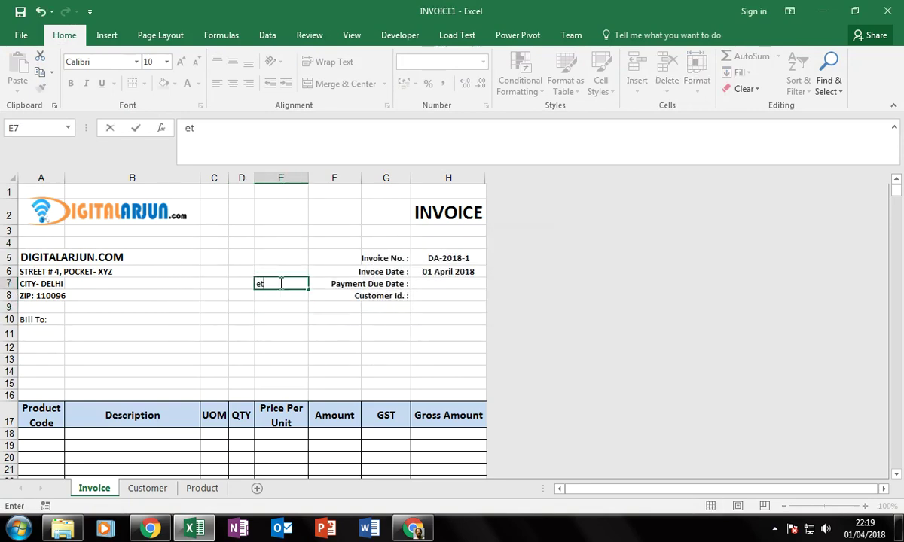
pyautogui.press('Escape')
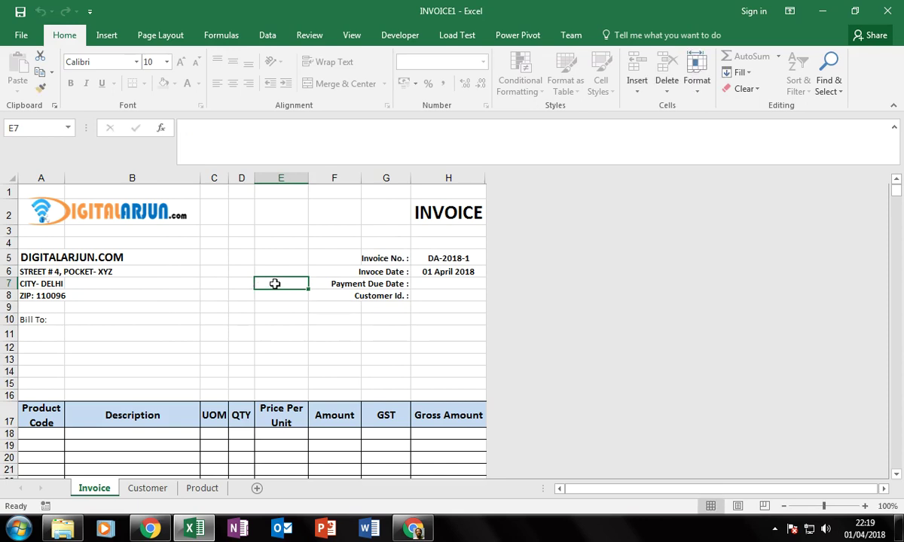
pyautogui.write('rt')
pyautogui.press('Escape')
pyautogui.click(268, 260)
pyautogui.write('rt')
pyautogui.press('Escape')
pyautogui.doubleClick(287, 320)
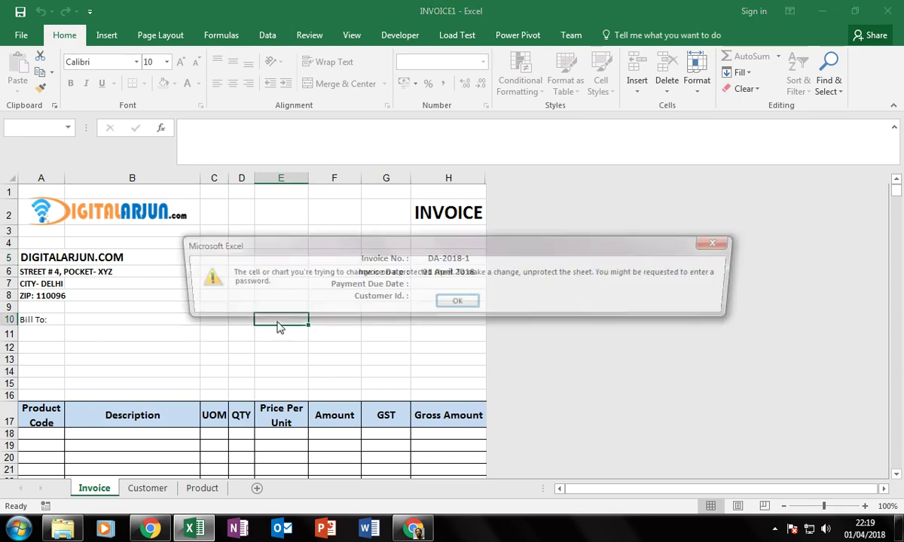
pyautogui.press('Return')
# Confirm that A12, the street address in B6, the date in H6 and Customer Id. in H8 are locked.
pyautogui.click(272, 234)
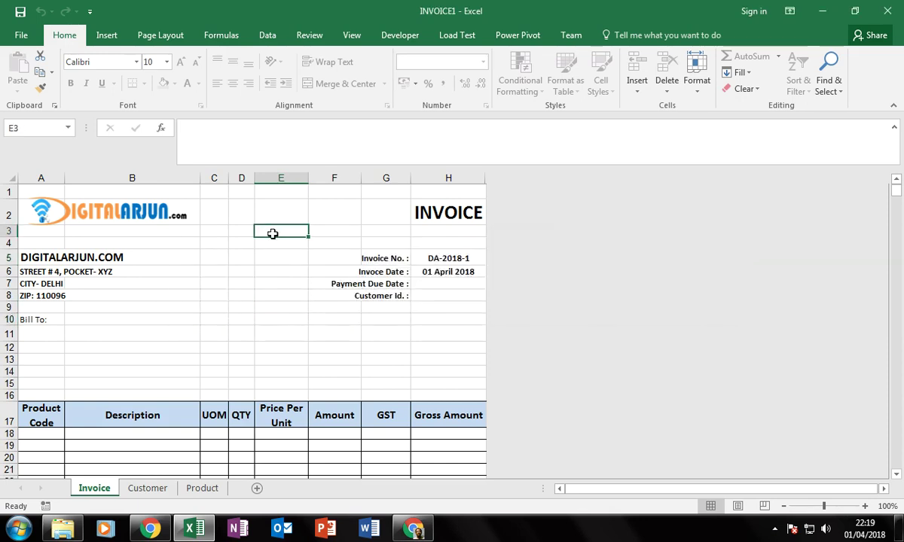
pyautogui.moveTo(272, 234); pyautogui.dragTo(272, 301)
pyautogui.click(212, 299)
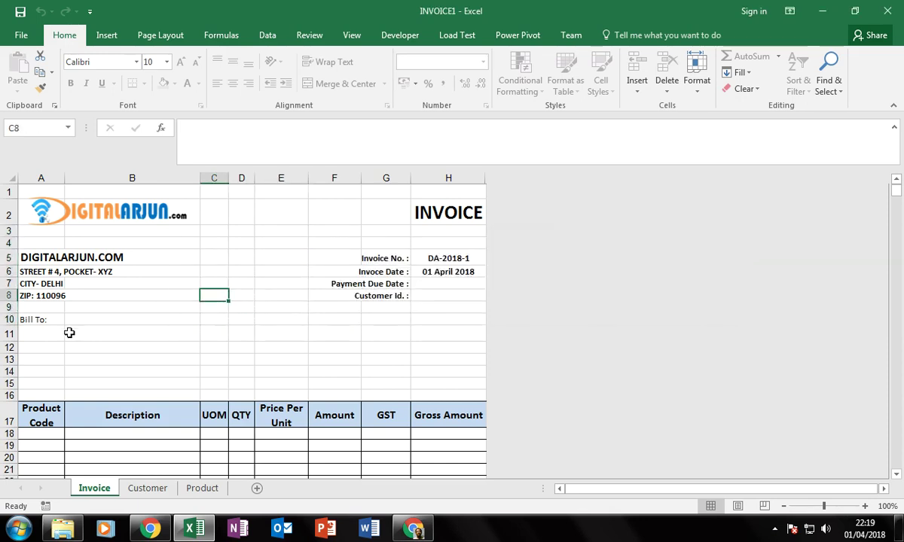
pyautogui.doubleClick(34, 350)
pyautogui.press('Return')
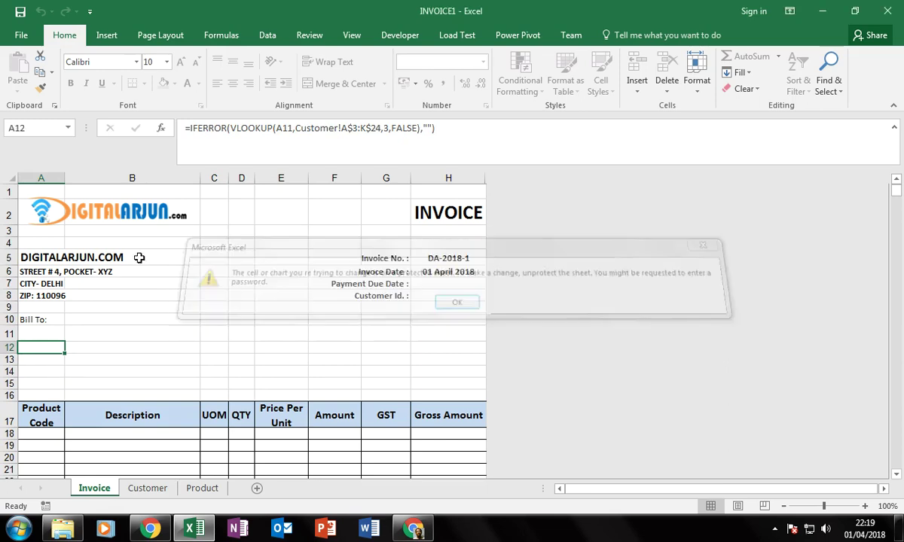
pyautogui.click(74, 271)
pyautogui.doubleClick(74, 271)
pyautogui.press('Return')
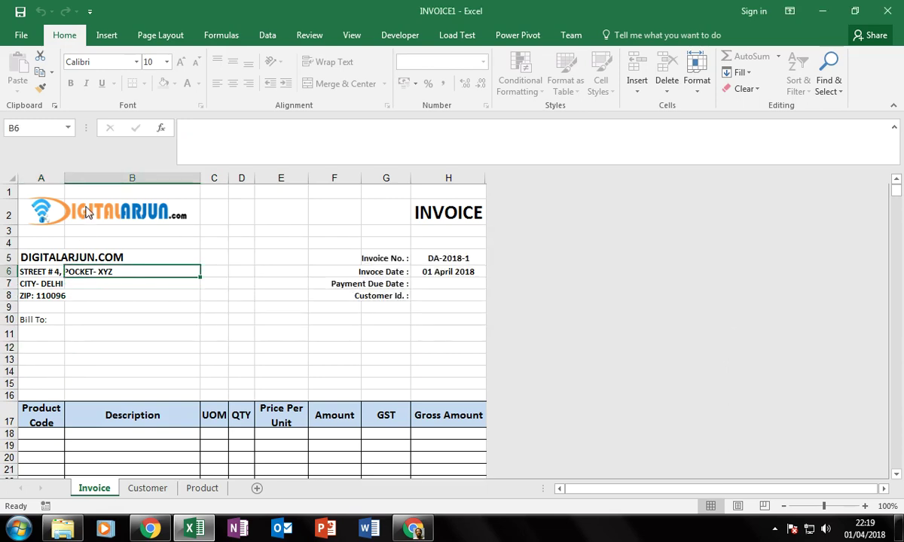
pyautogui.press('Delete')
pyautogui.press('Return')
pyautogui.click(445, 271)
pyautogui.doubleClick(440, 277)
pyautogui.click(446, 305)
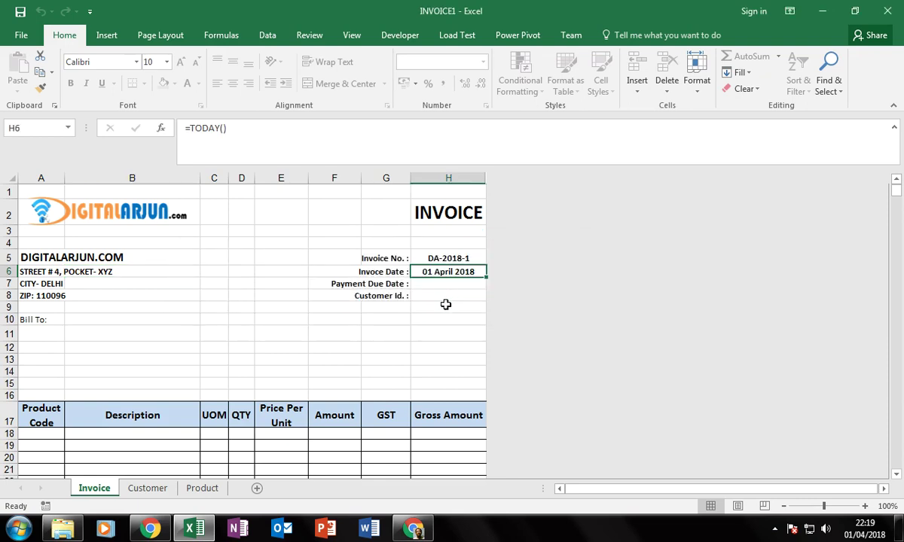
pyautogui.click(446, 294)
pyautogui.doubleClick(446, 293)
pyautogui.click(458, 302)
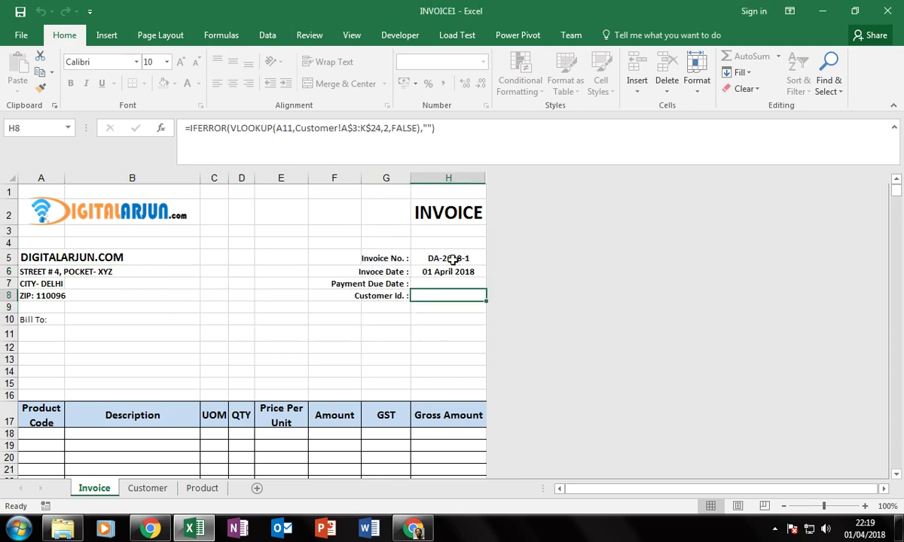
# Change the H5 invoice-number formula's last number from 1 to 2, giving DA-2018-2.
pyautogui.click(452, 259)
pyautogui.doubleClick(452, 258)
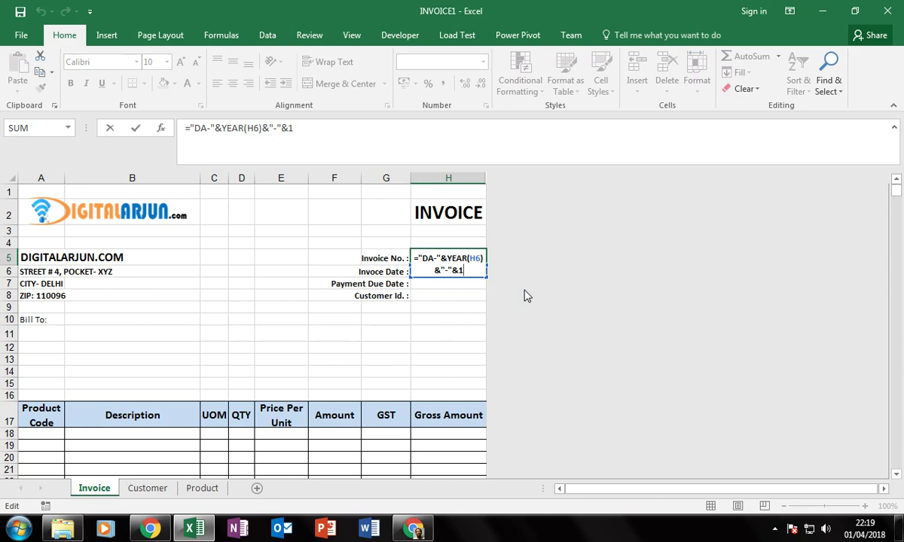
pyautogui.press('Return')
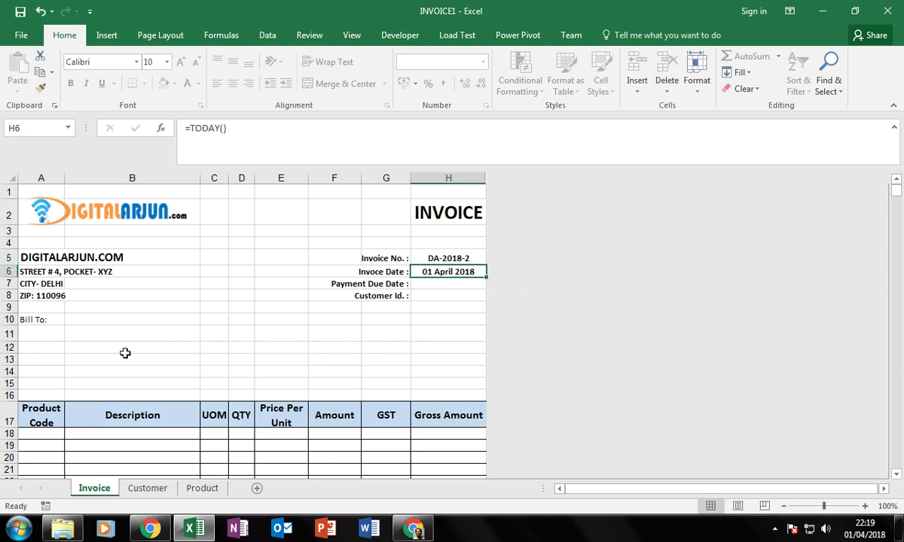
# Check that the unit price and product code cells in row 19 are locked.
pyautogui.click(43, 338)
pyautogui.scroll(-2, 193, 339)
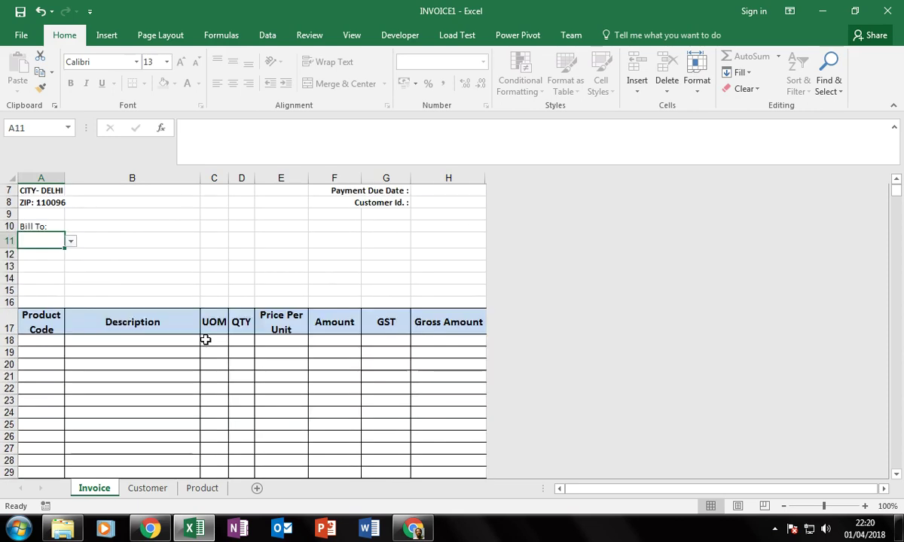
pyautogui.doubleClick(289, 358)
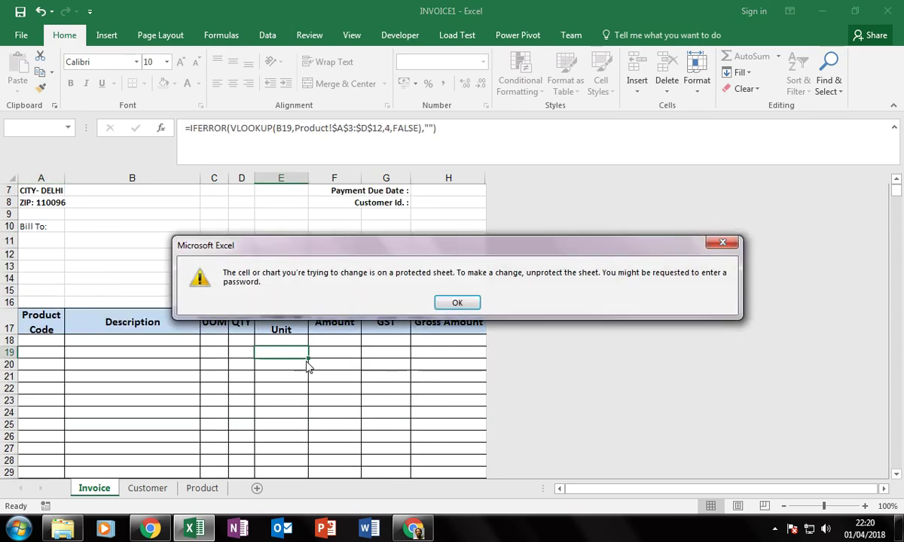
pyautogui.press('Return')
pyautogui.click(110, 356)
pyautogui.doubleClick(24, 353)
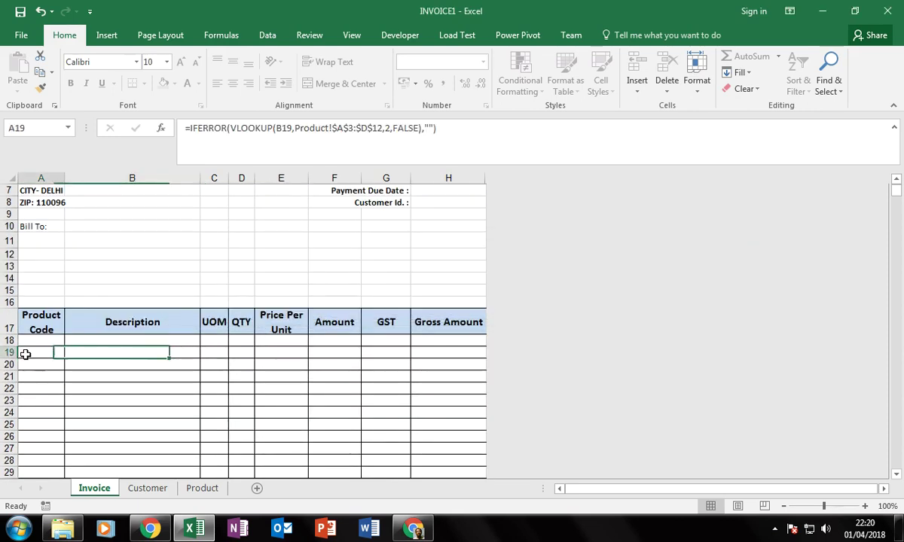
pyautogui.press('Return')
# Bill the invoice to City Power & Light from the A11 customer list.
pyautogui.click(42, 242)
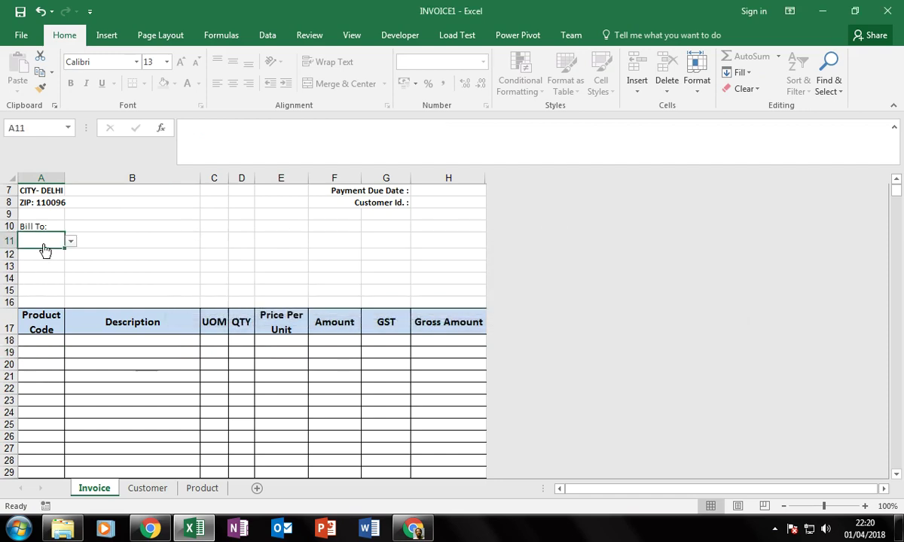
pyautogui.click(71, 241)
pyautogui.click(60, 291)
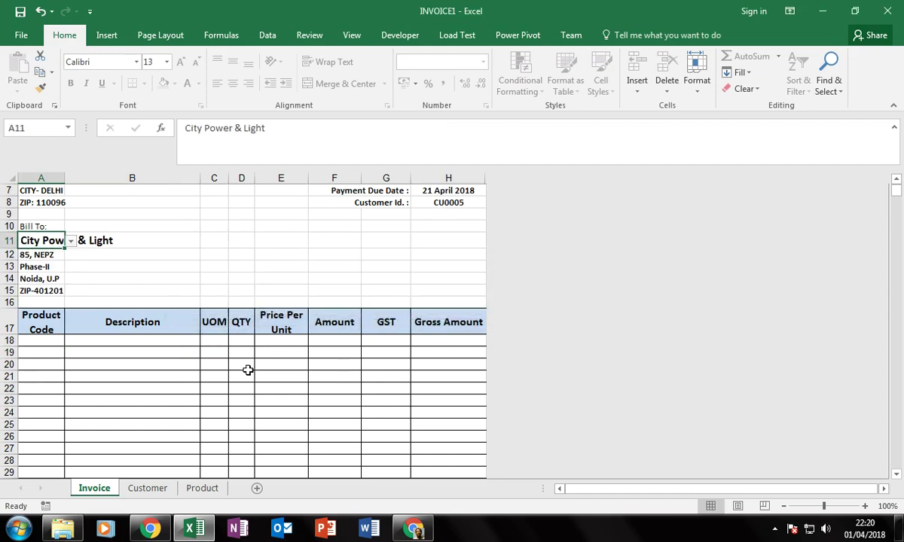
pyautogui.scroll(2, 279, 414)
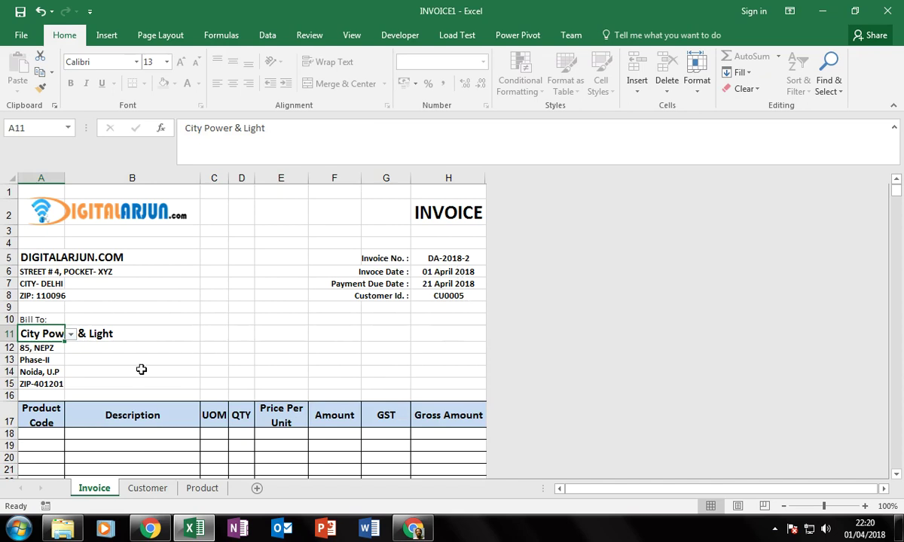
# Add Excel Beginners Kit and Excel Advanced Kit in rows 18-19, quantity 1 each.
pyautogui.click(167, 435)
pyautogui.click(205, 435)
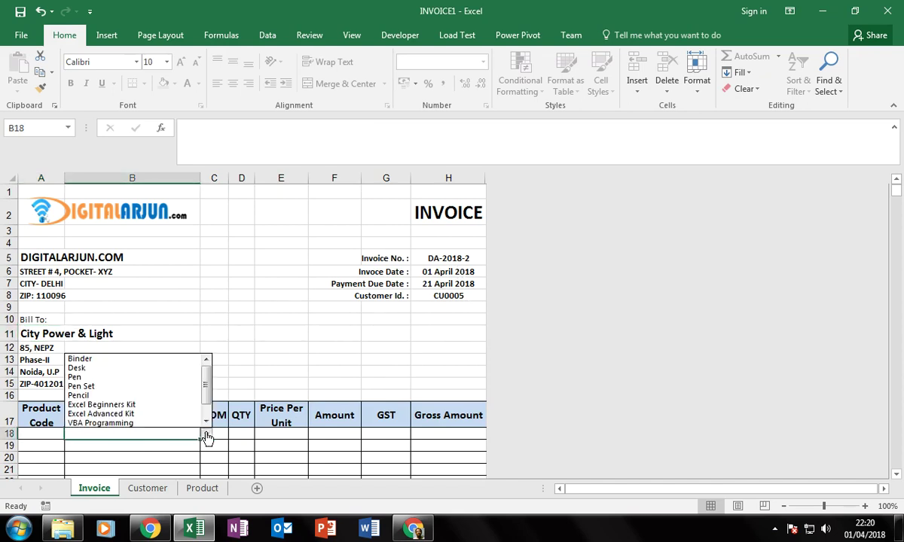
pyautogui.click(111, 407)
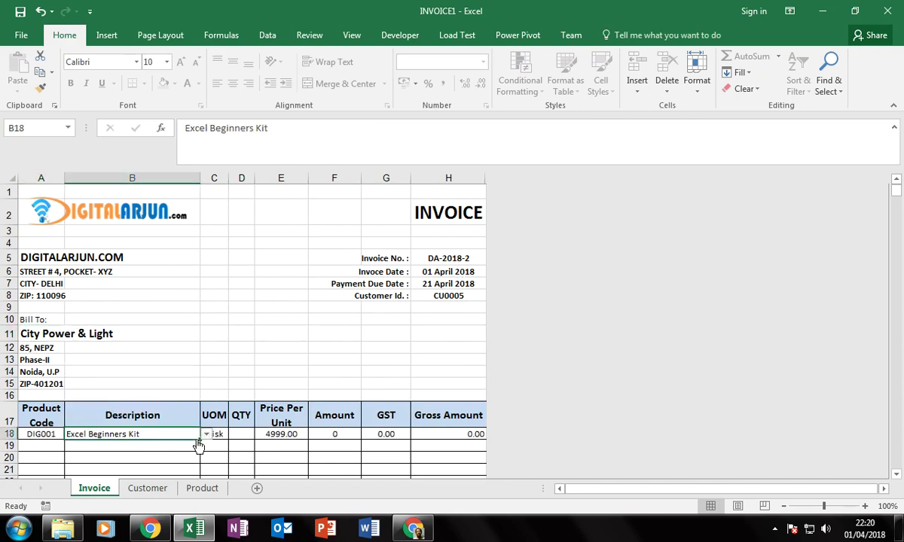
pyautogui.click(240, 434)
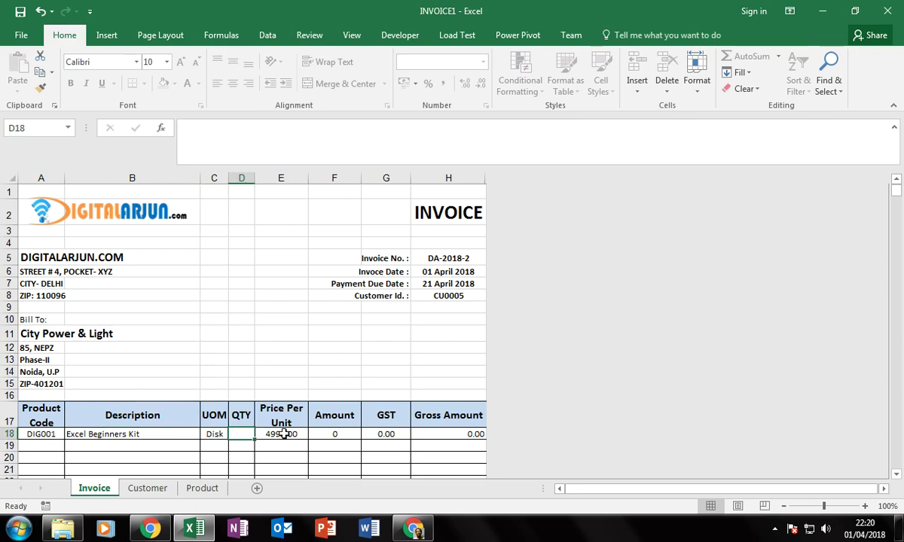
pyautogui.write('1')
pyautogui.press('Return')
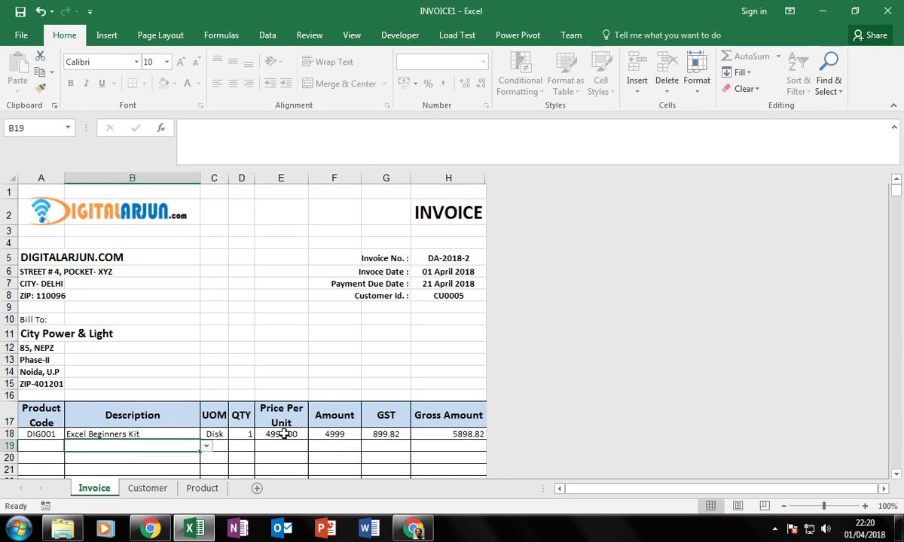
pyautogui.hotkey('alt', 'Down')
pyautogui.press('Down')
pyautogui.press('Down')
pyautogui.press('Down')
pyautogui.press('Down')
pyautogui.press('Down')
pyautogui.press('Down')
pyautogui.press('Down')
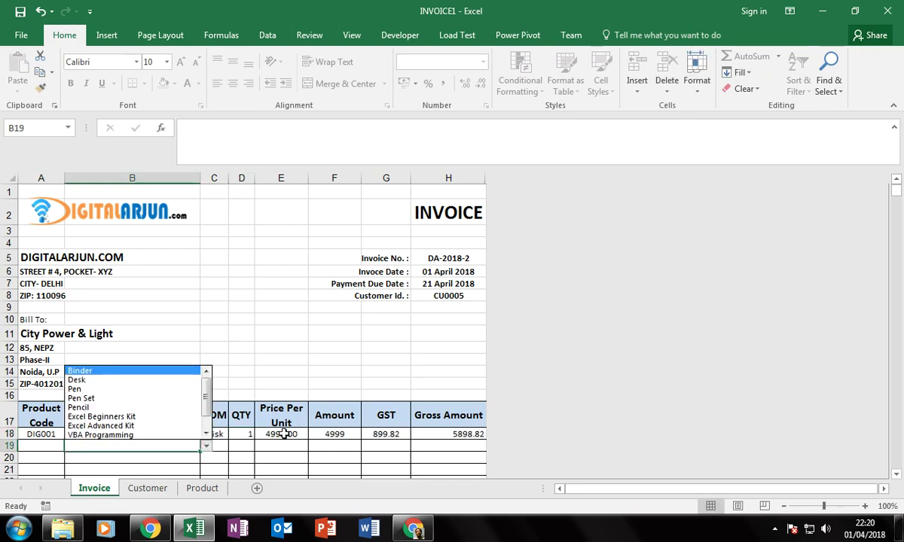
pyautogui.press('Return')
pyautogui.press('Right')
pyautogui.press('Right')
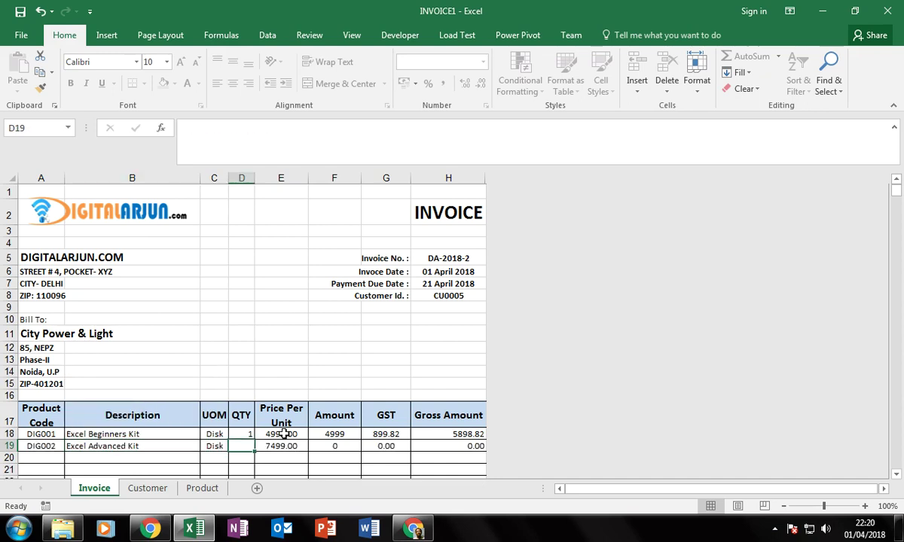
pyautogui.write('1')
pyautogui.press('Return')
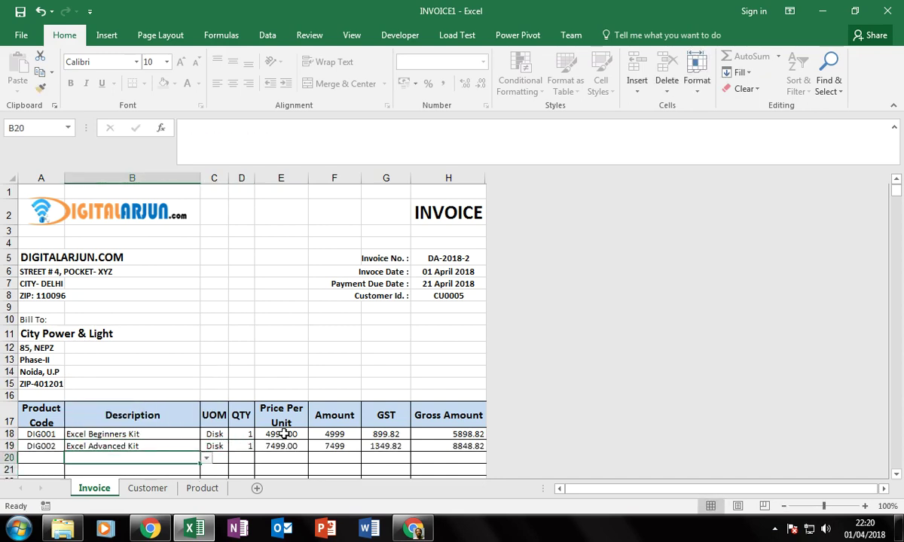
# Add VBA Programming in row 20 with quantity 1.
pyautogui.hotkey('alt', 'Down')
pyautogui.press('Down')
pyautogui.press('Down')
pyautogui.press('Down')
pyautogui.press('Down')
pyautogui.press('Down')
pyautogui.press('Down')
pyautogui.press('Down')
pyautogui.press('Down')
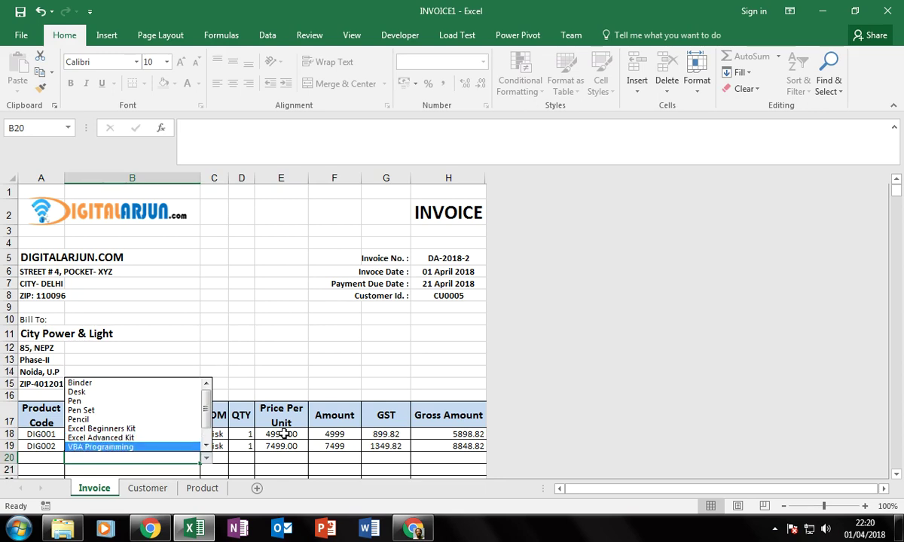
pyautogui.press('Up')
pyautogui.press('Up')
pyautogui.press('Up')
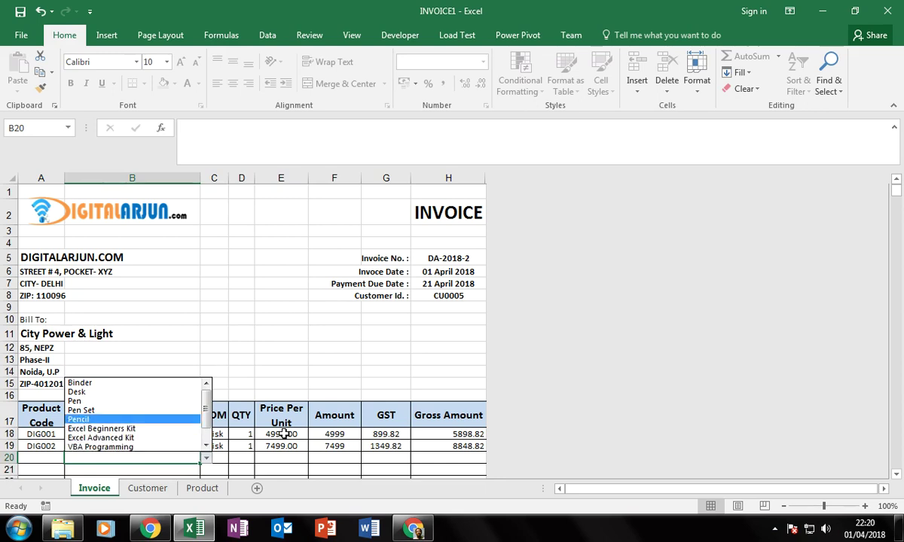
pyautogui.press('Down')
pyautogui.press('Down')
pyautogui.press('Down')
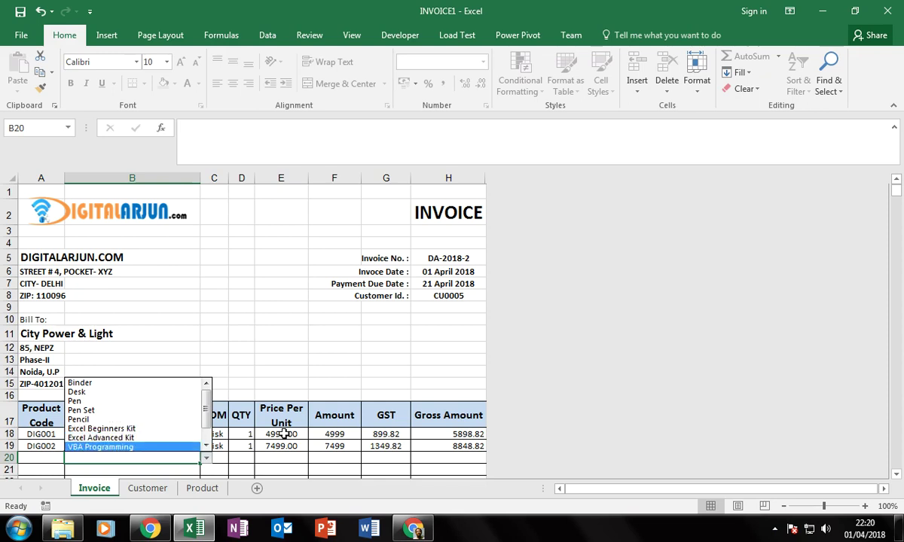
pyautogui.press('Return')
pyautogui.press('Tab')
pyautogui.press('Tab')
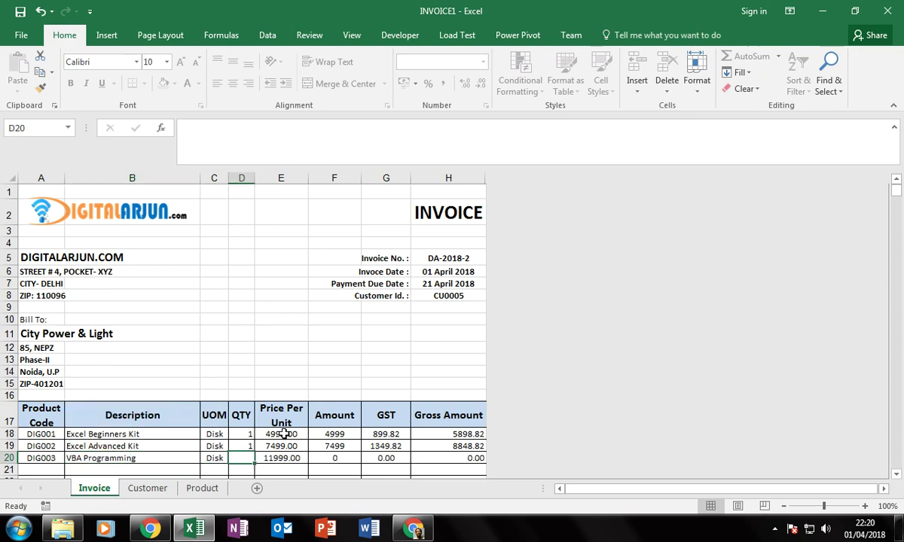
pyautogui.write('1')
pyautogui.press('Return')
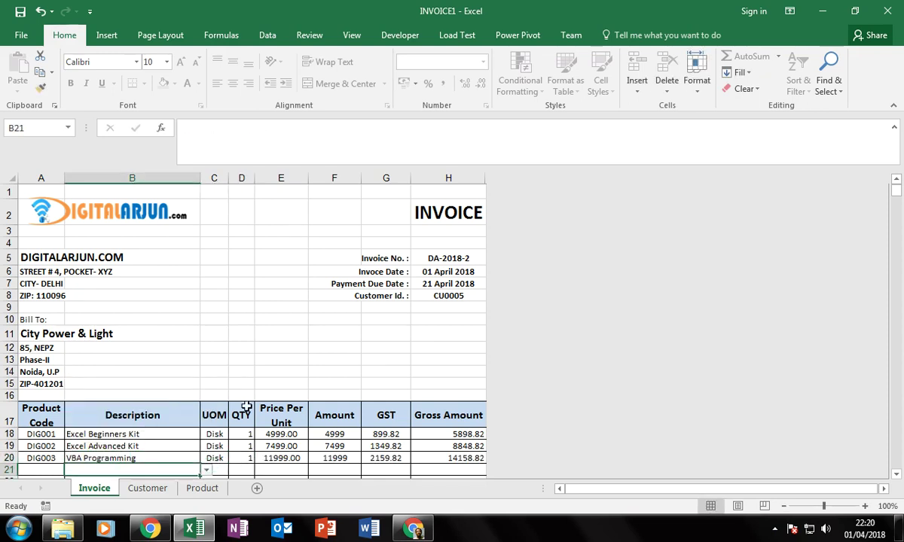
# Enter 100.00 shipping in H35, bringing the Grand Total to 32764.30.
pyautogui.scroll(-5, 272, 413)
pyautogui.scroll(-3, 397, 425)
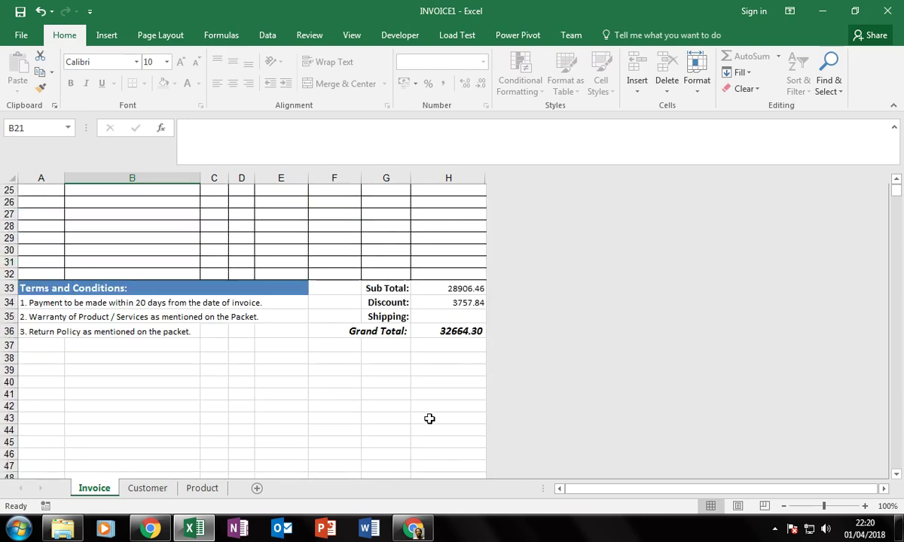
pyautogui.click(450, 318)
pyautogui.write('100')
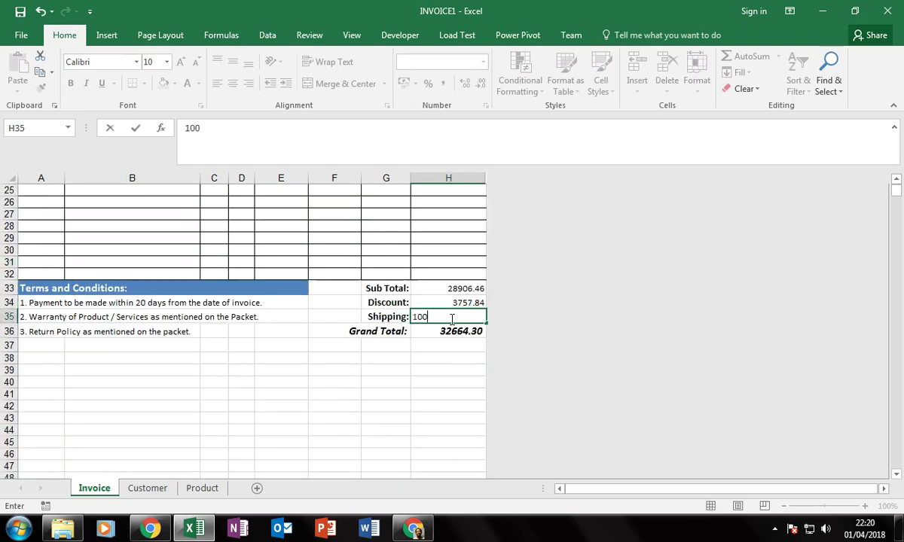
pyautogui.press('Return')
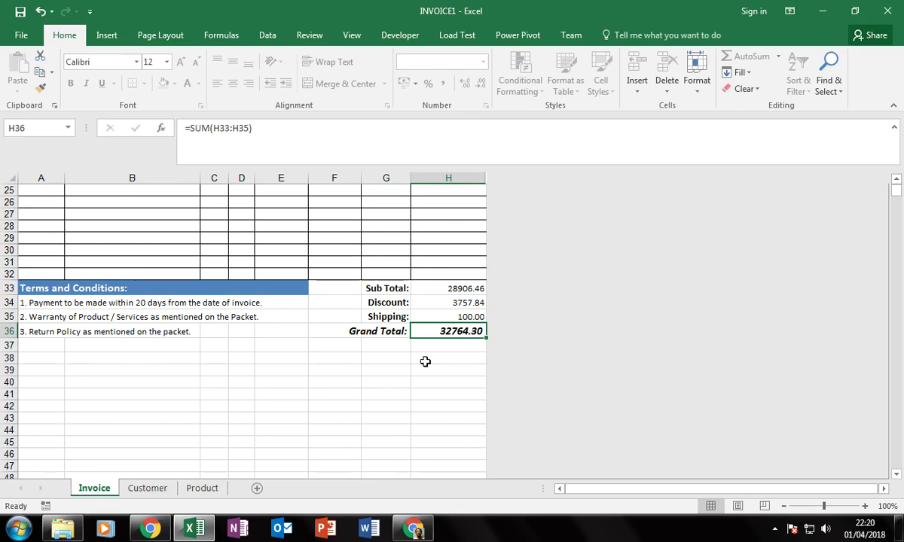
pyautogui.scroll(-5, 425, 362)
pyautogui.scroll(13, 288, 392)
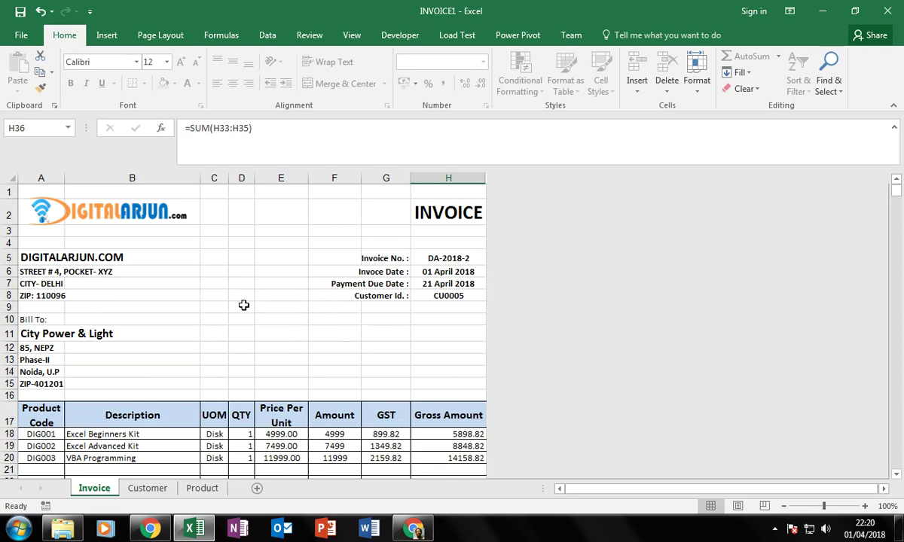
pyautogui.hotkey('alt', 'f')
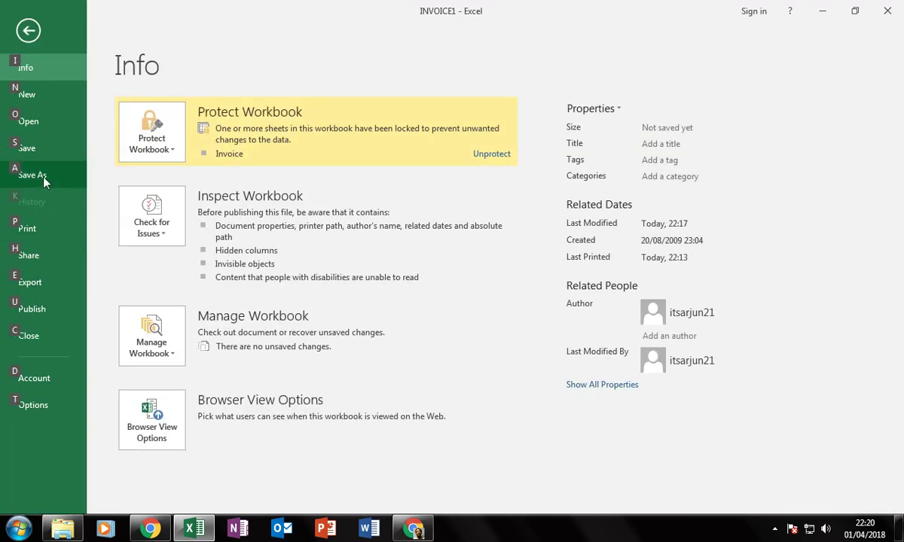
# Save the workbook as INVOICE2.xlsx.
pyautogui.click(49, 176)
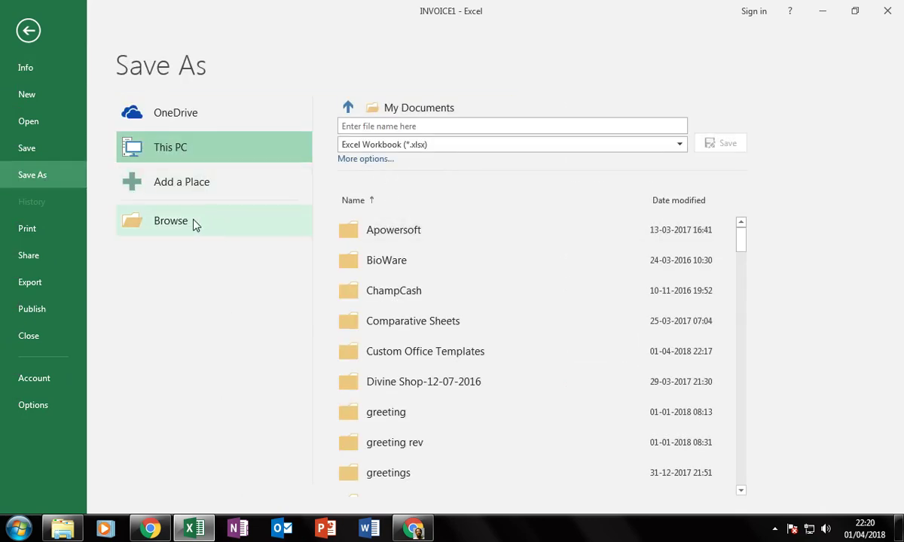
pyautogui.click(188, 221)
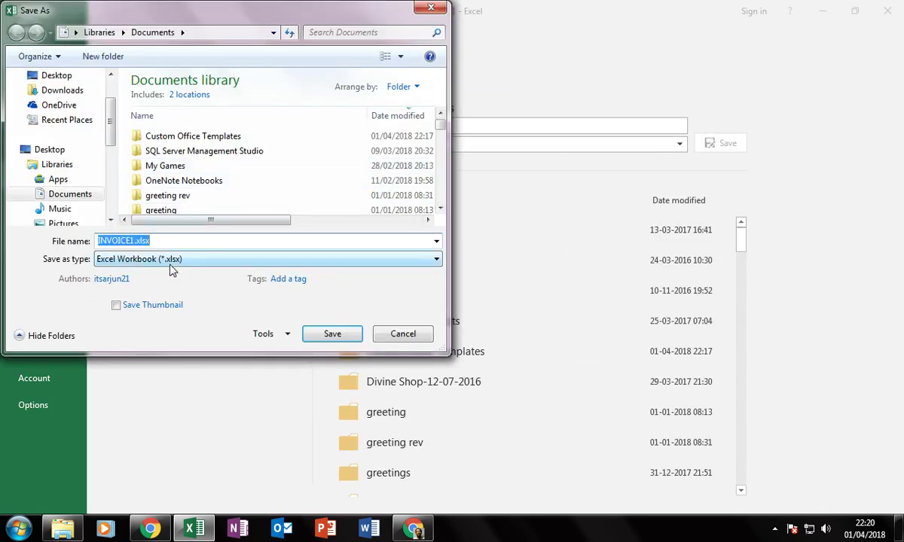
pyautogui.click(130, 241)
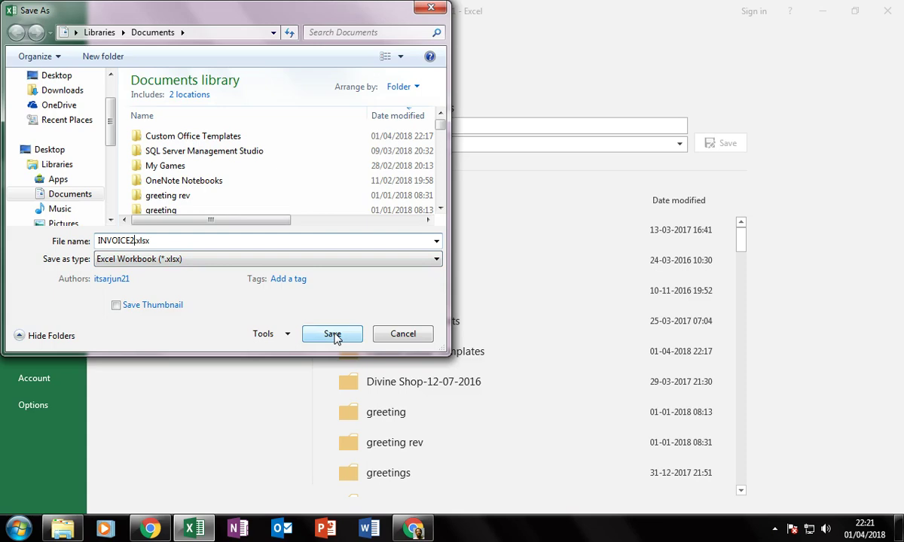
pyautogui.click(332, 335)
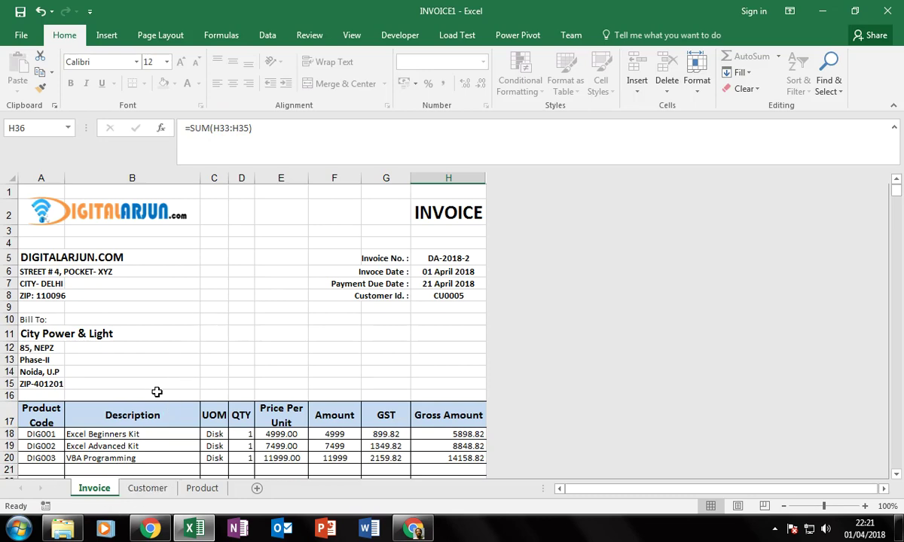
# Print the invoice through CutePDF Writer to INVOICE2.pdf, replacing the existing file.
pyautogui.hotkey('ctrl', 'p')
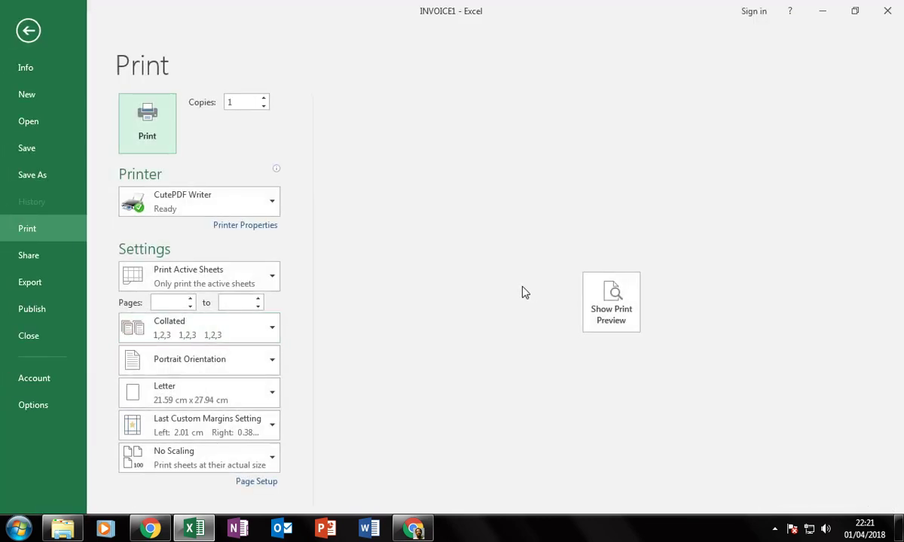
pyautogui.click(608, 305)
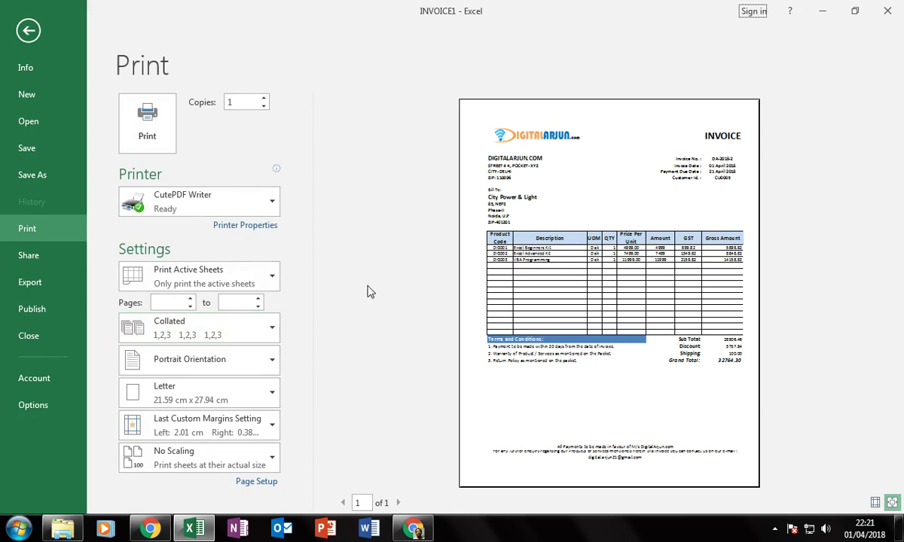
pyautogui.click(145, 122)
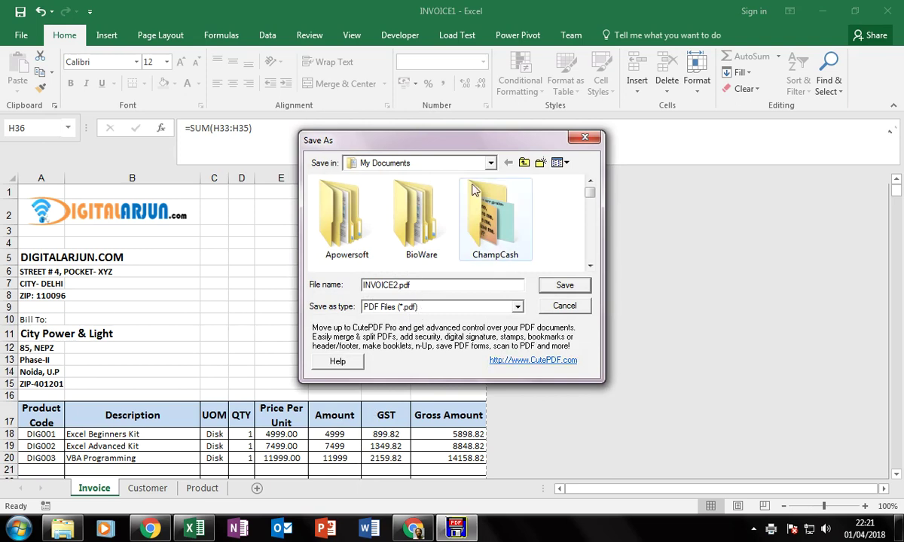
pyautogui.click(559, 287)
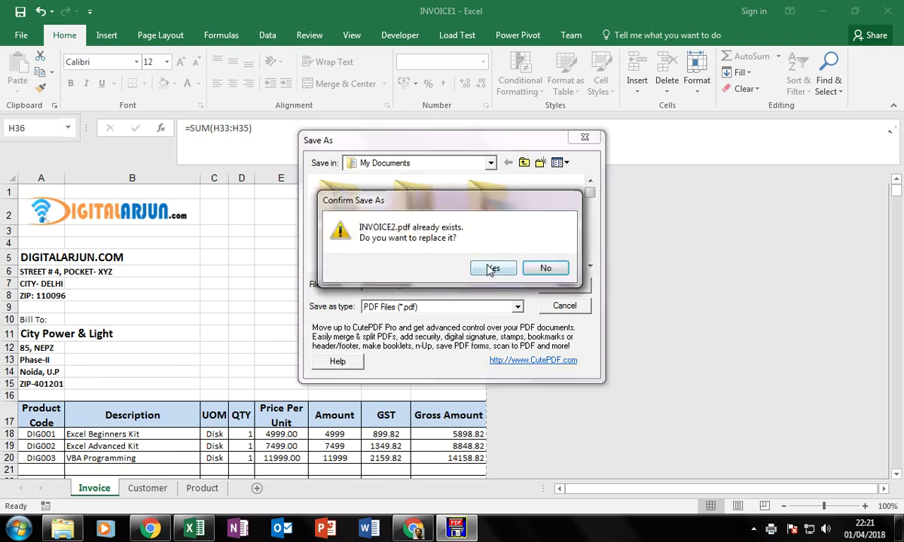
pyautogui.click(491, 269)
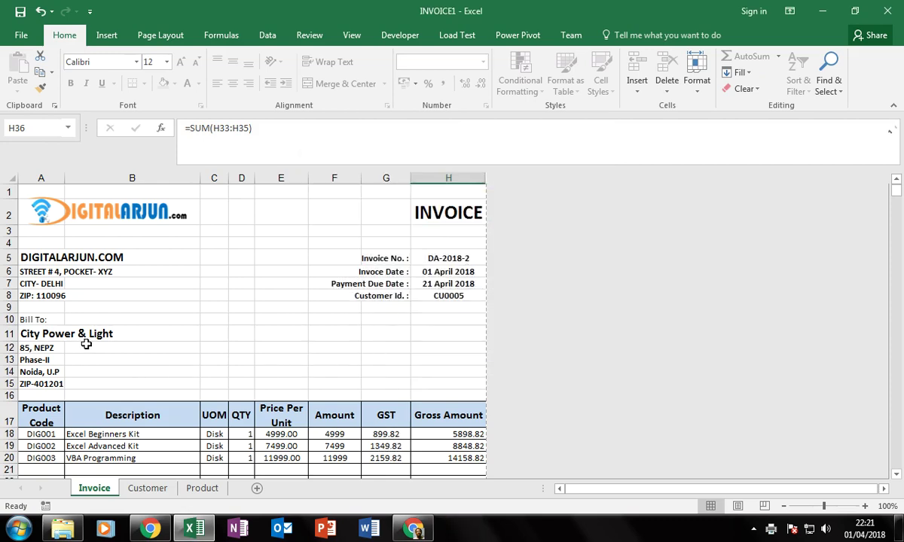
# Choose Alpine Ski House as the bill-to customer in A11.
pyautogui.click(62, 334)
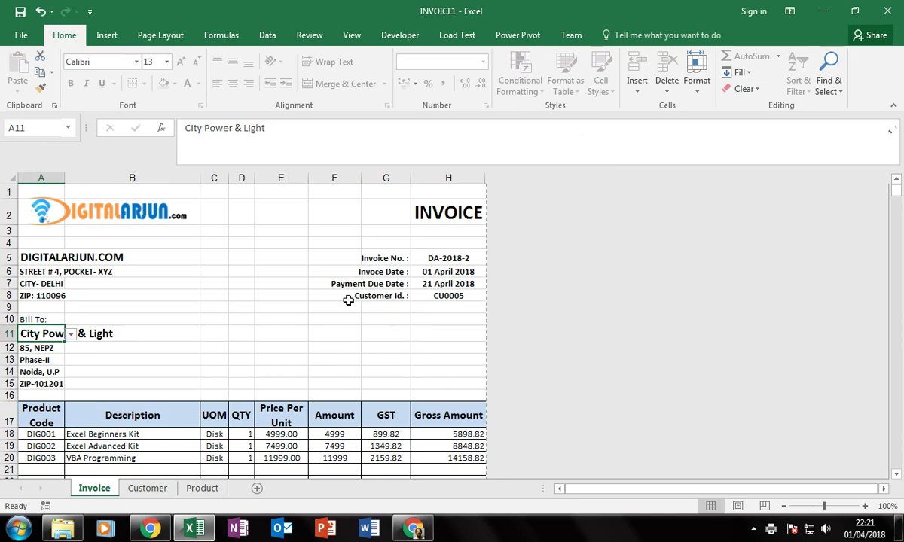
pyautogui.hotkey('alt', 'Down')
pyautogui.press('Down')
pyautogui.press('Down')
pyautogui.press('Up')
pyautogui.press('Up')
pyautogui.press('Up')
pyautogui.press('Up')
pyautogui.press('Up')
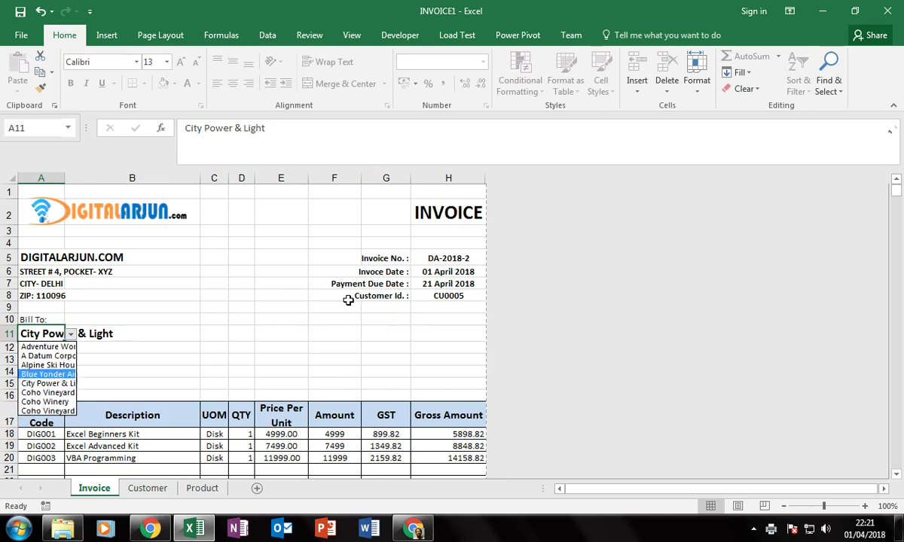
pyautogui.press('Down')
pyautogui.press('Return')
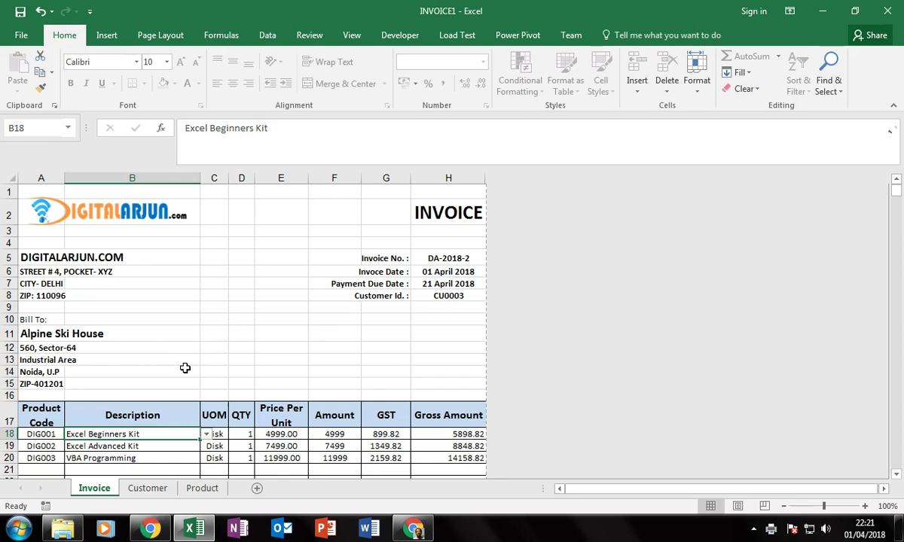
# Put Desk on the first line item with quantity 50.
pyautogui.scroll(-1, 188, 367)
pyautogui.click(206, 382)
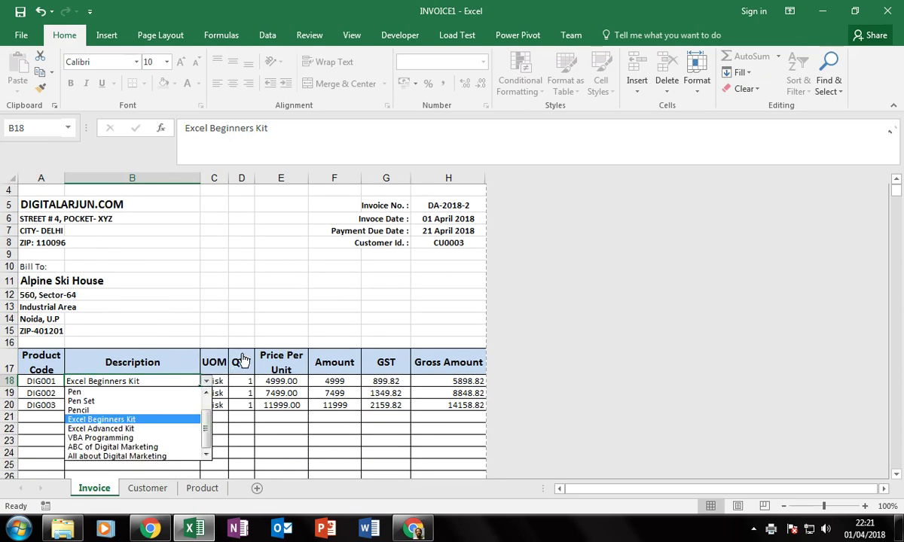
pyautogui.press('Up')
pyautogui.press('Up')
pyautogui.press('Up')
pyautogui.press('Up')
pyautogui.press('Up')
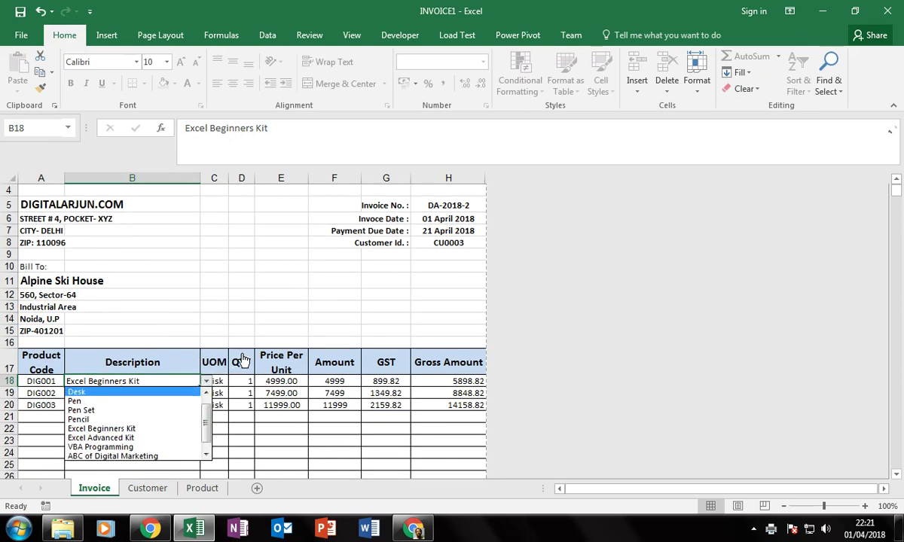
pyautogui.press('Down')
pyautogui.press('Return')
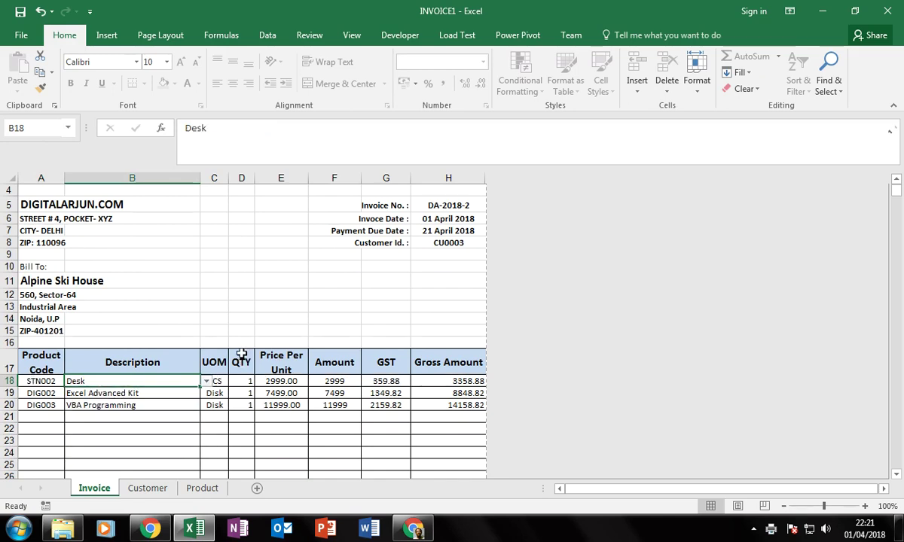
pyautogui.press('Right')
pyautogui.press('Right')
pyautogui.write('50')
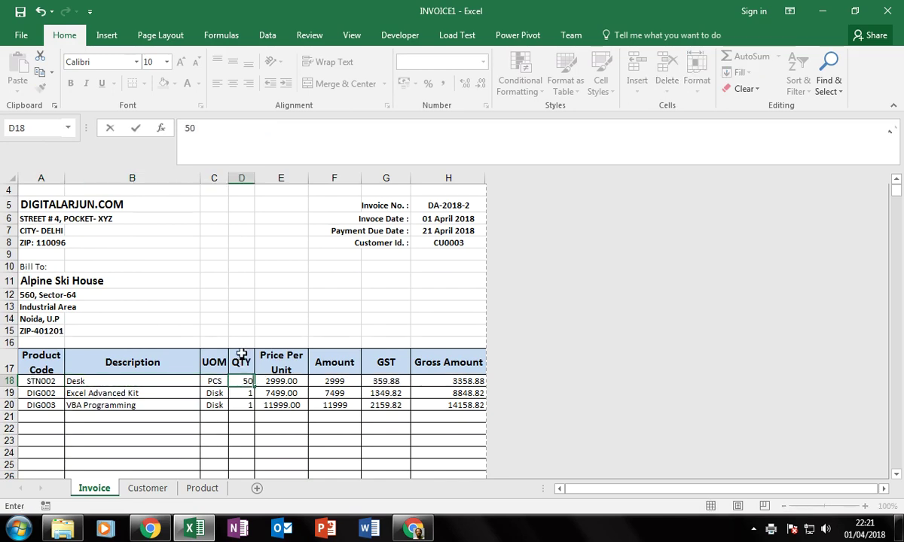
pyautogui.press('Return')
# Set the second line item's product to VBA Programming.
pyautogui.press('Left')
pyautogui.press('Left')
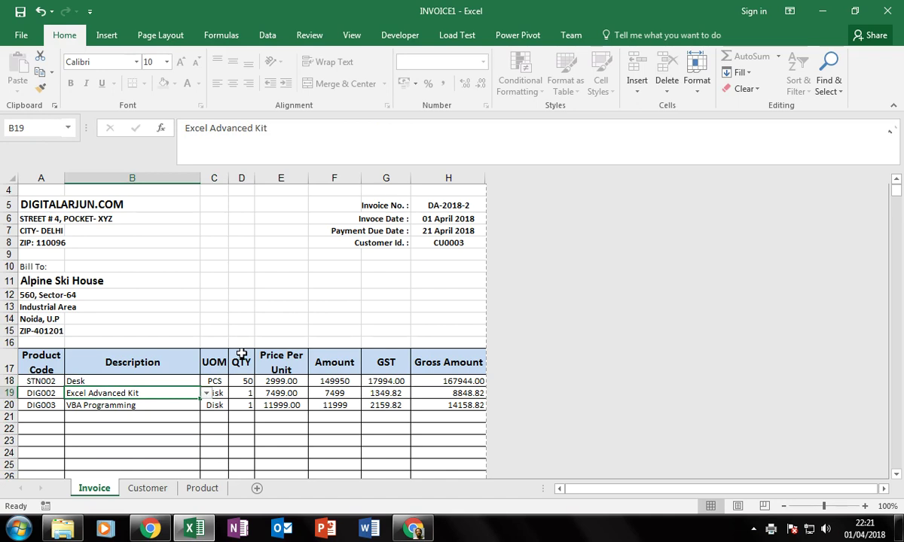
pyautogui.hotkey('shift', 'Up')
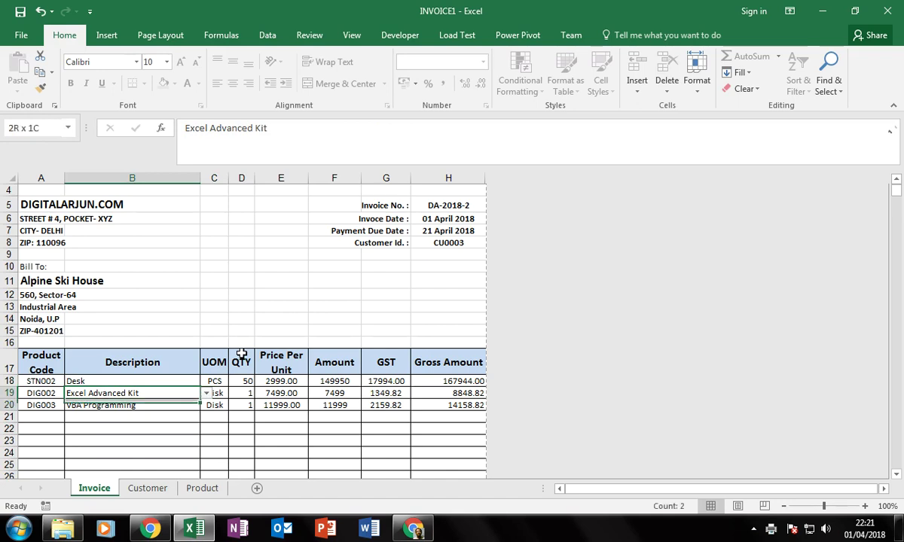
pyautogui.press('Down')
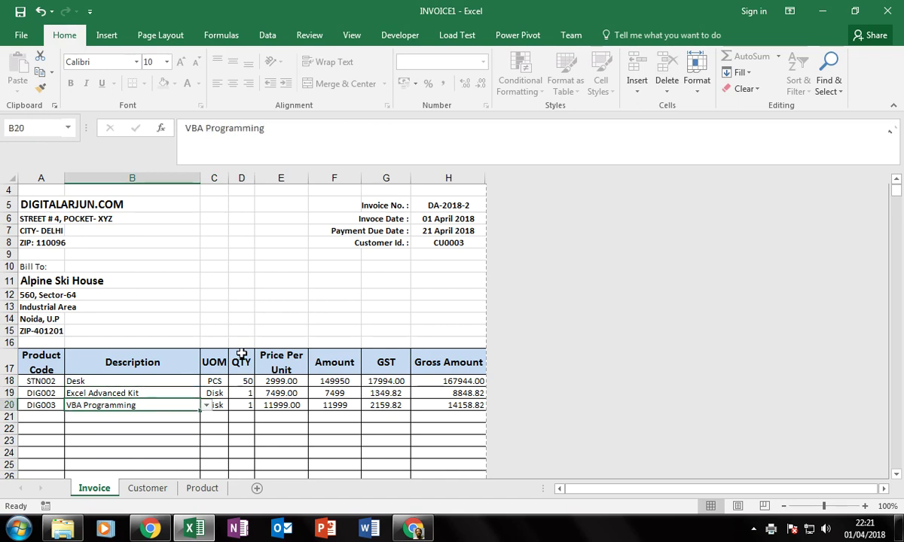
pyautogui.press('Up')
pyautogui.hotkey('alt', 'Down')
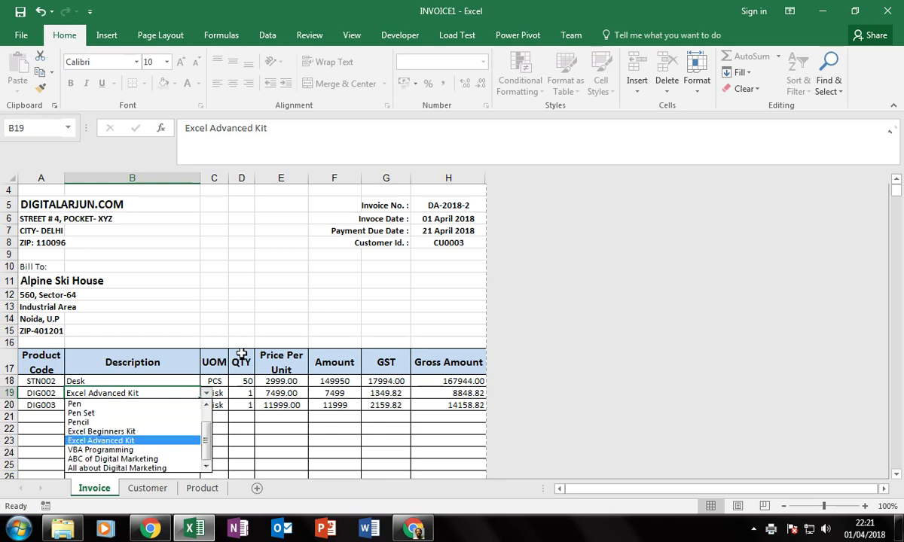
pyautogui.press('Up')
pyautogui.press('Up')
pyautogui.press('Up')
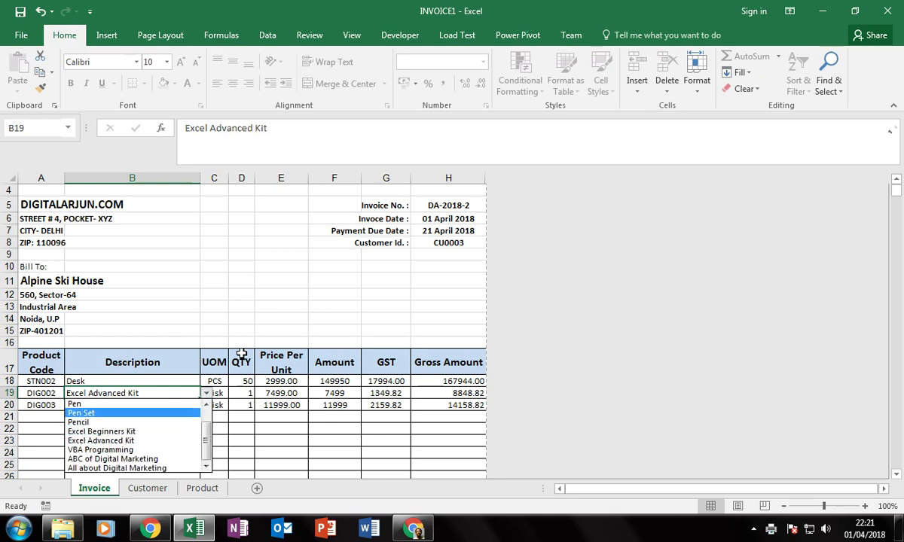
pyautogui.press('Return')
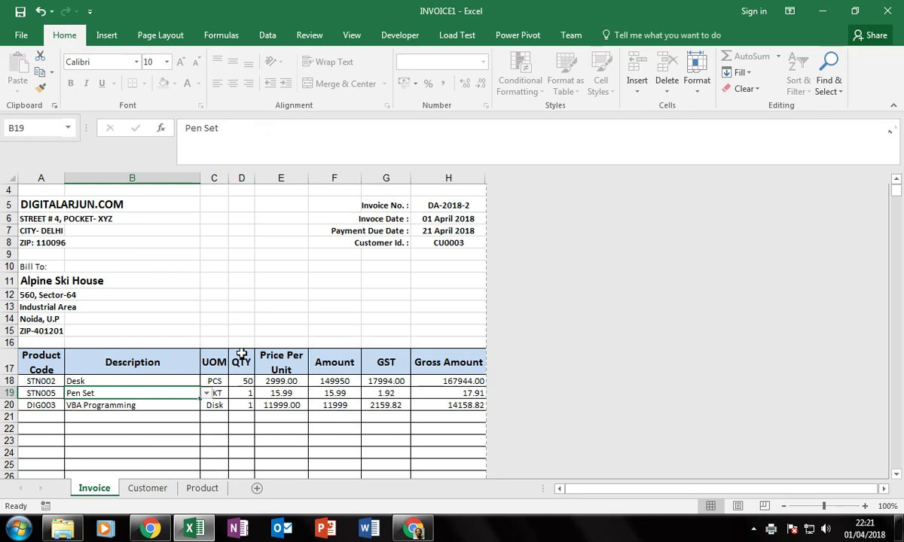
pyautogui.hotkey('alt', 'Down')
pyautogui.press('Down')
pyautogui.press('Down')
pyautogui.press('Down')
pyautogui.press('Down')
pyautogui.press('Down')
pyautogui.press('Down')
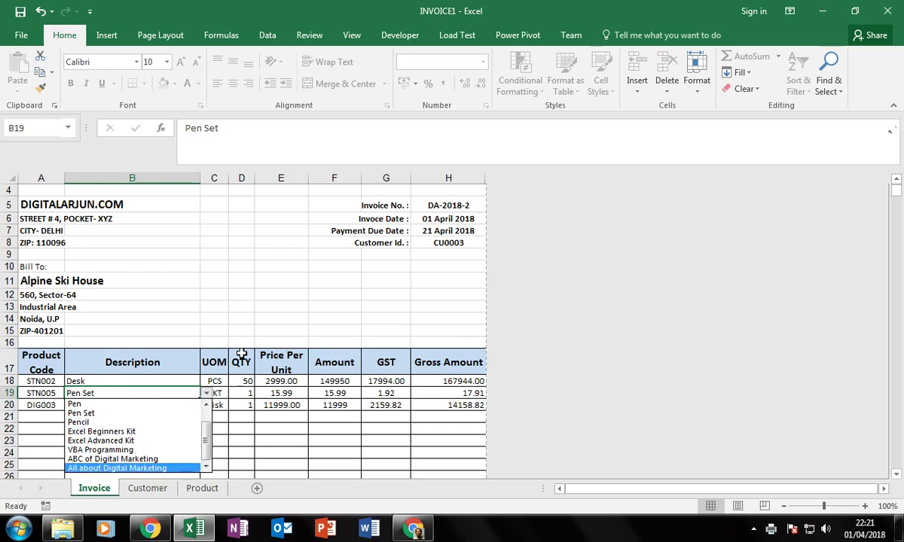
pyautogui.press('Up')
pyautogui.press('Down')
pyautogui.press('Up')
pyautogui.press('Up')
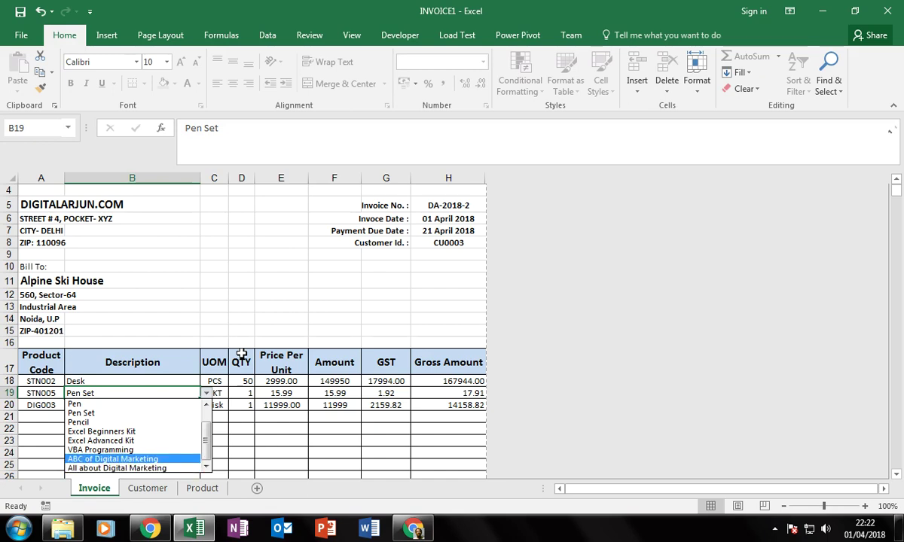
pyautogui.press('Return')
# Set the third line item's product to All about Digital Marketing.
pyautogui.press('Right')
pyautogui.press('Right')
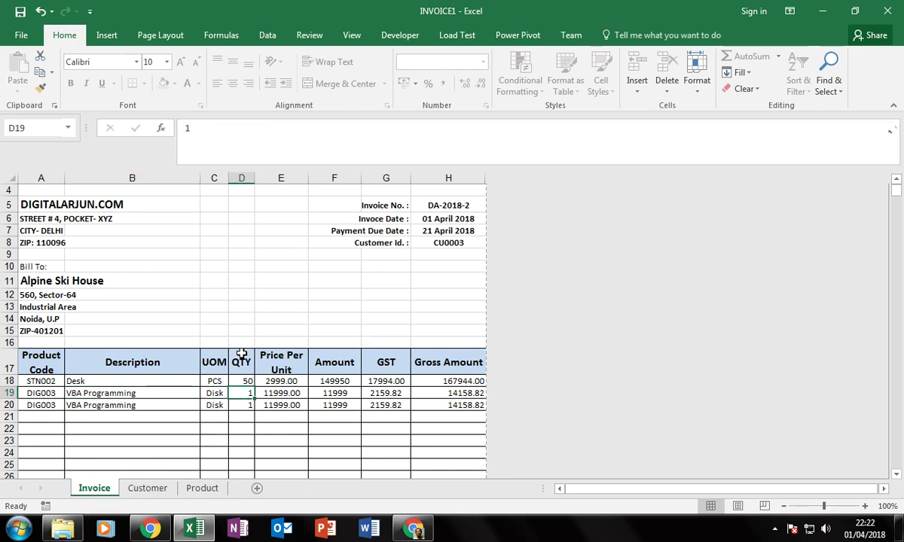
pyautogui.press('Down')
pyautogui.press('Left')
pyautogui.press('Left')
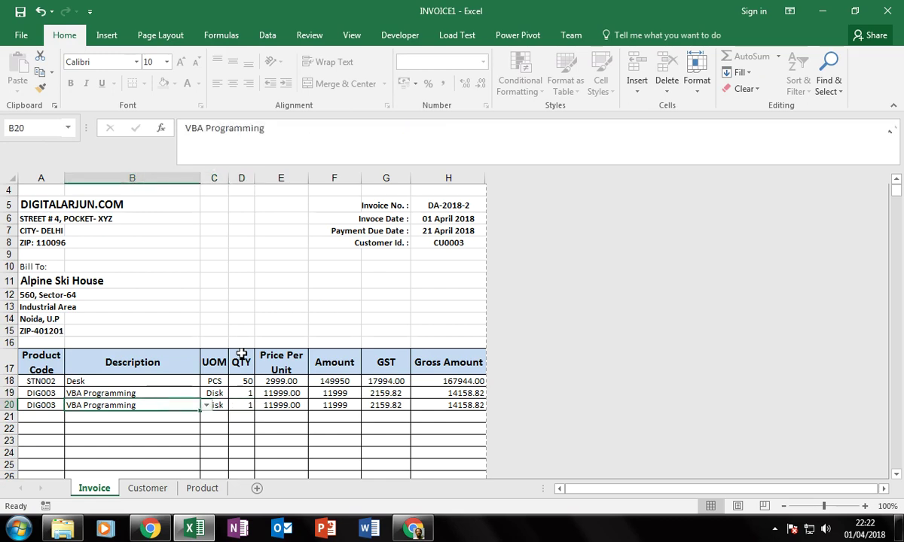
pyautogui.hotkey('alt', 'Down')
pyautogui.press('Down')
pyautogui.press('Down')
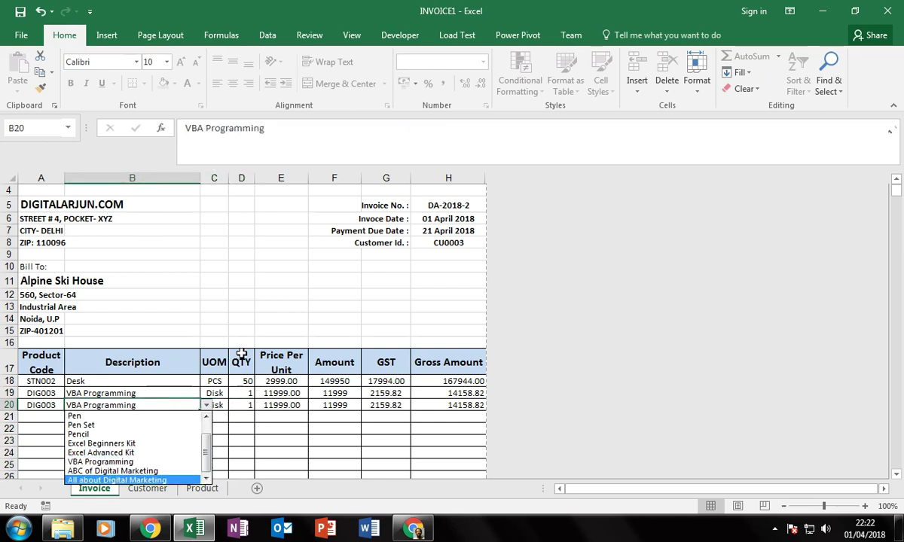
pyautogui.press('Return')
pyautogui.press('Right')
pyautogui.press('Right')
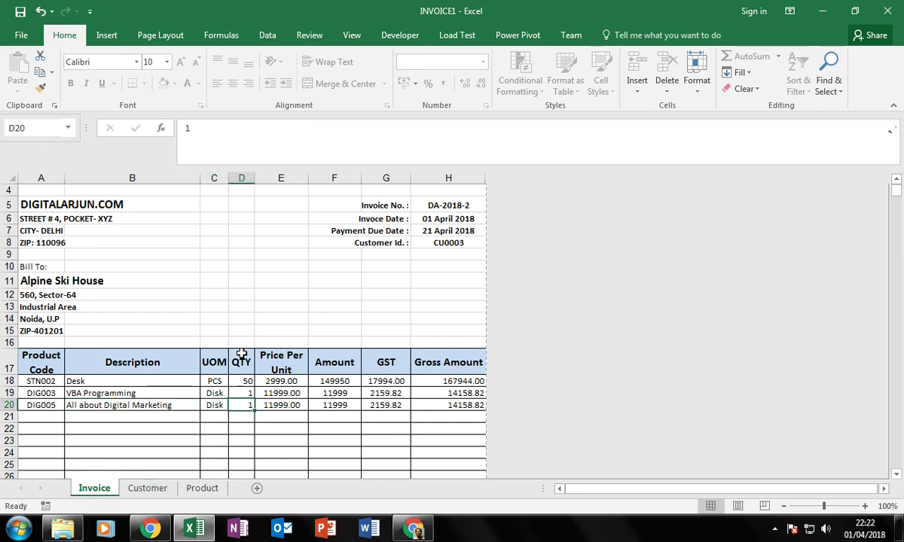
pyautogui.press('Down')
# Set the Shipping charge in H35 to 500.00, giving a grand total of 222275.65.
pyautogui.scroll(-7, 436, 410)
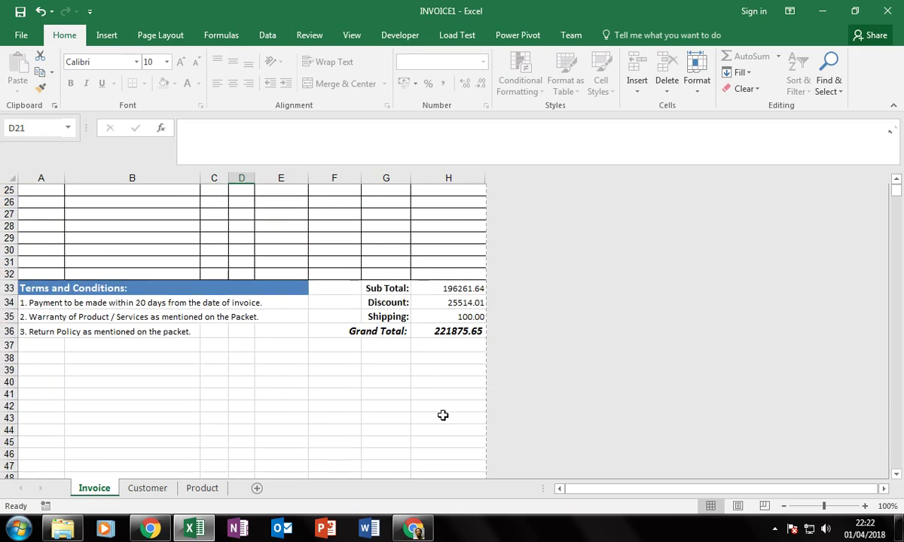
pyautogui.click(455, 321)
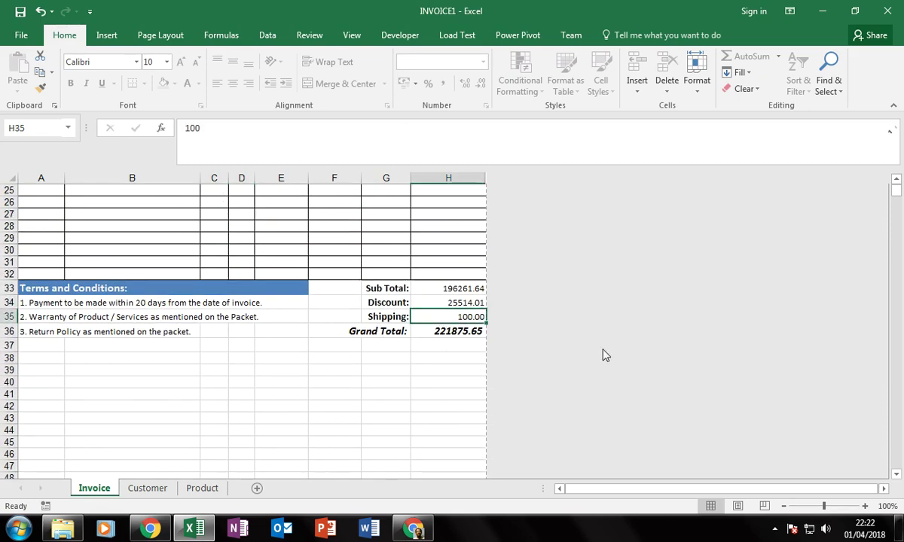
pyautogui.write('250')
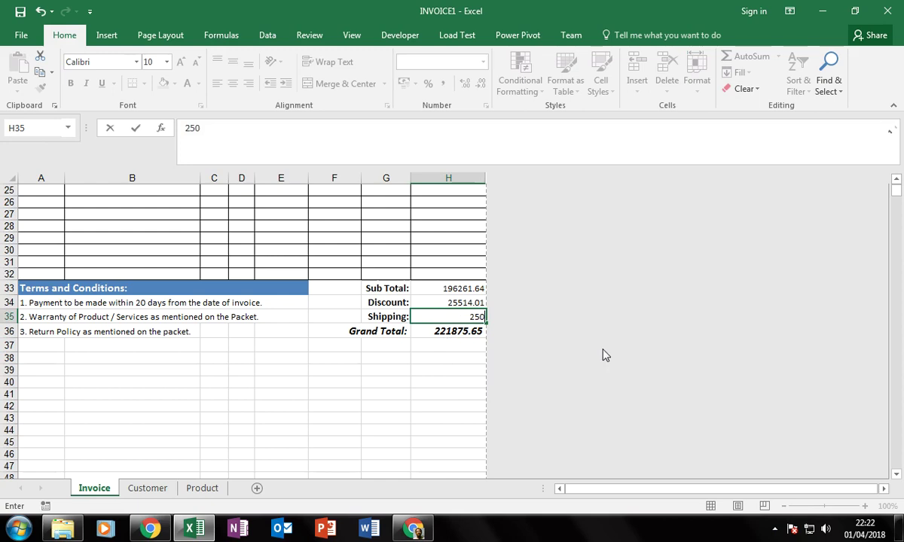
pyautogui.press('Return')
pyautogui.press('Up')
pyautogui.write('500')
pyautogui.press('Return')
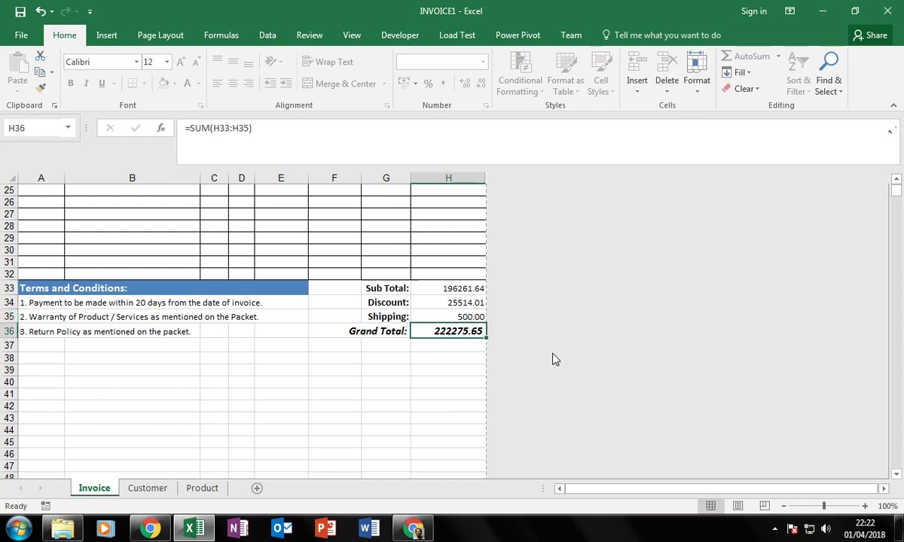
pyautogui.scroll(4, 482, 359)
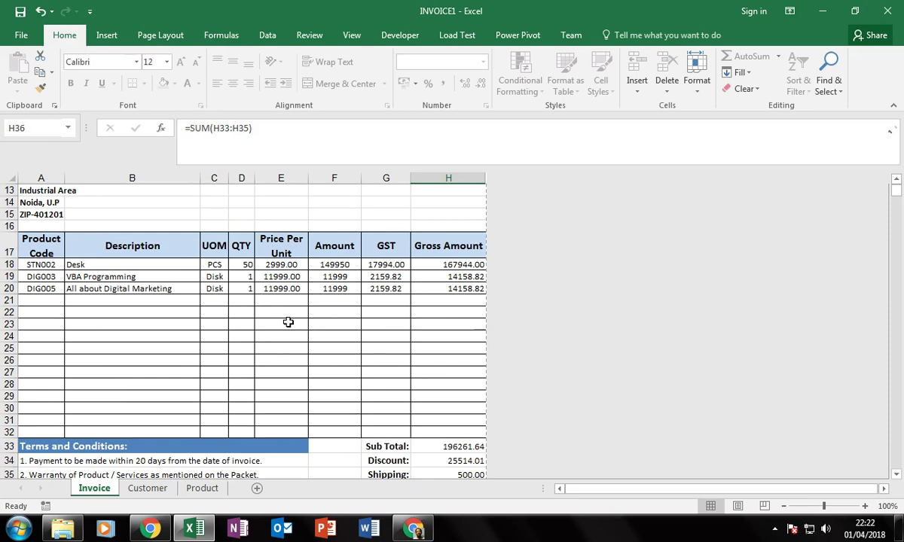
pyautogui.scroll(4, 173, 323)
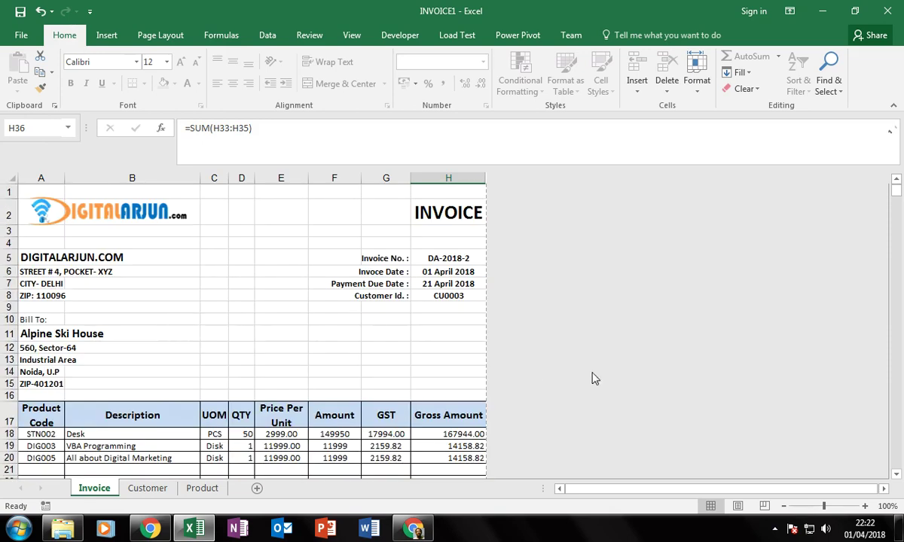
# Print the Alpine Ski House invoice via CutePDF Writer to INVOICE3.pdf, replacing the existing file.
pyautogui.hotkey('ctrl', 'p')
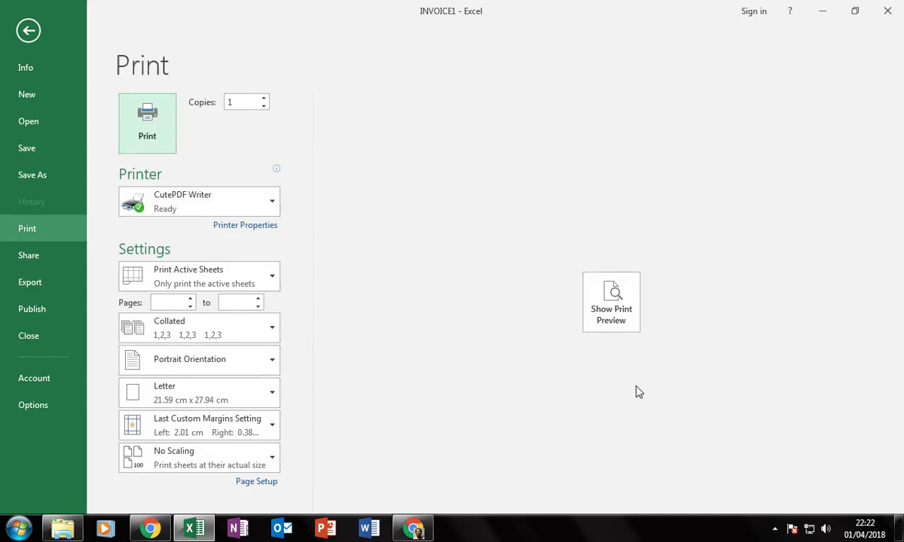
pyautogui.click(610, 301)
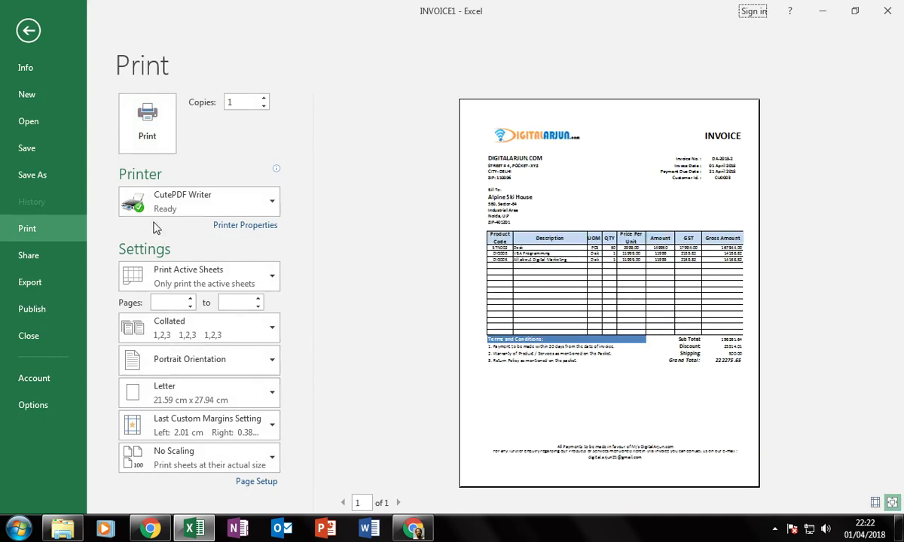
pyautogui.click(147, 124)
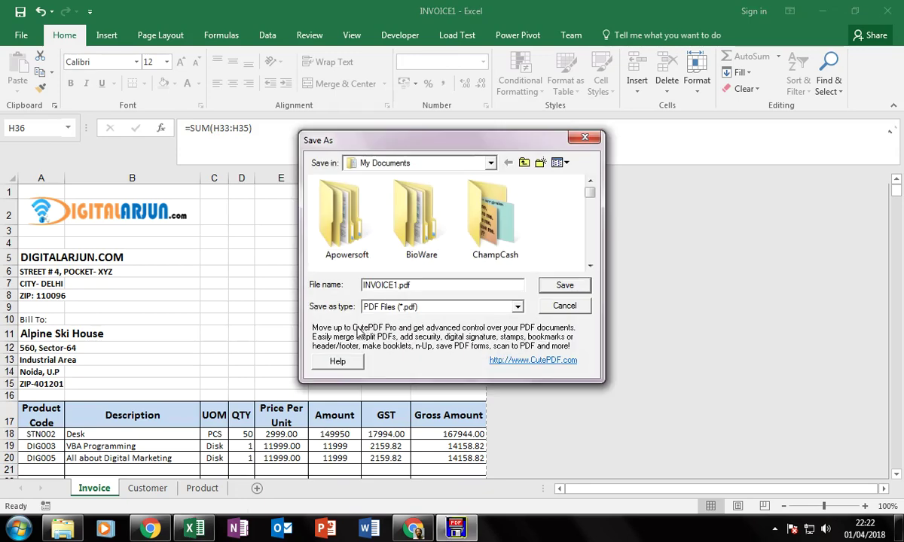
pyautogui.click(557, 285)
pyautogui.click(490, 270)
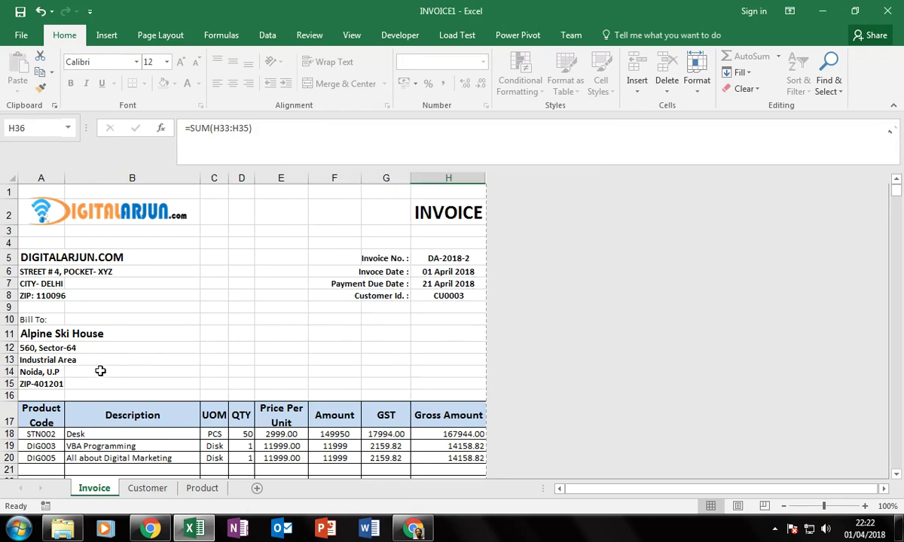
# Set the Bill To customer in A11 to Adventure Works.
pyautogui.click(46, 331)
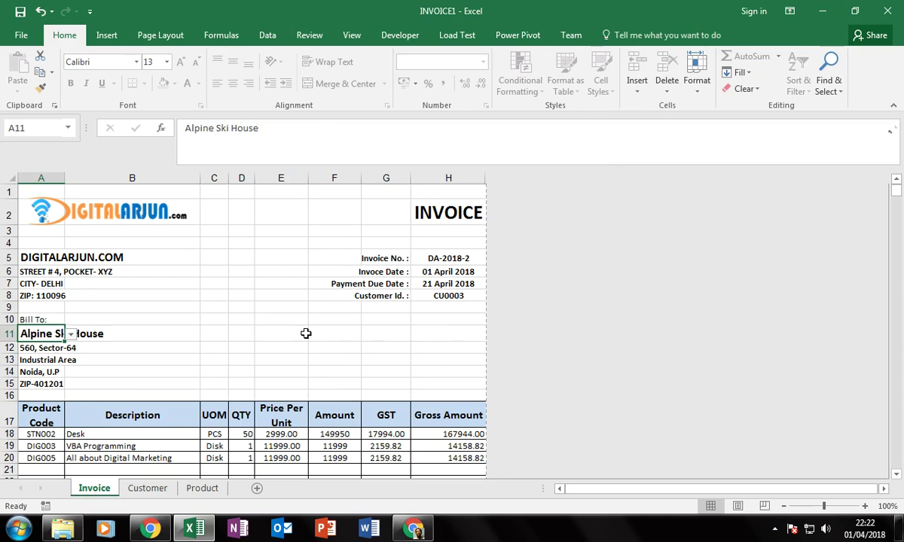
pyautogui.hotkey('alt', 'Down')
pyautogui.press('Up')
pyautogui.press('Up')
pyautogui.press('Return')
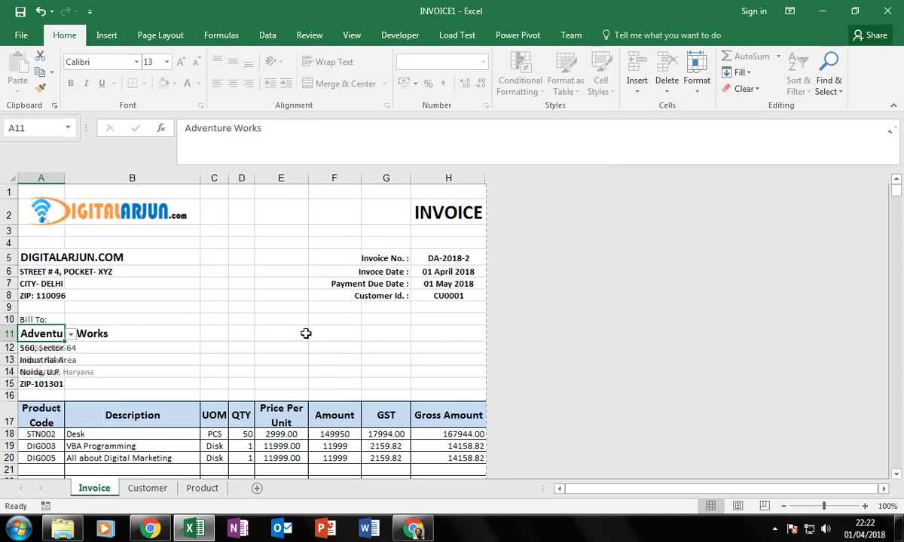
pyautogui.press('Tab')
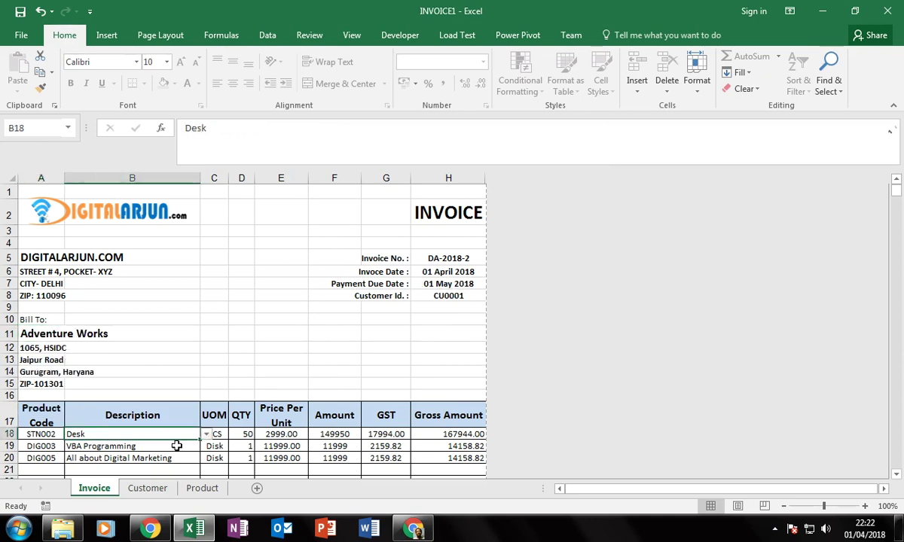
# Add ABC of Digital Marketing as the first item in B18 with quantity 10.
pyautogui.hotkey('alt', 'Down')
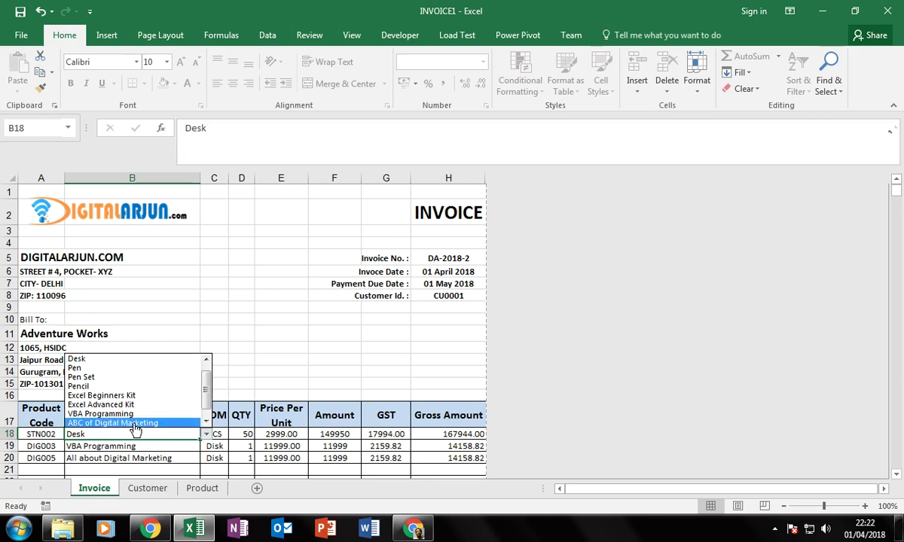
pyautogui.click(128, 414)
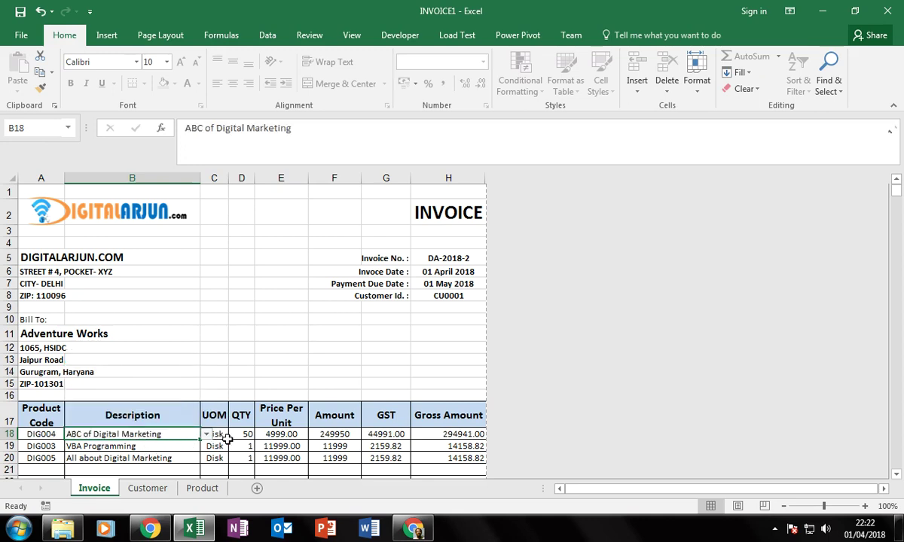
pyautogui.click(239, 435)
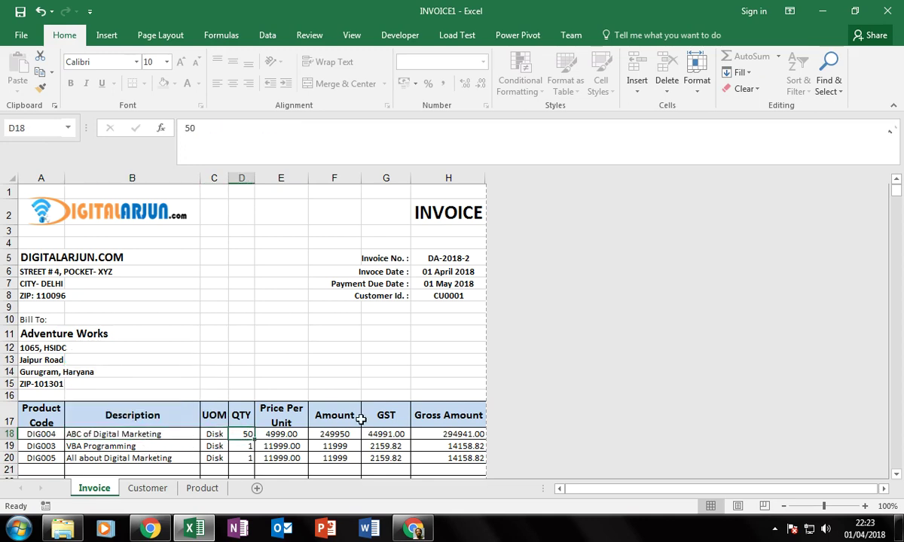
pyautogui.write('10')
pyautogui.press('Return')
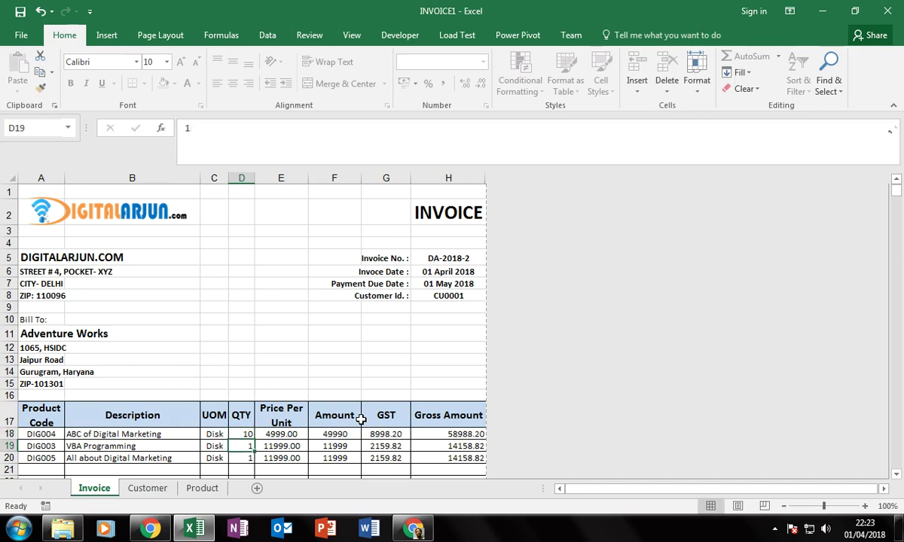
# Add Excel Advanced Kit as the second item in B19 with quantity 10.
pyautogui.press('Left')
pyautogui.press('Left')
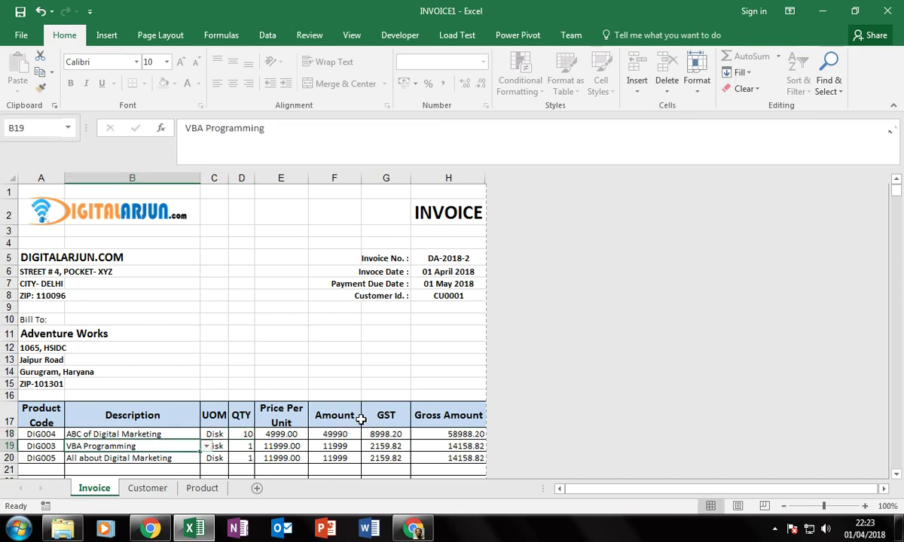
pyautogui.hotkey('alt', 'Down')
pyautogui.press('Up')
pyautogui.press('Return')
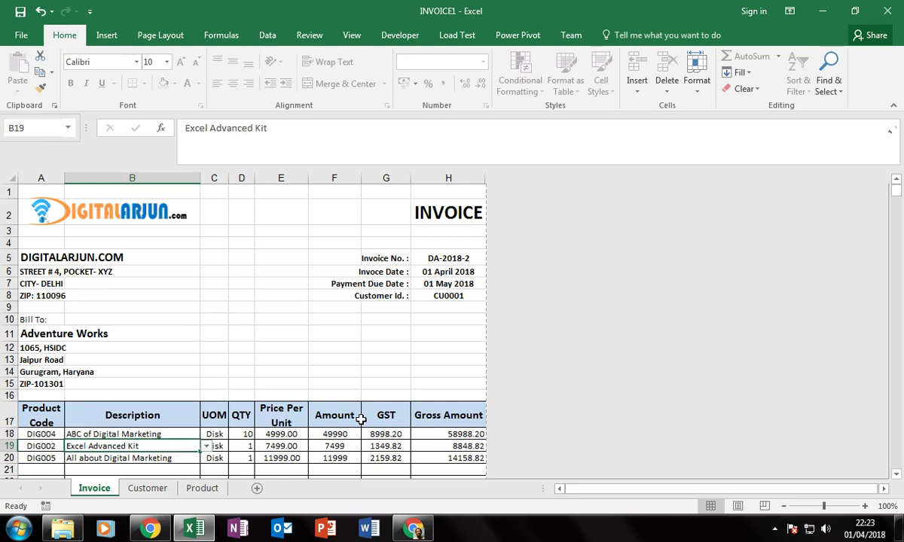
pyautogui.press('Right')
pyautogui.press('Right')
pyautogui.write('10')
pyautogui.press('Return')
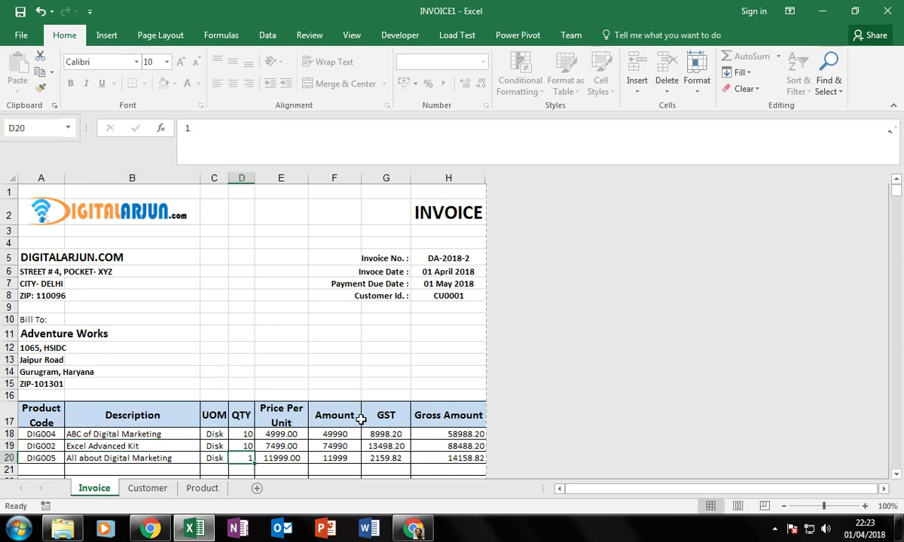
# Add ABC of Digital Marketing again as the third item in B20 with quantity 10.
pyautogui.press('Left')
pyautogui.press('Left')
pyautogui.hotkey('alt', 'Down')
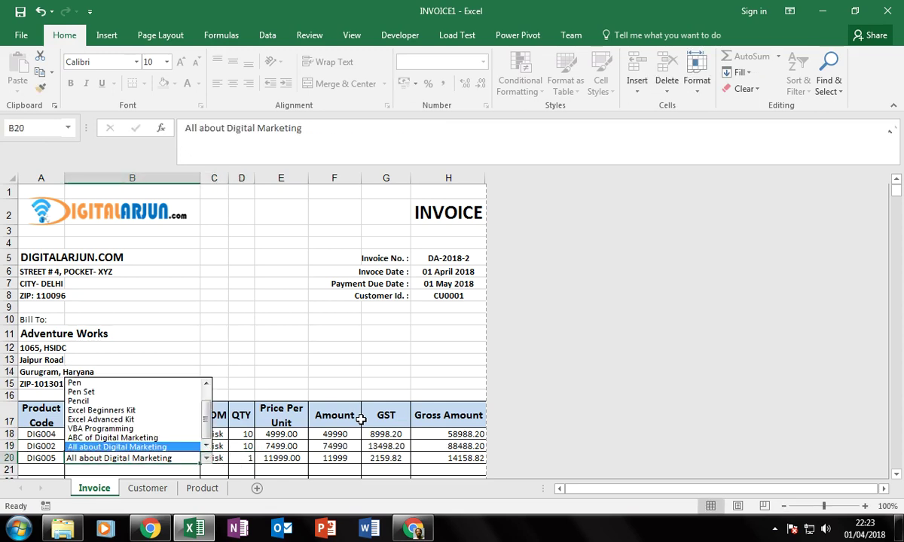
pyautogui.press('Up')
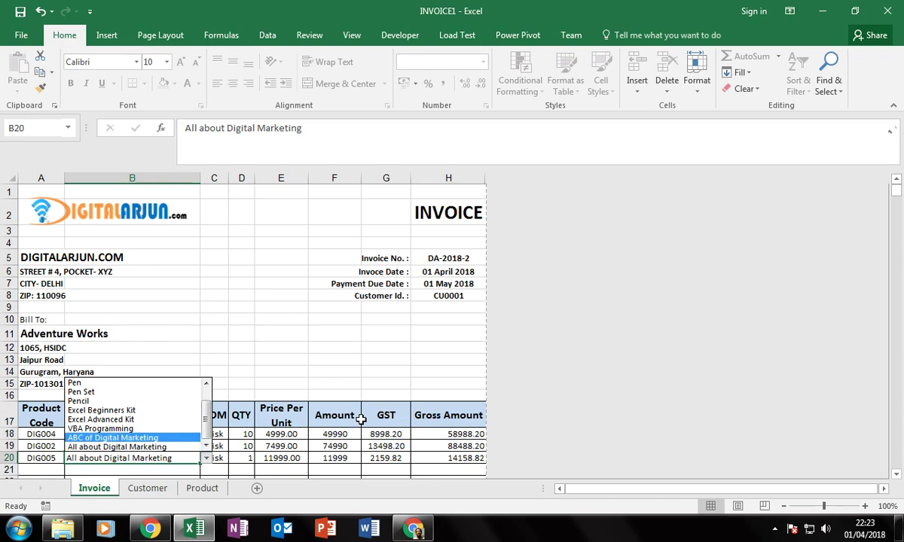
pyautogui.press('Return')
pyautogui.press('Right')
pyautogui.press('Right')
pyautogui.write('1')
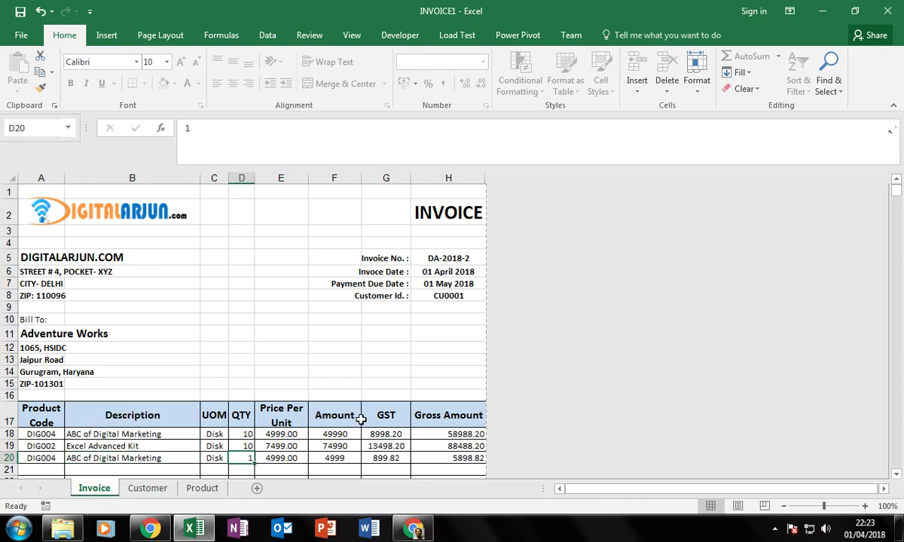
pyautogui.write('0')
pyautogui.press('Return')
# Set the Shipping charge in H35 to 250.
pyautogui.press('Left')
pyautogui.press('Left')
pyautogui.scroll(-5, 391, 429)
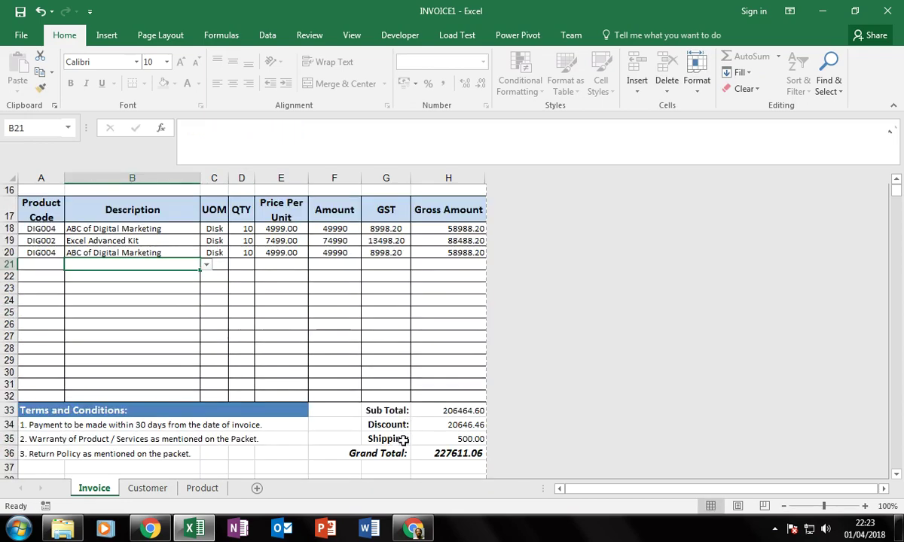
pyautogui.click(450, 440)
pyautogui.write('250')
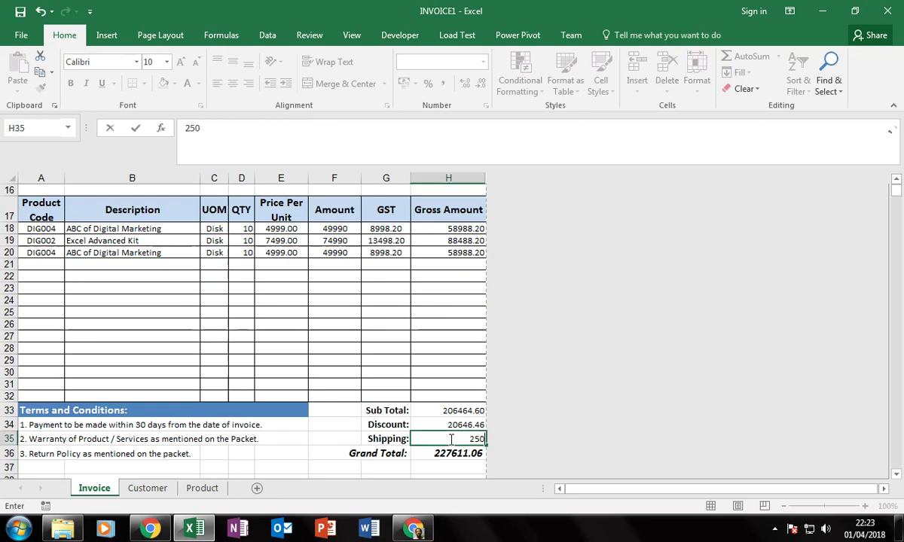
pyautogui.press('Return')
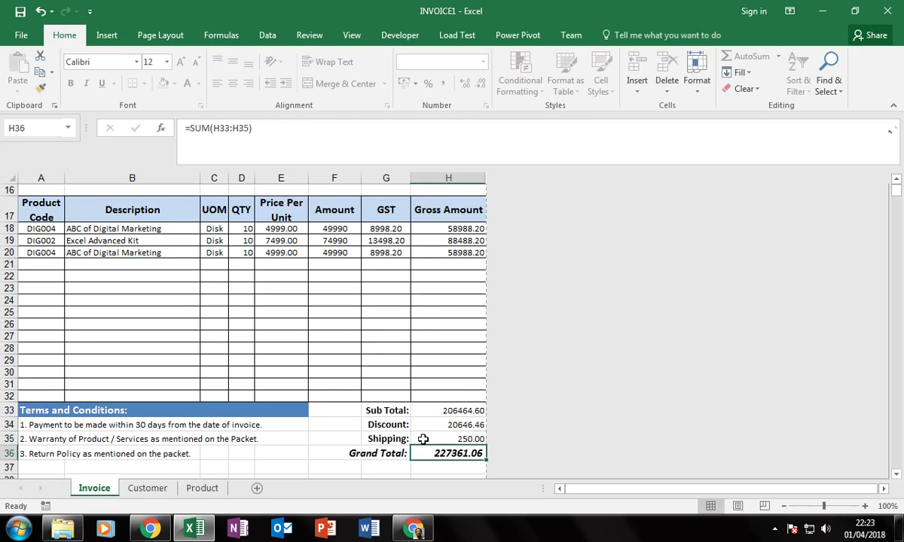
pyautogui.scroll(2, 423, 439)
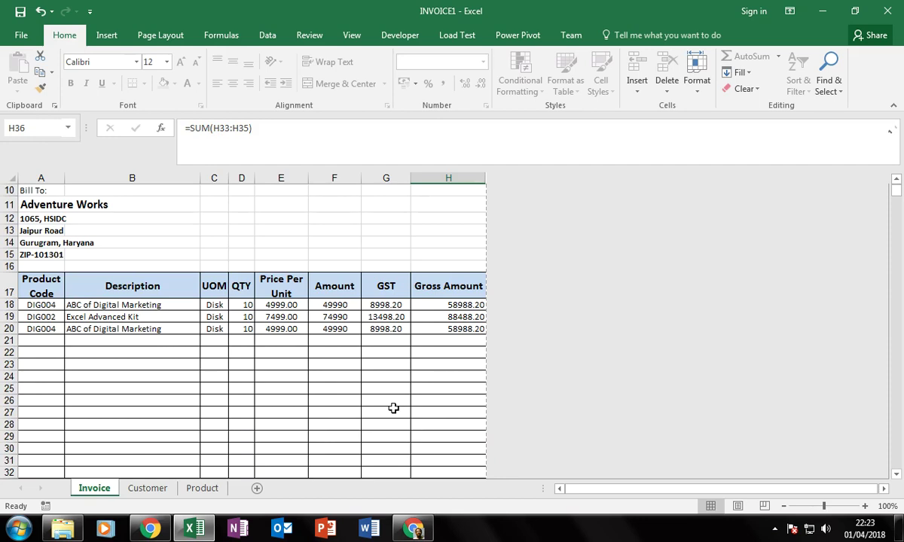
pyautogui.scroll(3, 276, 423)
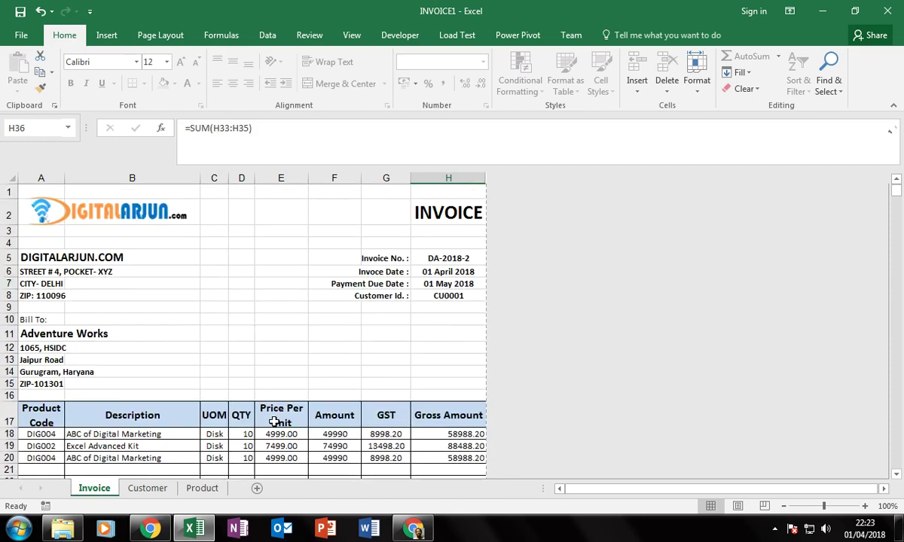
pyautogui.hotkey('ctrl', 'p')
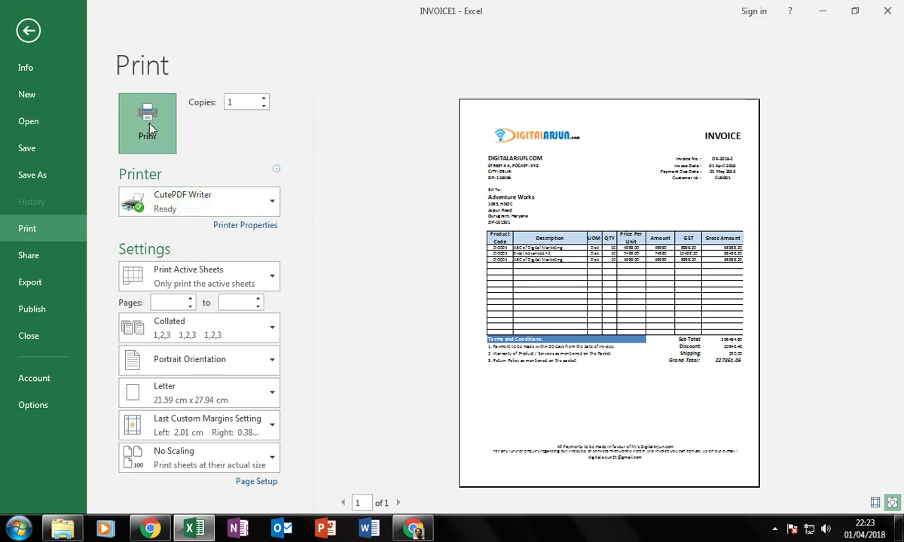
# Send the invoice to the PDF printer, then re-confirm the H5 formula so it reads DA-2018-4.
pyautogui.click(149, 125)
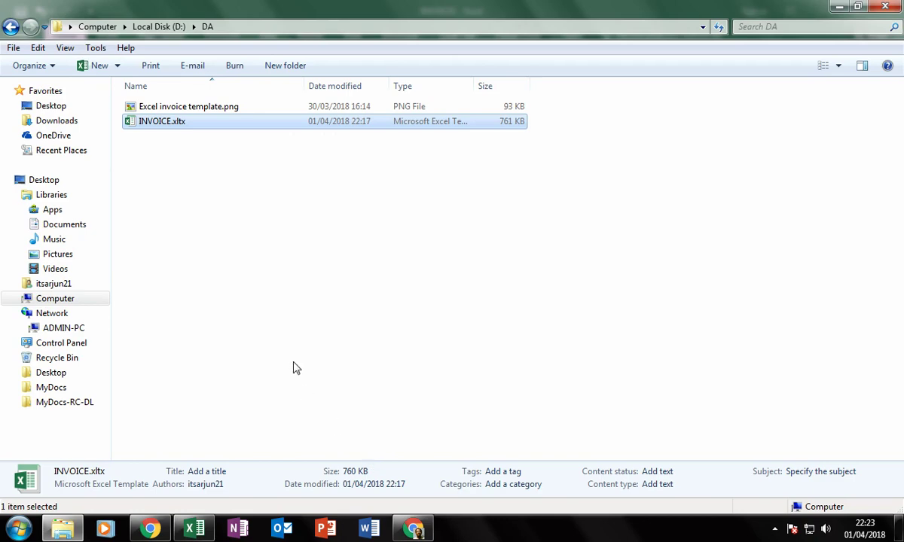
pyautogui.click(195, 530)
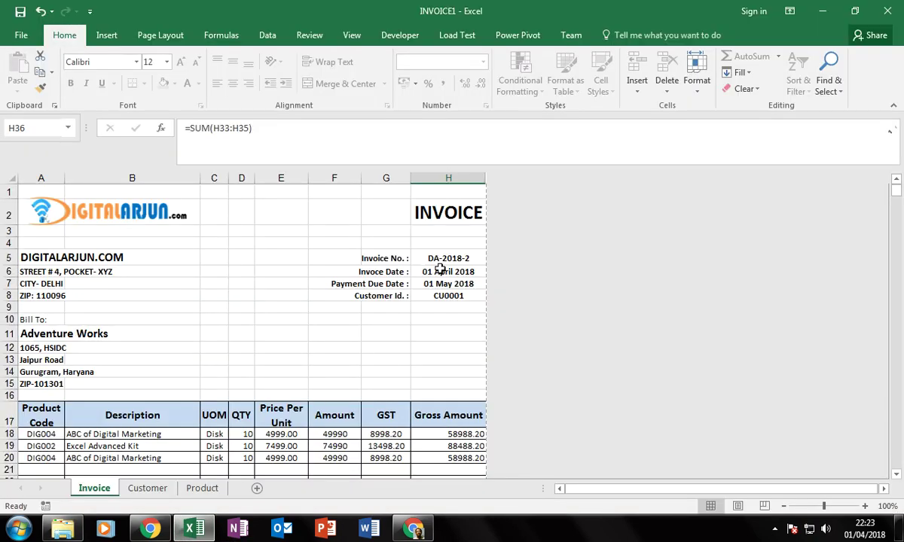
pyautogui.click(464, 259)
pyautogui.press('F2')
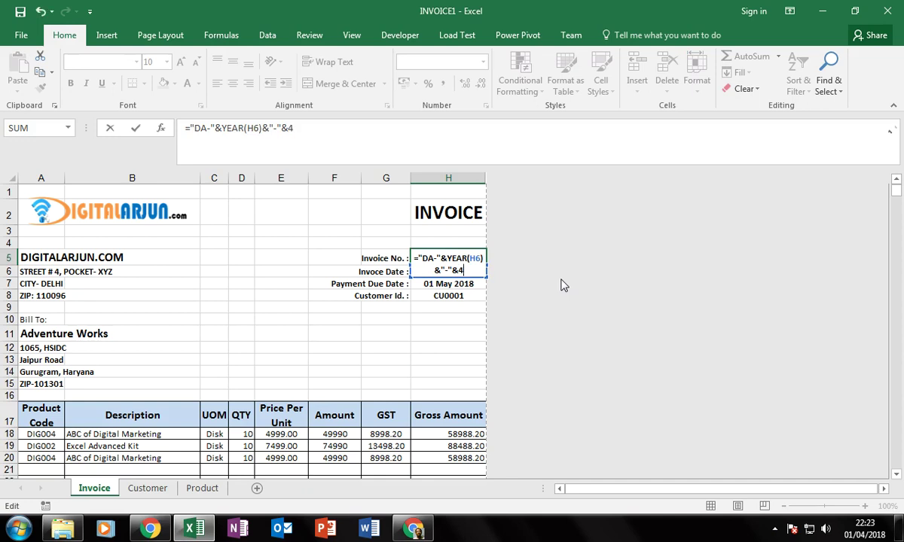
pyautogui.press('Return')
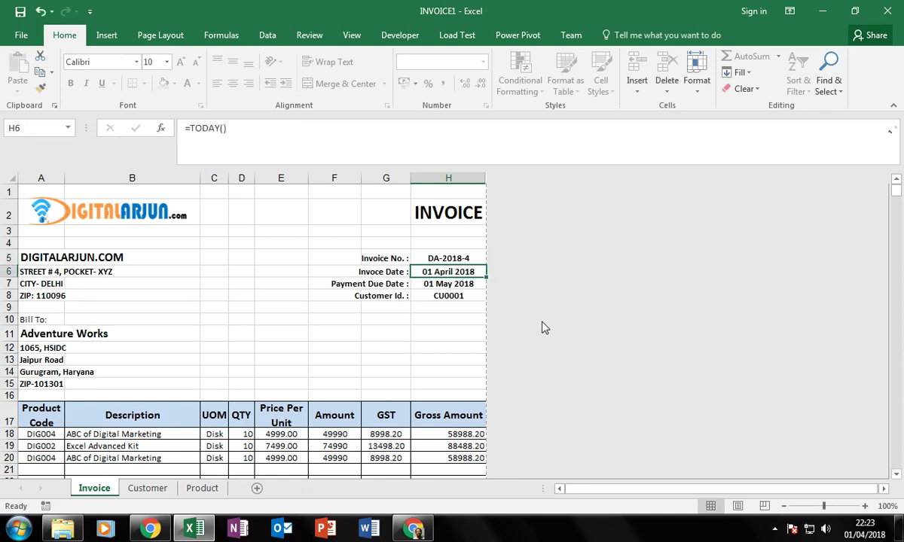
# Preview the invoice, print it to CutePDF Writer and save the PDF in My Documents.
pyautogui.hotkey('ctrl', 'p')
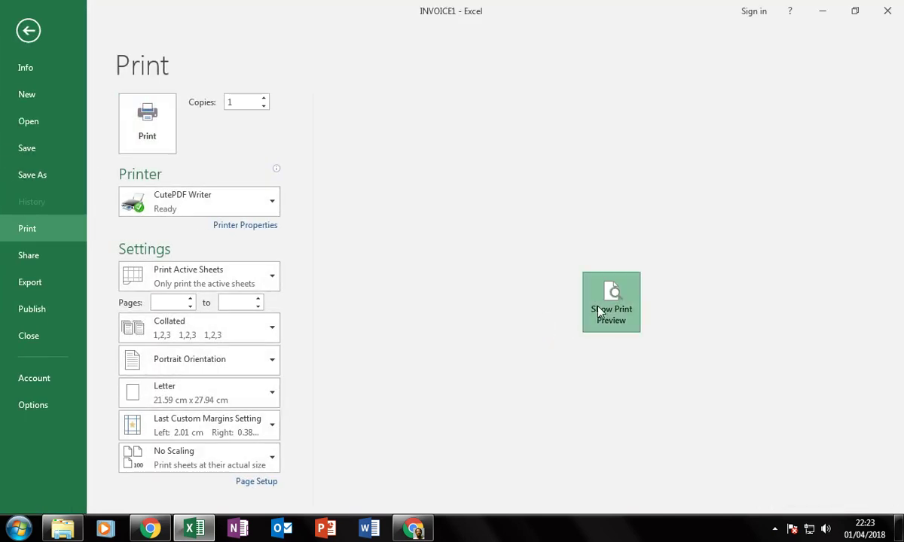
pyautogui.click(601, 311)
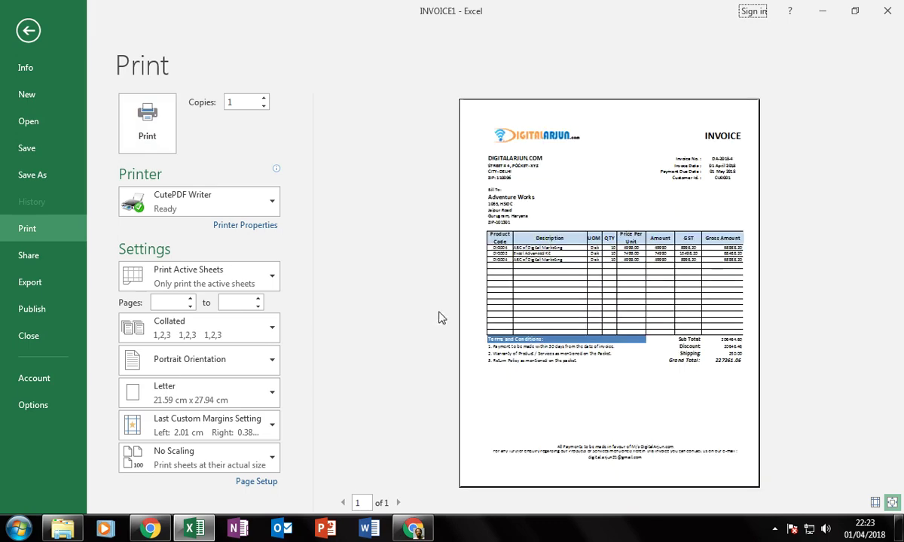
pyautogui.click(147, 128)
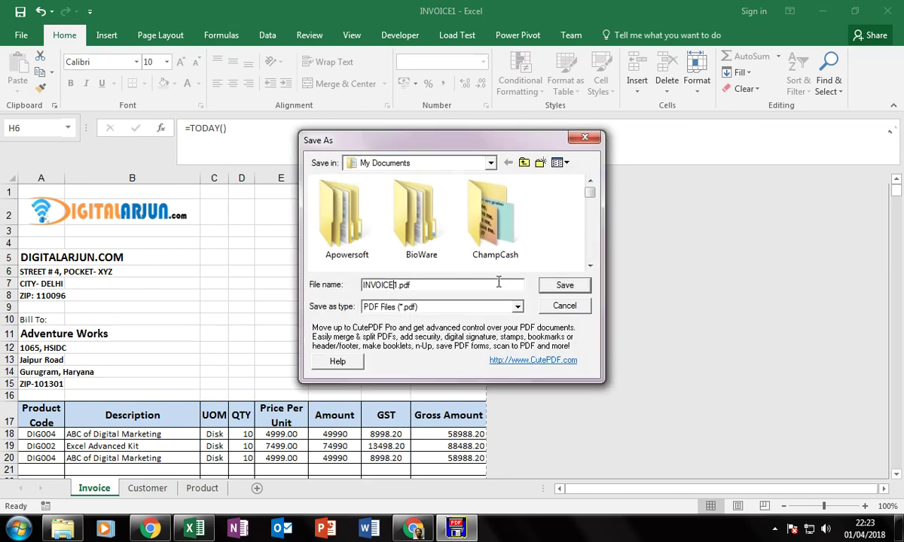
pyautogui.click(561, 287)
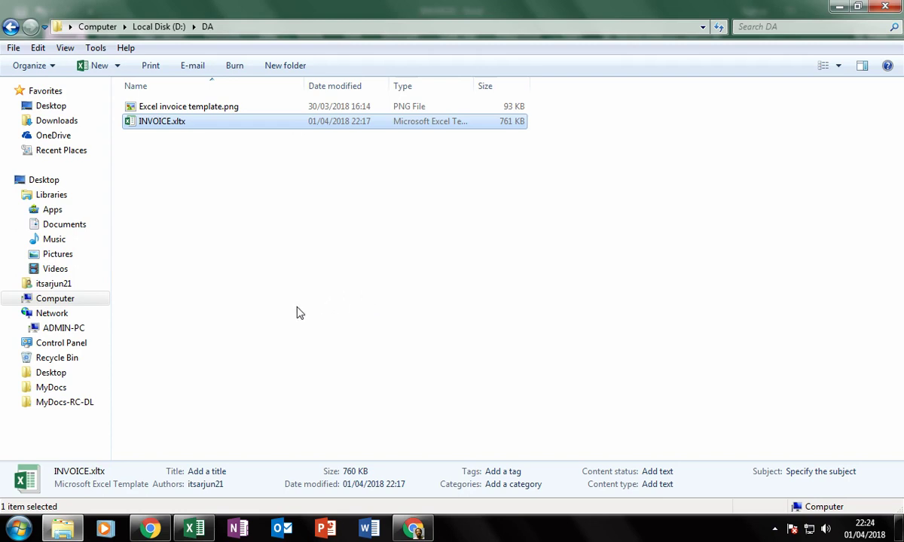
pyautogui.click(195, 529)
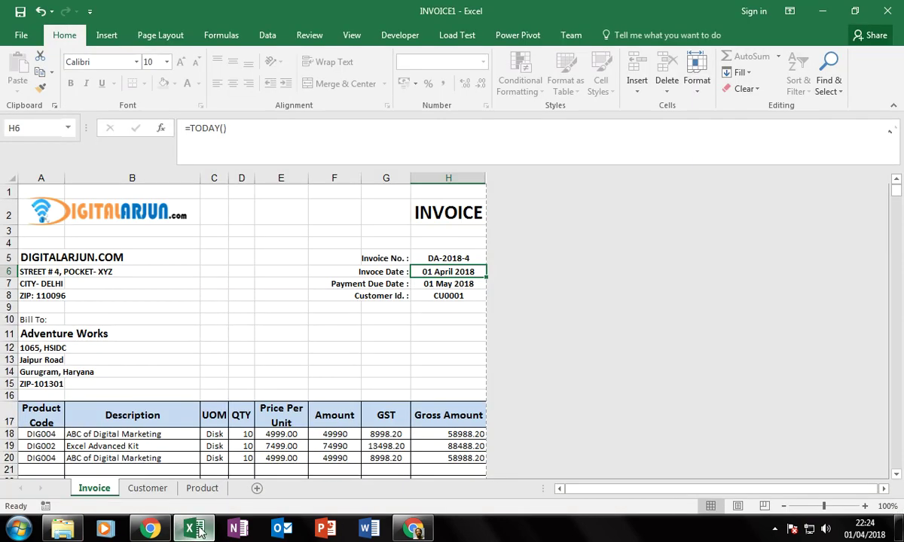
# Close Excel without saving the Adventure Works invoice changes.
pyautogui.click(335, 335)
pyautogui.scroll(-3, 364, 379)
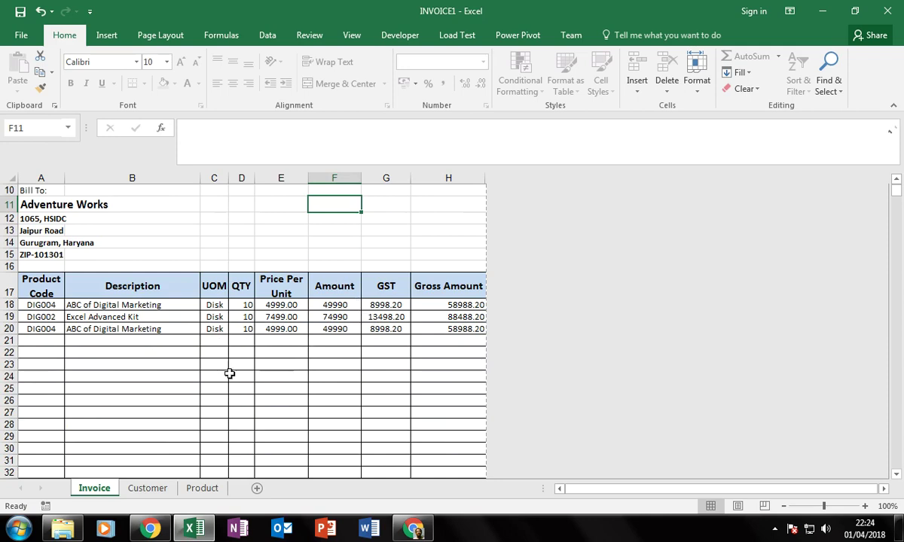
pyautogui.scroll(3, 197, 348)
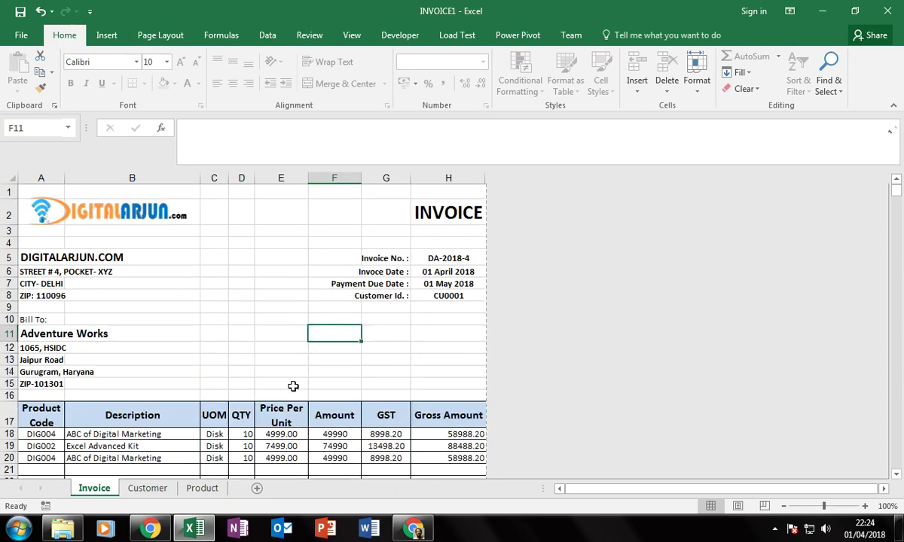
pyautogui.scroll(-3, 294, 384)
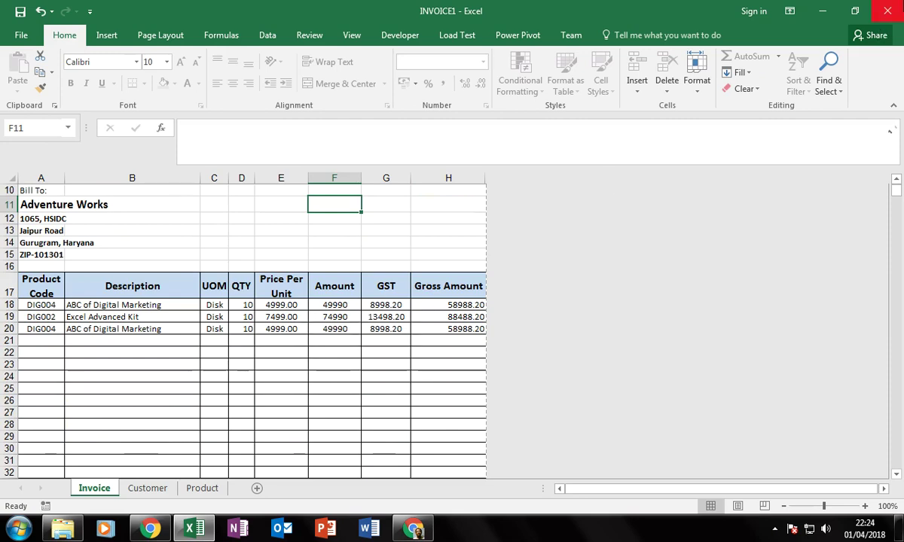
pyautogui.hotkey('alt', 'F4')
pyautogui.click(450, 280)
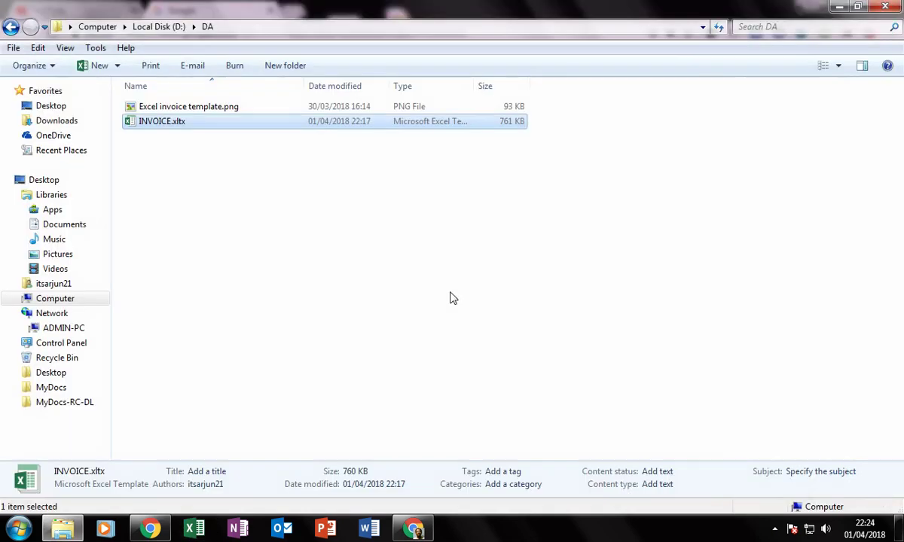
# Reopen a new invoice from INVOICE.xltx, choose Adventure Works in A11, then close it unsaved.
pyautogui.click(161, 218)
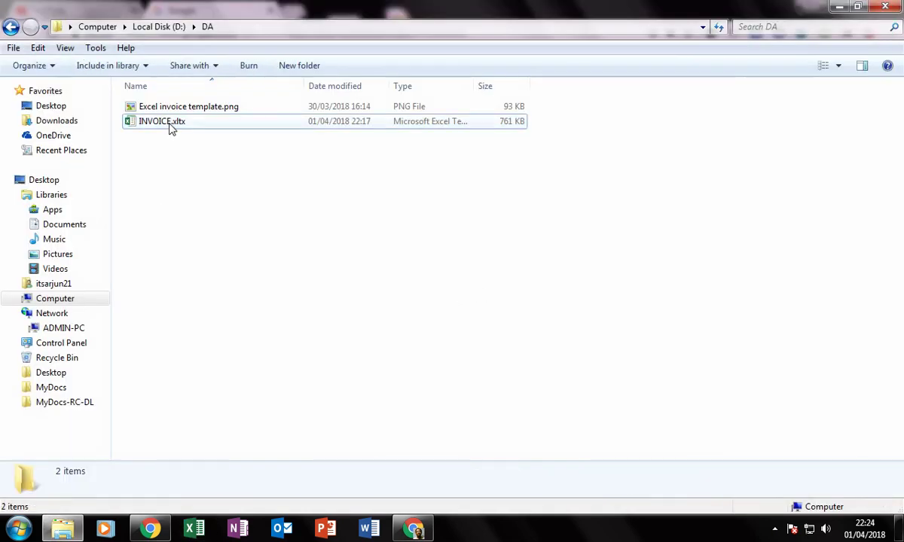
pyautogui.doubleClick(170, 126)
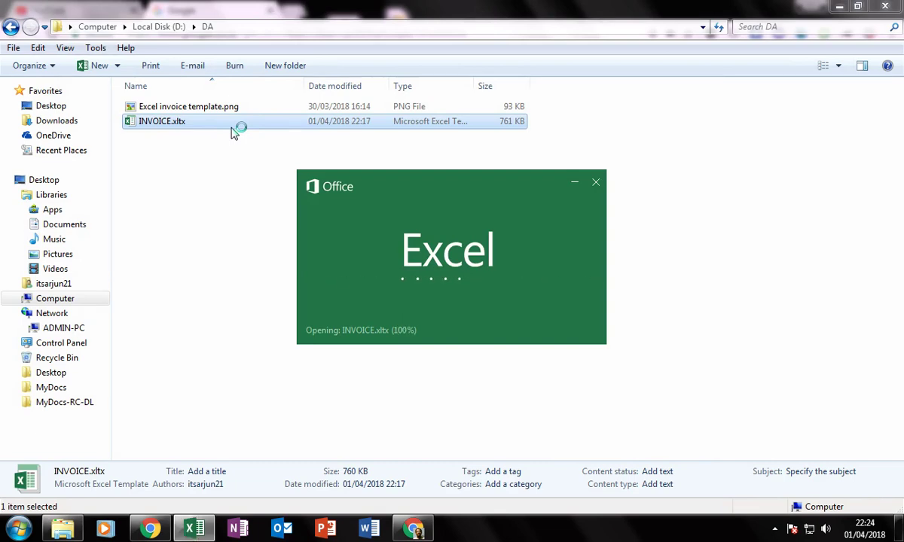
pyautogui.scroll(-4, 567, 320)
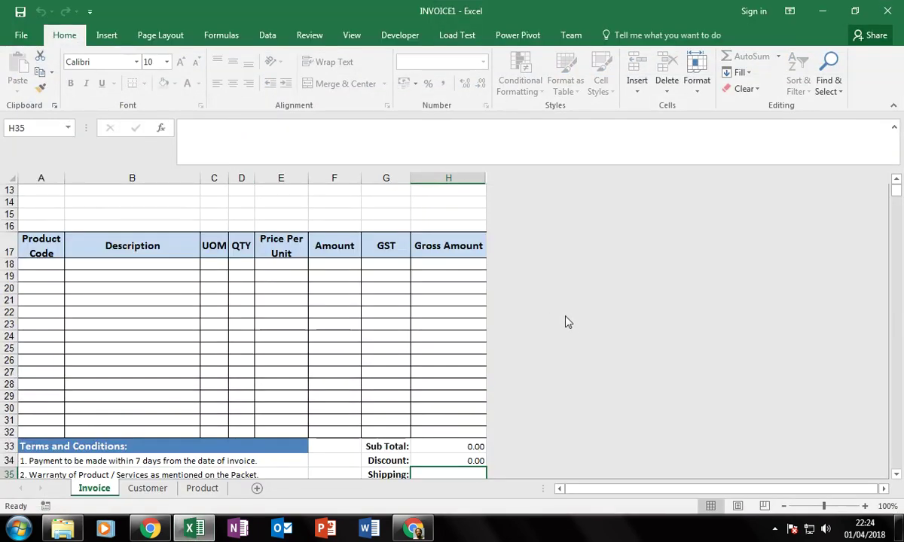
pyautogui.scroll(4, 442, 330)
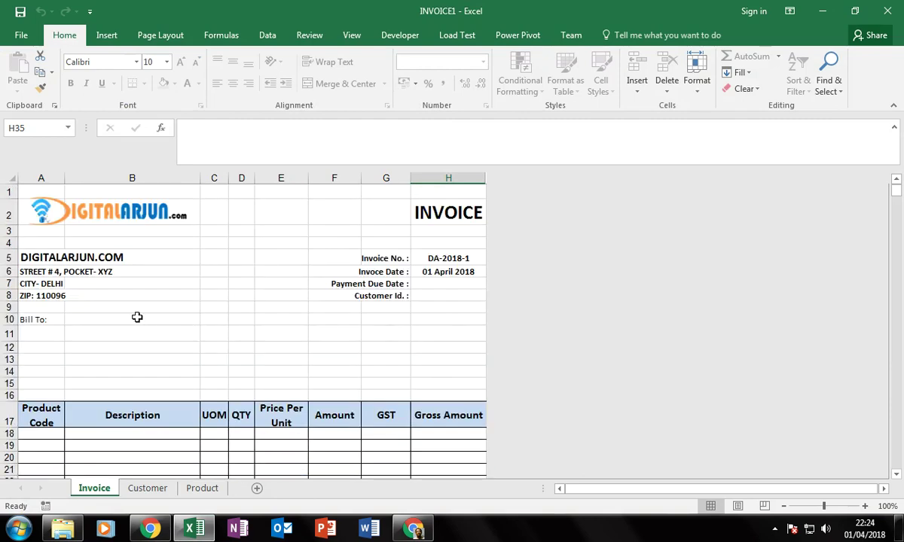
pyautogui.click(36, 335)
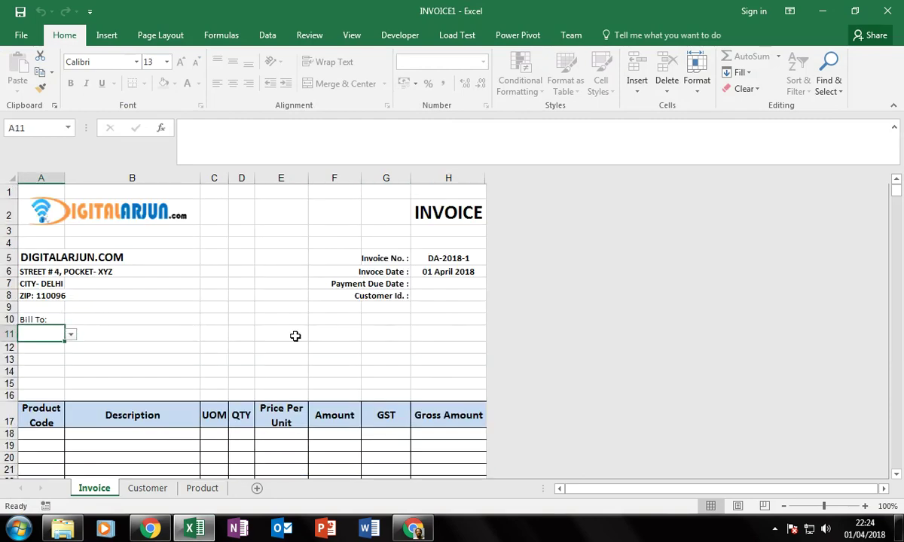
pyautogui.hotkey('alt', 'Down')
pyautogui.press('Down')
pyautogui.press('Return')
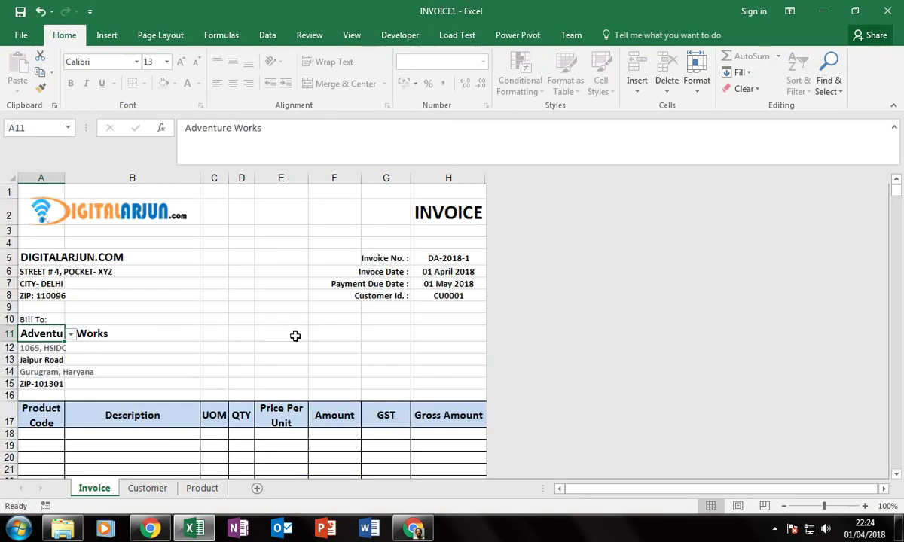
pyautogui.press('Tab')
pyautogui.hotkey('alt', 'F4')
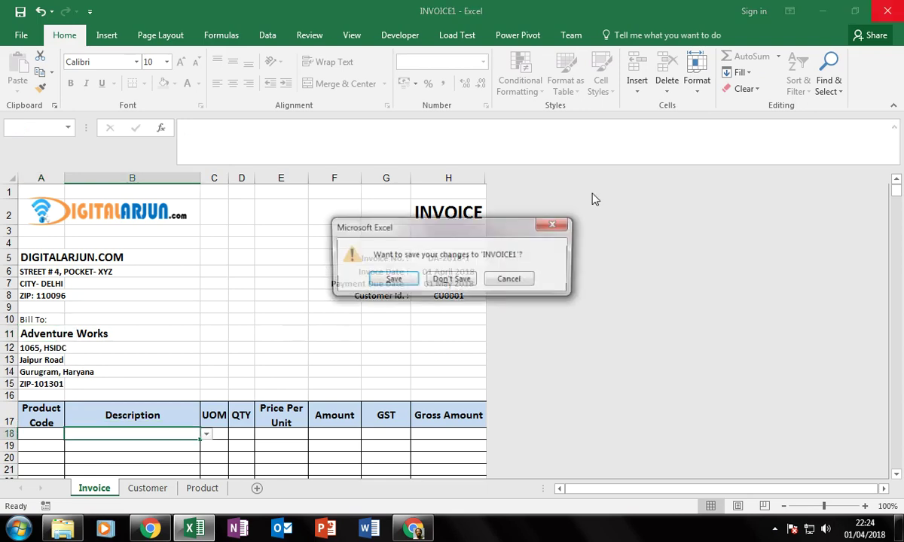
pyautogui.click(438, 287)
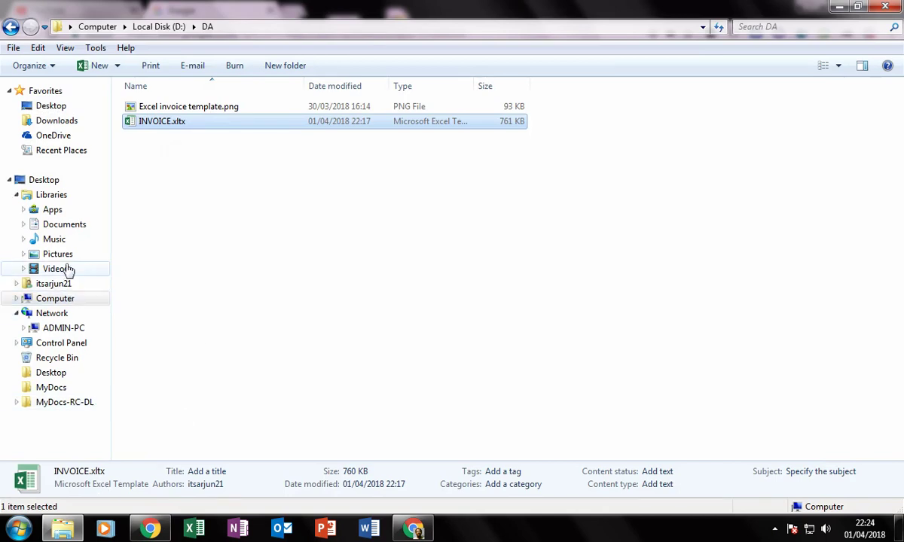
# Open INVOICE4.pdf from Documents, review the 227361.06 invoice maximized, then close the viewer and Explorer.
pyautogui.click(65, 225)
pyautogui.scroll(-7, 440, 192)
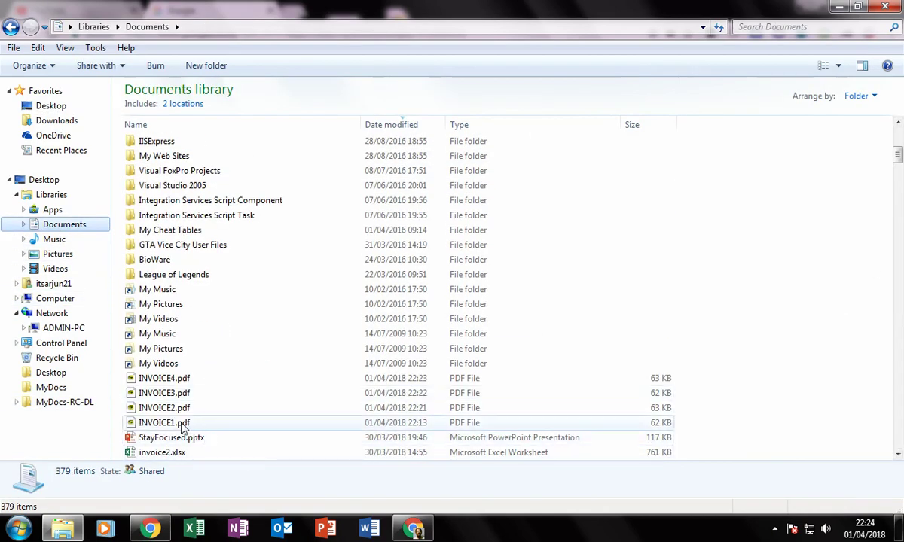
pyautogui.doubleClick(177, 380)
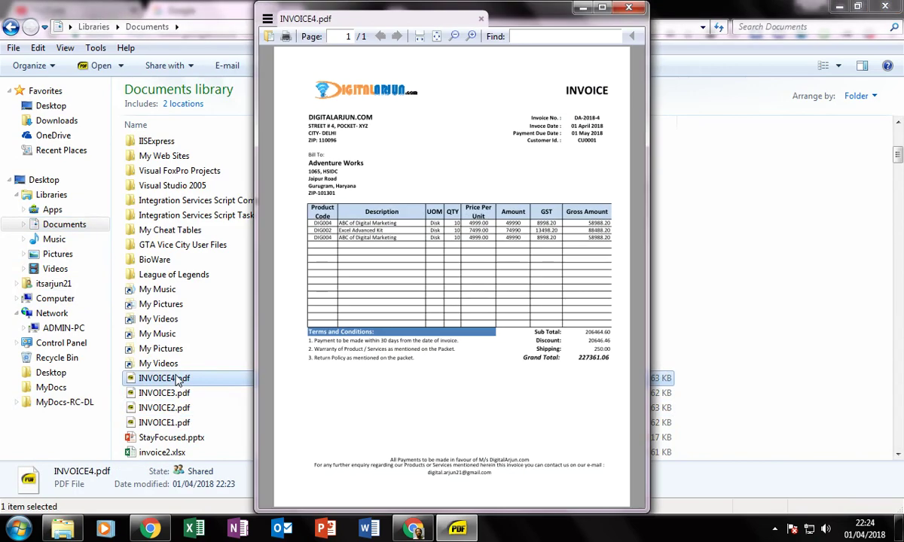
pyautogui.click(607, 9)
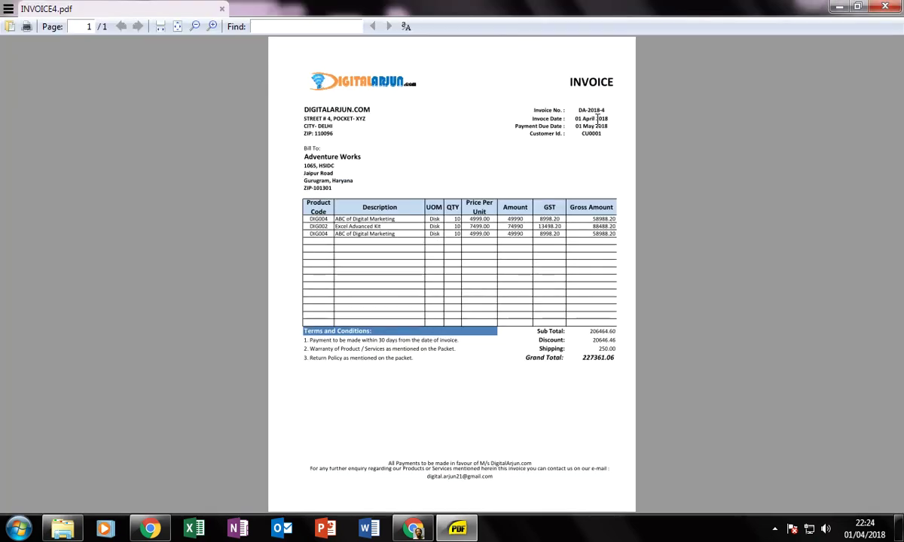
pyautogui.scroll(2, 554, 145)
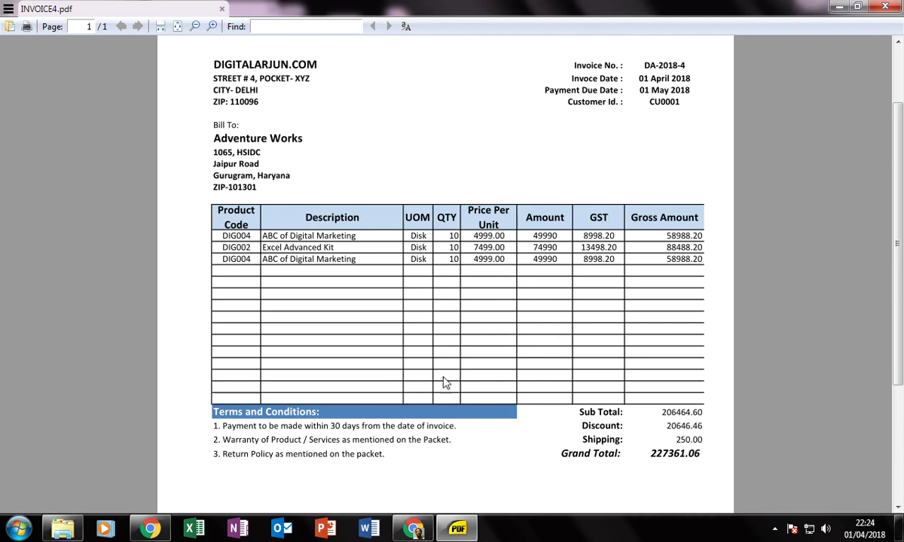
pyautogui.click(885, 6)
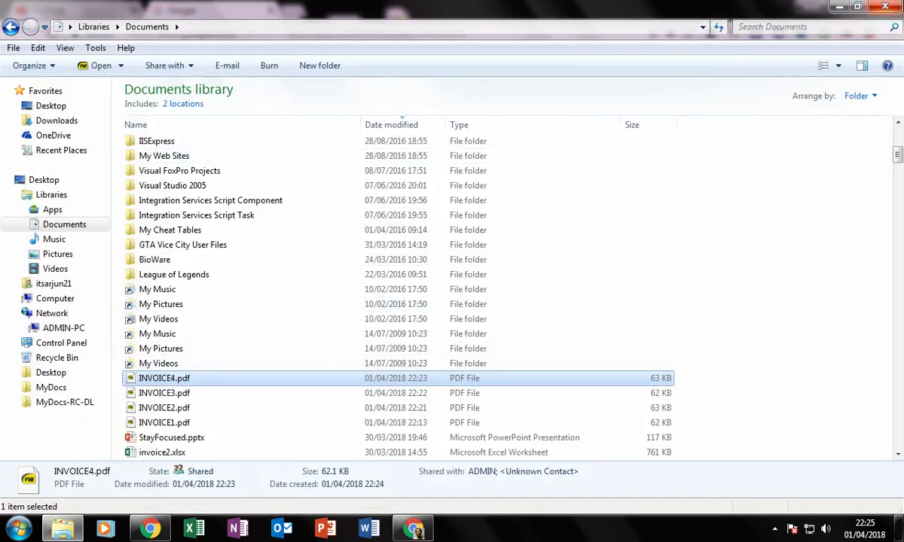
pyautogui.click(840, 6)
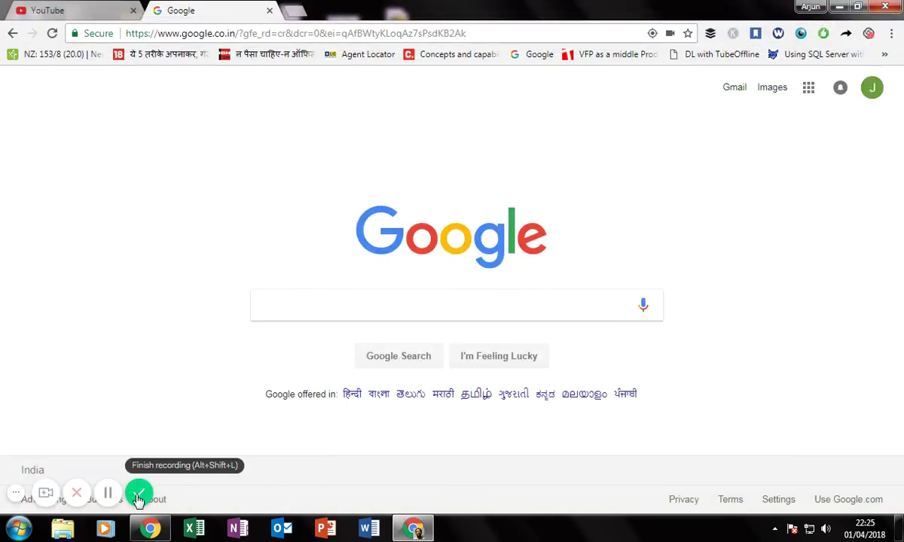
# Open the ThankYou.png image from its C: path in a new Chrome tab.
pyautogui.click(291, 11)
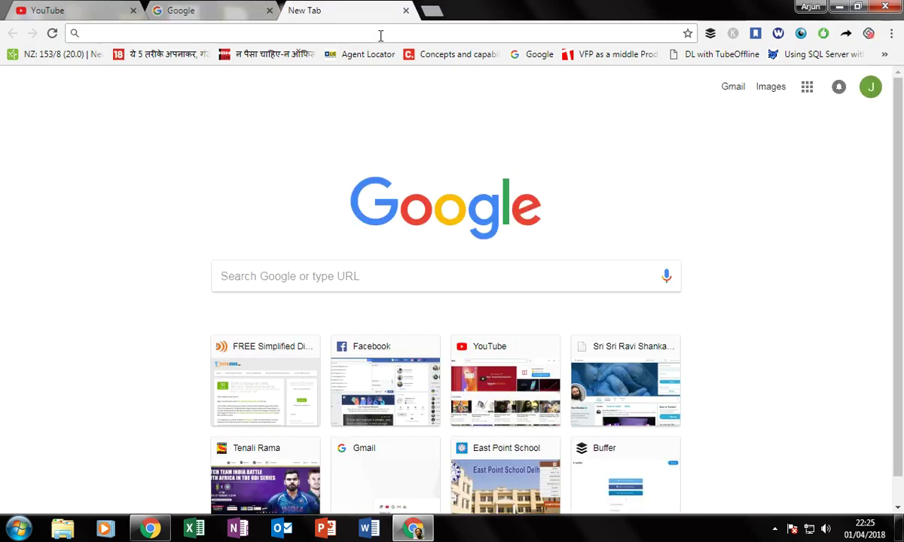
pyautogui.write('c')
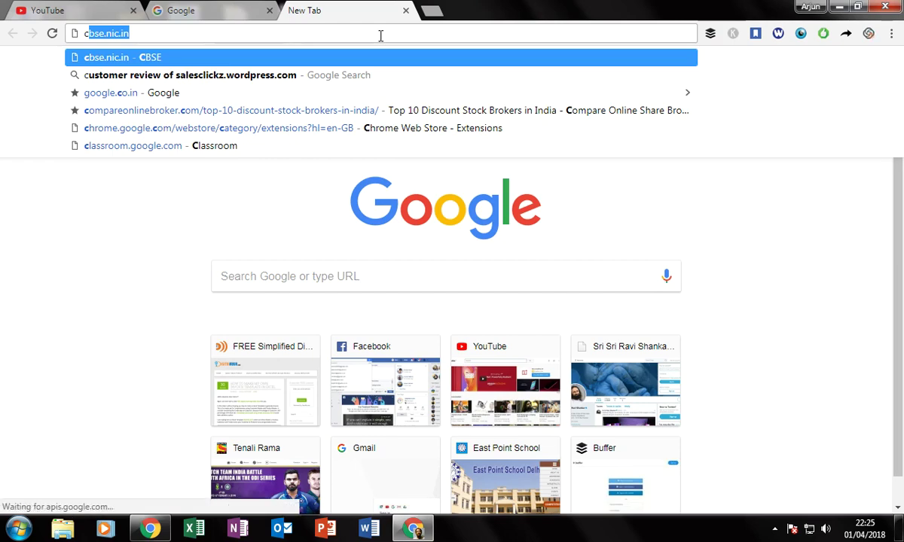
pyautogui.write(':')
pyautogui.press('Return')
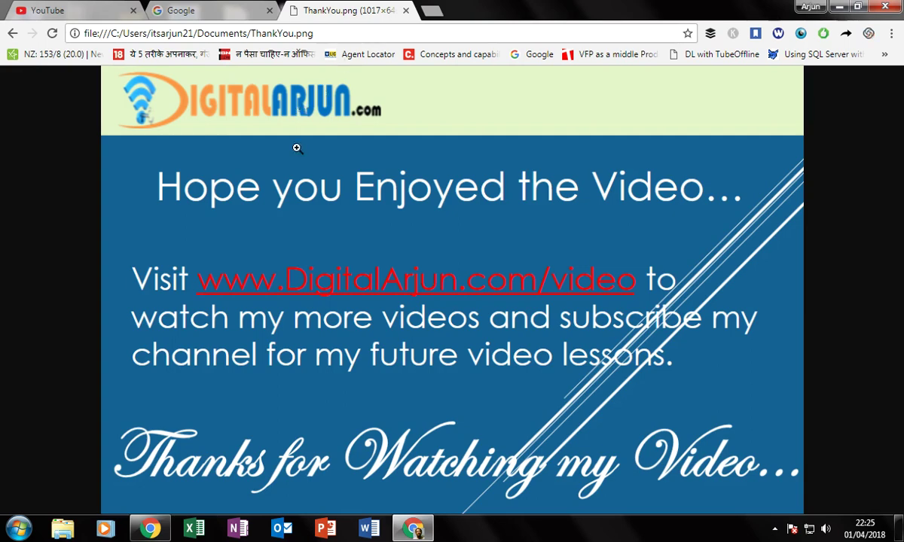
# Minimize and restore Chrome, then bring the YouTube Branding page to the front.
pyautogui.click(412, 528)
pyautogui.click(413, 529)
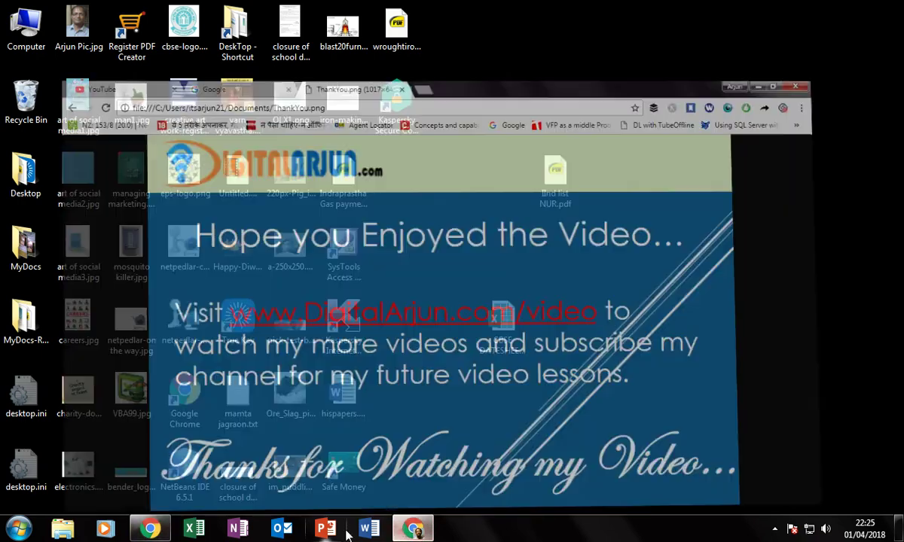
pyautogui.click(223, 9)
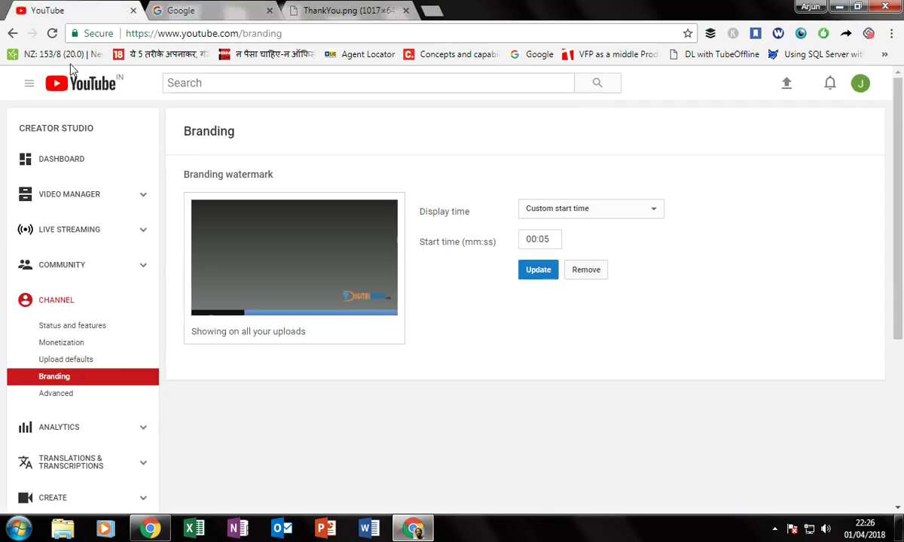